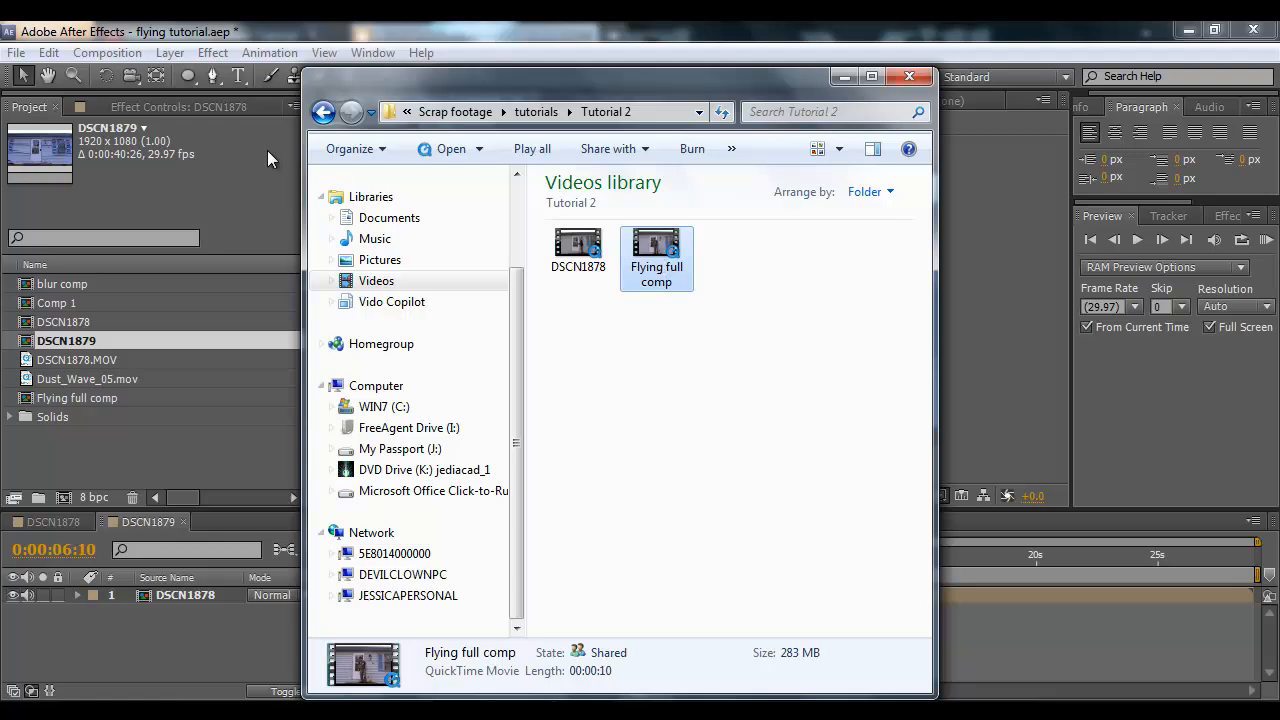
Play the Flying full comp movie at half size, and close the player and its folder window when done
{"action": "left_click", "coordinate": [173, 155]}
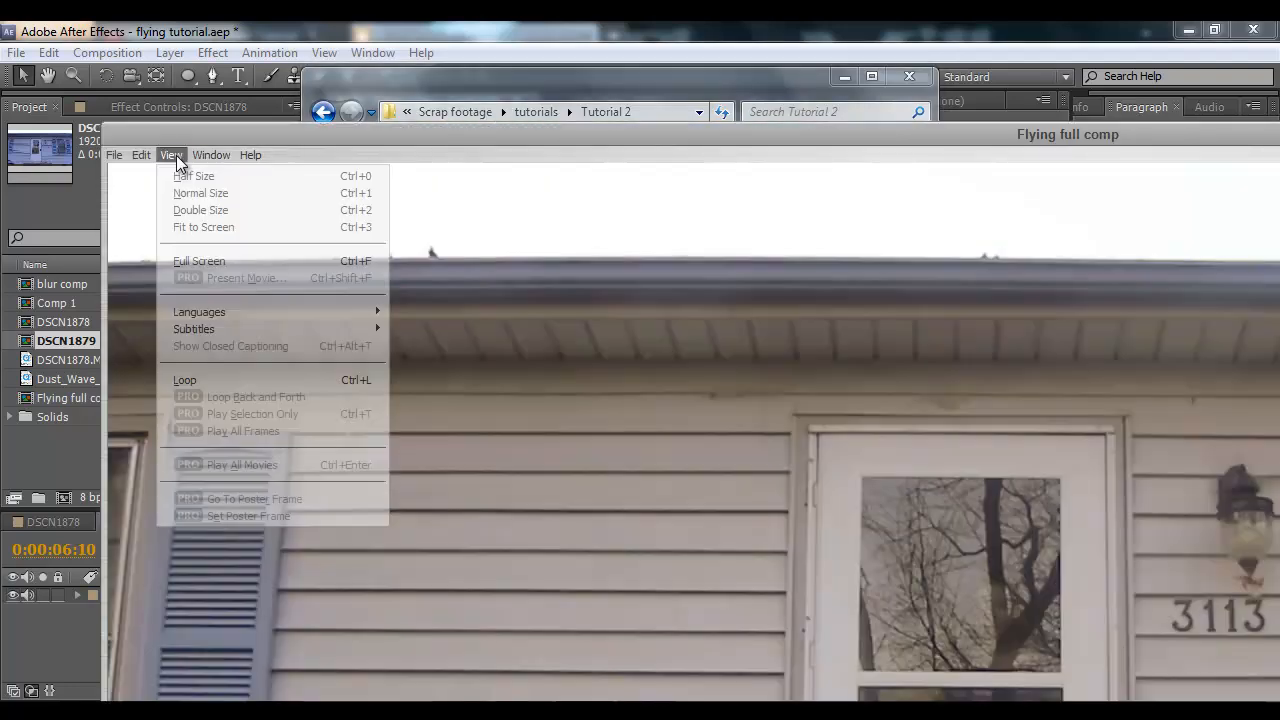
{"action": "left_click", "coordinate": [192, 174]}
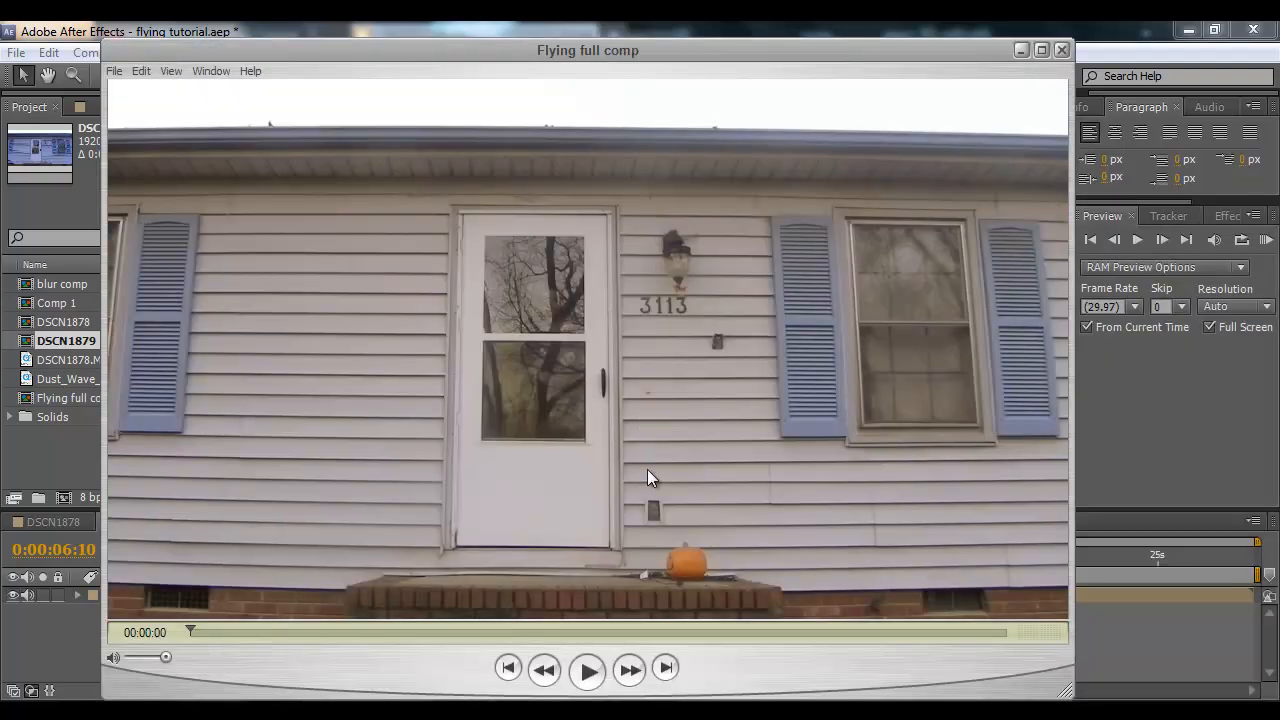
{"action": "left_click", "coordinate": [586, 671]}
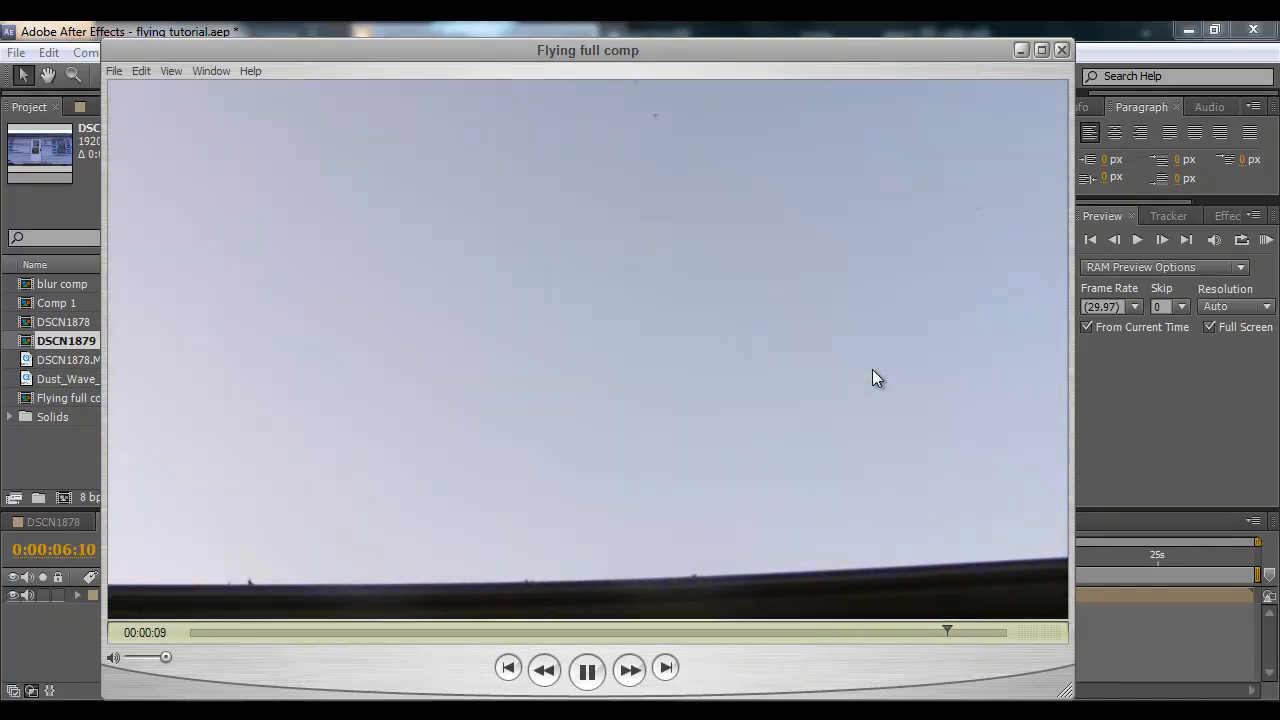
{"action": "left_click", "coordinate": [1062, 50]}
{"action": "left_click", "coordinate": [909, 76]}
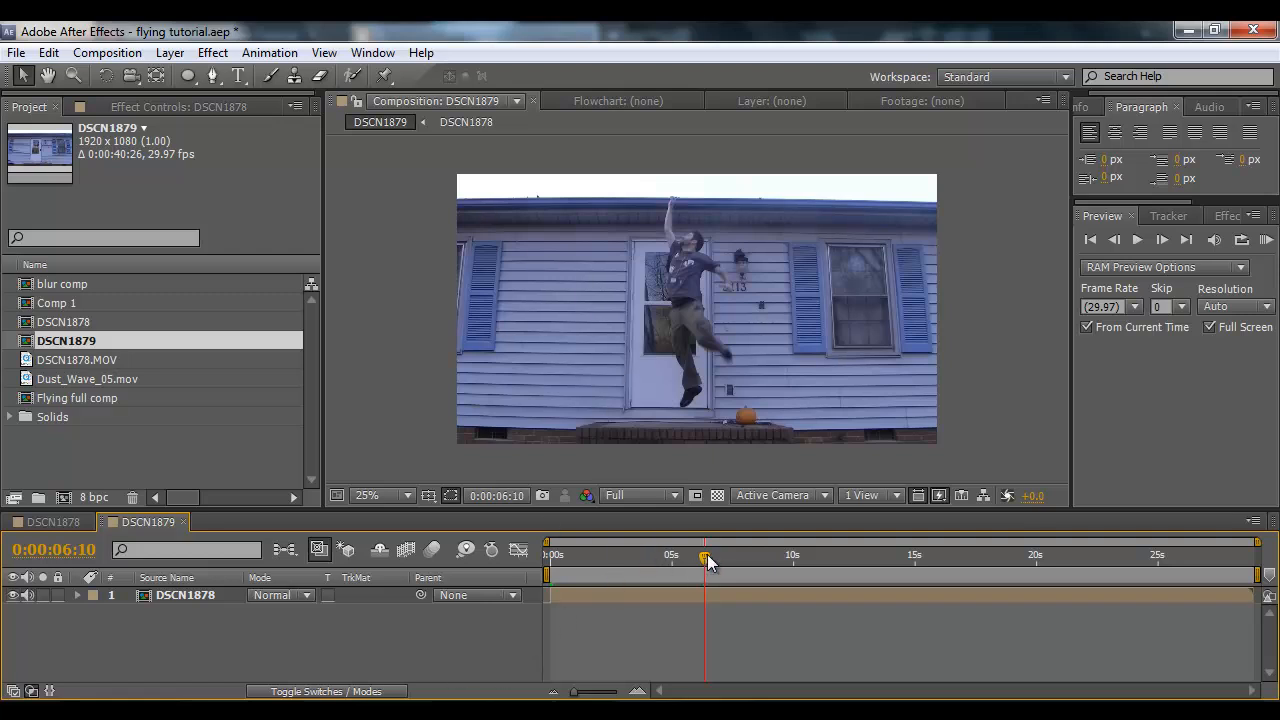
Select the DSCN1878 layer and move the current time to the peak of the jump at 0:00:06:08
{"action": "left_click_drag", "start_coordinate": [707, 562], "coordinate": [577, 562]}
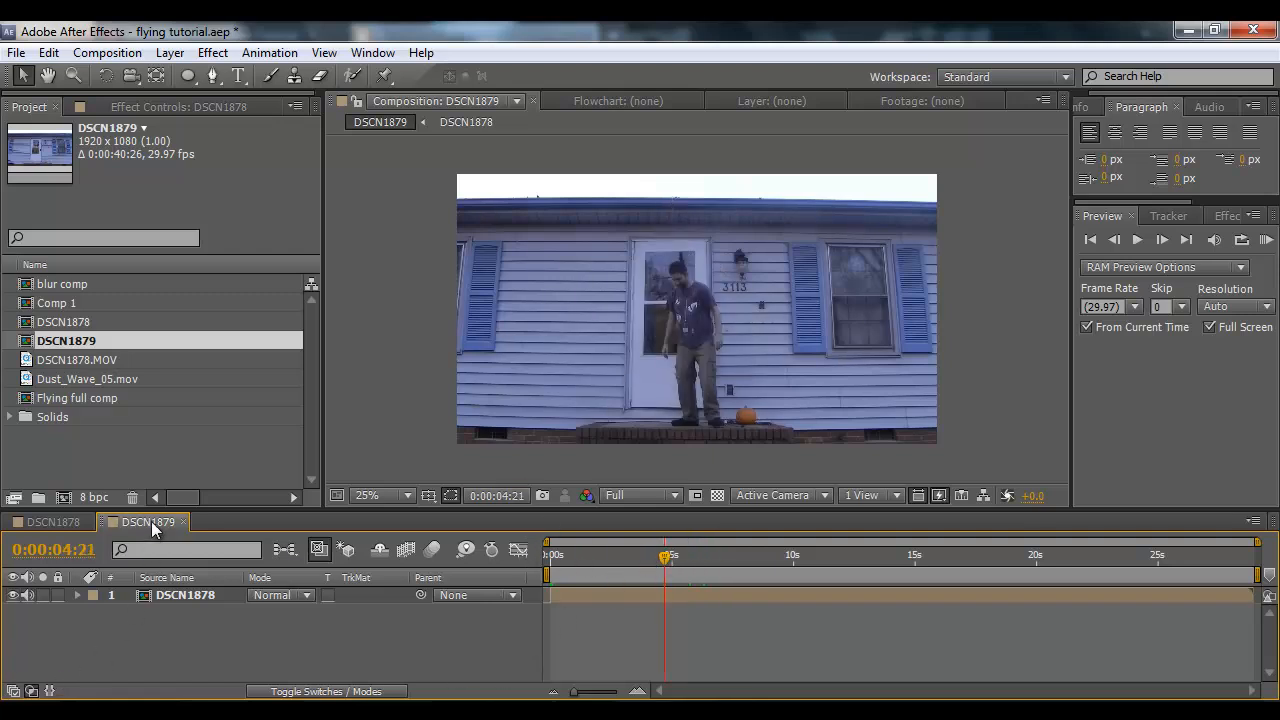
{"action": "left_click", "coordinate": [168, 599]}
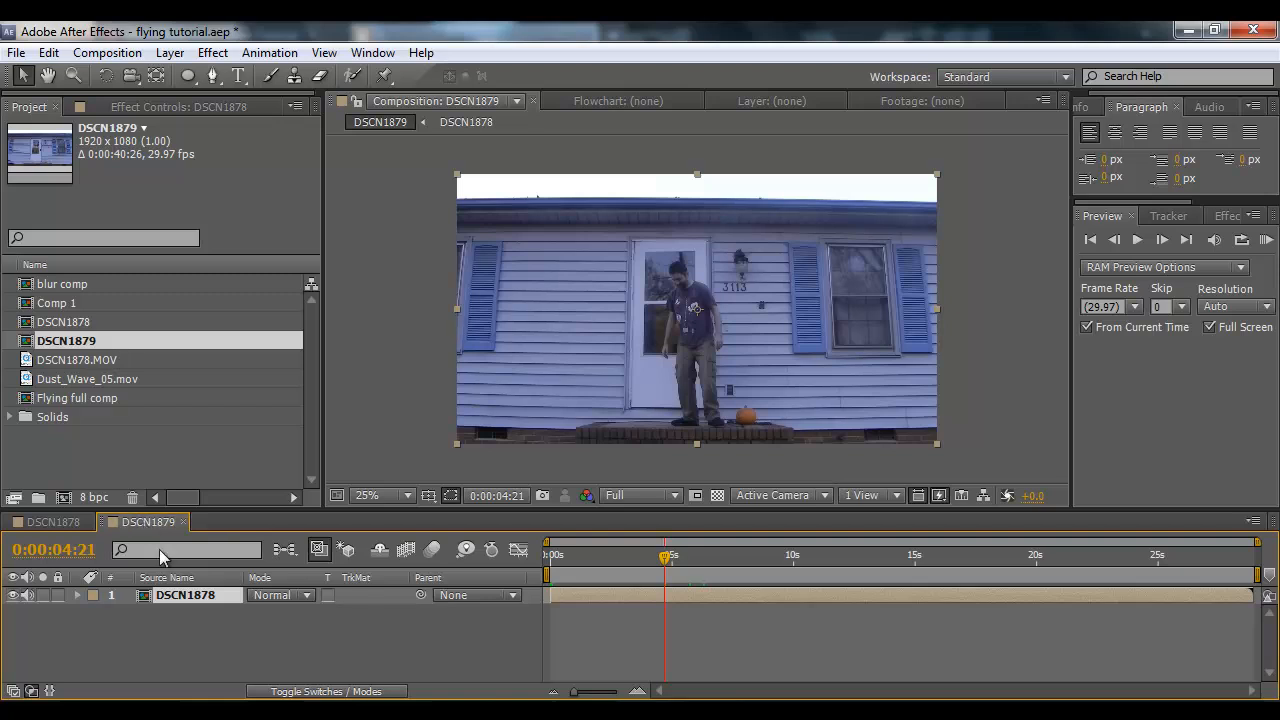
{"action": "left_click_drag", "start_coordinate": [553, 569], "coordinate": [330, 577]}
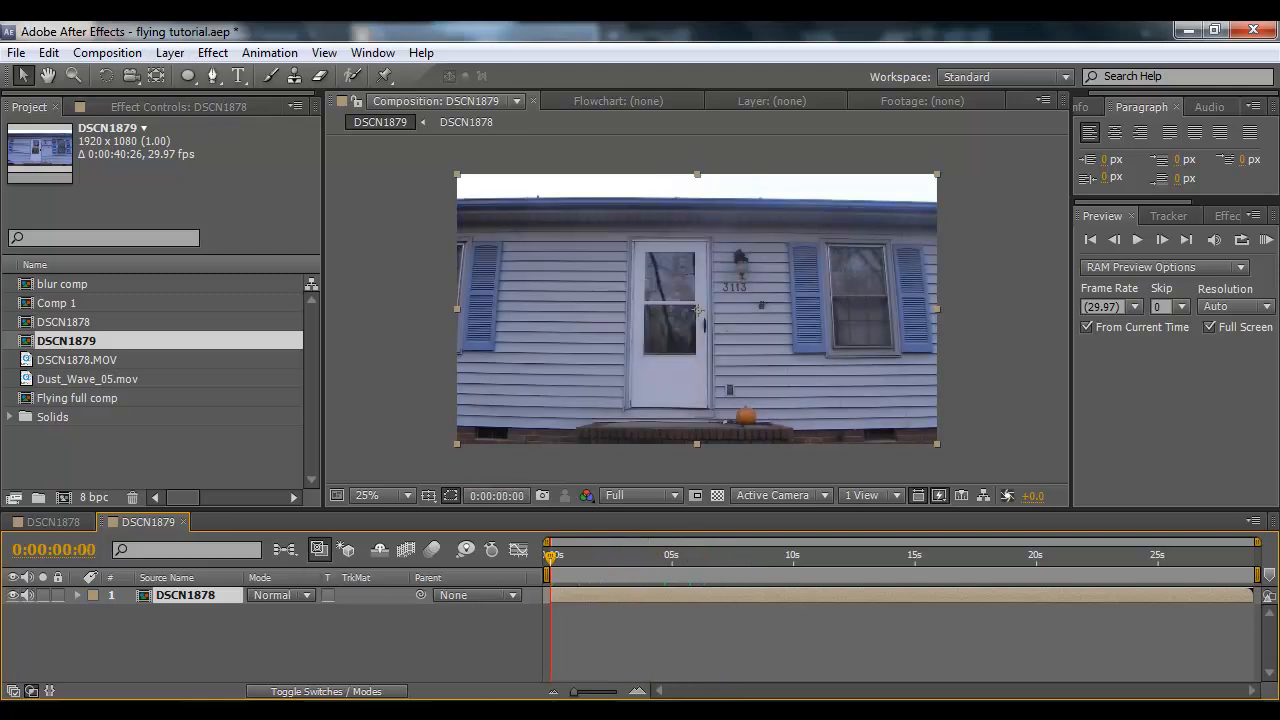
{"action": "left_click_drag", "start_coordinate": [580, 558], "coordinate": [706, 571]}
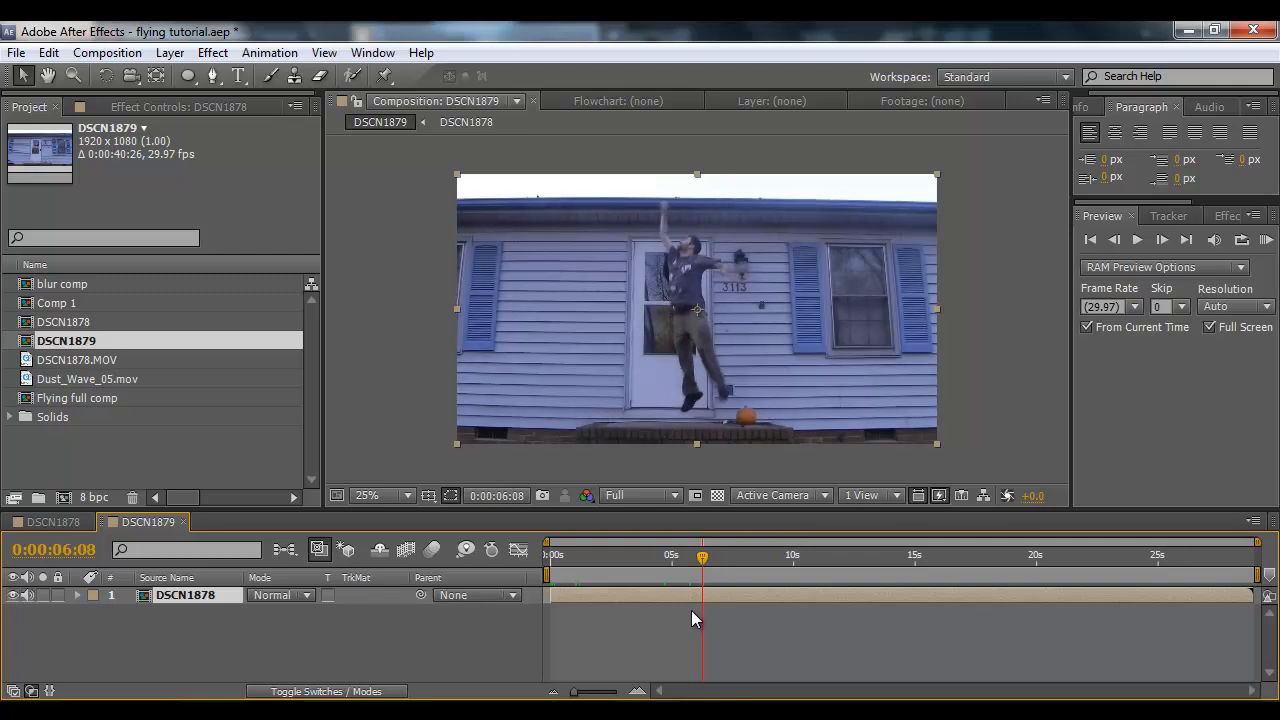
Trim the DSCN1879 composition to its work area and split the DSCN1878 layer at 0:00:06:08
{"action": "left_click", "coordinate": [107, 53]}
{"action": "left_click", "coordinate": [93, 150]}
{"action": "left_click", "coordinate": [49, 53]}
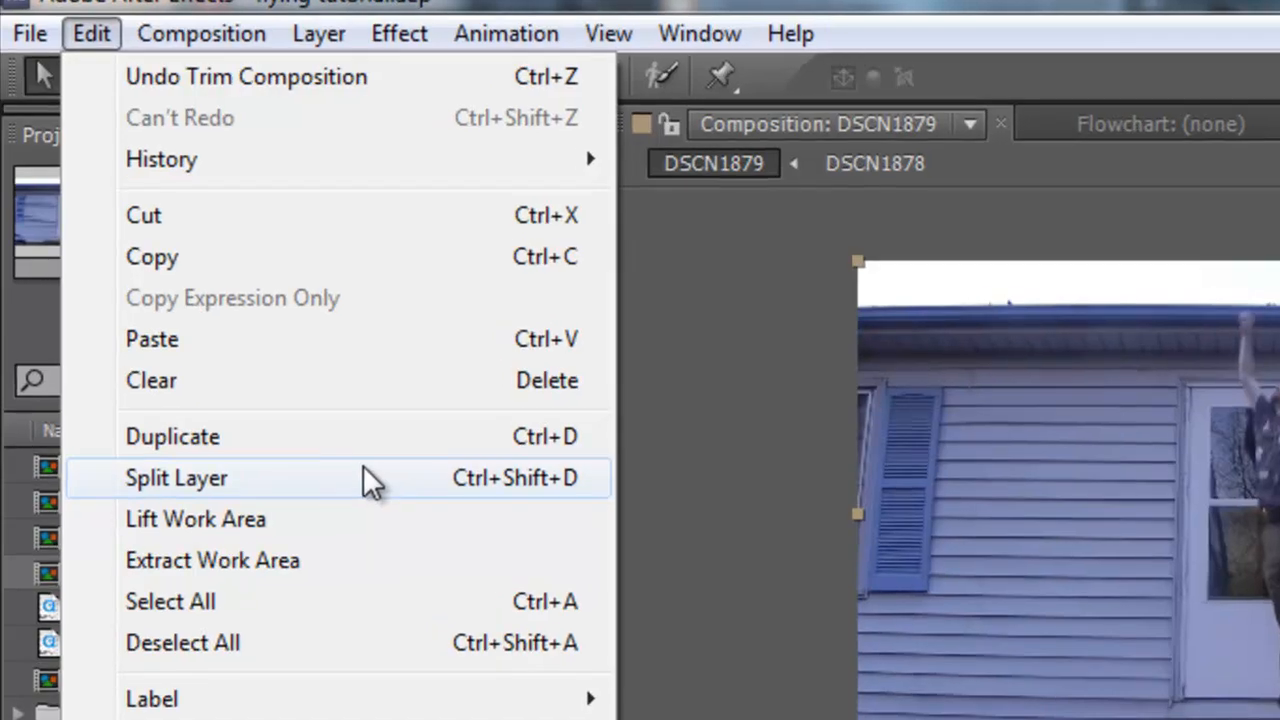
{"action": "left_click", "coordinate": [193, 288]}
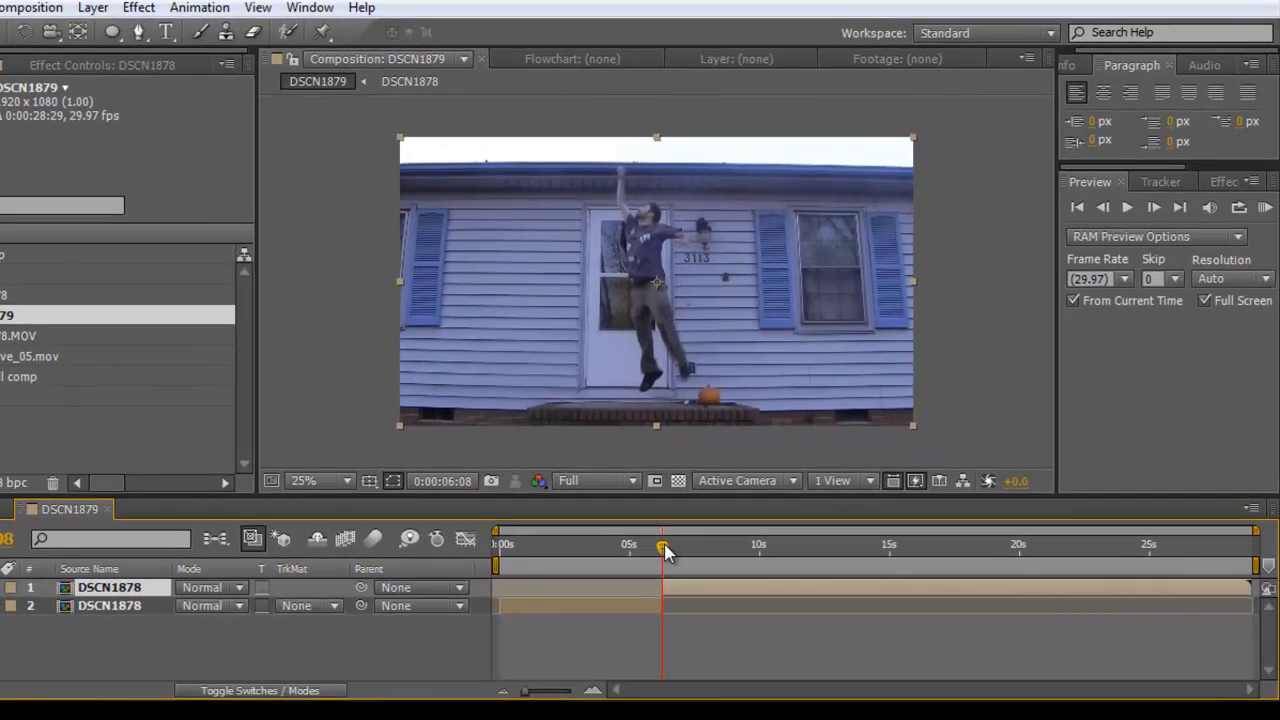
Apply Freeze Frame to the upper DSCN1878 layer at its first frame, 0:00:06:08
{"action": "mouse_move", "coordinate": [666, 553]}
{"action": "left_mouse_down"}
{"action": "mouse_move", "coordinate": [634, 548]}
{"action": "mouse_move", "coordinate": [668, 556]}
{"action": "left_mouse_up"}
{"action": "left_click", "coordinate": [620, 612]}
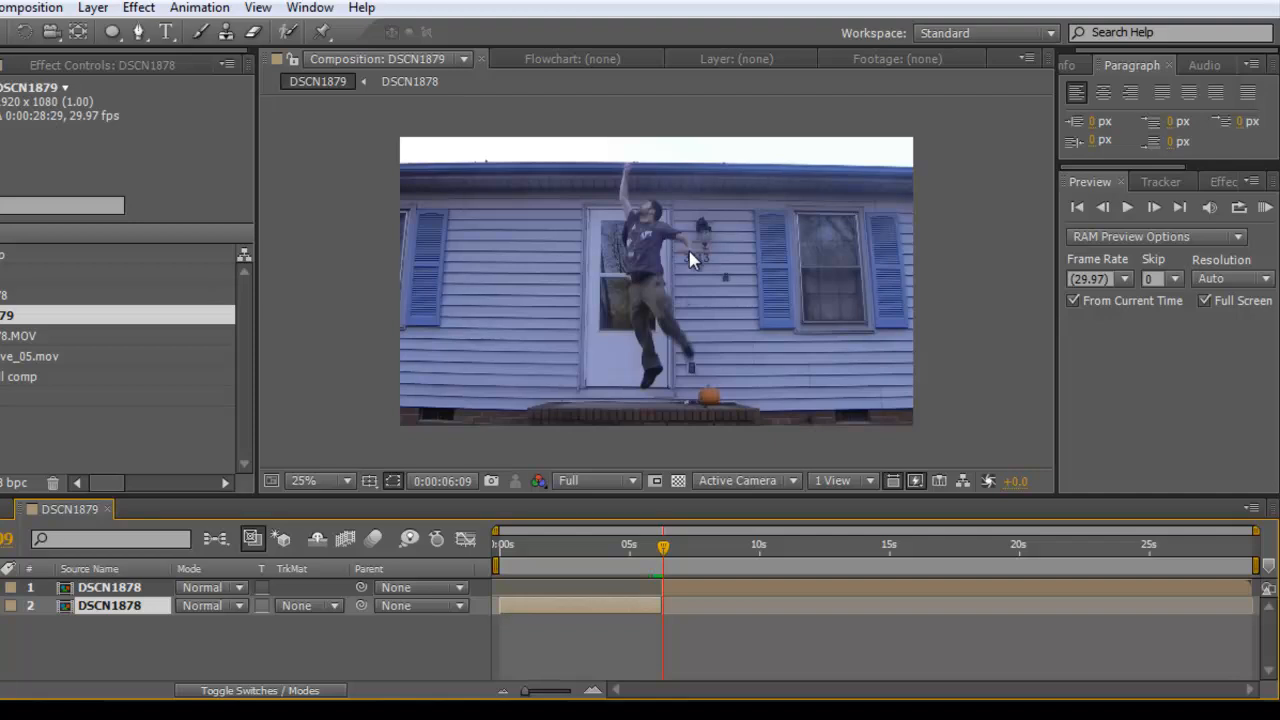
{"action": "left_click_drag", "start_coordinate": [1256, 531], "coordinate": [685, 541]}
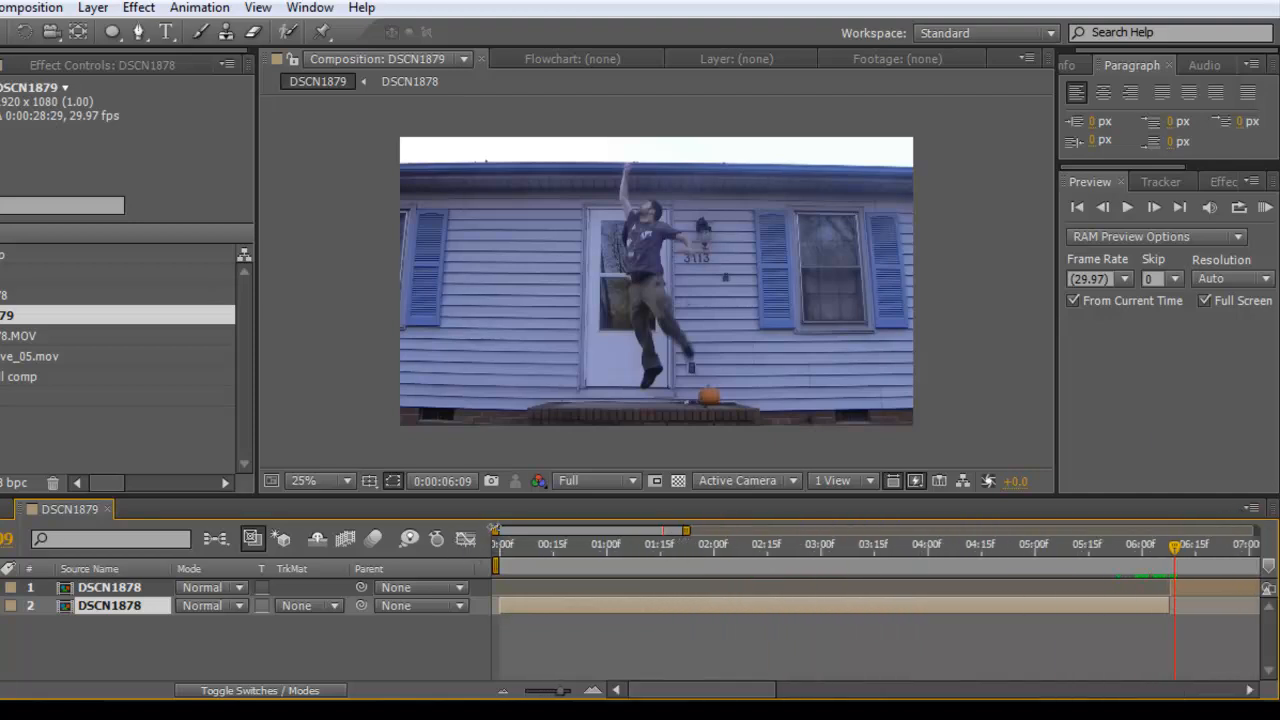
{"action": "left_click_drag", "start_coordinate": [494, 530], "coordinate": [657, 531]}
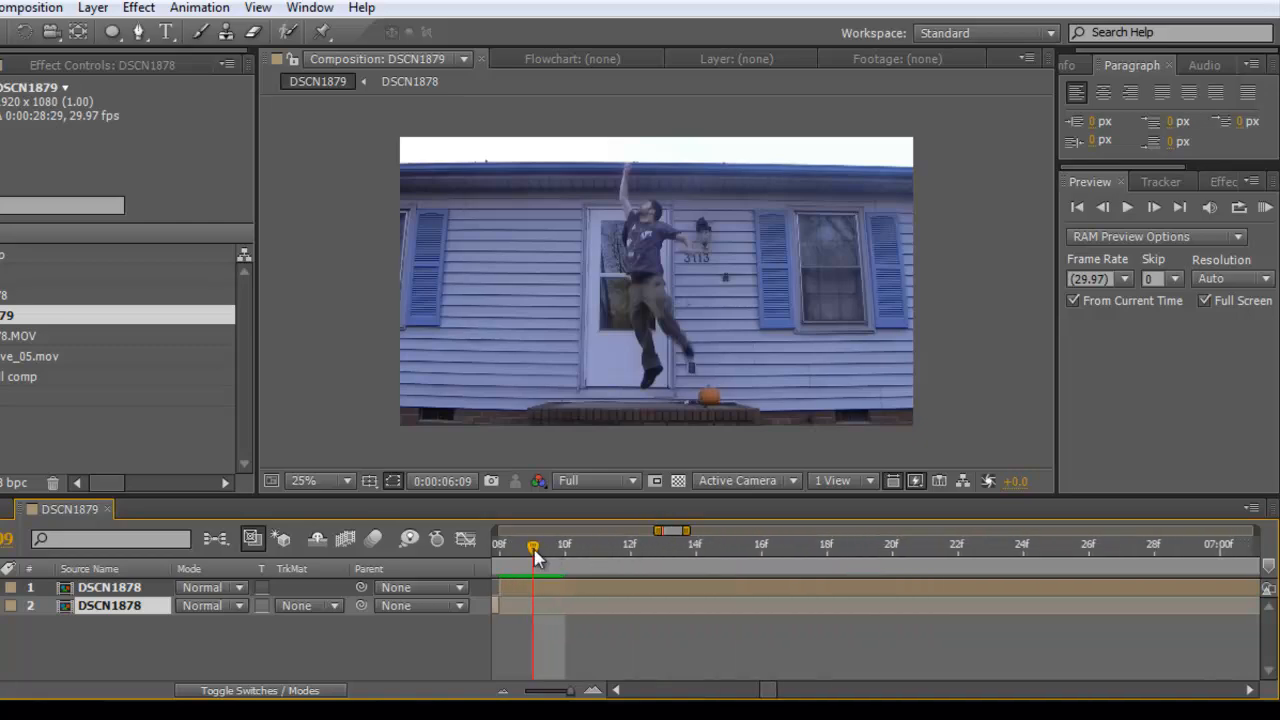
{"action": "left_click_drag", "start_coordinate": [535, 557], "coordinate": [511, 557]}
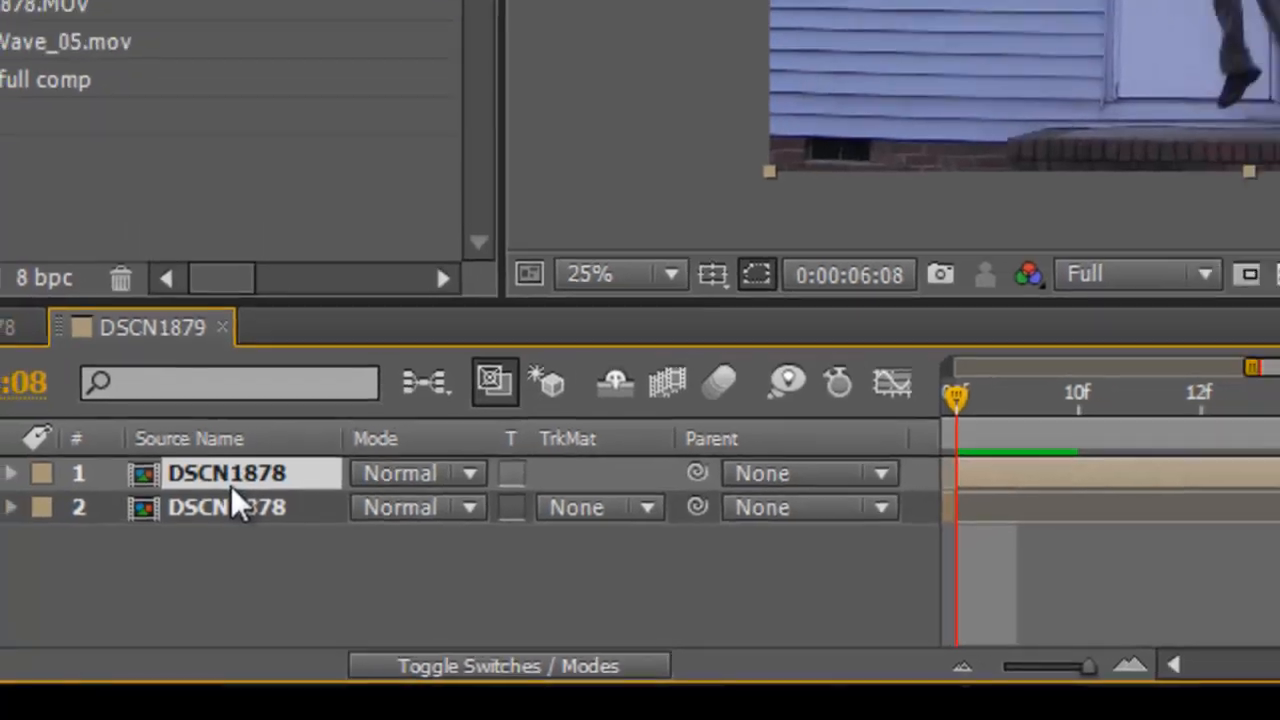
{"action": "right_click", "coordinate": [231, 486]}
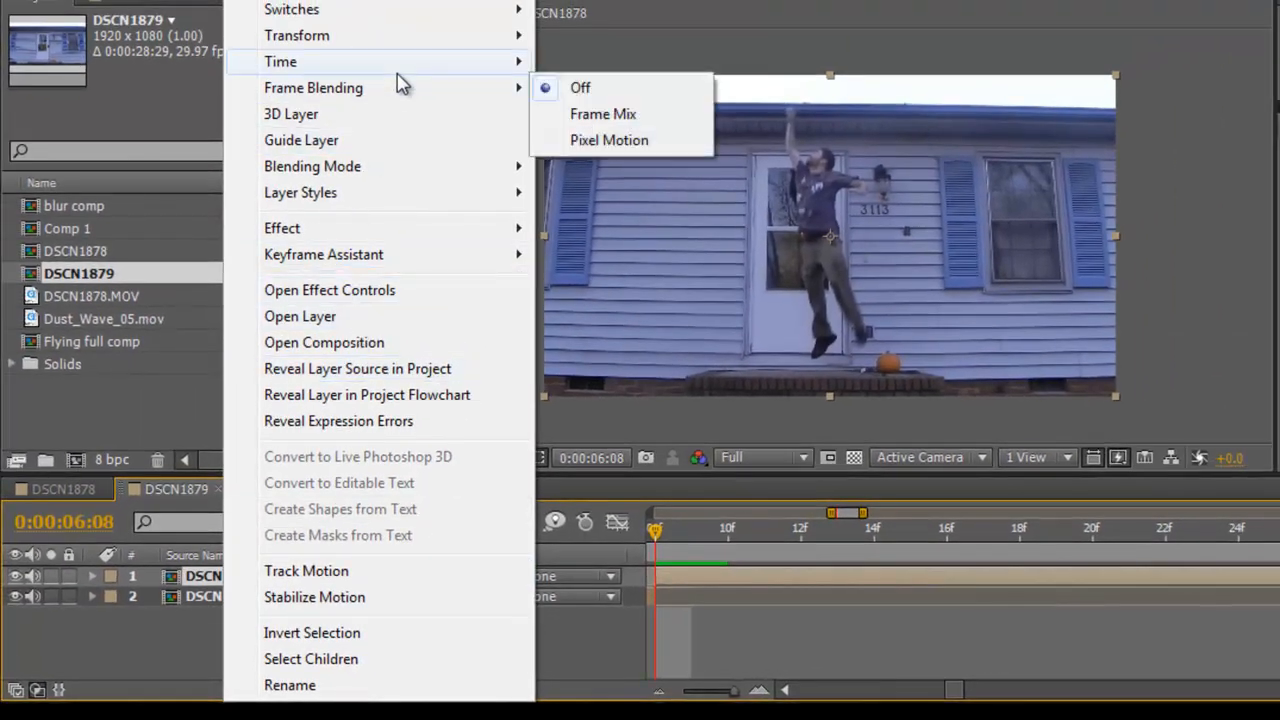
{"action": "mouse_move", "coordinate": [400, 66]}
{"action": "left_click", "coordinate": [648, 141]}
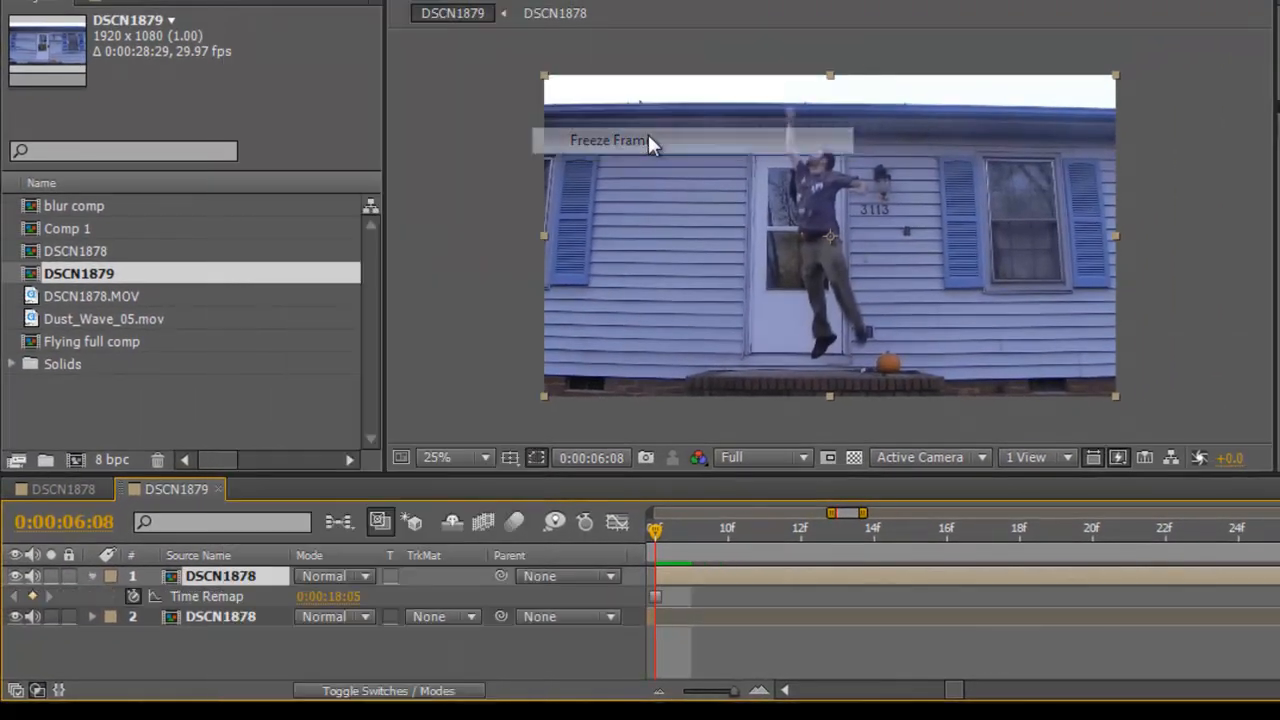
Check the frozen jump pose up close and scrub around the split, ending at 0:00:06:08
{"action": "scroll", "coordinate": [692, 217], "scroll_direction": "down", "scroll_amount": 2}
{"action": "scroll", "coordinate": [692, 217], "scroll_direction": "up", "scroll_amount": 4}
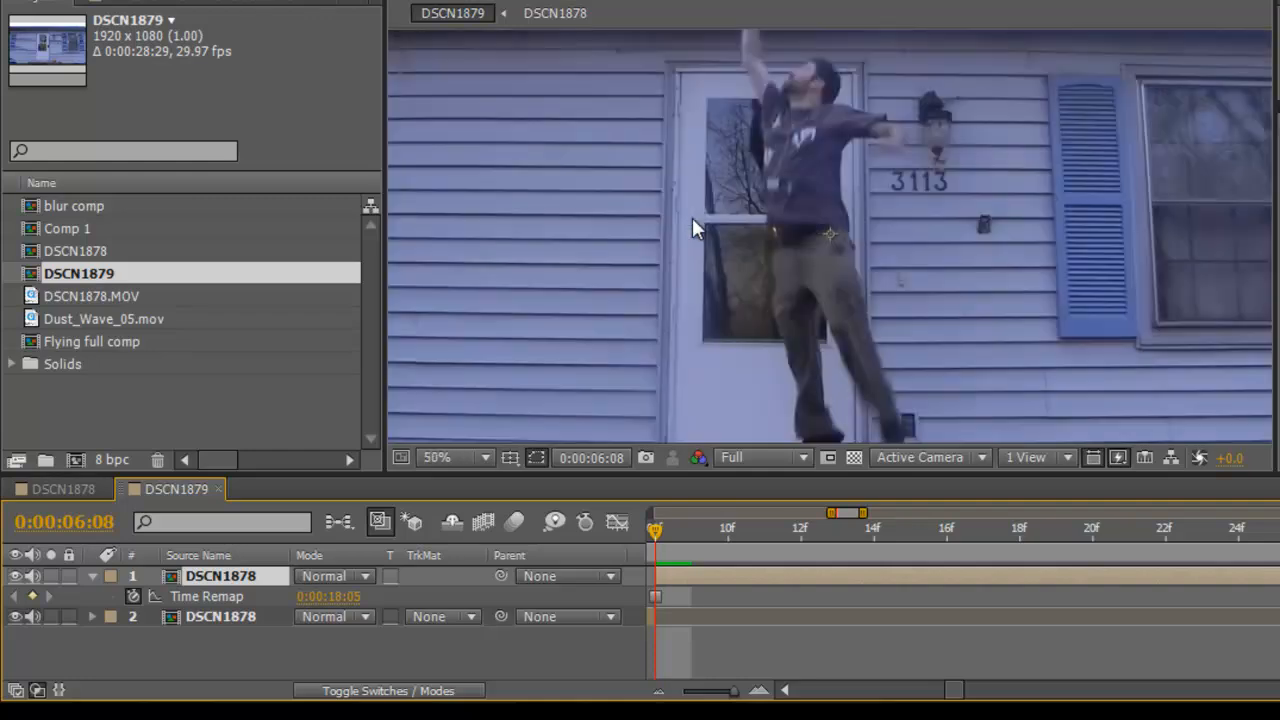
{"action": "scroll", "coordinate": [692, 228], "scroll_direction": "down", "scroll_amount": 1}
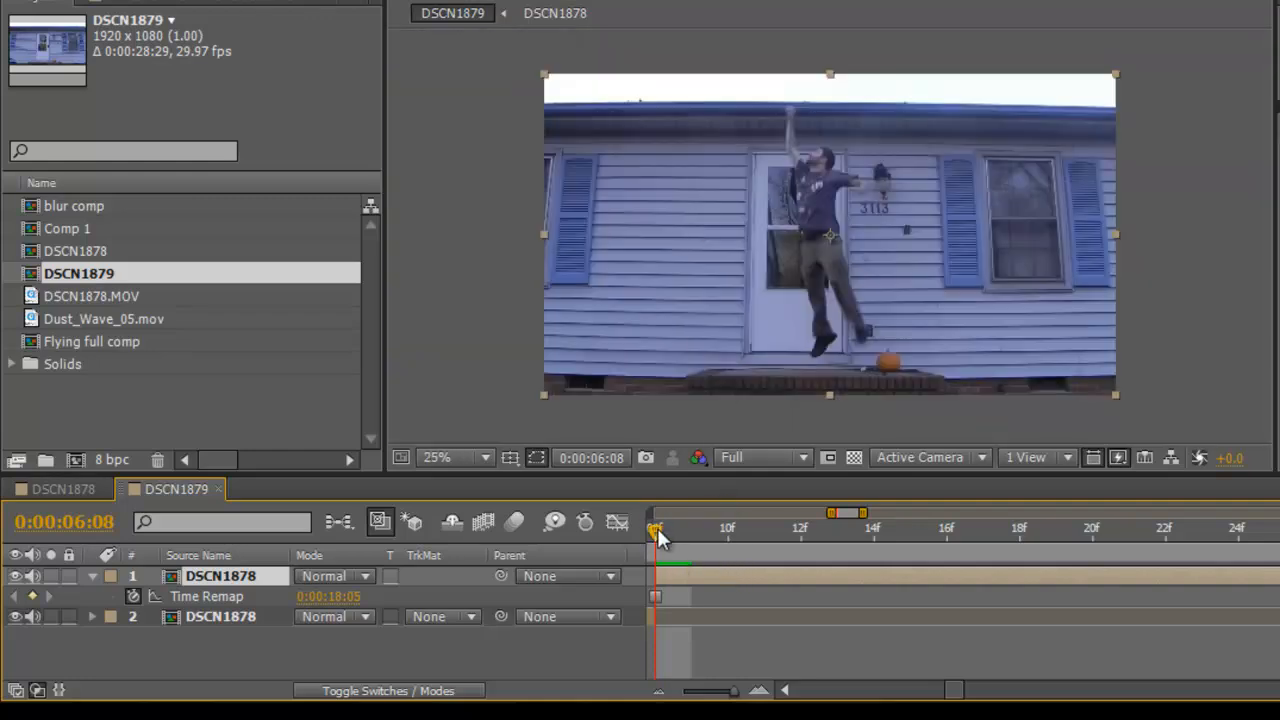
{"action": "left_click_drag", "start_coordinate": [652, 528], "coordinate": [738, 553]}
{"action": "left_click_drag", "start_coordinate": [650, 568], "coordinate": [864, 574]}
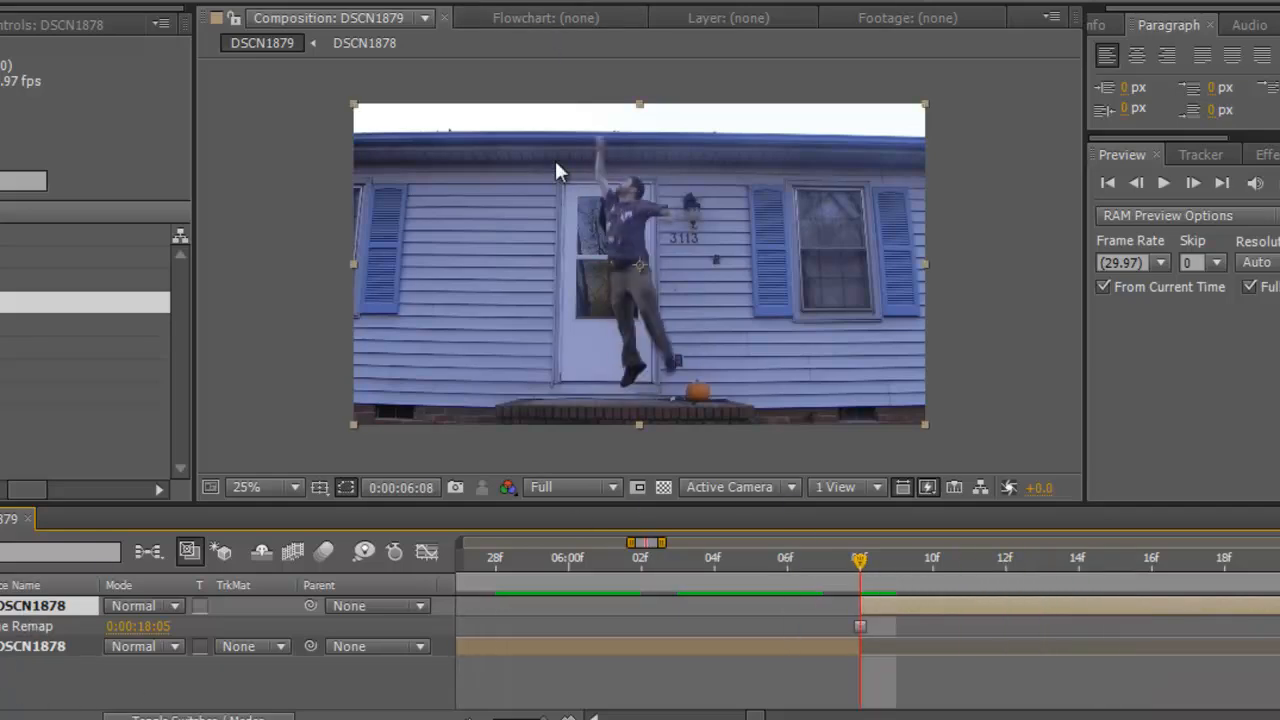
Start a Pen tool mask on the frozen layer, tracing the left edge of the jumper's torso down to the waist
{"action": "scroll", "coordinate": [567, 200], "scroll_direction": "up", "scroll_amount": 2}
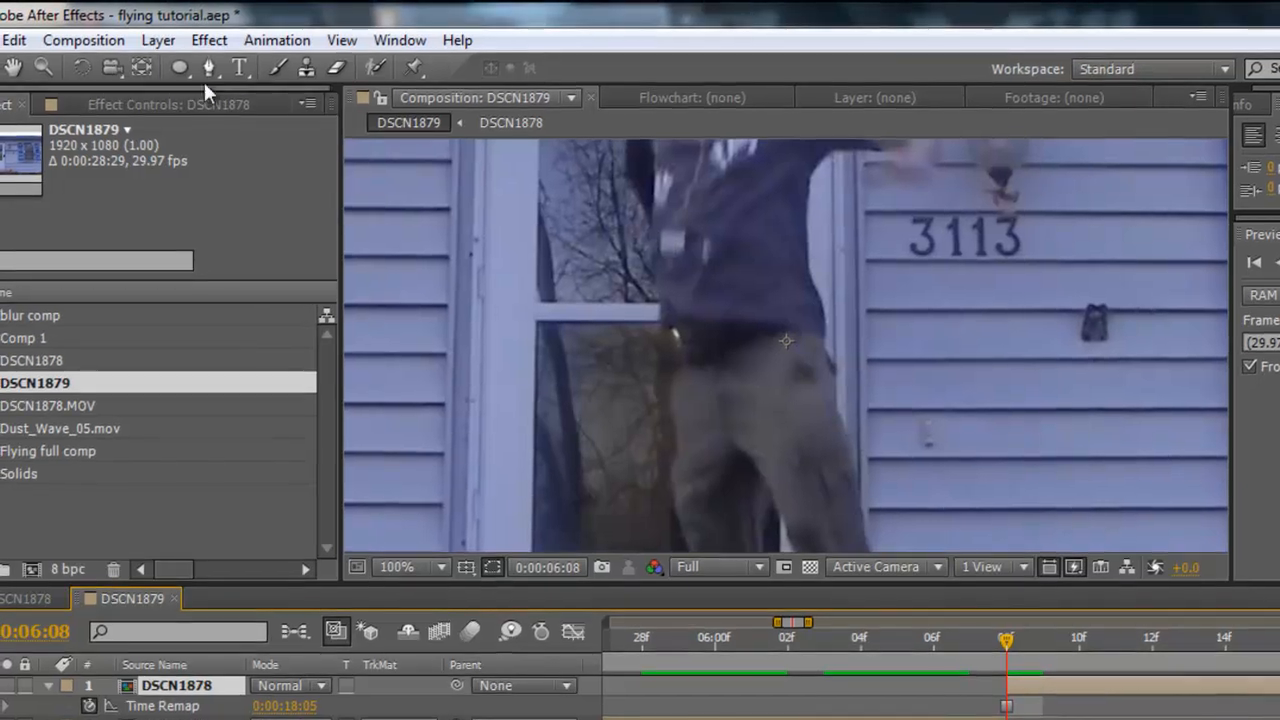
{"action": "left_click", "coordinate": [208, 67]}
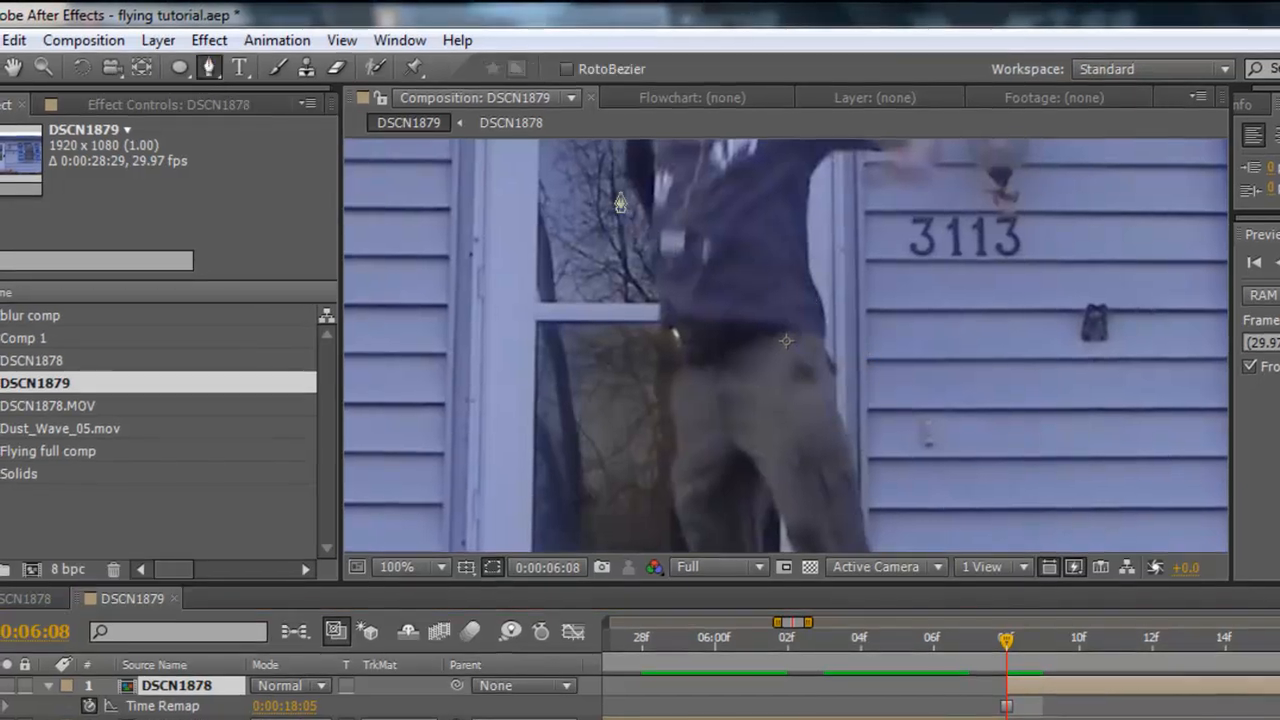
{"action": "left_click_drag", "start_coordinate": [666, 275], "coordinate": [759, 446]}
{"action": "scroll", "coordinate": [716, 337], "scroll_direction": "up", "scroll_amount": 1}
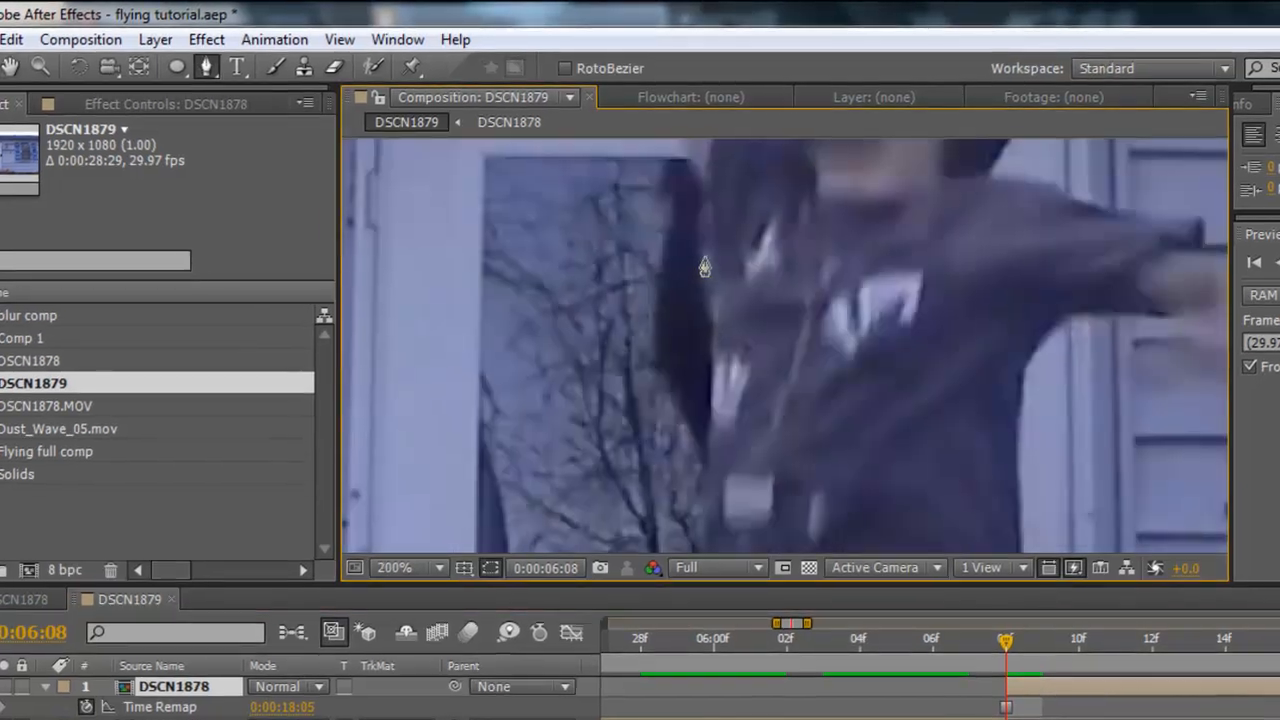
{"action": "left_click", "coordinate": [706, 261]}
{"action": "left_click", "coordinate": [705, 479]}
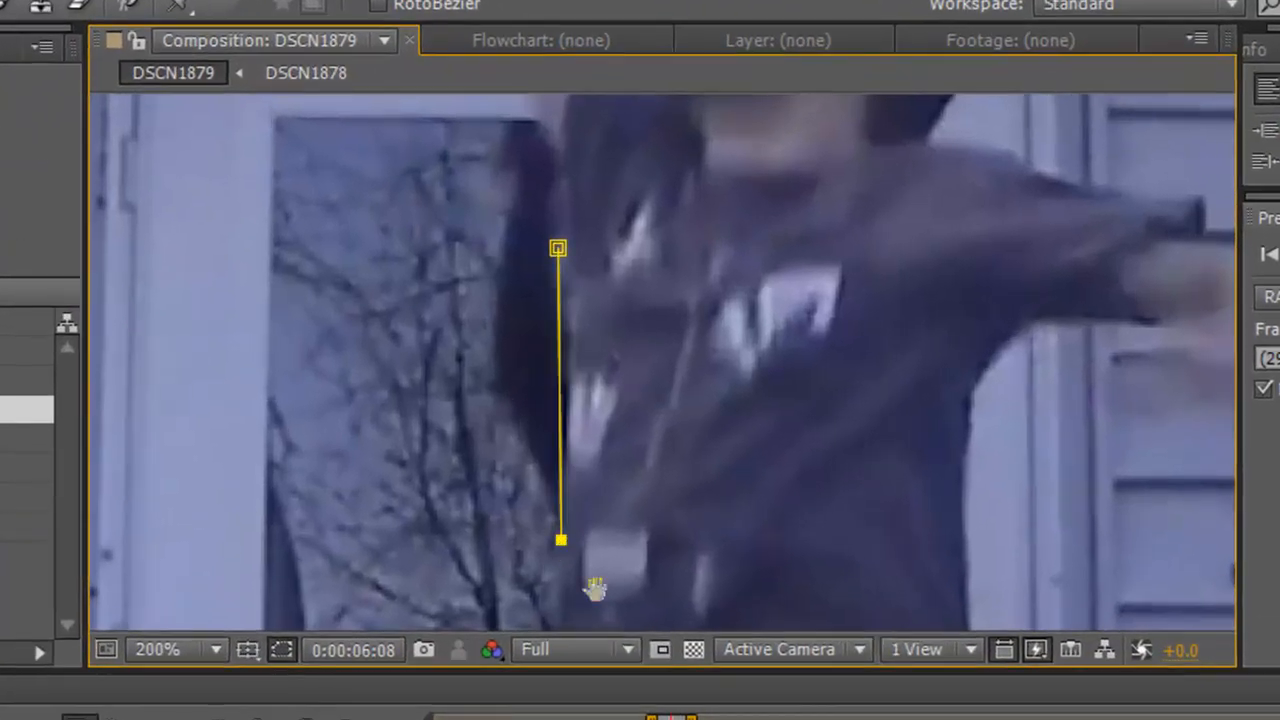
{"action": "left_click_drag", "start_coordinate": [731, 517], "coordinate": [758, 285]}
{"action": "left_click", "coordinate": [607, 382]}
{"action": "left_click", "coordinate": [620, 459]}
Continue the mask from the waist down the outer edge of the left-hand thigh to the knee
{"action": "left_click_drag", "start_coordinate": [636, 566], "coordinate": [771, 289]}
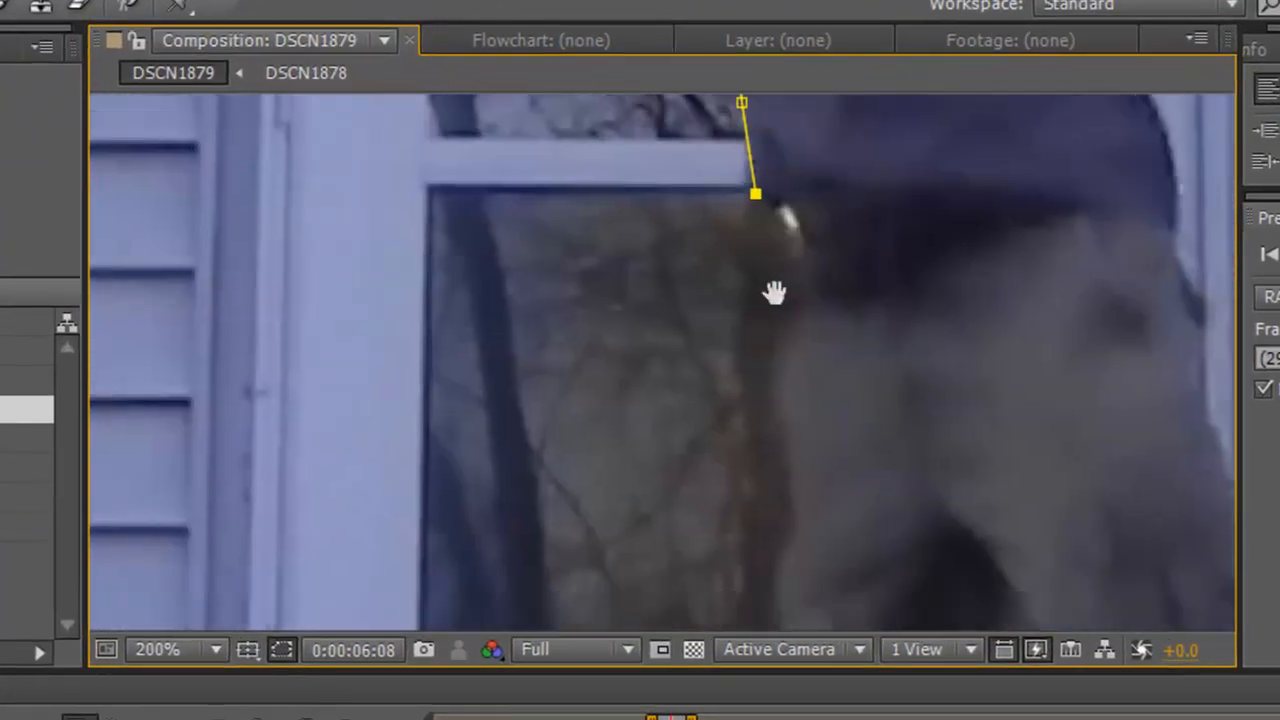
{"action": "left_click", "coordinate": [750, 366]}
{"action": "left_click", "coordinate": [751, 476]}
{"action": "left_click_drag", "start_coordinate": [778, 520], "coordinate": [863, 277]}
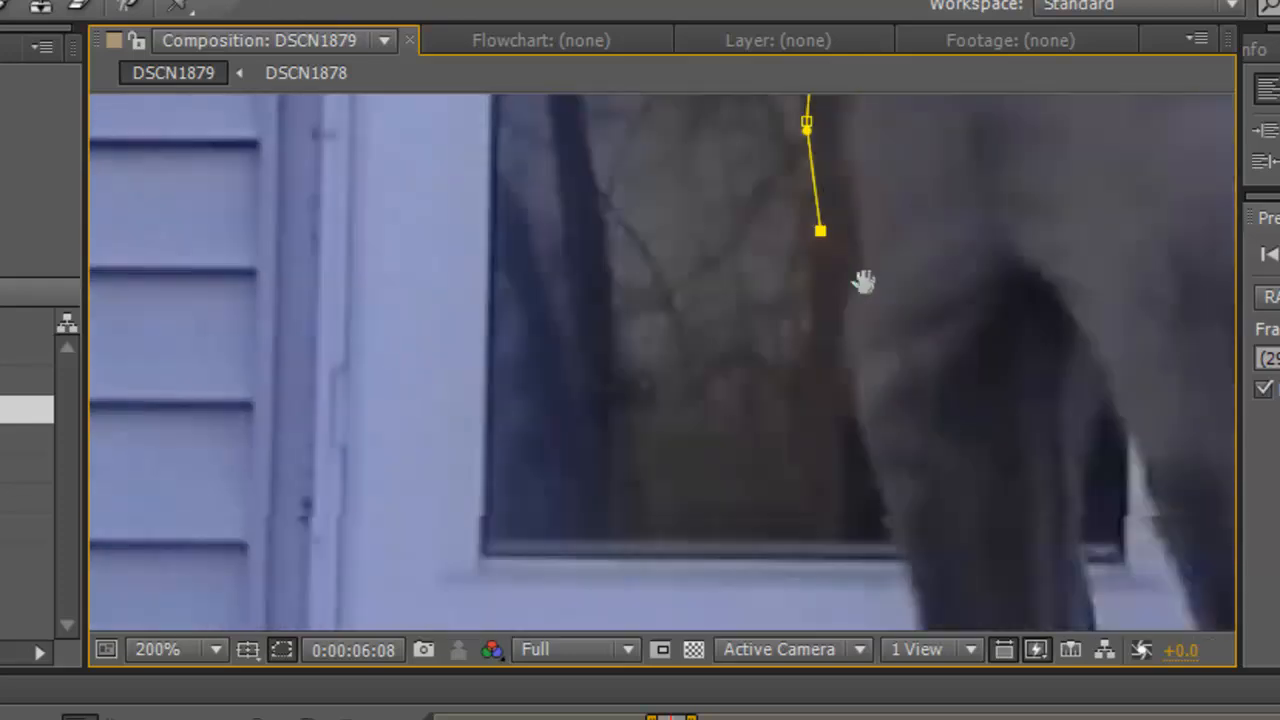
{"action": "left_click", "coordinate": [854, 316]}
{"action": "left_click", "coordinate": [874, 411]}
Continue the mask down the outer edge of the left-hand lower leg and around the front of the trouser cuff
{"action": "left_click_drag", "start_coordinate": [930, 495], "coordinate": [730, 240]}
{"action": "left_click", "coordinate": [721, 243]}
{"action": "left_click", "coordinate": [736, 334]}
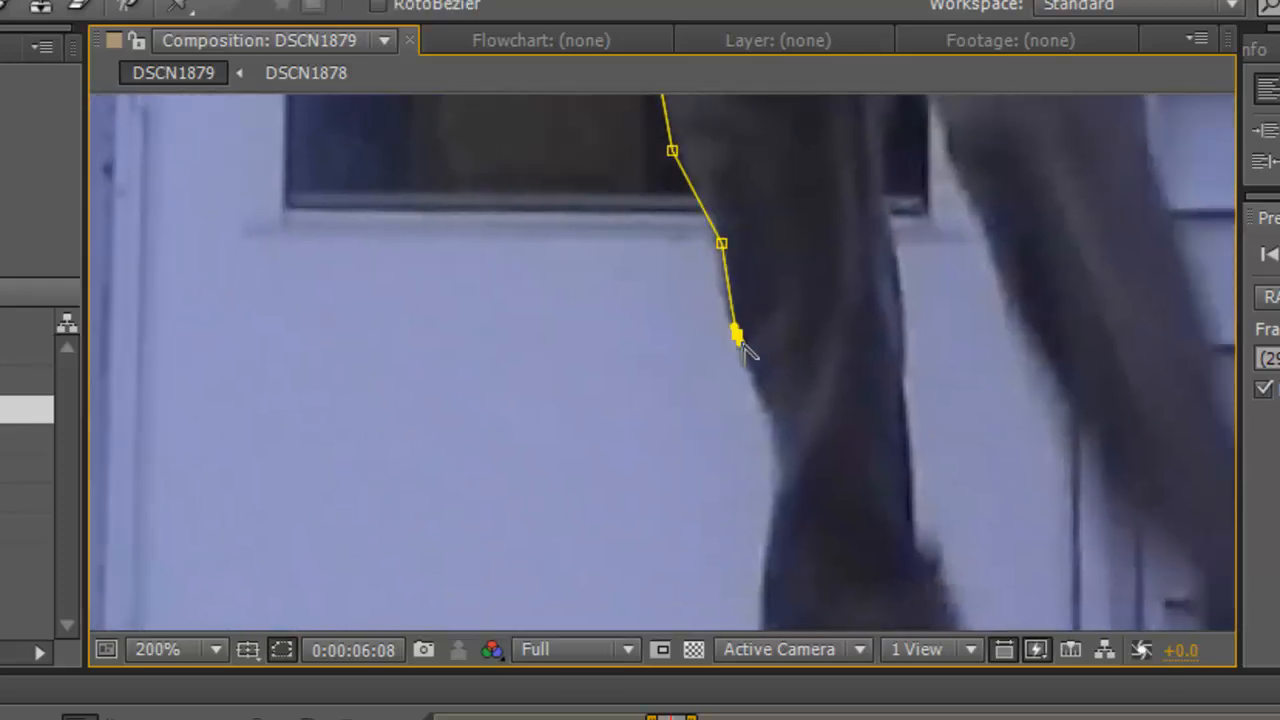
{"action": "left_click", "coordinate": [760, 418]}
{"action": "left_click", "coordinate": [778, 481]}
{"action": "left_click_drag", "start_coordinate": [777, 480], "coordinate": [754, 163]}
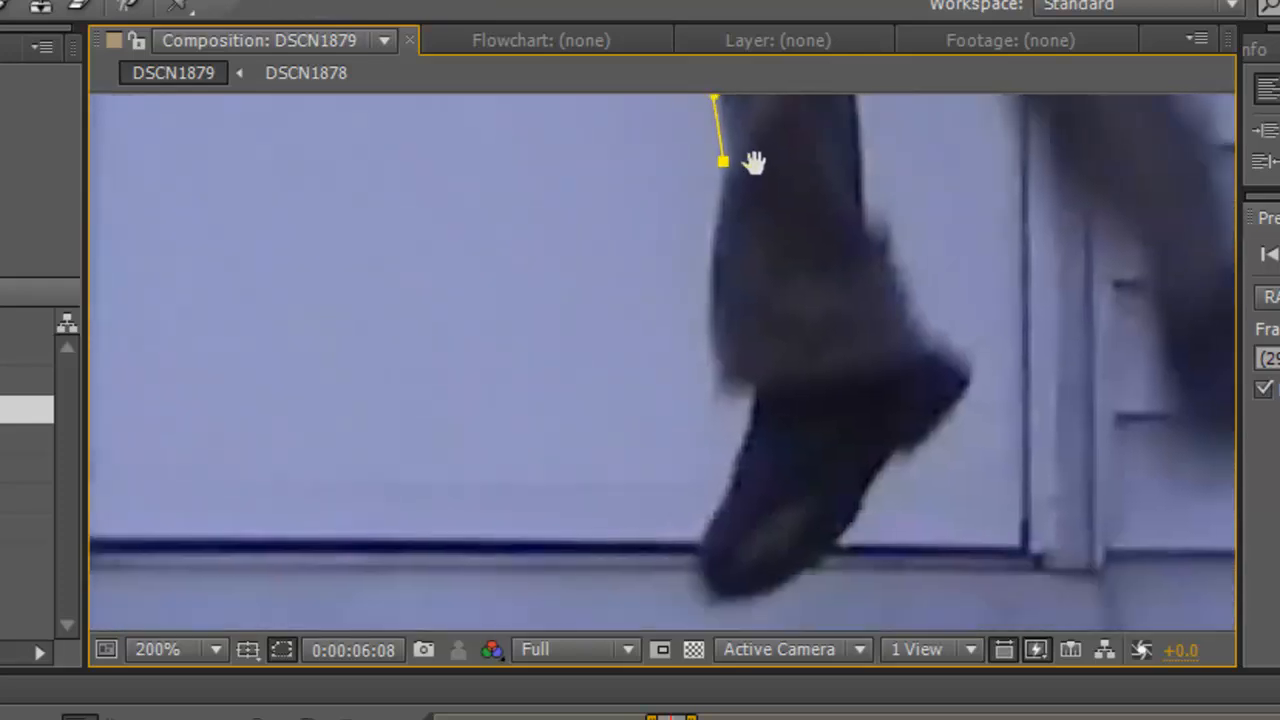
{"action": "left_click", "coordinate": [713, 272]}
{"action": "left_click", "coordinate": [709, 358]}
{"action": "left_click", "coordinate": [729, 391]}
{"action": "left_click", "coordinate": [761, 393]}
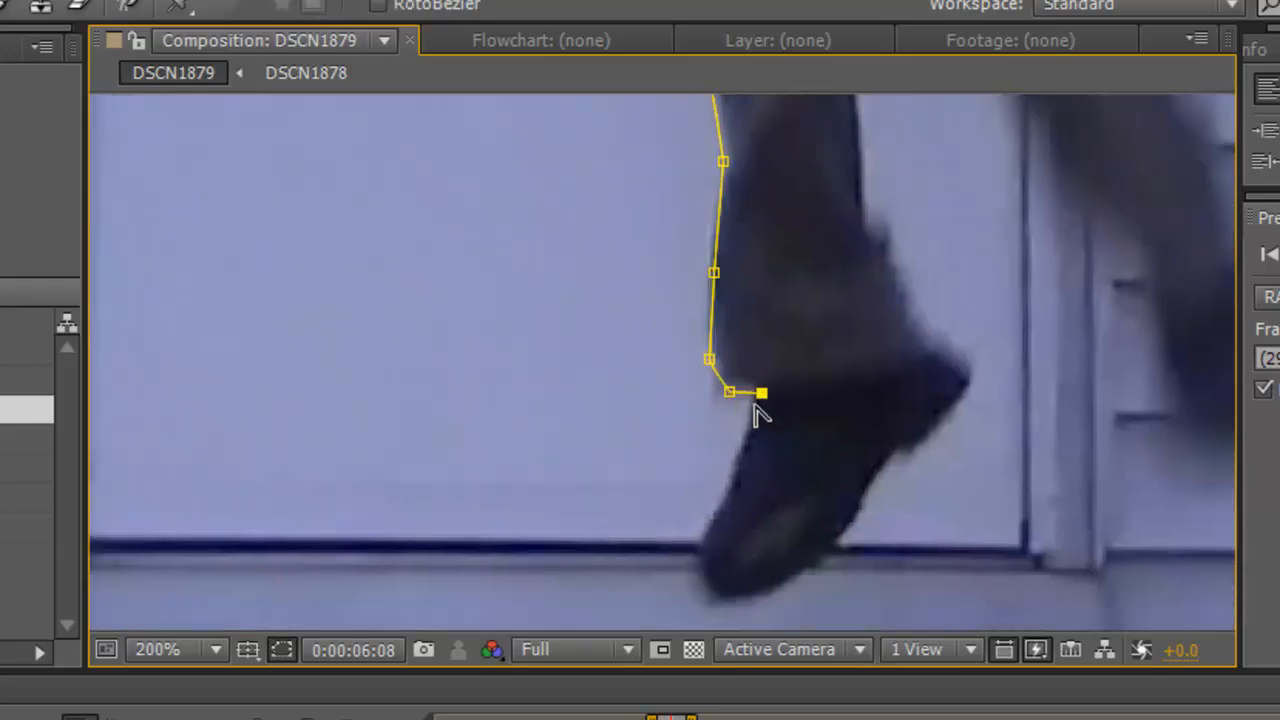
Trace the mask around the left-hand shoe, from the instep past the toe and along the sole to the heel
{"action": "left_click", "coordinate": [729, 480]}
{"action": "left_click", "coordinate": [692, 554]}
{"action": "left_click", "coordinate": [789, 580]}
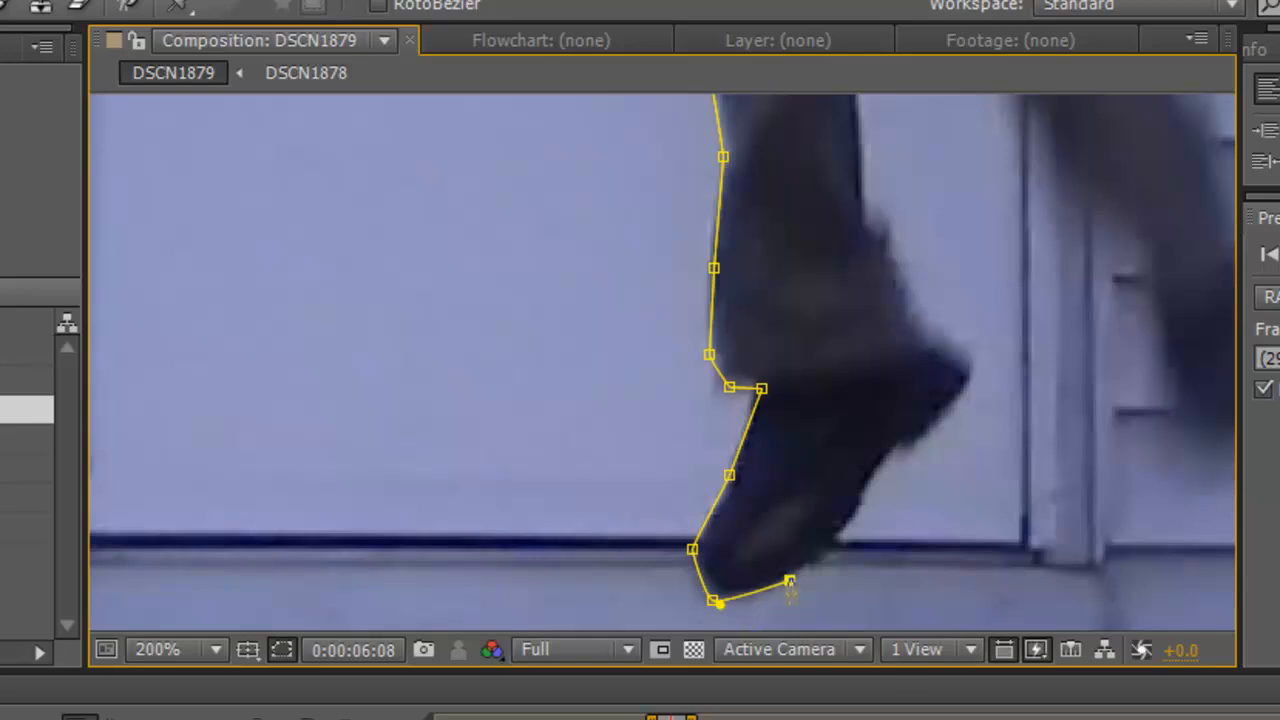
{"action": "left_click", "coordinate": [835, 540]}
{"action": "left_click", "coordinate": [885, 459]}
{"action": "left_click", "coordinate": [927, 432]}
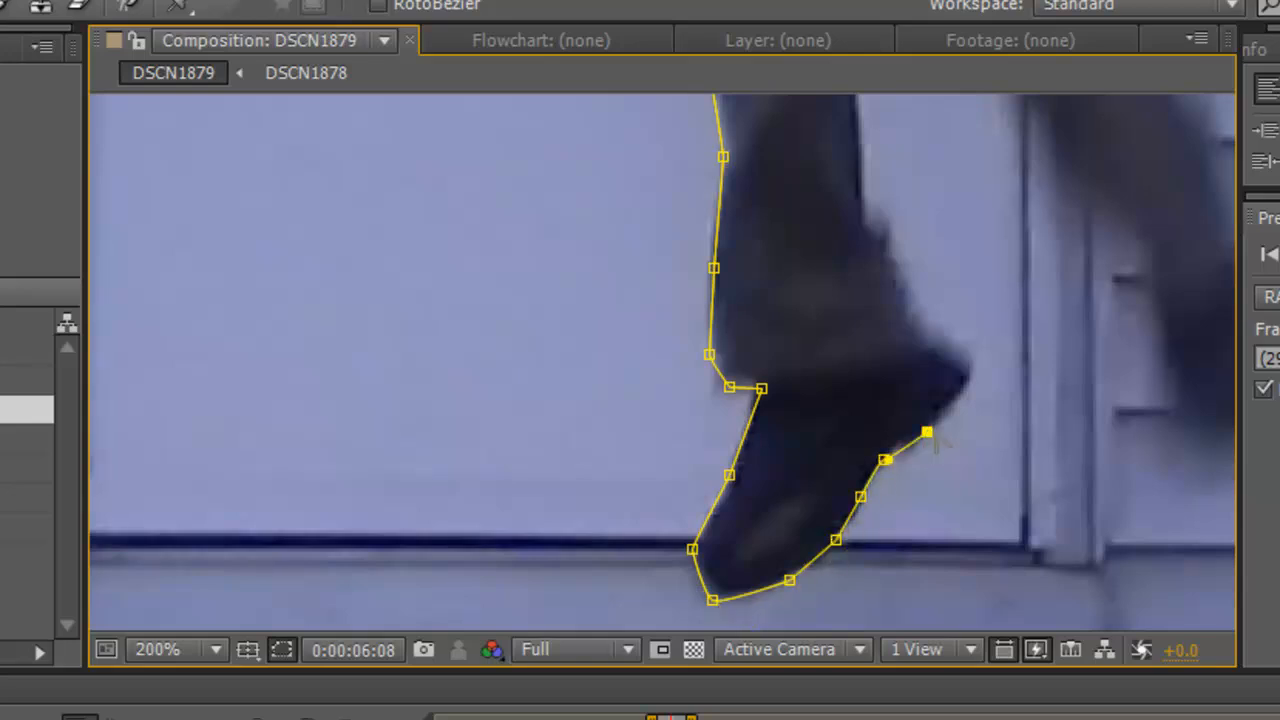
{"action": "left_click", "coordinate": [970, 382]}
Continue the mask from the heel up the inner edge of the left-hand leg to the gap between the legs
{"action": "left_click", "coordinate": [942, 345]}
{"action": "left_click", "coordinate": [891, 279]}
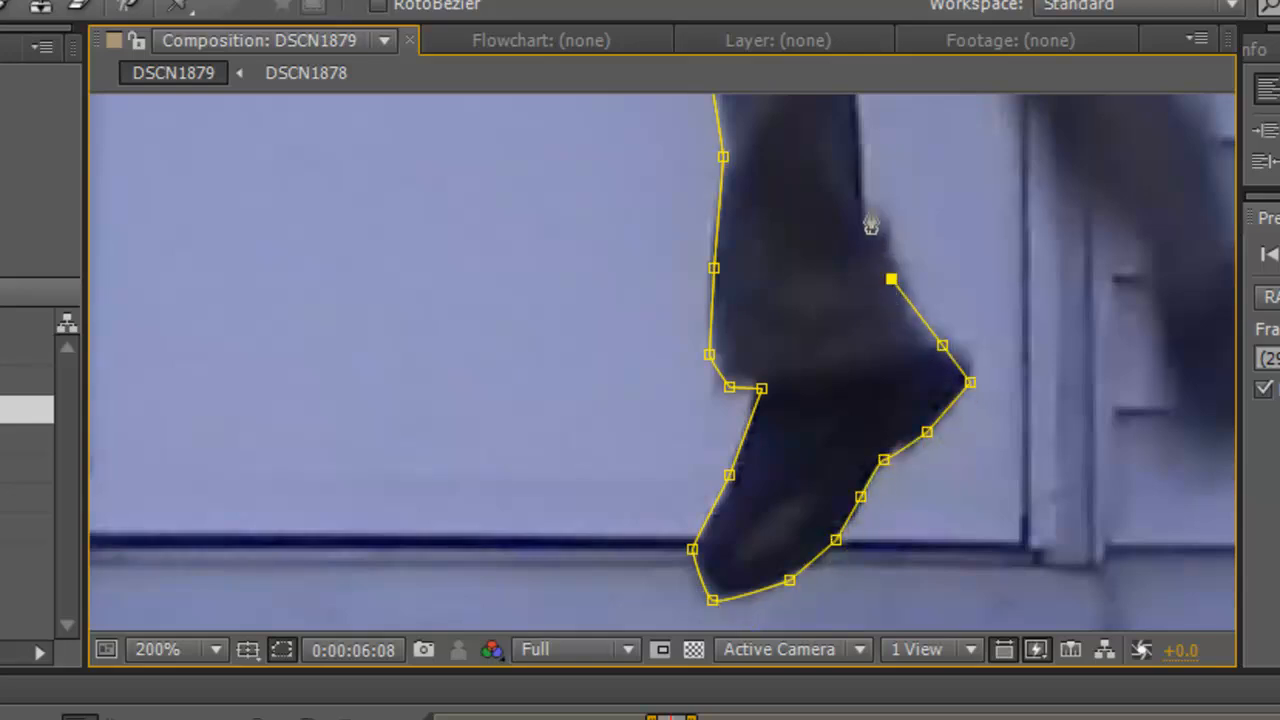
{"action": "left_click", "coordinate": [869, 210]}
{"action": "left_click_drag", "start_coordinate": [823, 240], "coordinate": [744, 549]}
{"action": "left_click", "coordinate": [767, 364]}
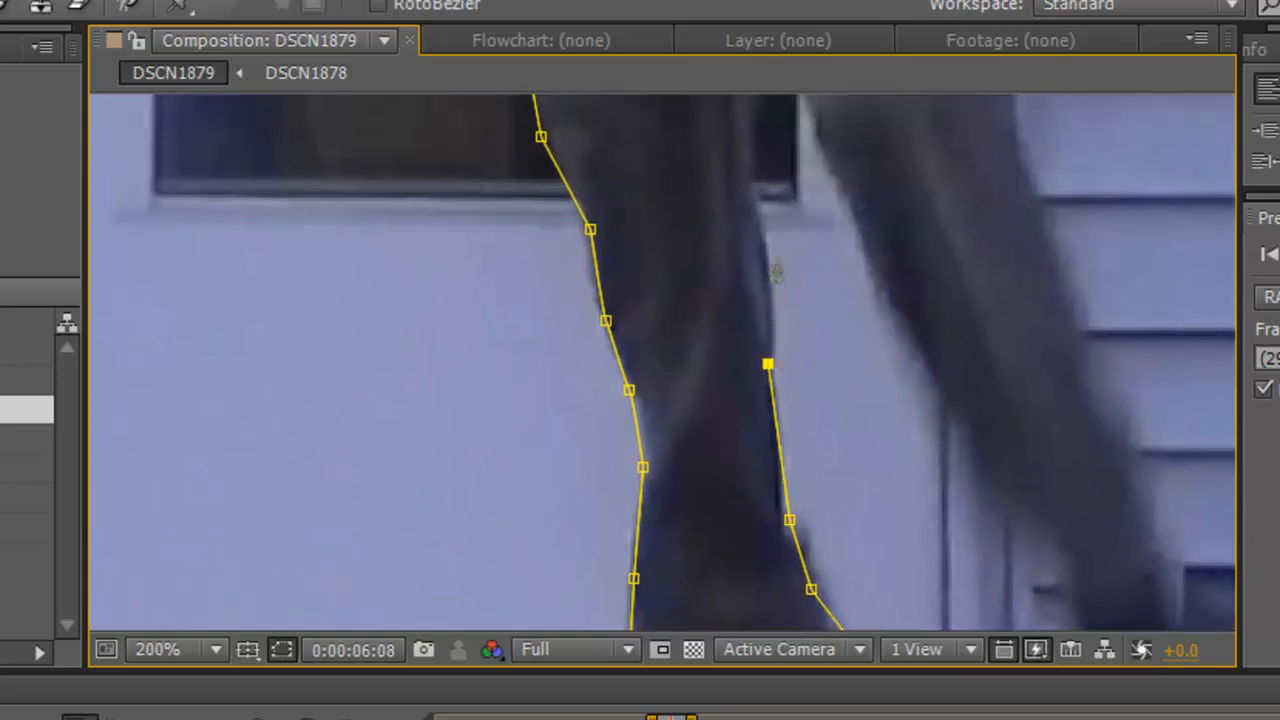
{"action": "left_click", "coordinate": [760, 222]}
{"action": "left_click", "coordinate": [751, 140]}
{"action": "left_click_drag", "start_coordinate": [720, 195], "coordinate": [649, 443]}
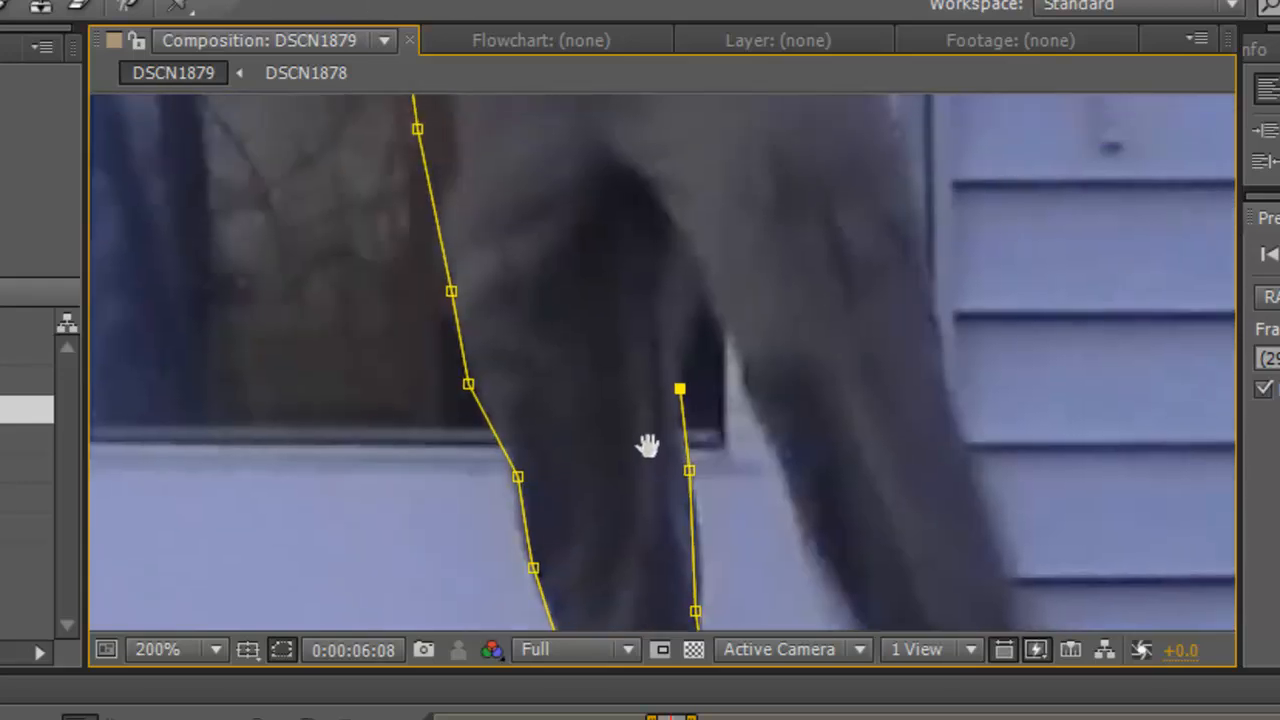
{"action": "left_click", "coordinate": [701, 296]}
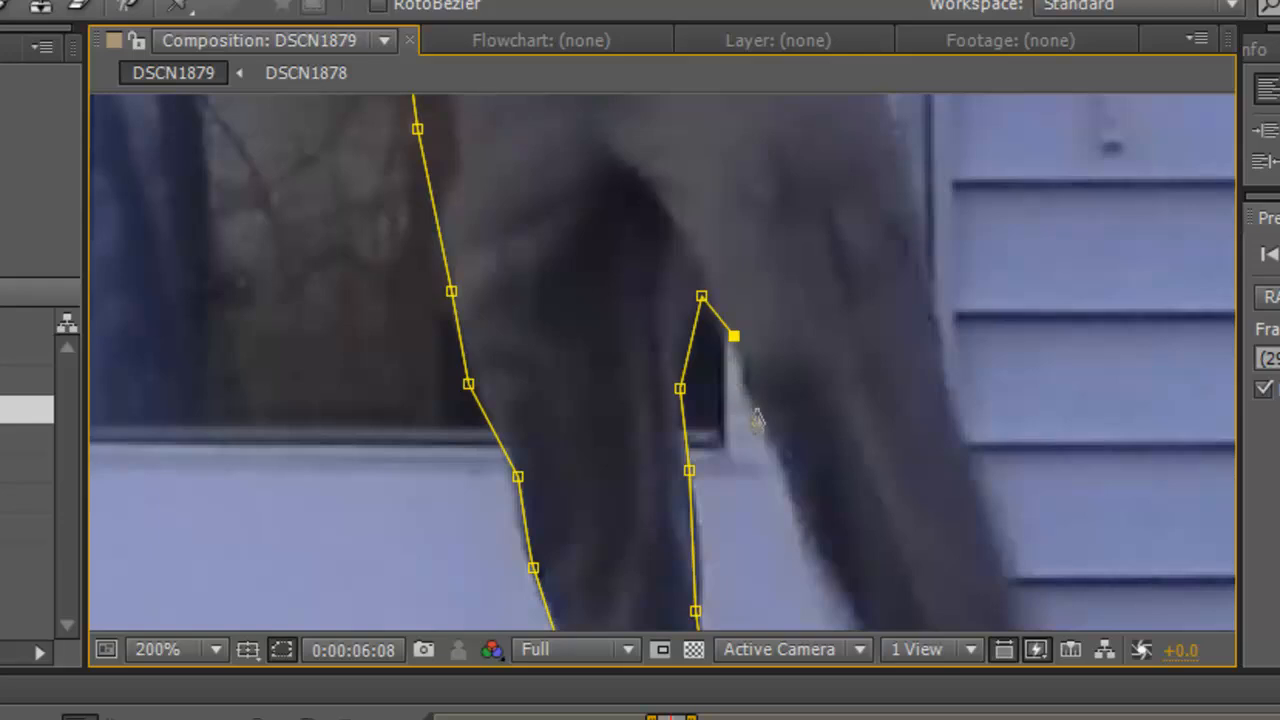
Continue the mask from the gap between the legs down the inner edge of the right-hand leg to the lower calf
{"action": "left_click", "coordinate": [754, 404]}
{"action": "left_click_drag", "start_coordinate": [836, 540], "coordinate": [683, 291]}
{"action": "left_click", "coordinate": [674, 313]}
{"action": "left_click", "coordinate": [706, 394]}
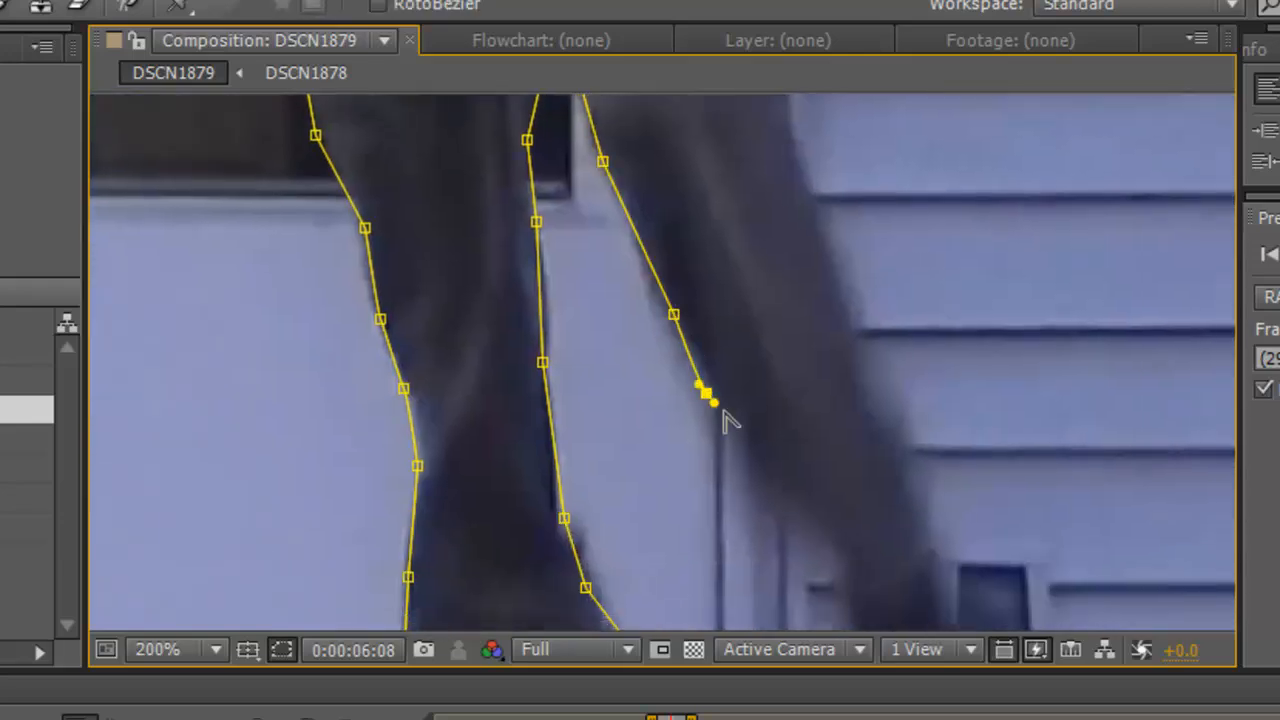
{"action": "left_click", "coordinate": [750, 470]}
{"action": "left_click", "coordinate": [778, 511]}
{"action": "left_click", "coordinate": [820, 538]}
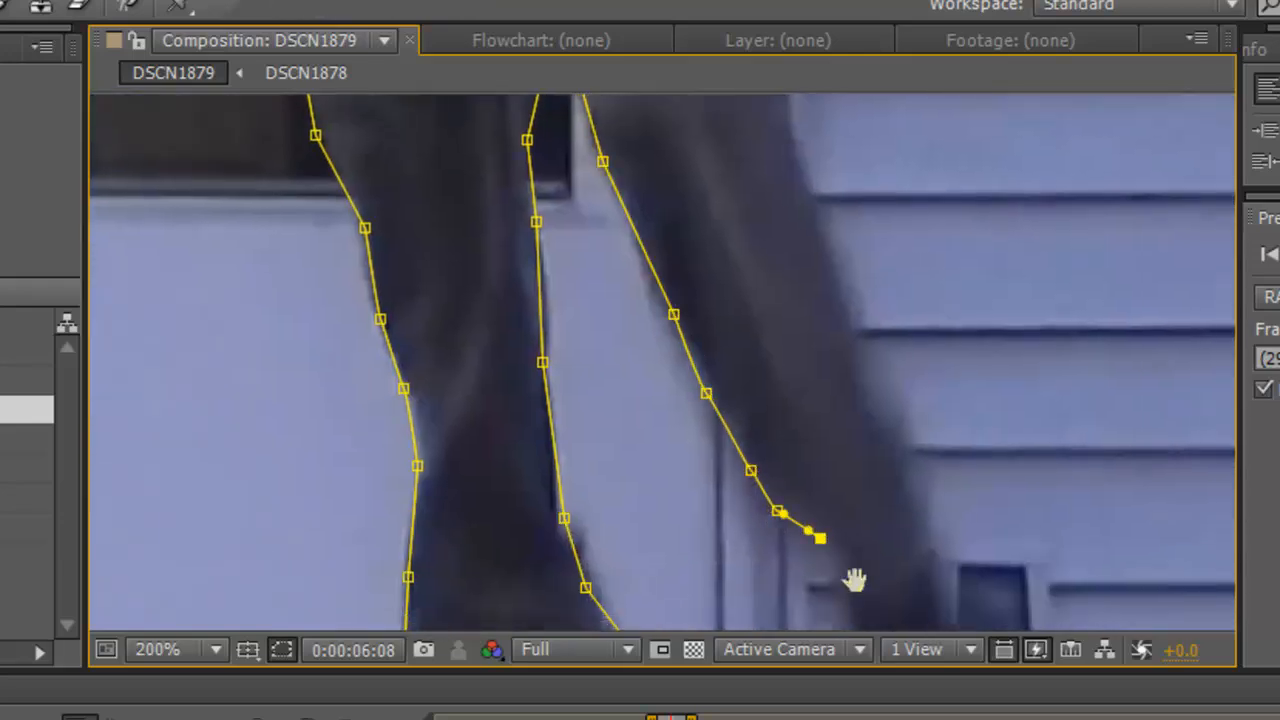
Trace the mask around the right-hand trouser cuff and foot and back up the outer edge of the lower leg
{"action": "left_click_drag", "start_coordinate": [855, 580], "coordinate": [771, 289]}
{"action": "left_click", "coordinate": [770, 332]}
{"action": "left_click", "coordinate": [787, 432]}
{"action": "left_click", "coordinate": [825, 473]}
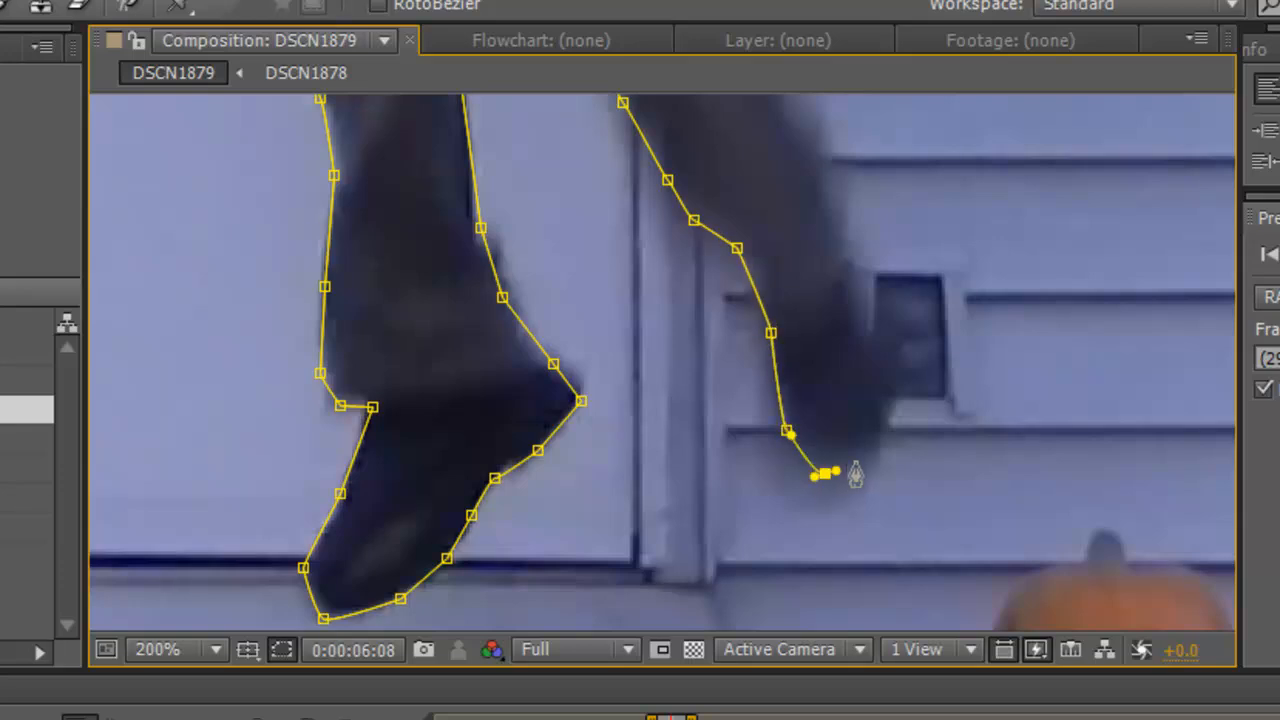
{"action": "left_click", "coordinate": [885, 419]}
{"action": "left_click", "coordinate": [879, 358]}
{"action": "left_click", "coordinate": [847, 272]}
{"action": "left_click", "coordinate": [823, 174]}
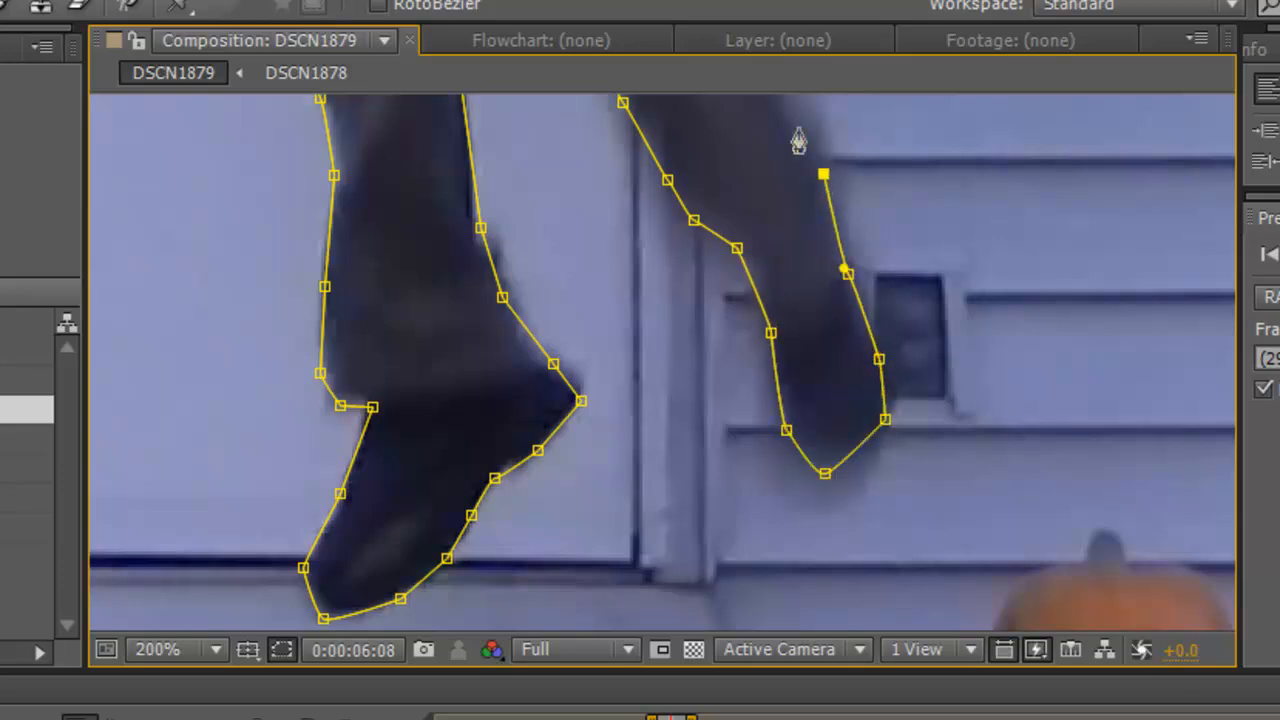
Continue the mask up the outer edge of the right-hand leg from the knee to the upper thigh
{"action": "left_click_drag", "start_coordinate": [763, 217], "coordinate": [726, 568]}
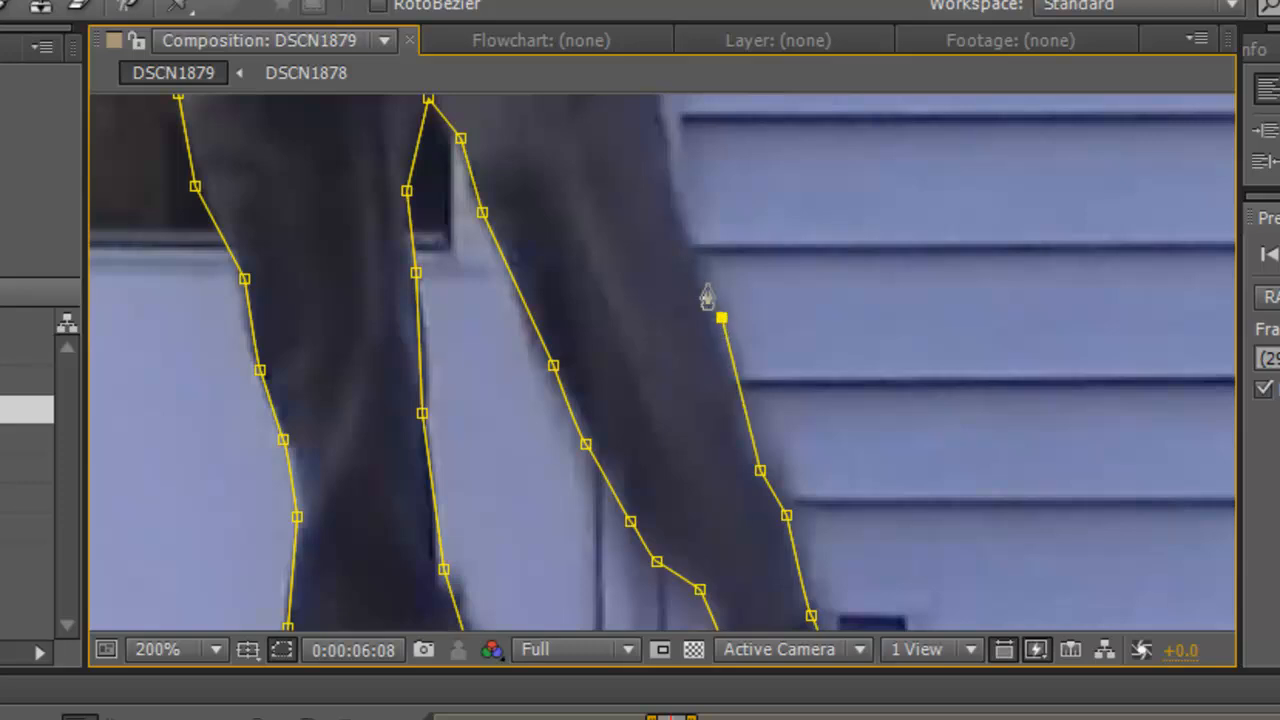
{"action": "left_click", "coordinate": [663, 160]}
{"action": "left_click_drag", "start_coordinate": [606, 251], "coordinate": [609, 400]}
{"action": "left_click", "coordinate": [606, 280]}
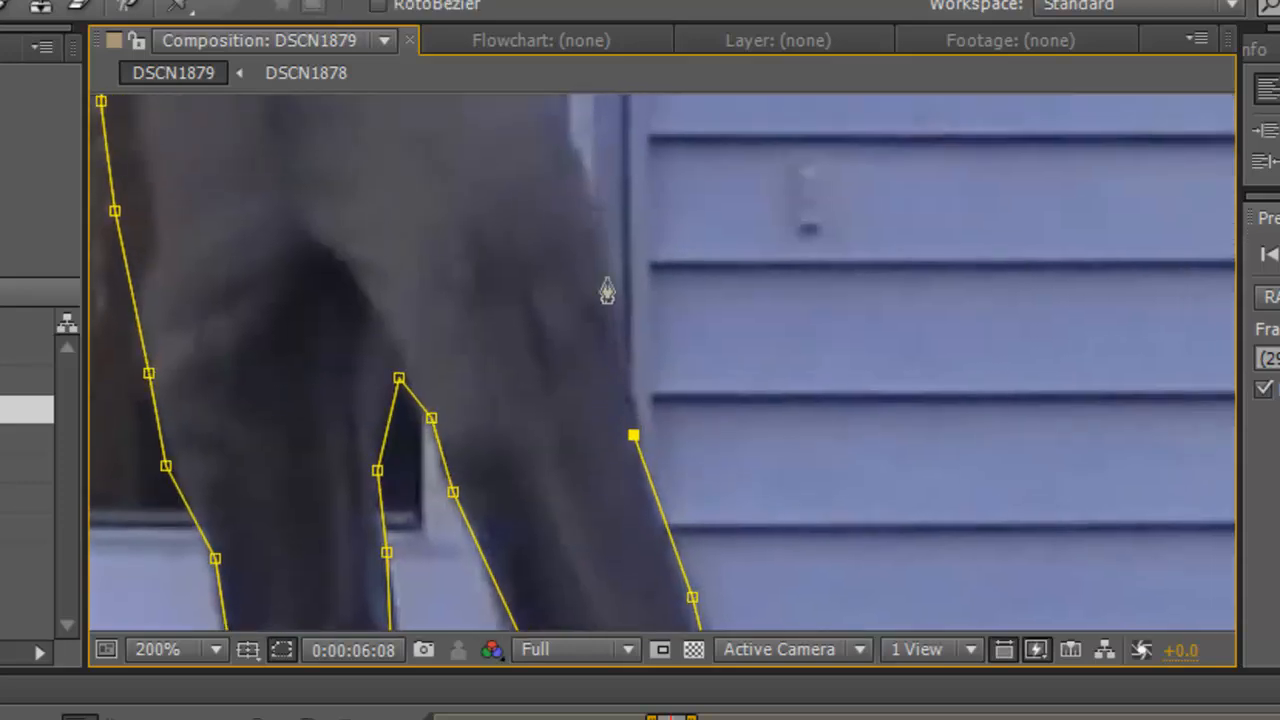
{"action": "left_click", "coordinate": [580, 152]}
Continue the mask past the hip and waist and up the right-hand side of the shirt
{"action": "left_click_drag", "start_coordinate": [529, 234], "coordinate": [591, 583]}
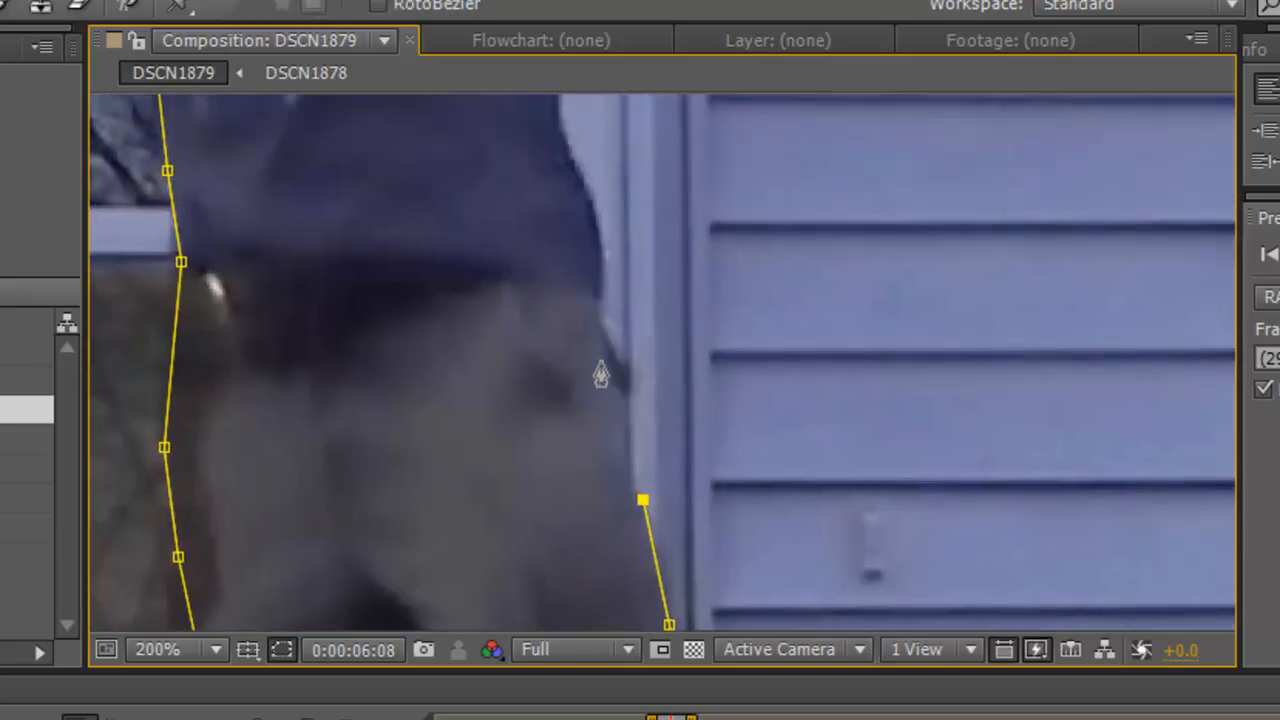
{"action": "left_click", "coordinate": [598, 327]}
{"action": "left_click", "coordinate": [588, 194]}
{"action": "left_click_drag", "start_coordinate": [555, 162], "coordinate": [565, 637]}
{"action": "left_click", "coordinate": [559, 466]}
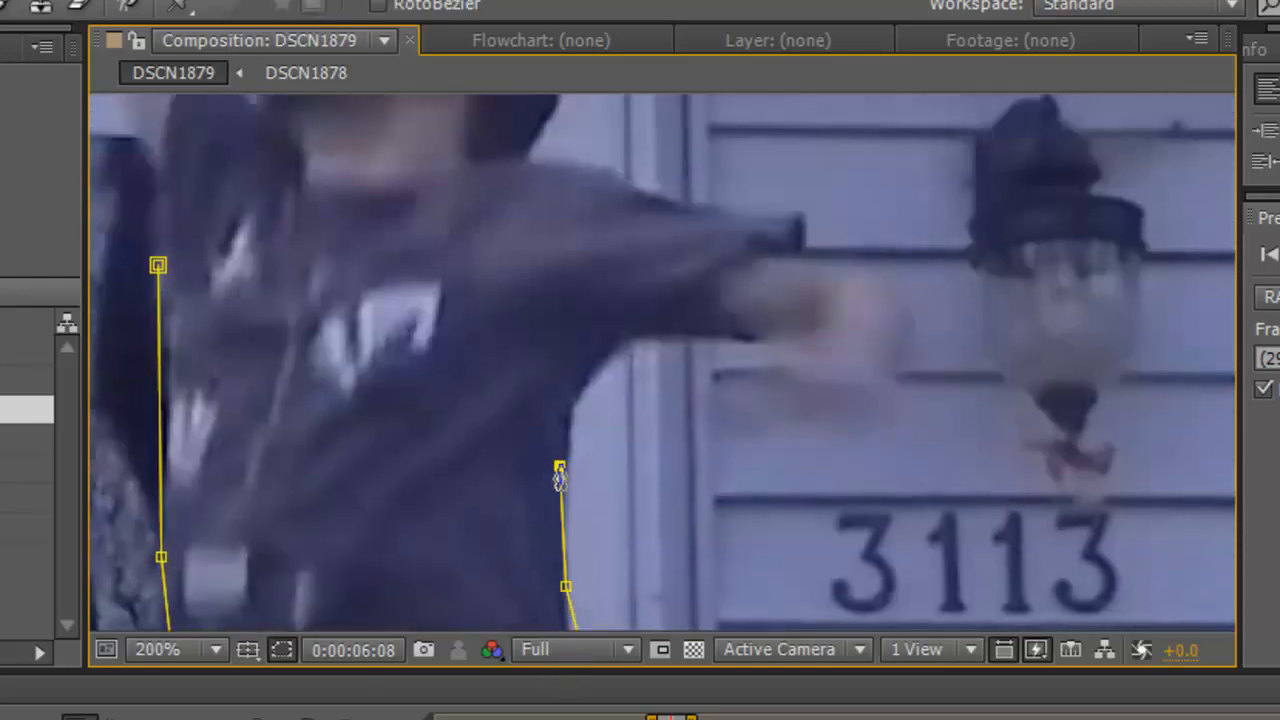
Curve the mask around the armpit and along the underside of the outstretched sleeve to its cuff
{"action": "left_click", "coordinate": [573, 393]}
{"action": "left_click", "coordinate": [618, 341]}
{"action": "left_click", "coordinate": [670, 333]}
{"action": "left_click", "coordinate": [737, 334]}
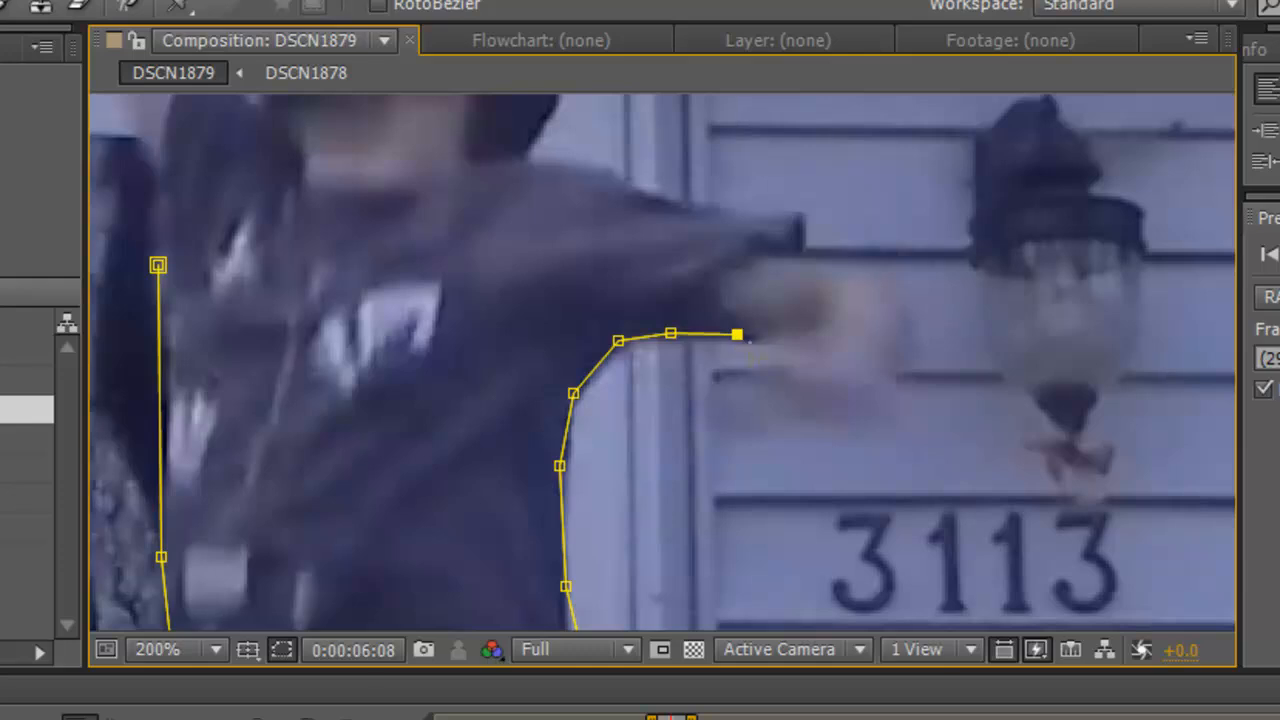
Trace the mask around the blurred hand of the outstretched arm, back to the upper edge of the sleeve cuff
{"action": "left_click", "coordinate": [757, 406]}
{"action": "left_click", "coordinate": [825, 410]}
{"action": "left_click", "coordinate": [875, 409]}
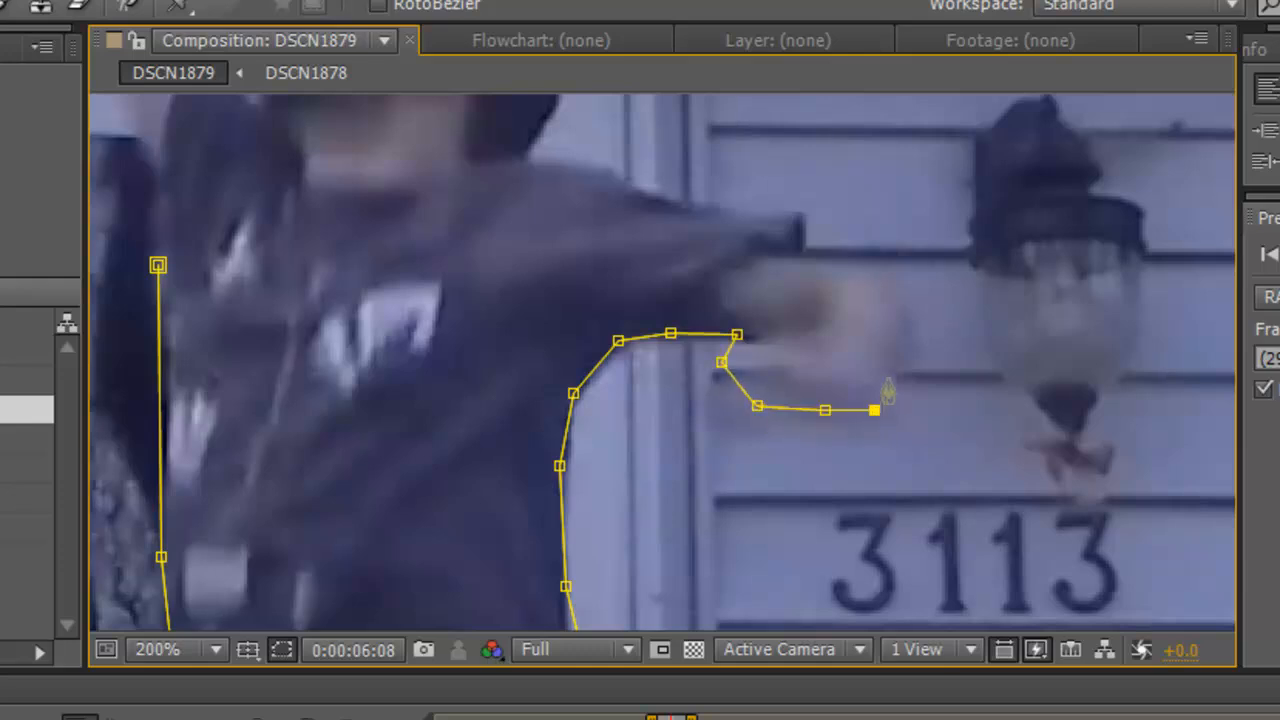
{"action": "left_click", "coordinate": [887, 380]}
{"action": "left_click", "coordinate": [910, 349]}
{"action": "left_click", "coordinate": [814, 253]}
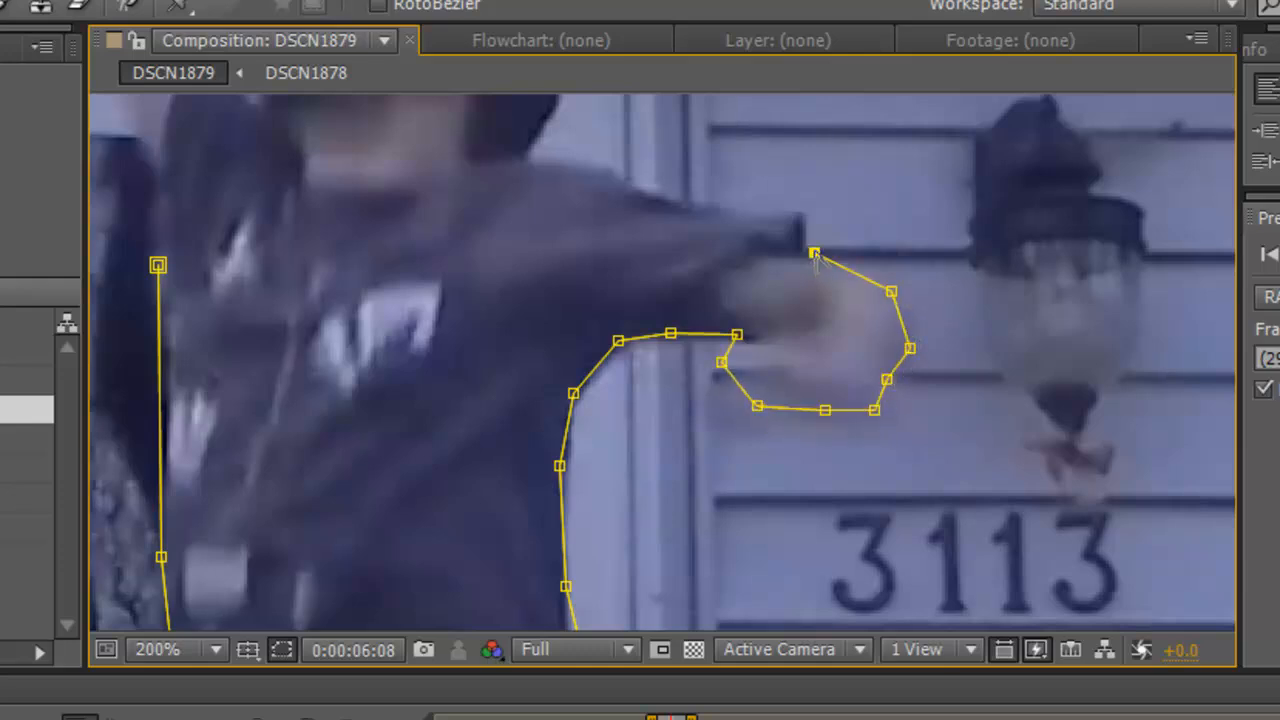
Continue the mask along the top of the outstretched sleeve and shoulder to the back of the neck
{"action": "left_click", "coordinate": [705, 200]}
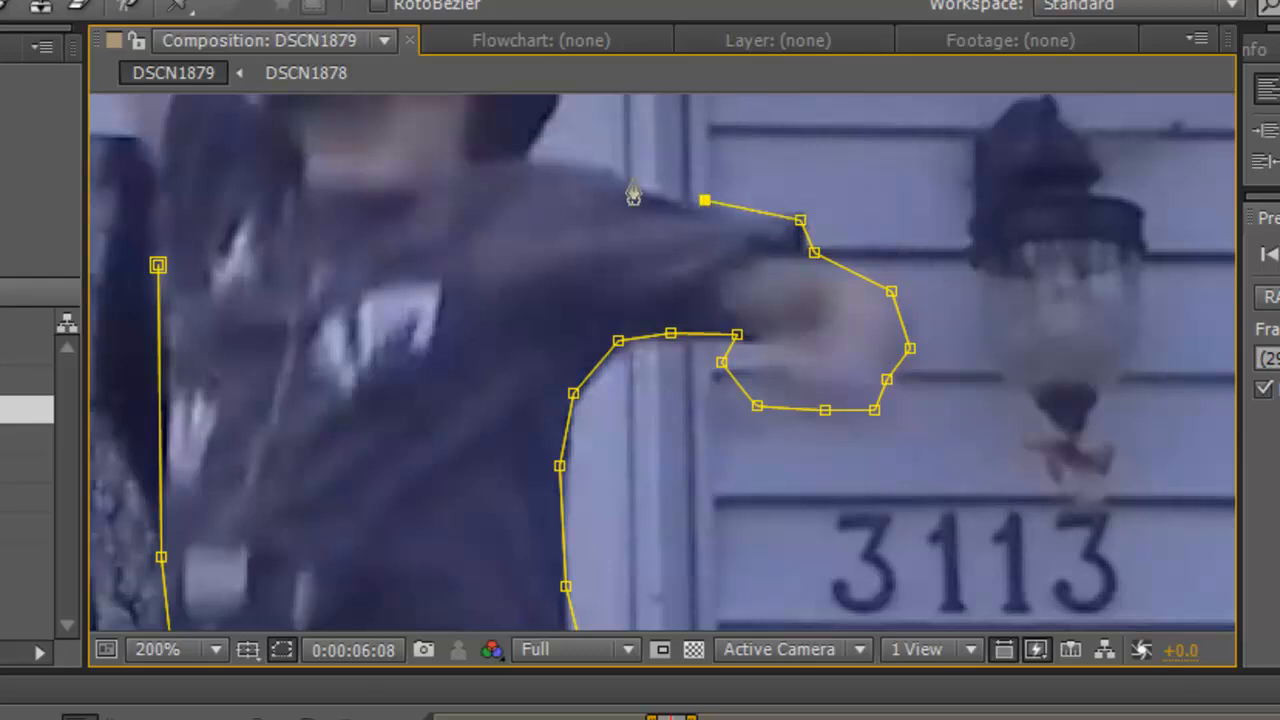
{"action": "left_click", "coordinate": [617, 177]}
{"action": "left_click", "coordinate": [521, 159]}
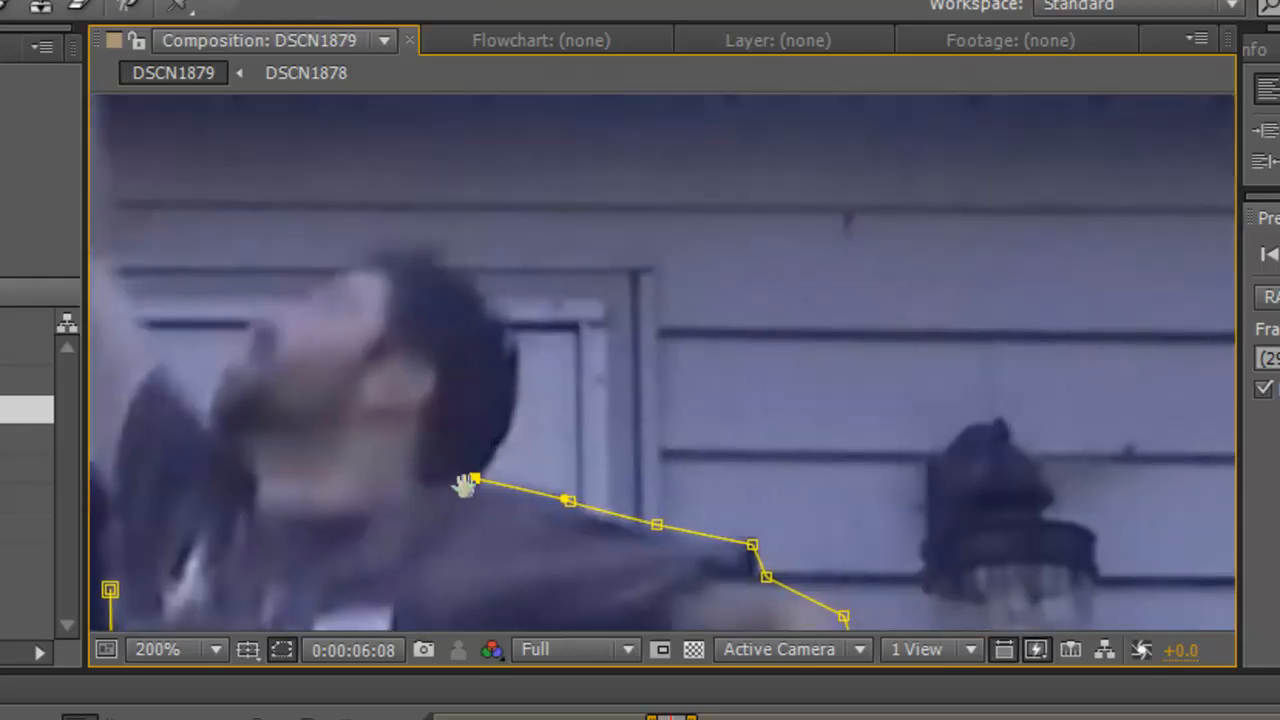
Trace the mask around the back and top of the head and down the face to the chin
{"action": "left_click", "coordinate": [450, 261]}
{"action": "left_click", "coordinate": [386, 248]}
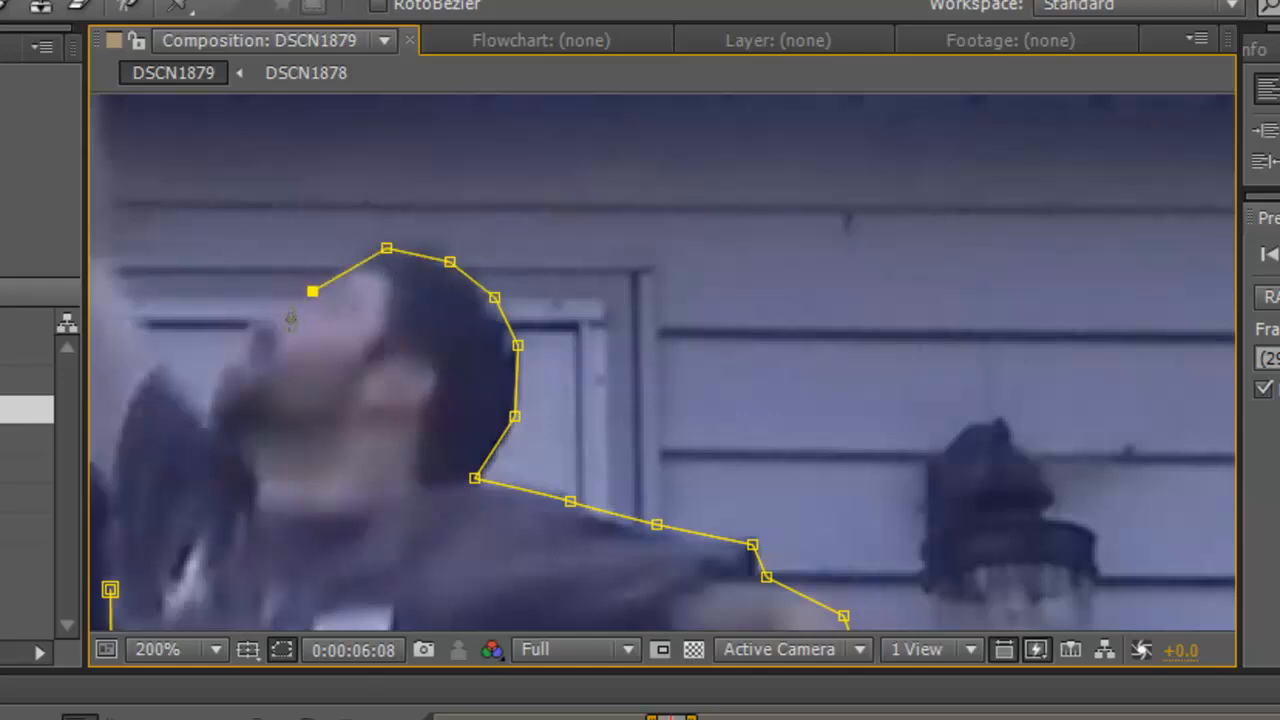
{"action": "left_click", "coordinate": [224, 381]}
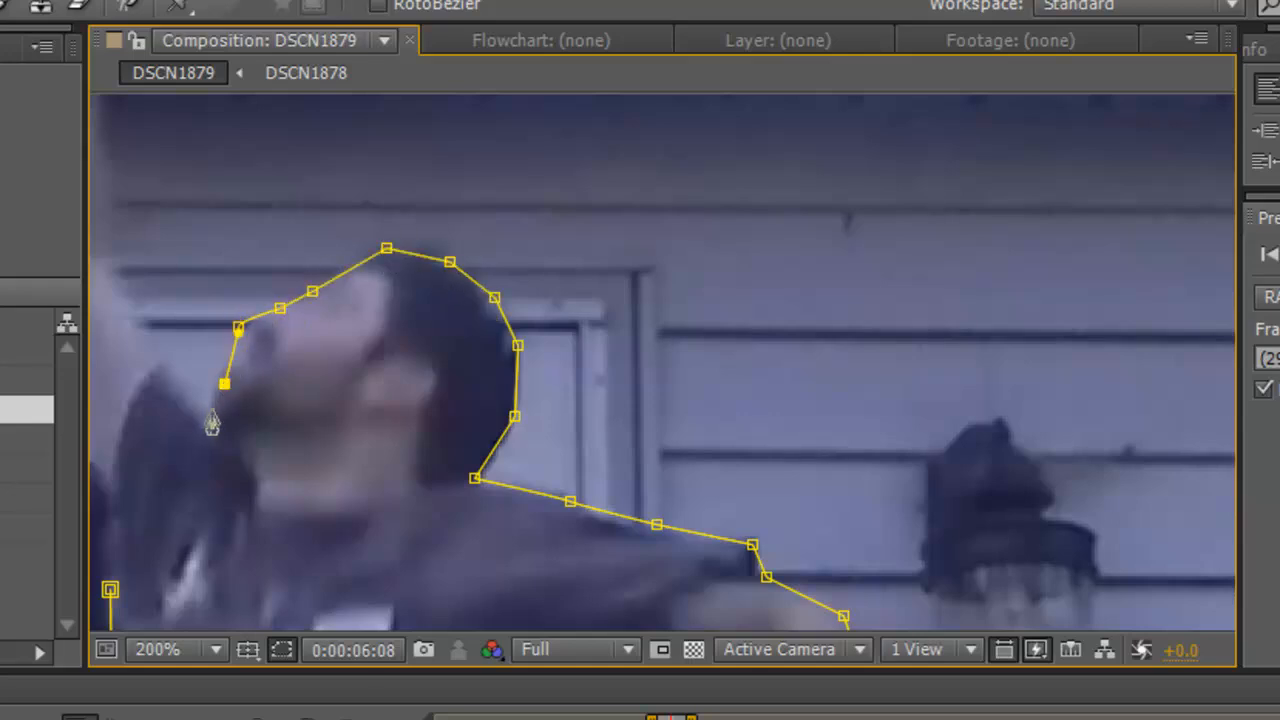
{"action": "left_click", "coordinate": [211, 409]}
Continue the mask from the shoulder up the inner edge of the raised arm to the hand
{"action": "left_click_drag", "start_coordinate": [184, 404], "coordinate": [426, 466]}
{"action": "left_click", "coordinate": [354, 316]}
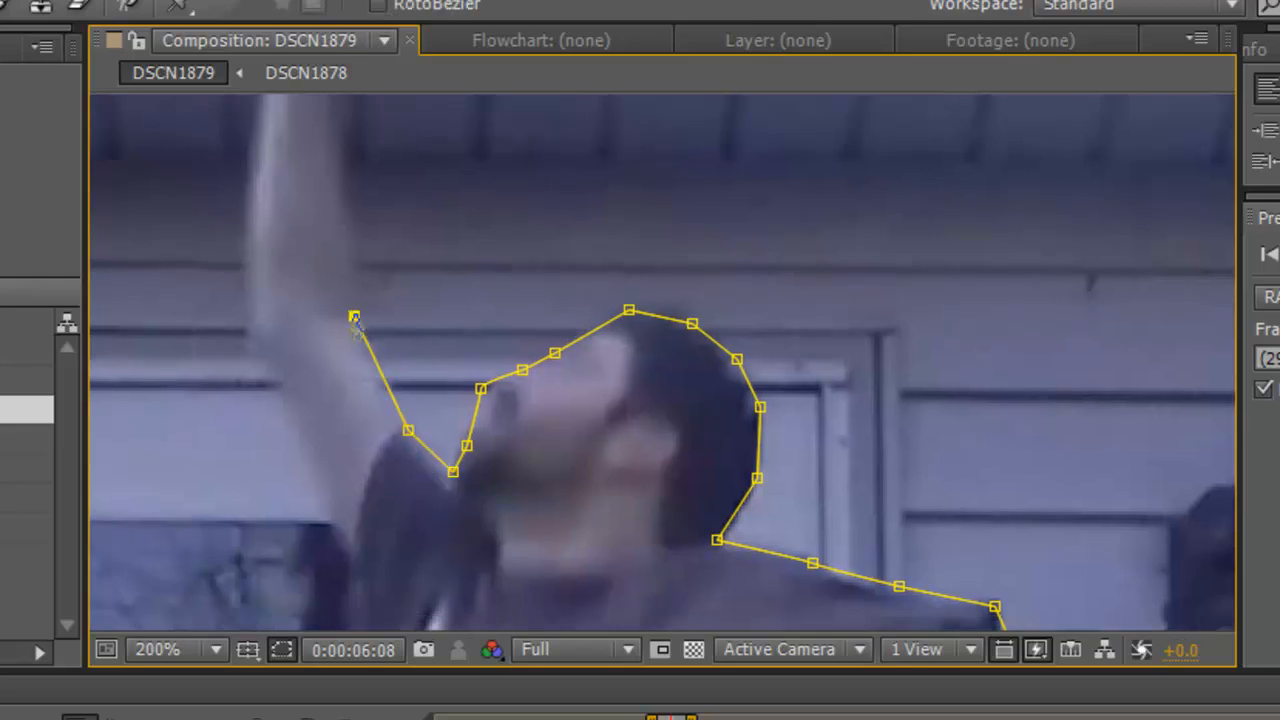
{"action": "left_click_drag", "start_coordinate": [318, 390], "coordinate": [443, 565]}
{"action": "left_click", "coordinate": [457, 273]}
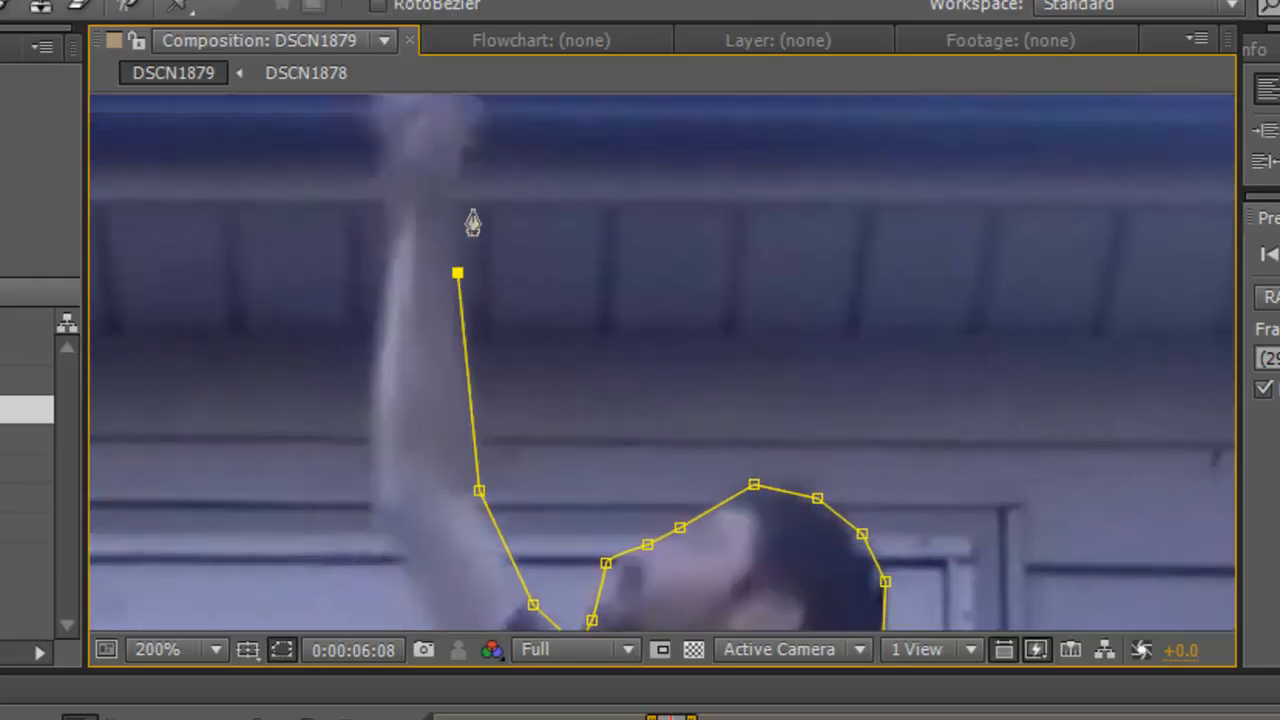
{"action": "left_click", "coordinate": [458, 169]}
{"action": "left_click", "coordinate": [470, 122]}
Trace the mask around the raised hand and down to the outer side of the wrist
{"action": "left_click_drag", "start_coordinate": [415, 255], "coordinate": [440, 405]}
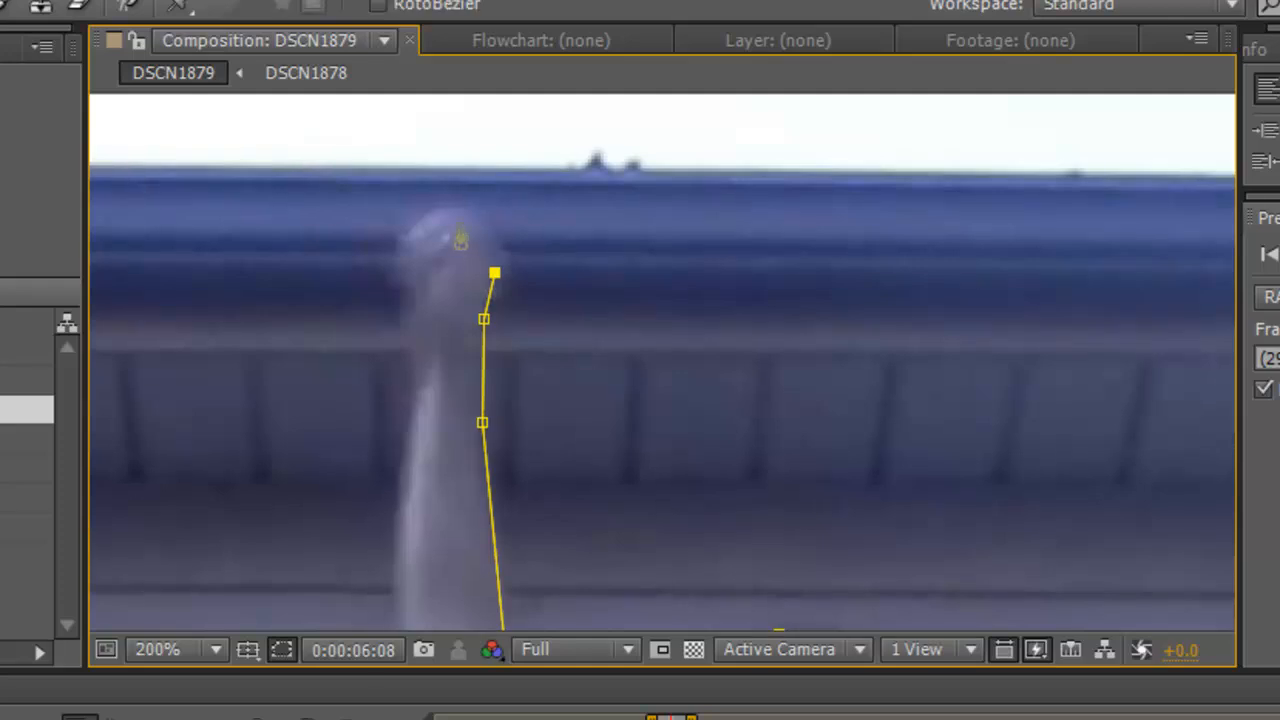
{"action": "left_click", "coordinate": [489, 233]}
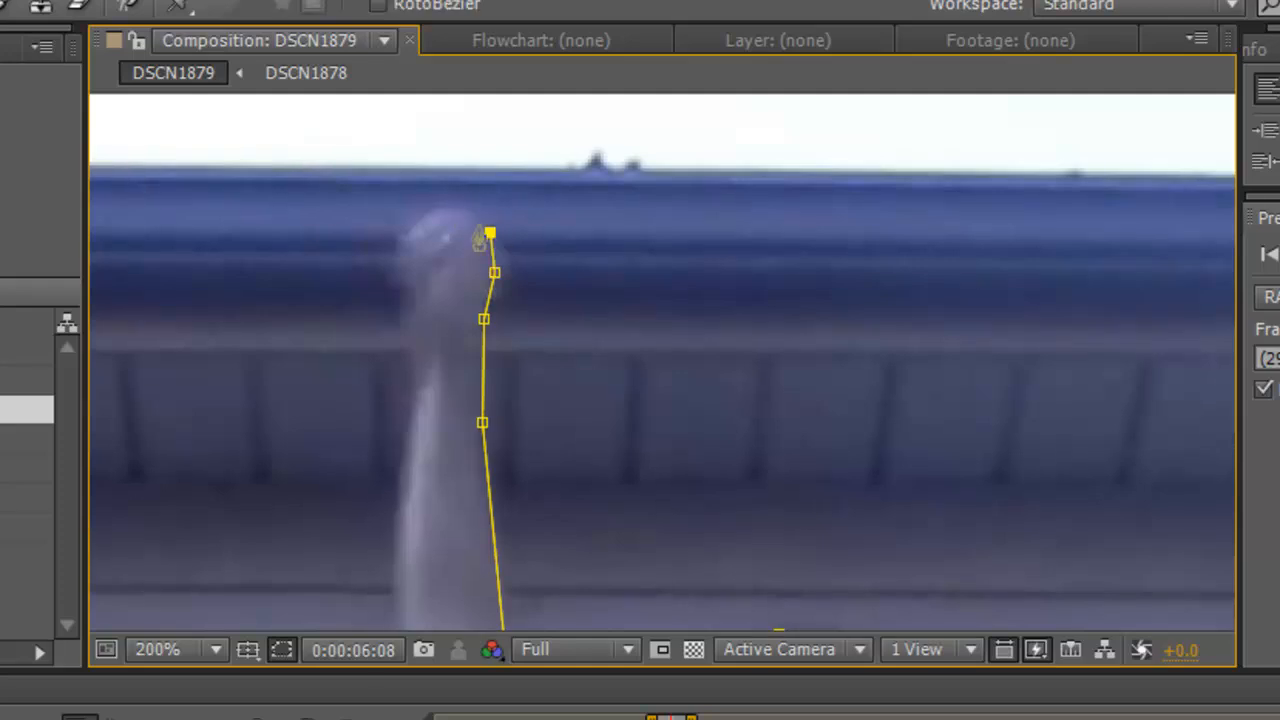
{"action": "left_click", "coordinate": [399, 306]}
{"action": "left_click", "coordinate": [411, 406]}
Continue the mask down the outer edge of the raised arm and close it at its starting point on the torso
{"action": "left_click_drag", "start_coordinate": [445, 495], "coordinate": [480, 84]}
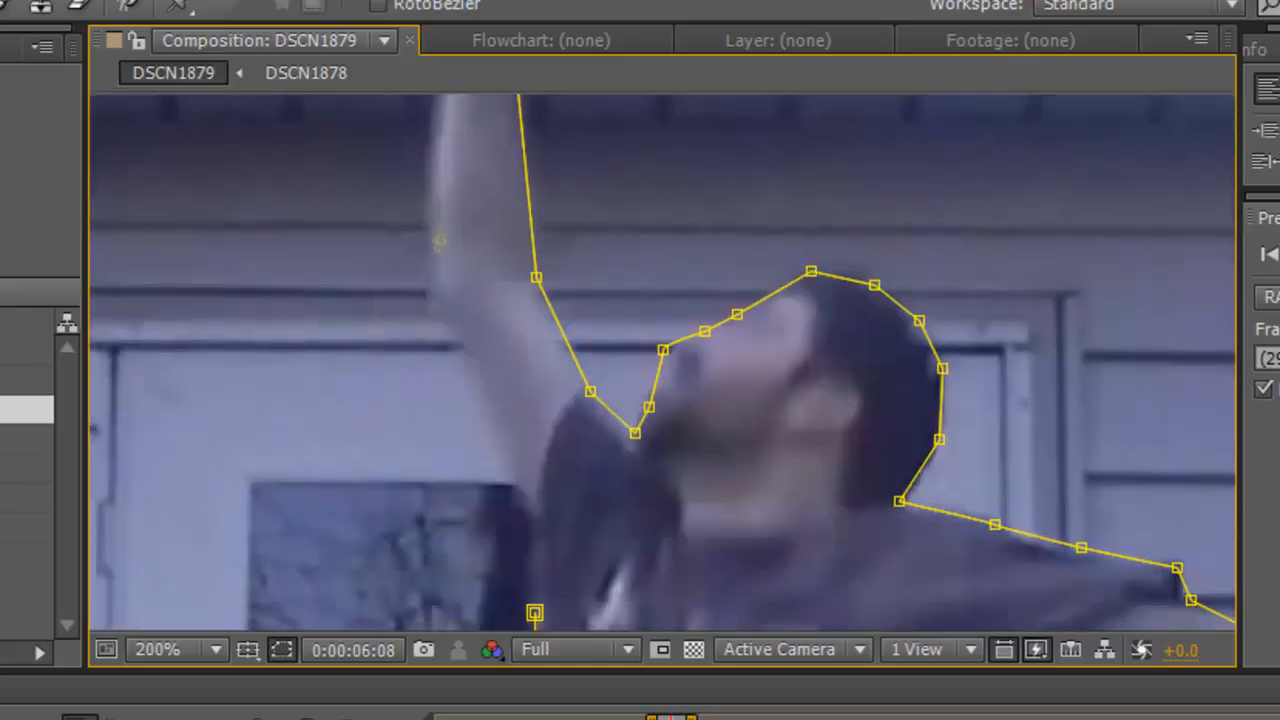
{"action": "left_click", "coordinate": [426, 263]}
{"action": "left_click", "coordinate": [438, 332]}
{"action": "left_click", "coordinate": [499, 439]}
{"action": "left_click_drag", "start_coordinate": [540, 486], "coordinate": [529, 300]}
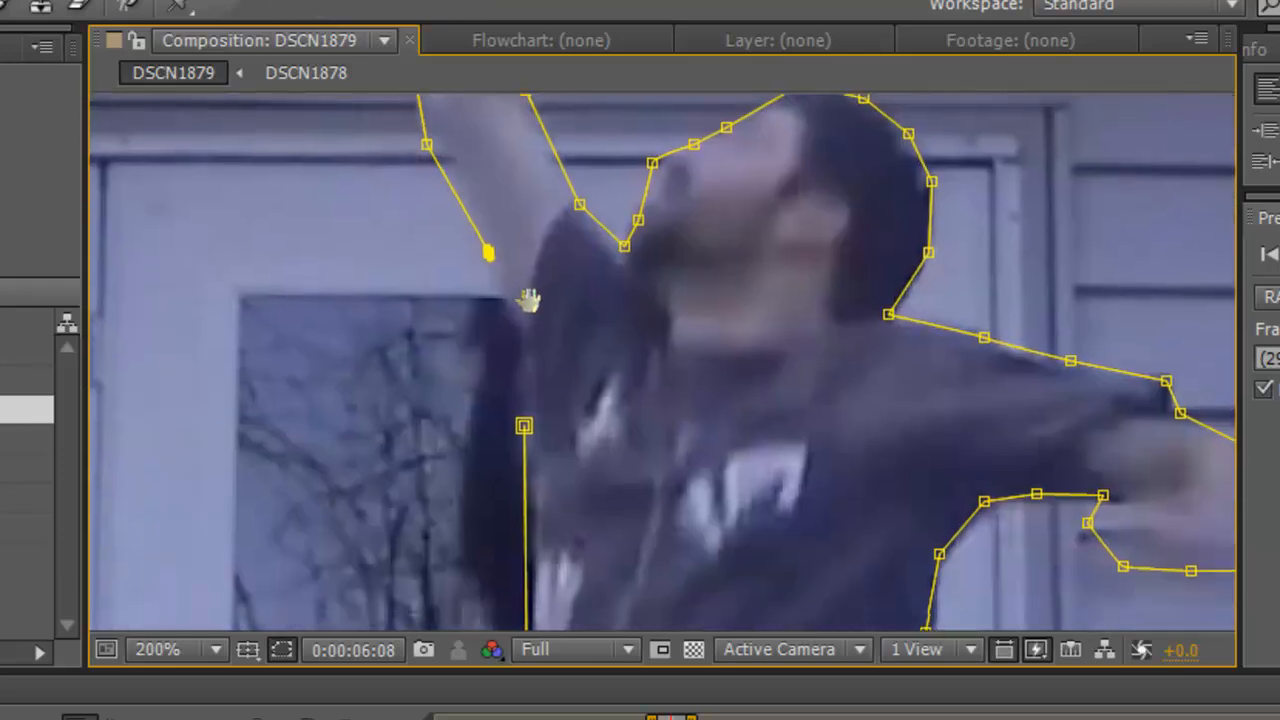
{"action": "left_click", "coordinate": [517, 329]}
{"action": "left_click", "coordinate": [523, 425]}
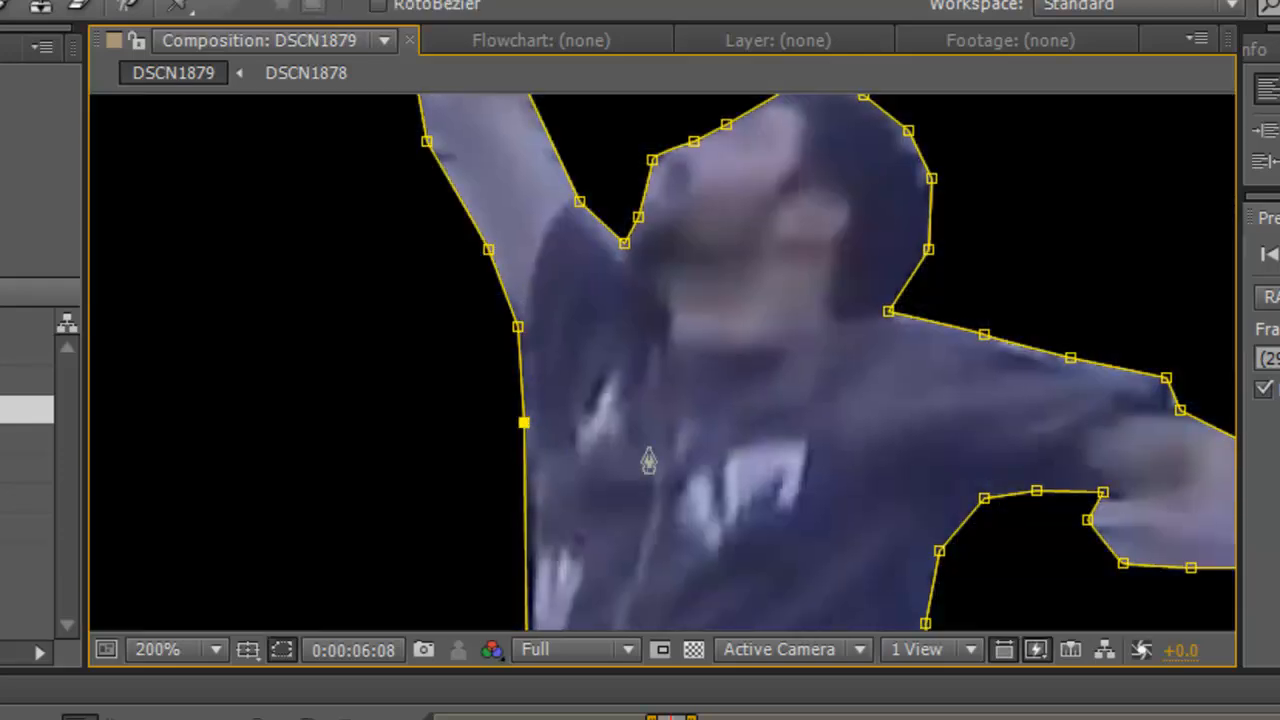
Review the closed mask outline over the whole figure, from the raised arm down to the feet
{"action": "key", "text": "comma"}
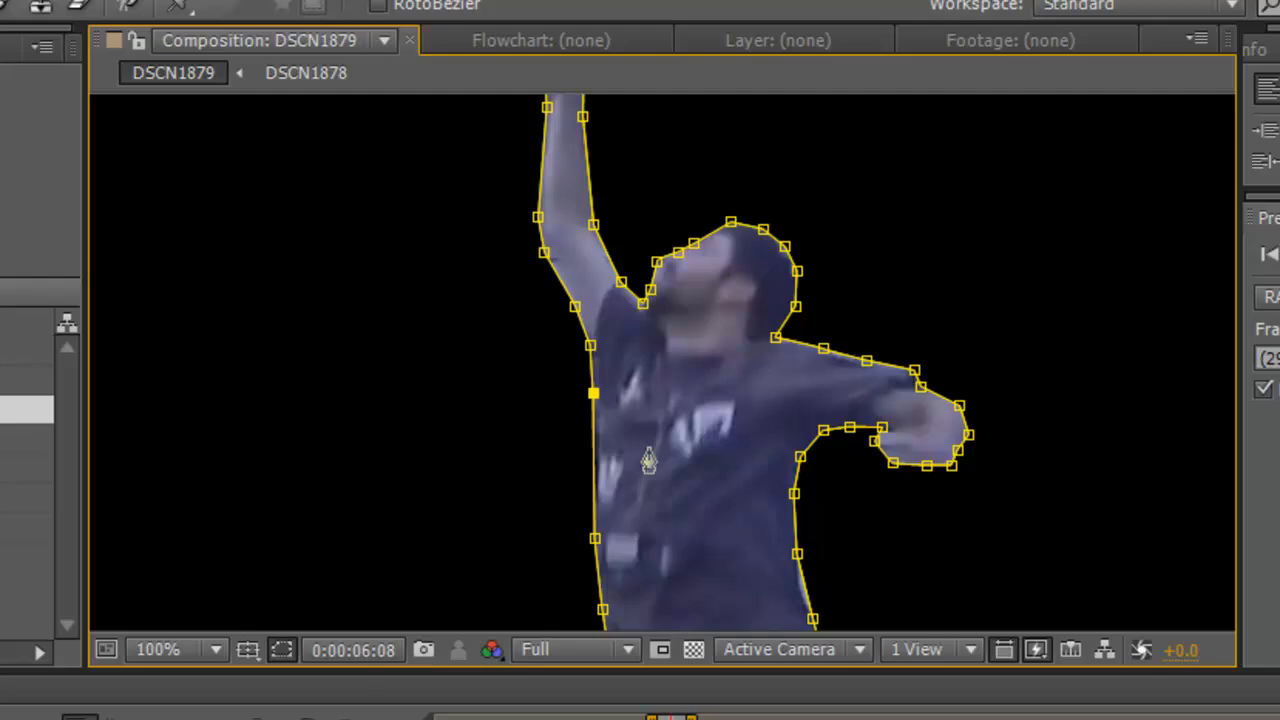
{"action": "key", "text": "comma"}
{"action": "key", "text": "period"}
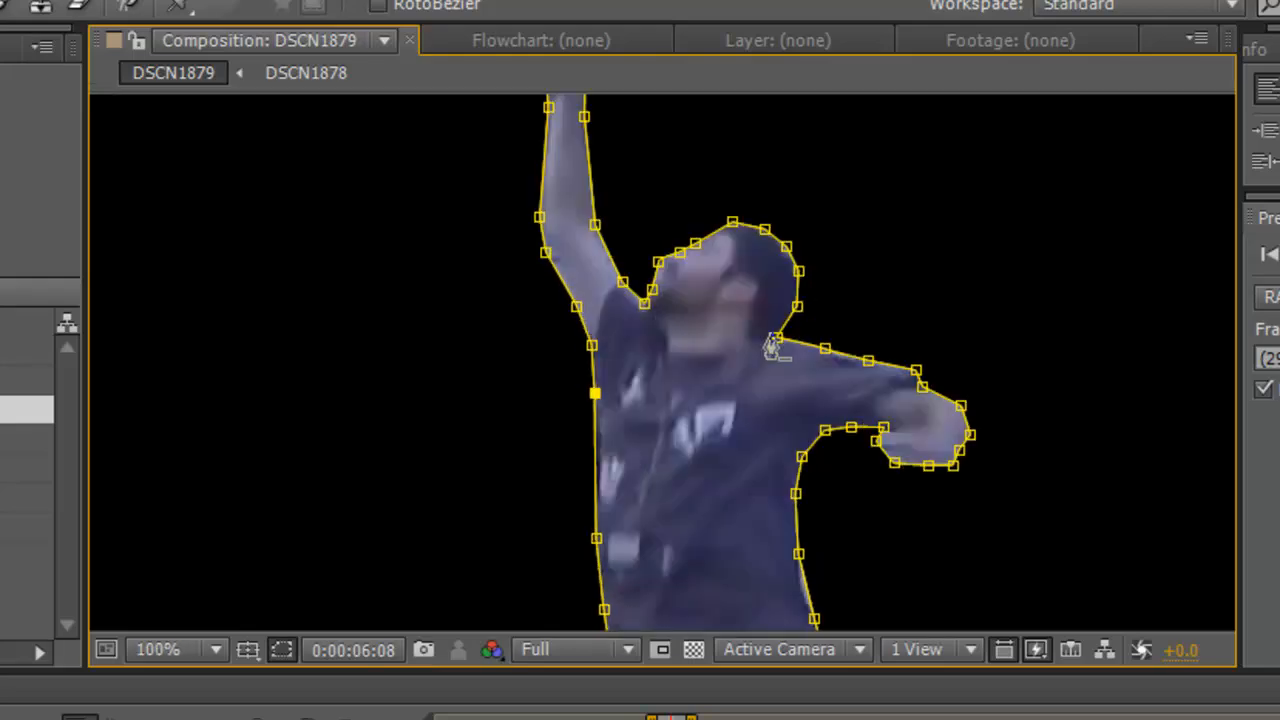
{"action": "left_click_drag", "start_coordinate": [740, 406], "coordinate": [648, 31]}
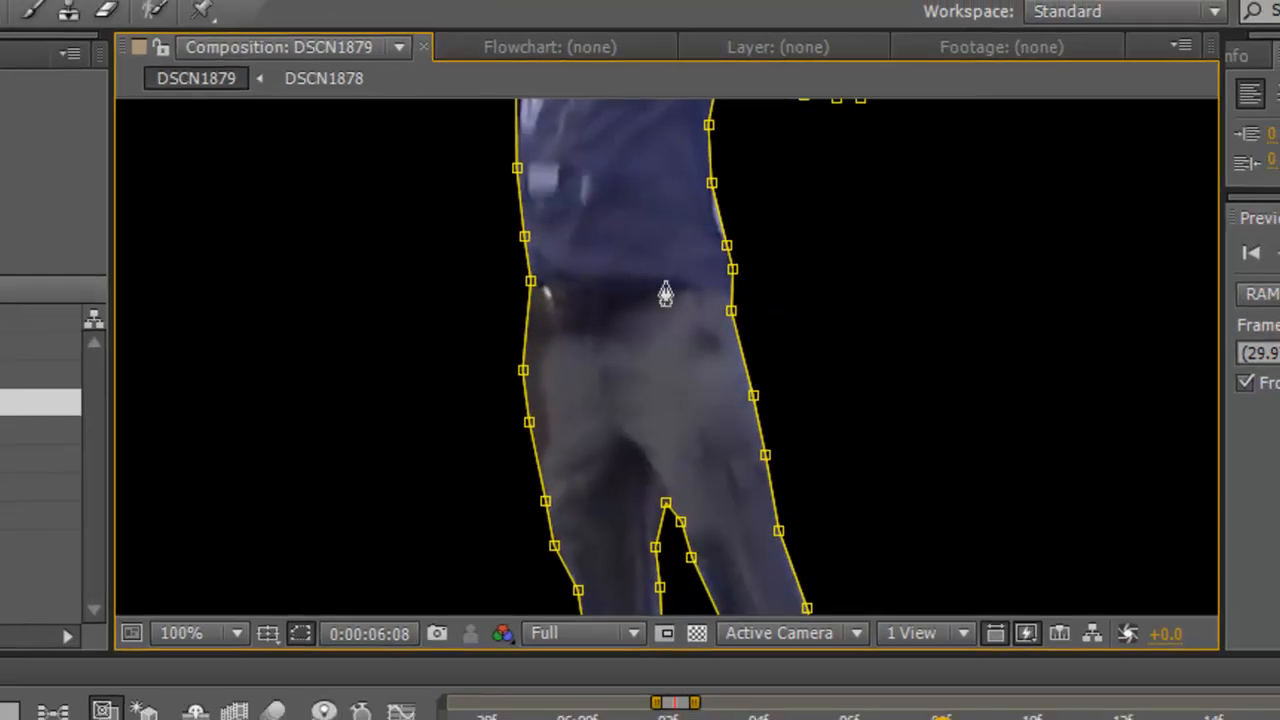
{"action": "key", "text": "comma"}
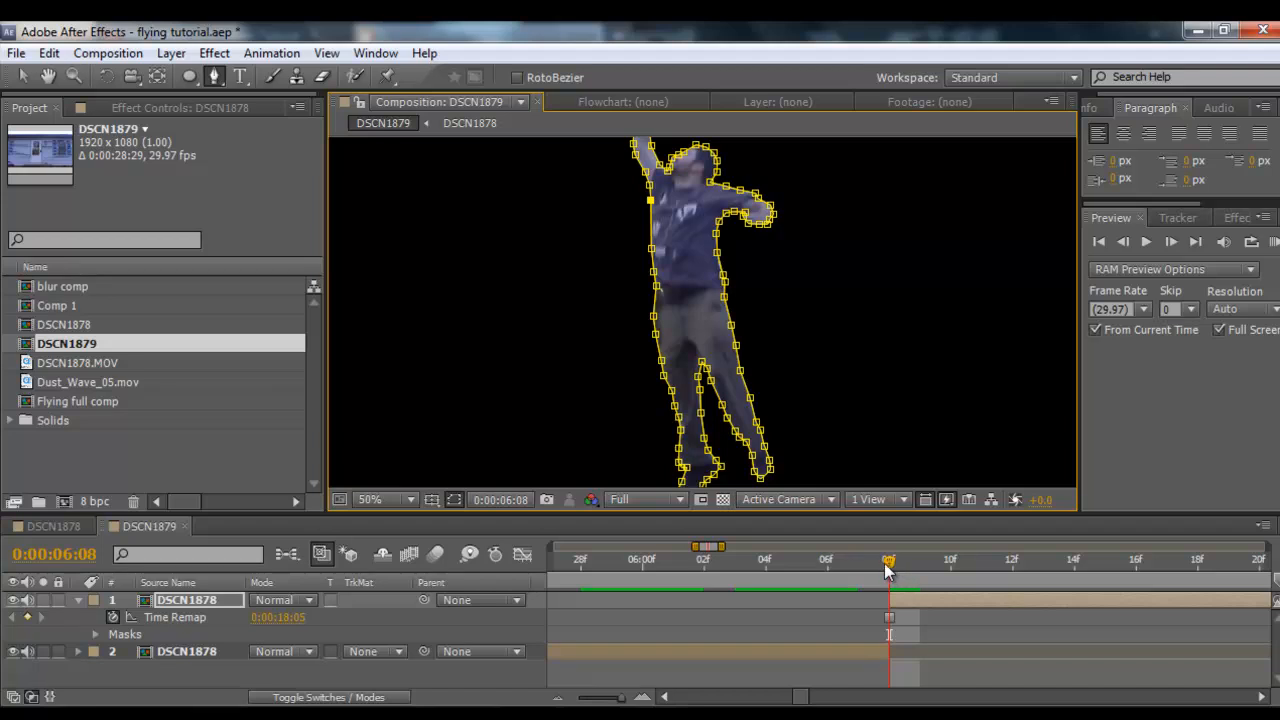
{"action": "mouse_move", "coordinate": [888, 570]}
{"action": "left_mouse_down"}
{"action": "mouse_move", "coordinate": [873, 573]}
{"action": "mouse_move", "coordinate": [898, 579]}
{"action": "left_mouse_up"}
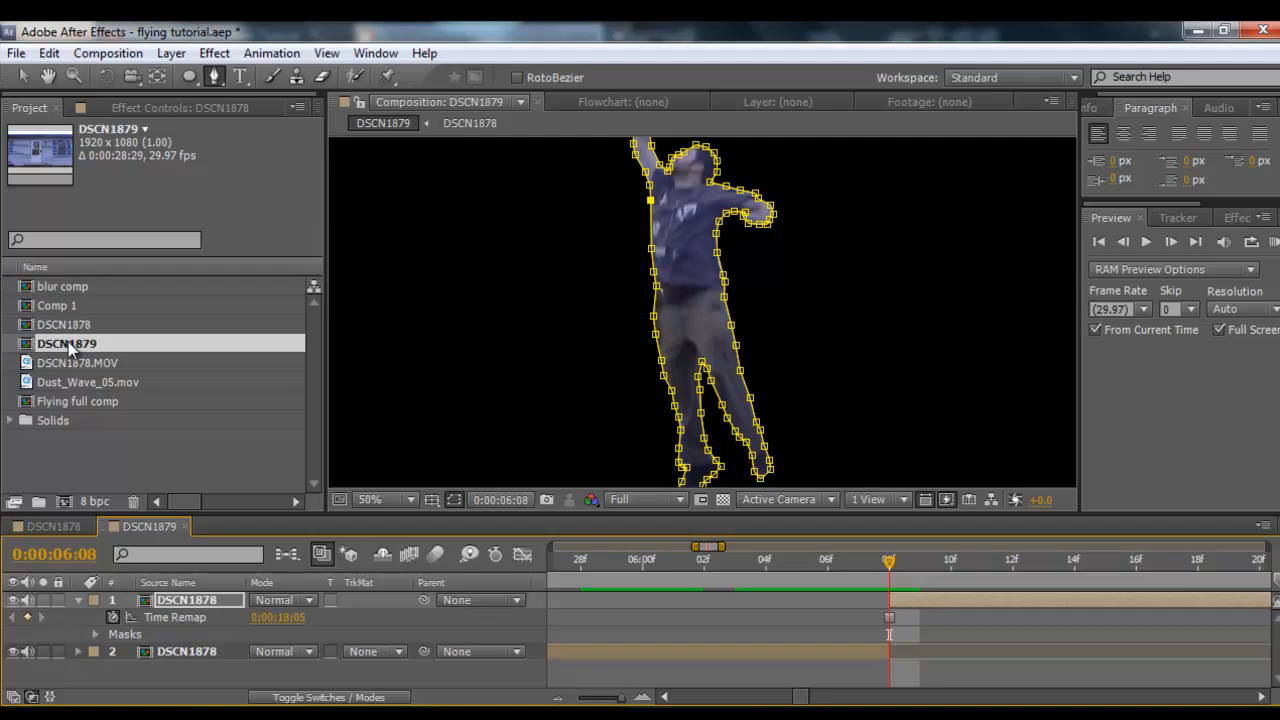
{"action": "left_click_drag", "start_coordinate": [68, 347], "coordinate": [348, 675]}
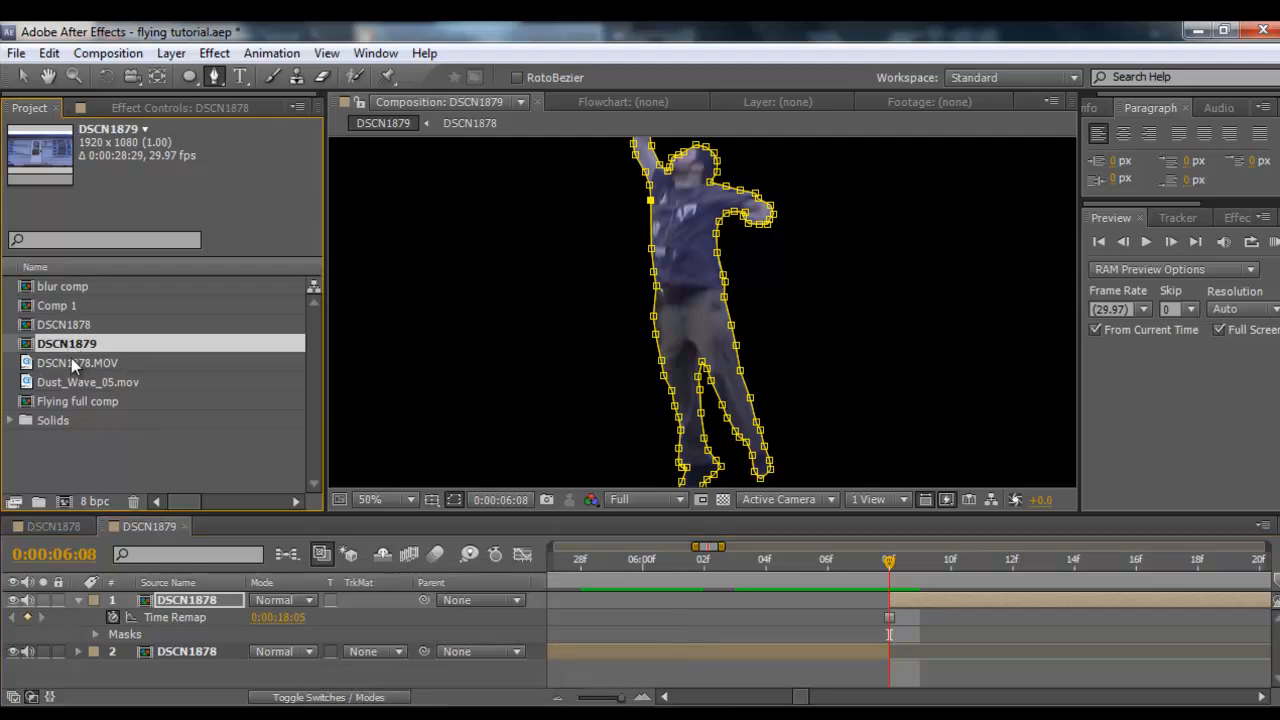
{"action": "left_click_drag", "start_coordinate": [71, 358], "coordinate": [172, 682]}
Collapse the properties of both timeline layers and duplicate the lower DSCN1878 layer
{"action": "left_click", "coordinate": [79, 649]}
{"action": "left_click", "coordinate": [79, 600]}
{"action": "left_click", "coordinate": [79, 617]}
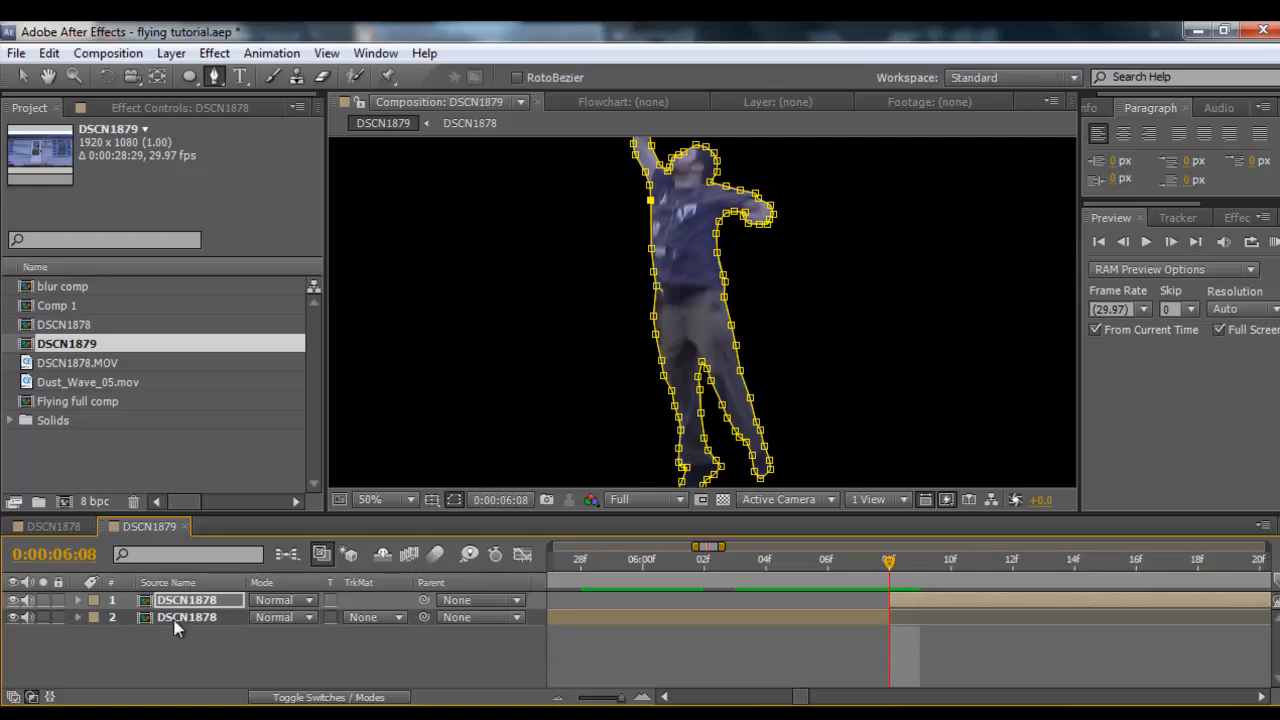
{"action": "left_click", "coordinate": [180, 617]}
{"action": "right_click", "coordinate": [180, 617]}
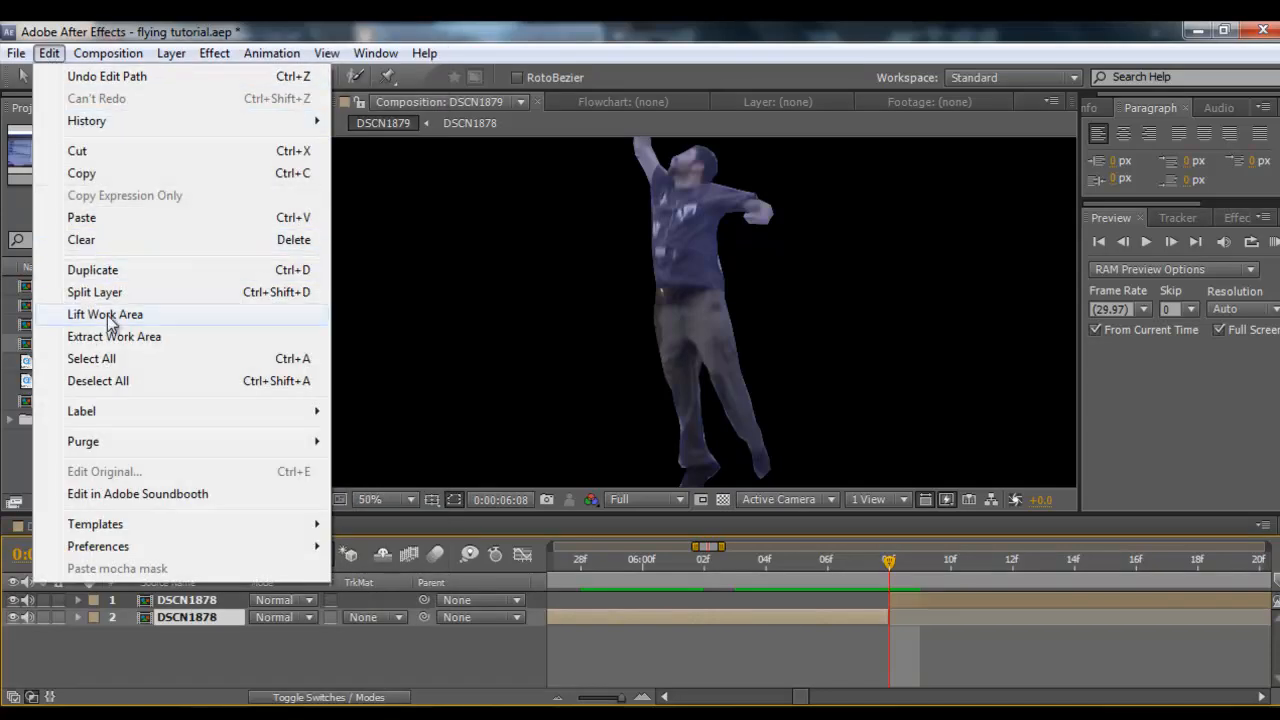
{"action": "left_click", "coordinate": [121, 271]}
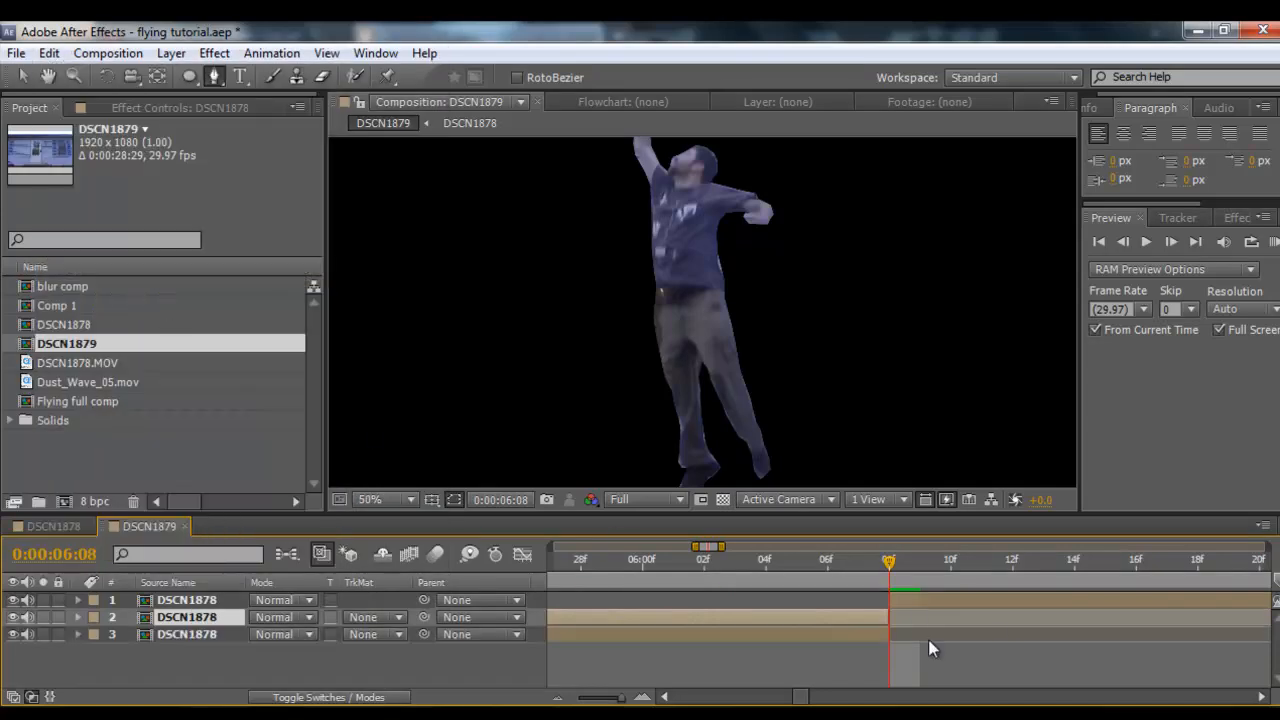
Extend the end of the bottom DSCN1878 layer past the cut to about 10 seconds
{"action": "left_click_drag", "start_coordinate": [892, 633], "coordinate": [1213, 634]}
{"action": "left_click_drag", "start_coordinate": [862, 697], "coordinate": [790, 702]}
{"action": "left_click_drag", "start_coordinate": [715, 545], "coordinate": [881, 546]}
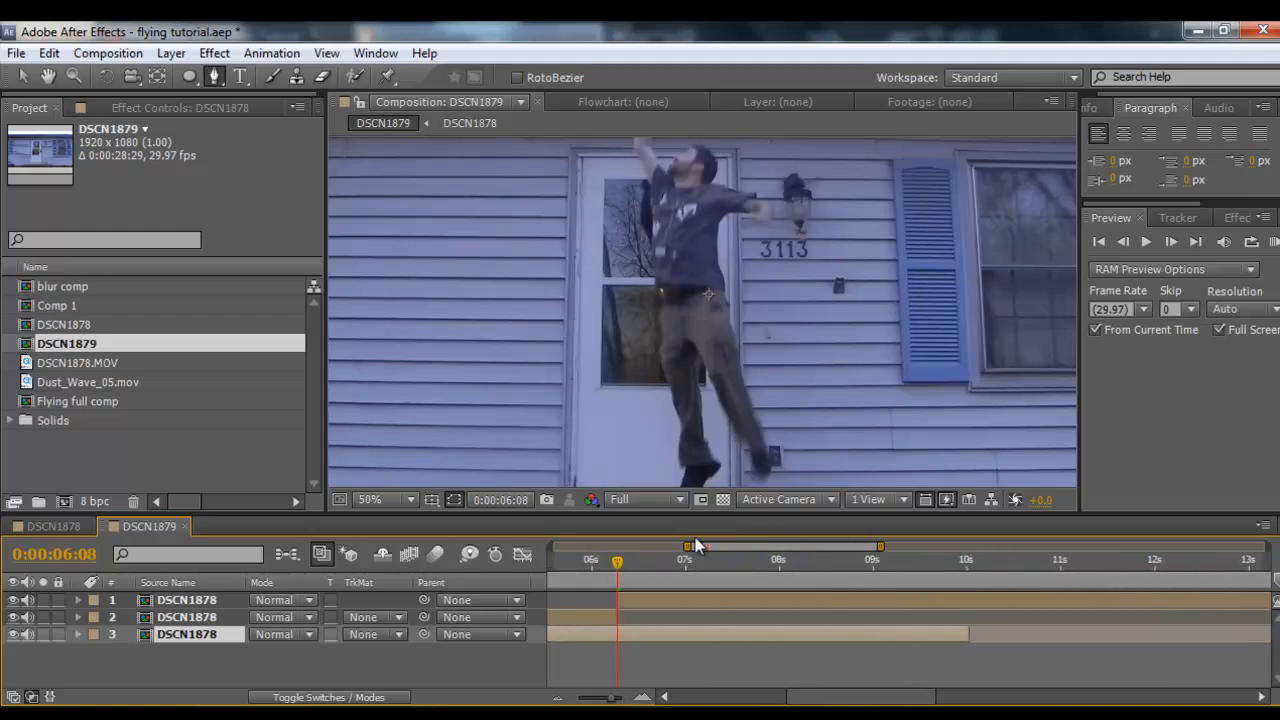
{"action": "left_click_drag", "start_coordinate": [685, 547], "coordinate": [614, 545]}
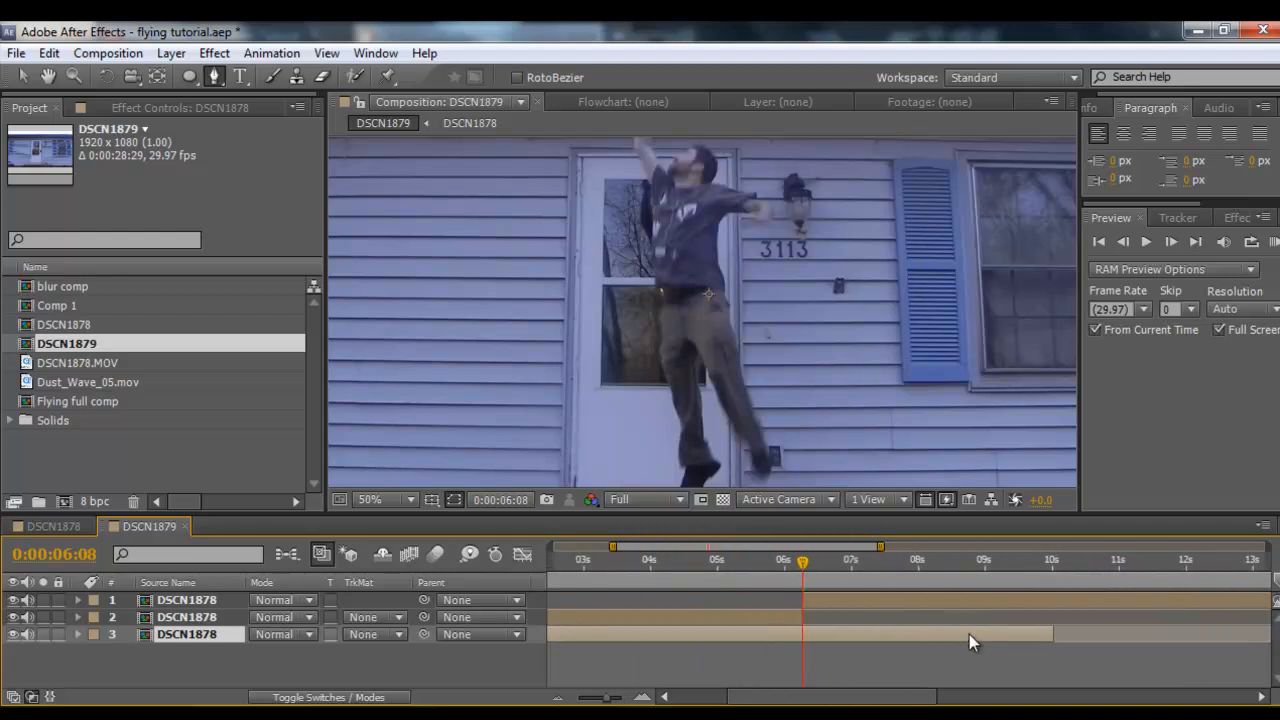
Slide the bottom DSCN1878 layer about 3 seconds earlier and extend its end to about 17.5 seconds
{"action": "left_click_drag", "start_coordinate": [969, 634], "coordinate": [784, 630]}
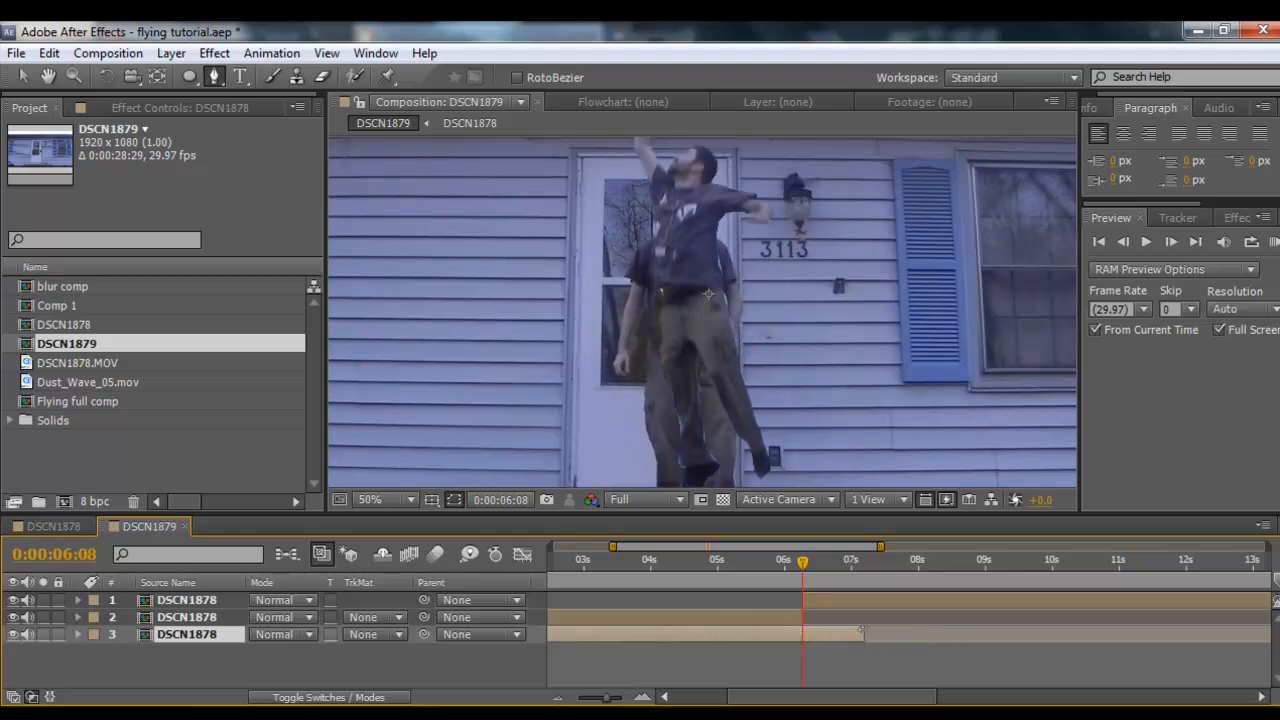
{"action": "left_click_drag", "start_coordinate": [862, 632], "coordinate": [1212, 634]}
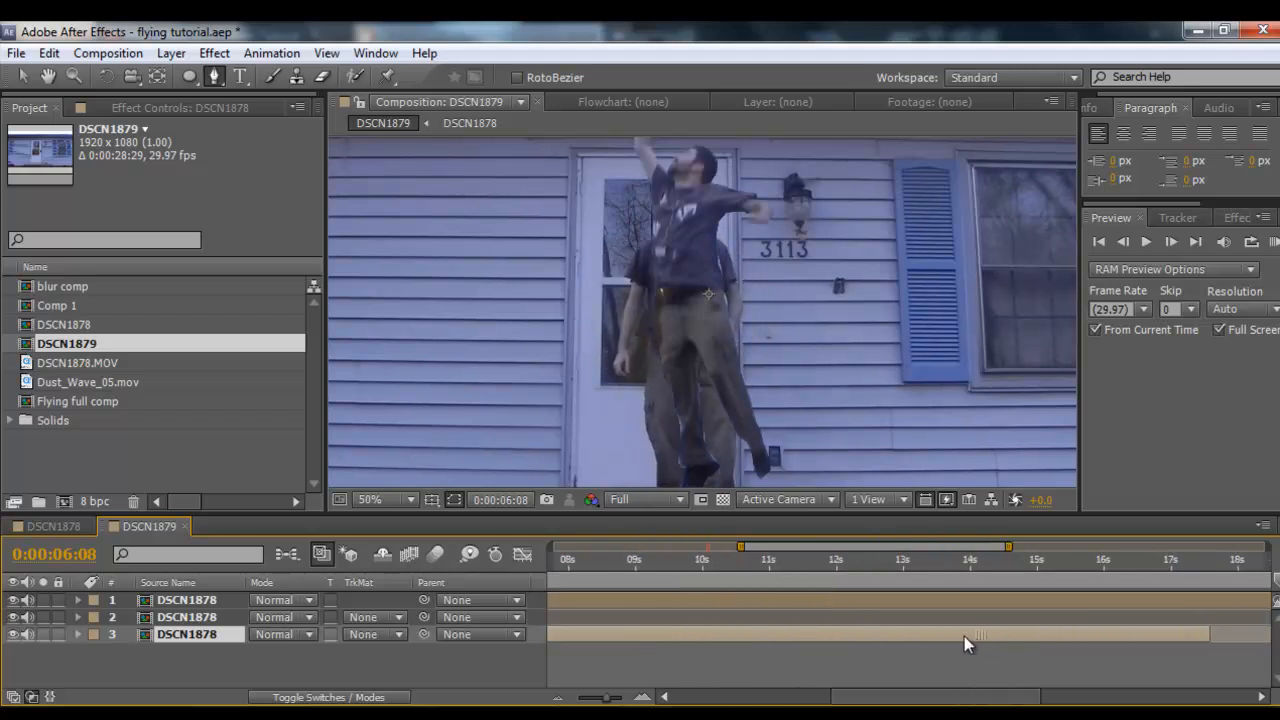
Slide the bottom DSCN1878 layer earlier until its doorway is empty behind the jumper and extend its end to about 12.8 seconds
{"action": "left_click_drag", "start_coordinate": [964, 636], "coordinate": [669, 648]}
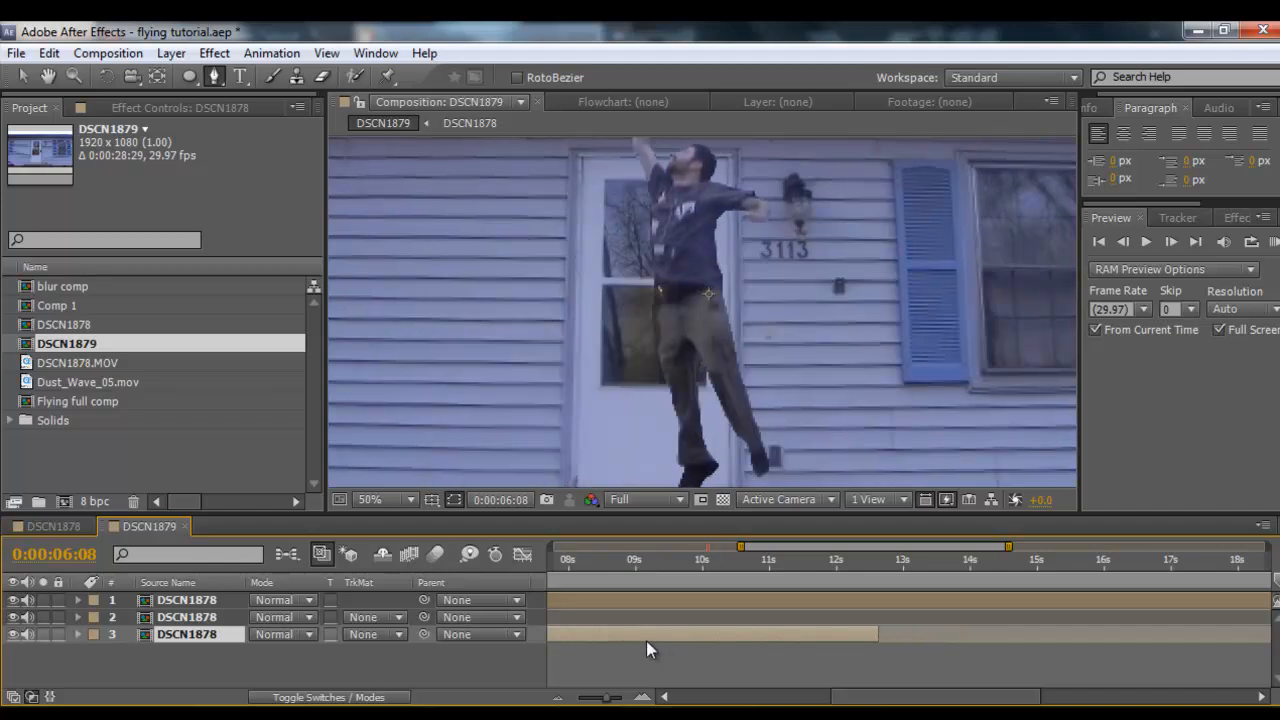
{"action": "left_click_drag", "start_coordinate": [920, 697], "coordinate": [856, 698]}
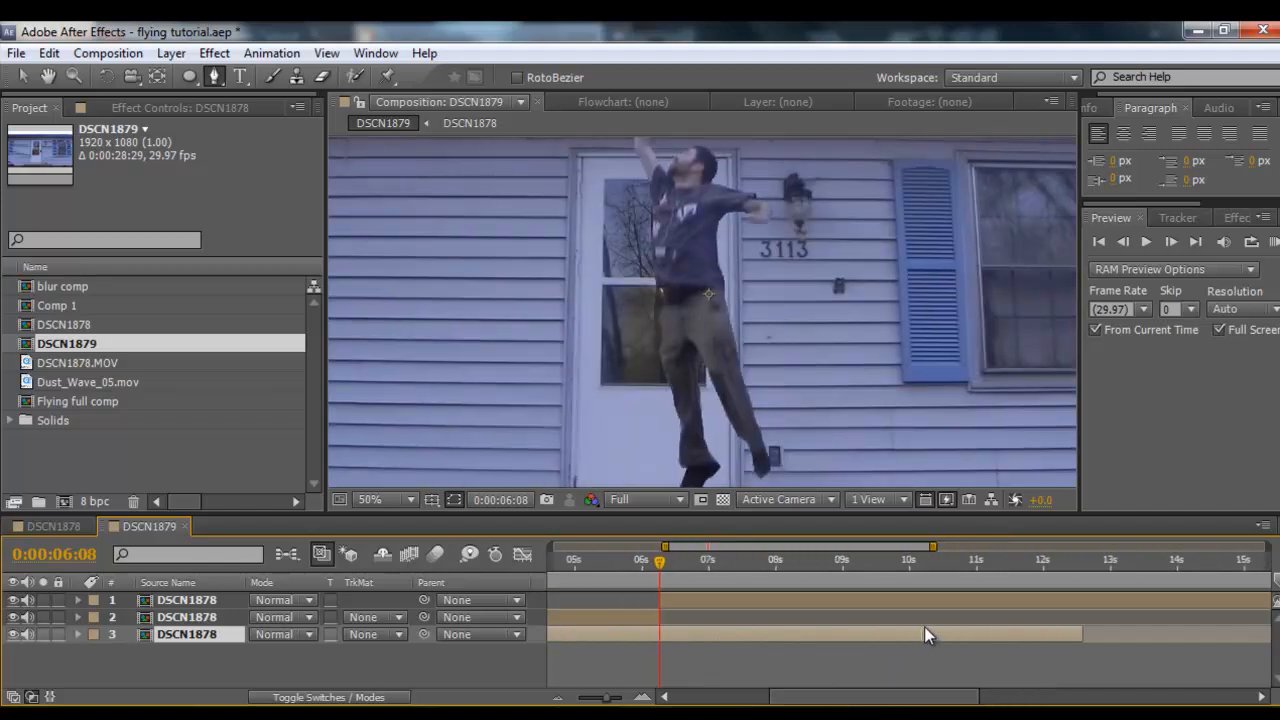
{"action": "left_click_drag", "start_coordinate": [924, 626], "coordinate": [697, 617]}
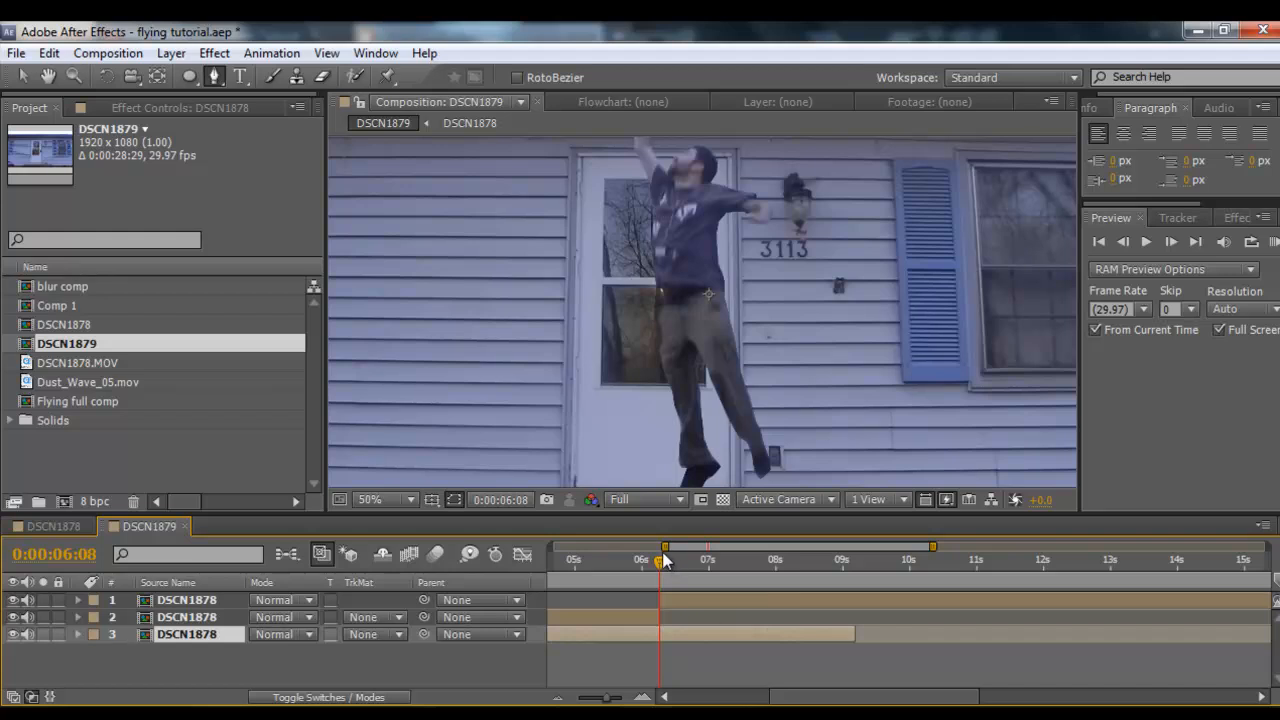
{"action": "left_click_drag", "start_coordinate": [660, 562], "coordinate": [847, 565]}
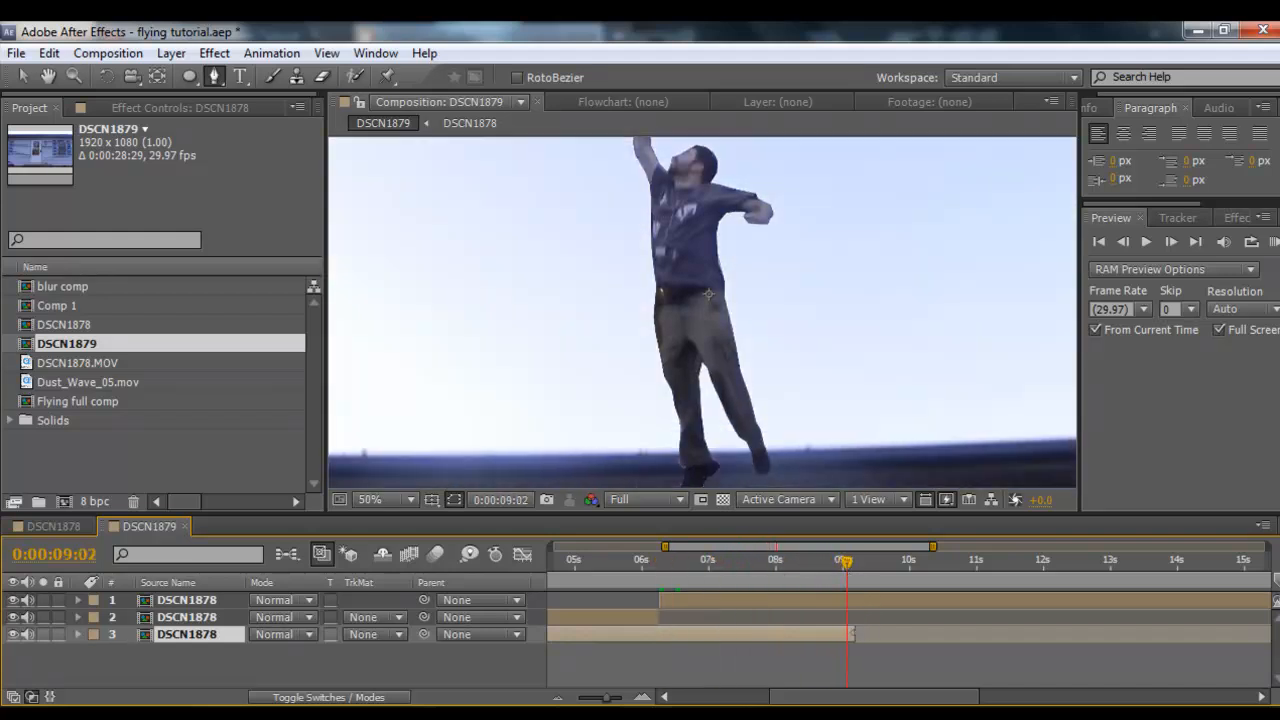
{"action": "left_click_drag", "start_coordinate": [852, 634], "coordinate": [1094, 634]}
At 0:00:06:09, place Puppet pins on the top DSCN1878 layer at the raised hand, elbow, shoulders, neck, head and outstretched arm
{"action": "left_click_drag", "start_coordinate": [856, 574], "coordinate": [663, 567]}
{"action": "scroll", "coordinate": [697, 365], "scroll_direction": "down", "scroll_amount": 2}
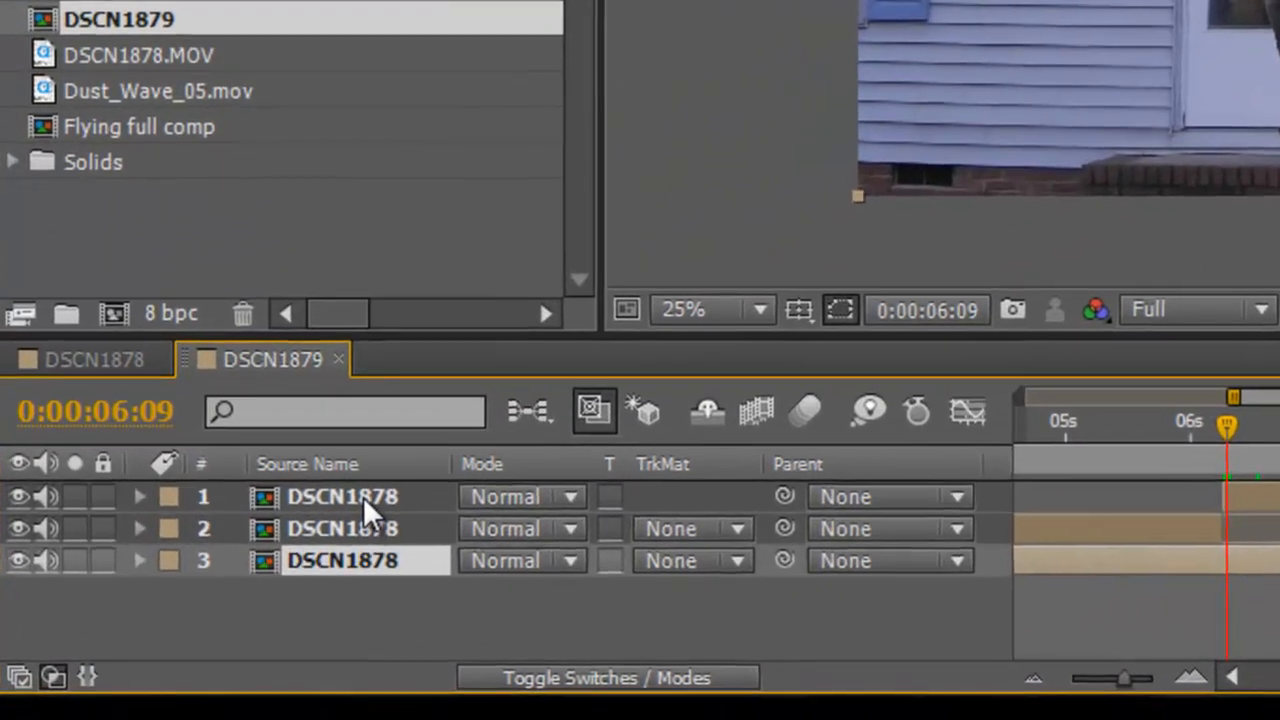
{"action": "left_click", "coordinate": [230, 600]}
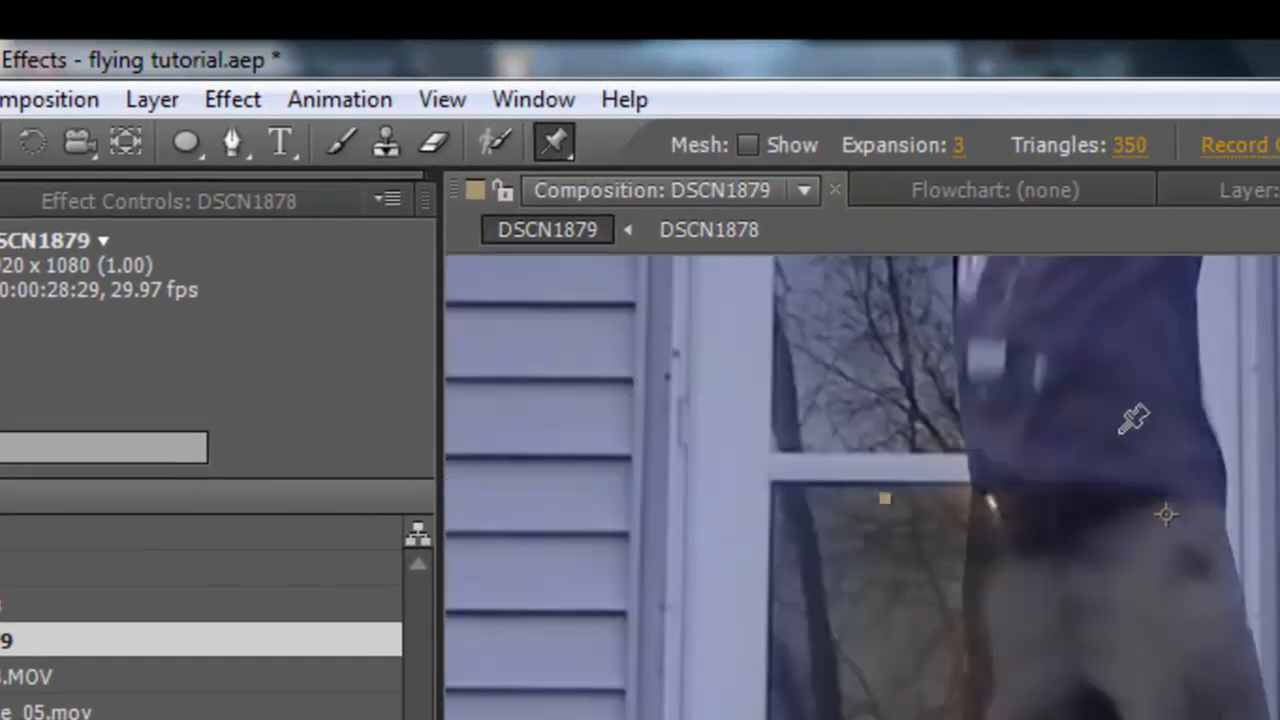
{"action": "key", "text": "space"}
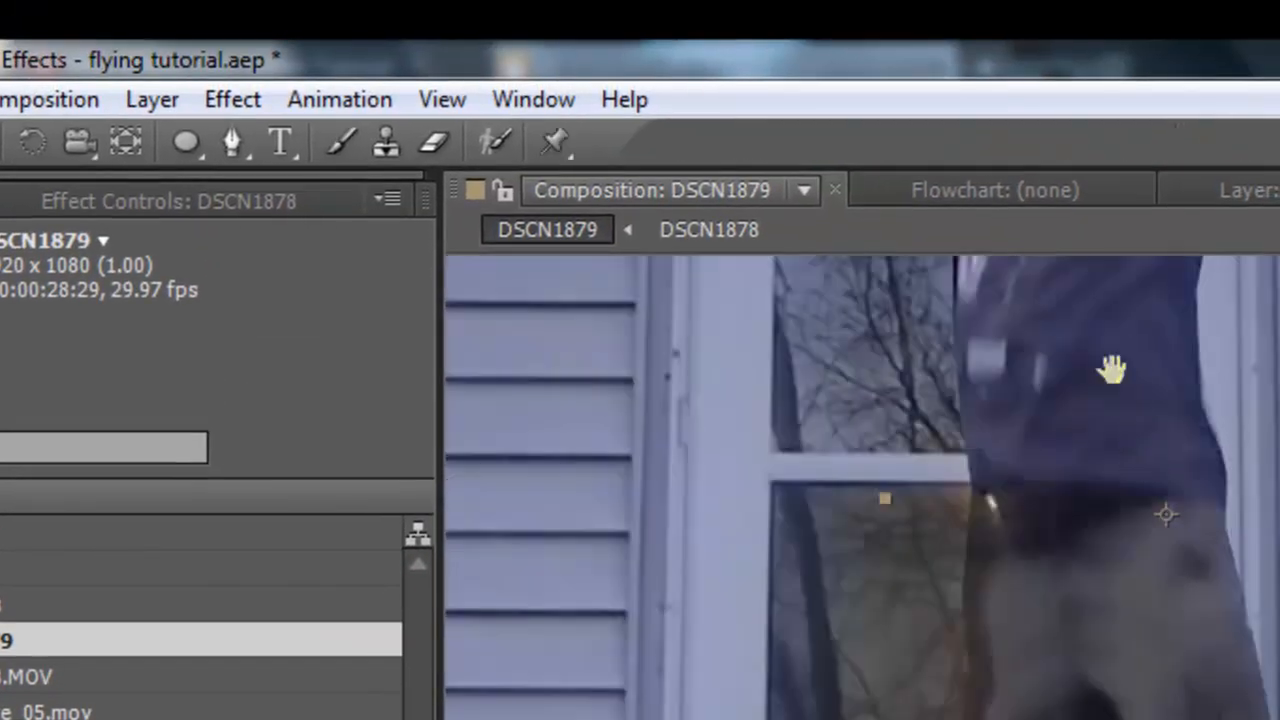
{"action": "left_click_drag", "start_coordinate": [1111, 371], "coordinate": [1279, 719]}
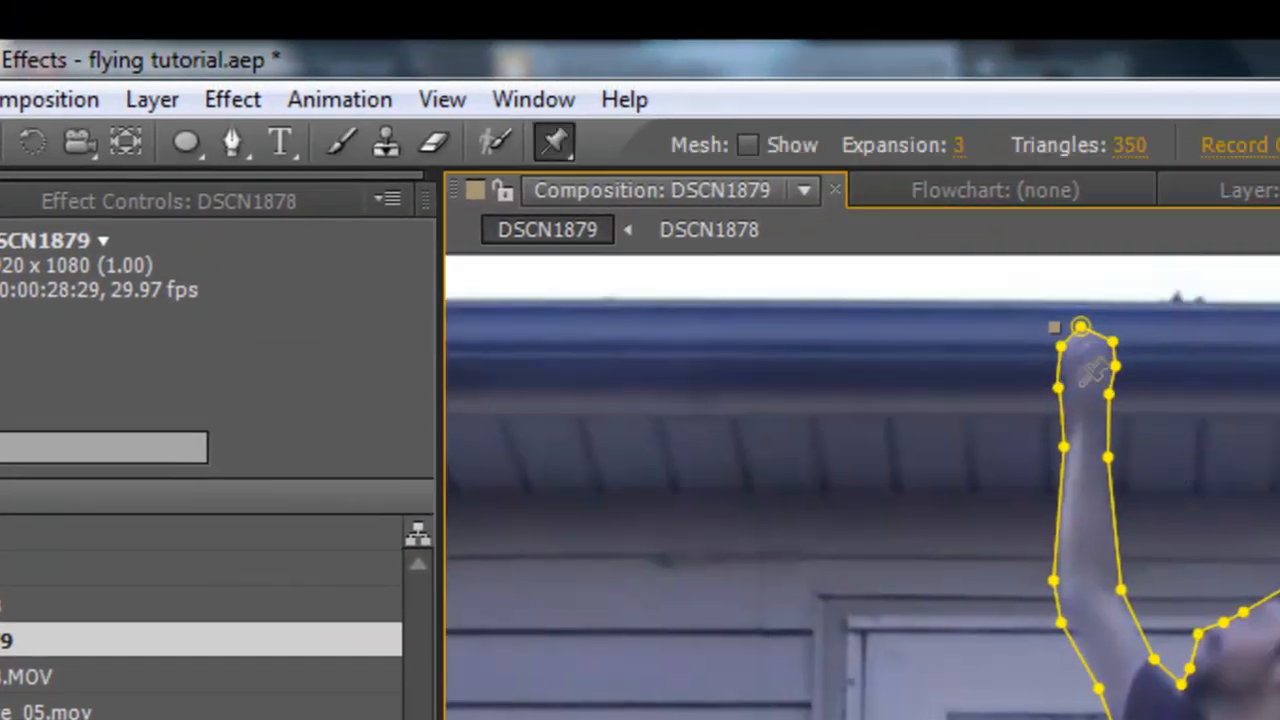
{"action": "left_click", "coordinate": [1080, 384]}
{"action": "left_click", "coordinate": [1083, 599]}
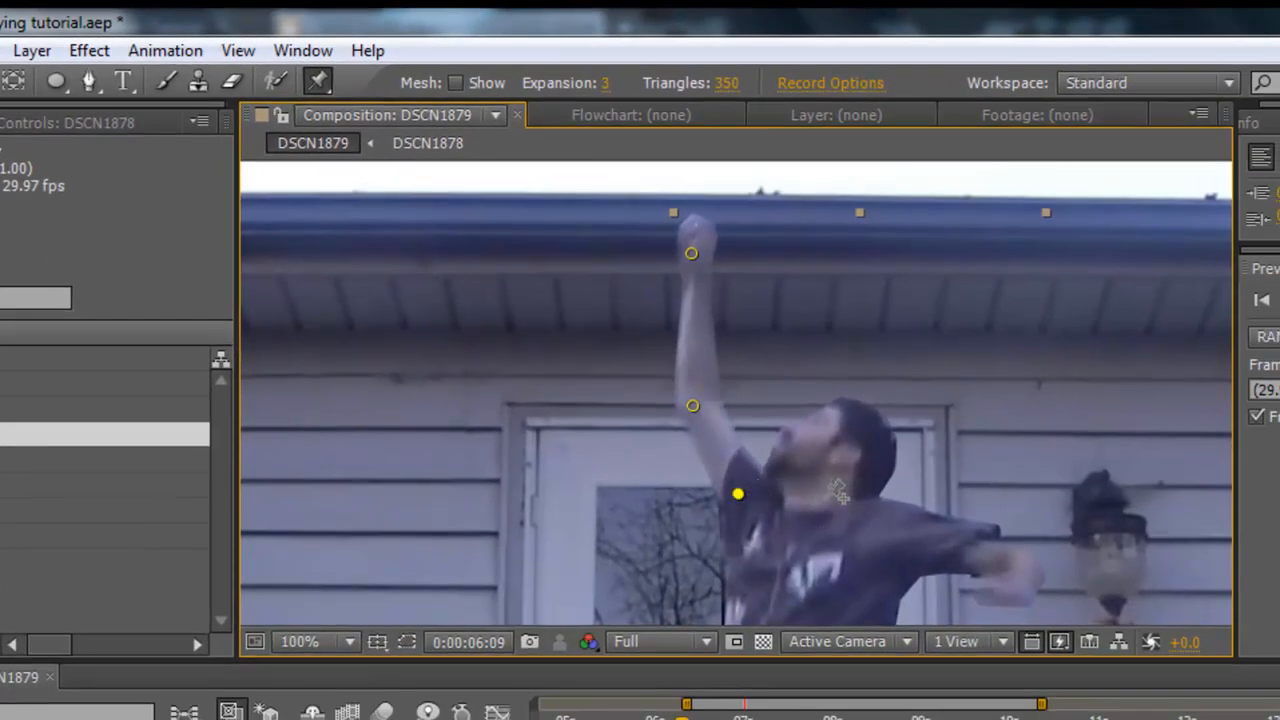
{"action": "left_click", "coordinate": [858, 410]}
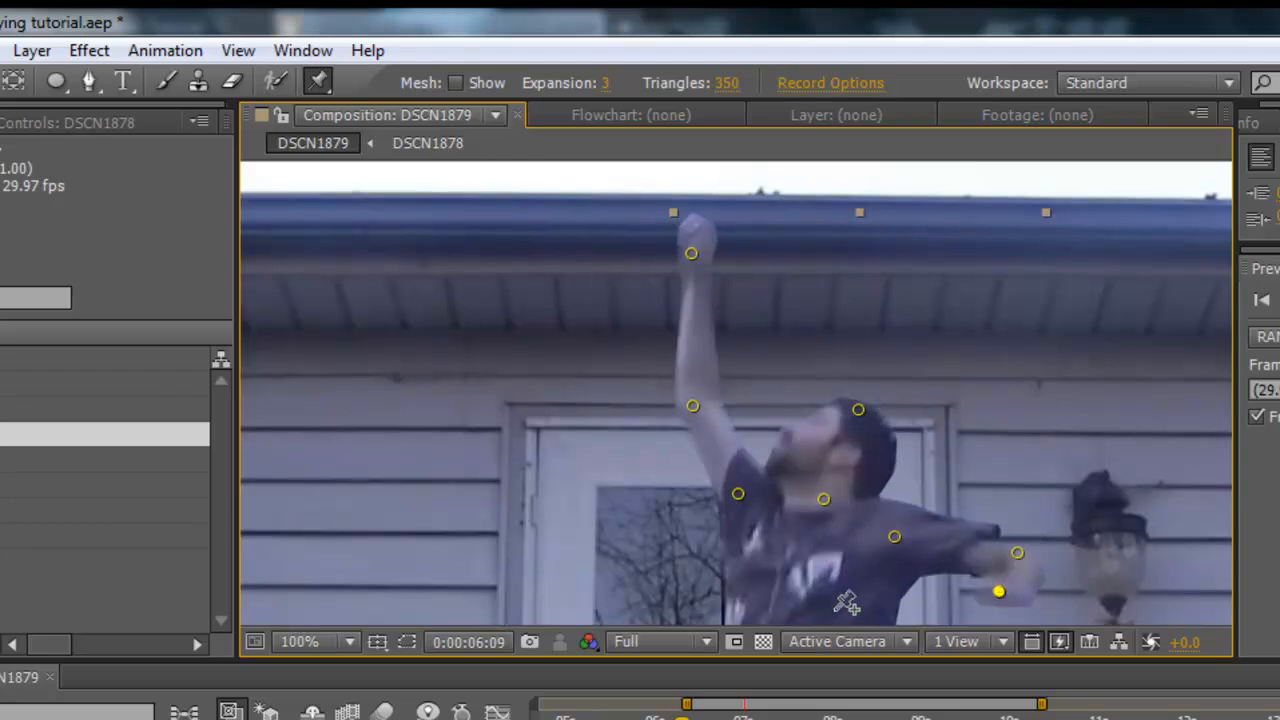
Add Puppet pins to the jumper's chest, both sides of the waist, both knees and both feet
{"action": "left_click_drag", "start_coordinate": [846, 601], "coordinate": [877, 314]}
{"action": "left_click", "coordinate": [803, 470]}
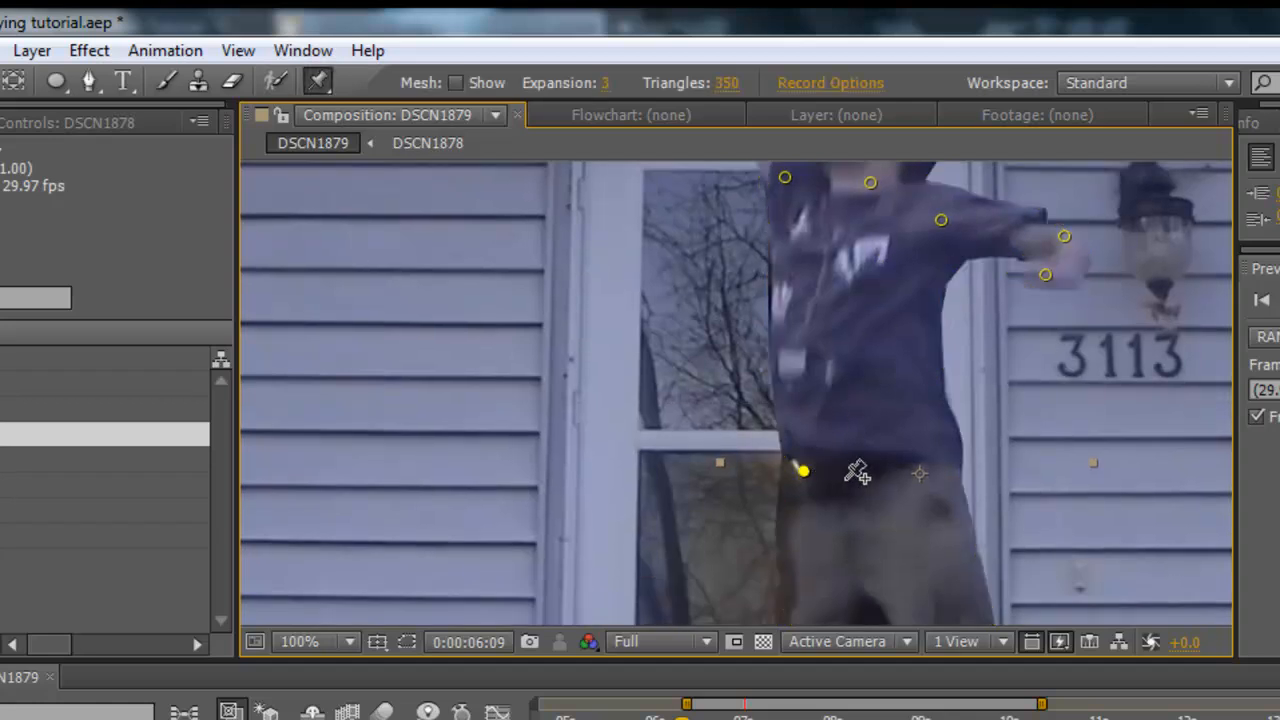
{"action": "left_click", "coordinate": [858, 331]}
{"action": "left_click_drag", "start_coordinate": [863, 460], "coordinate": [849, 220]}
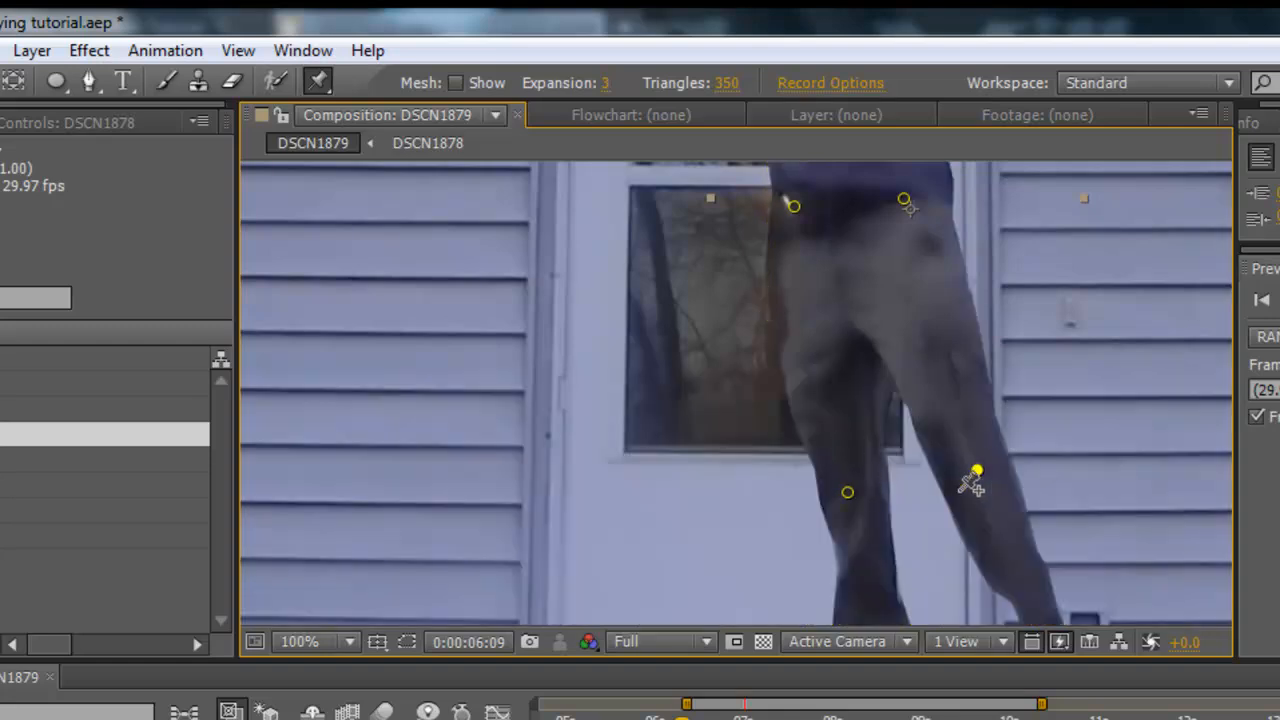
{"action": "left_click_drag", "start_coordinate": [972, 484], "coordinate": [811, 251]}
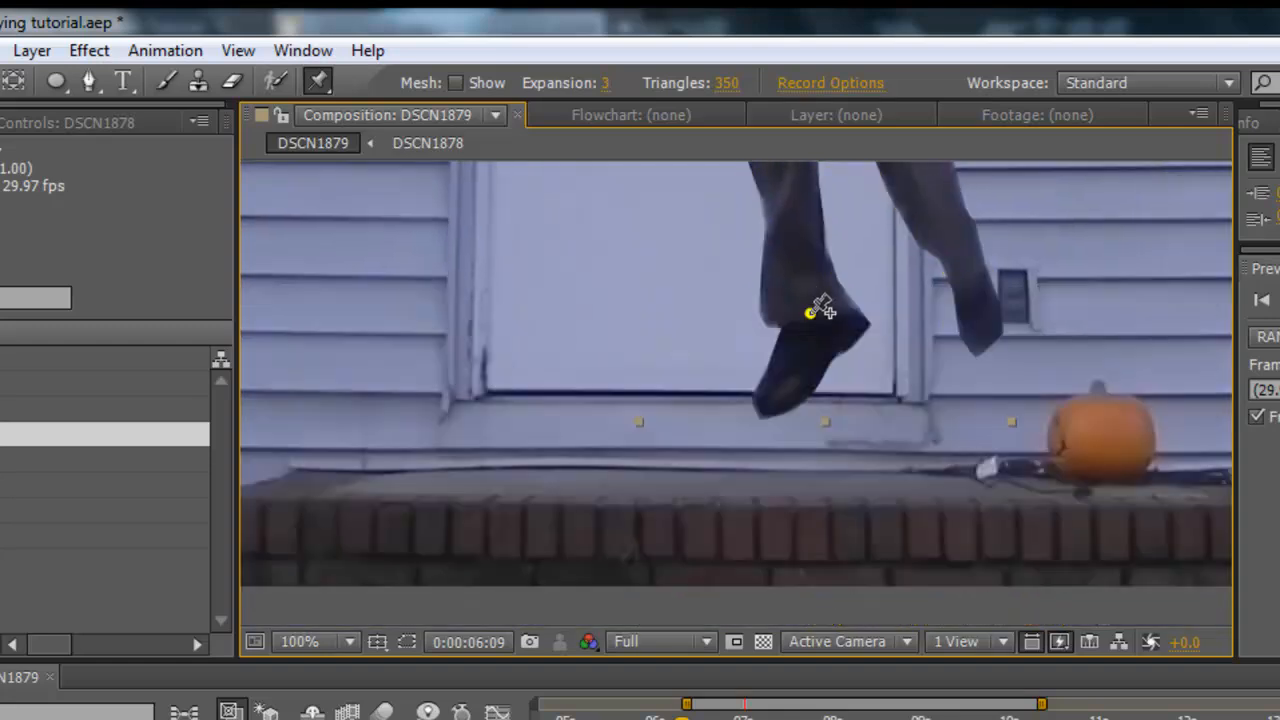
{"action": "scroll", "coordinate": [848, 222], "scroll_direction": "down", "scroll_amount": 3}
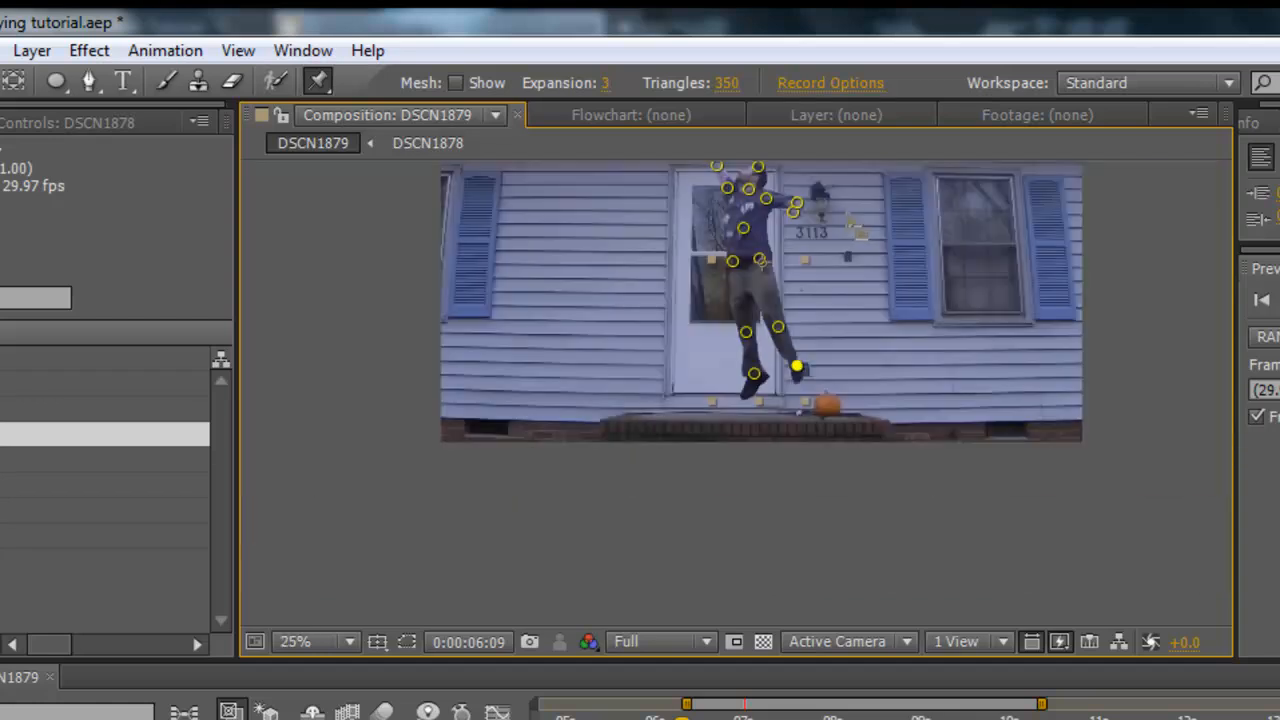
Try bending the raised arm by moving the hand's Puppet pin inward, and undo the move
{"action": "scroll", "coordinate": [820, 338], "scroll_direction": "up", "scroll_amount": 2}
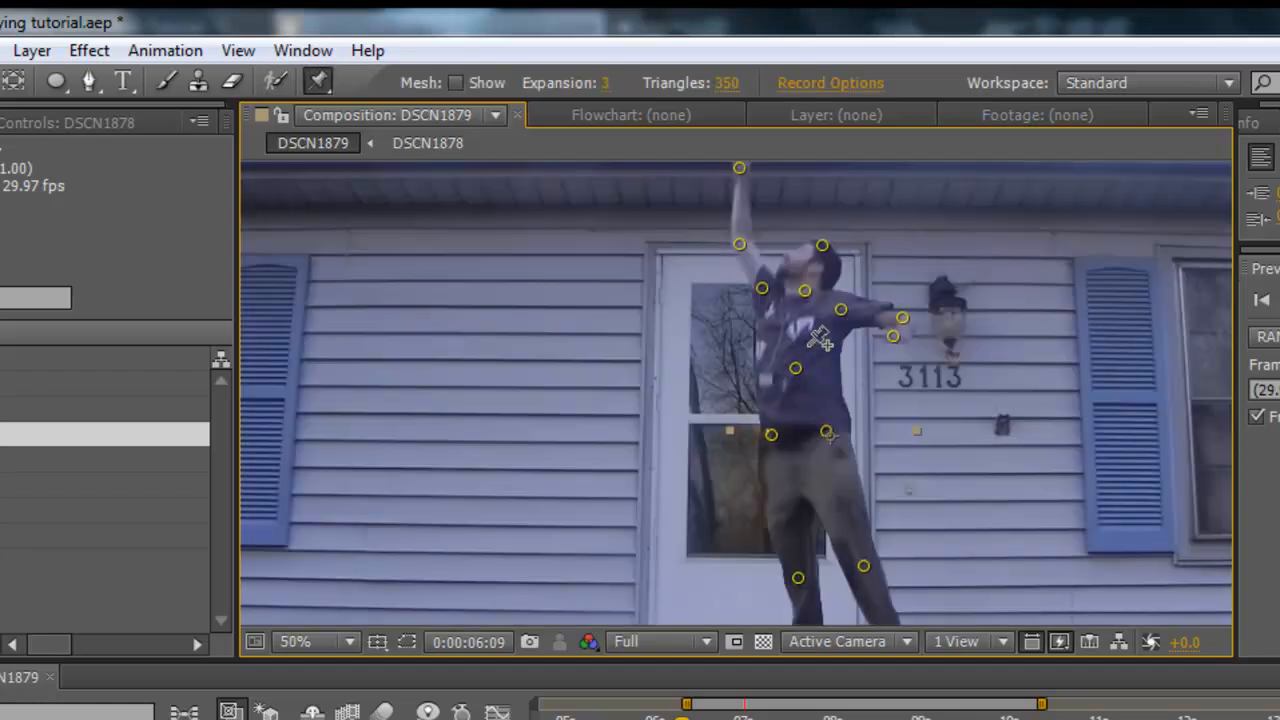
{"action": "key", "text": "v"}
{"action": "mouse_move", "coordinate": [741, 170]}
{"action": "left_mouse_down"}
{"action": "mouse_move", "coordinate": [670, 189]}
{"action": "mouse_move", "coordinate": [754, 178]}
{"action": "mouse_move", "coordinate": [735, 206]}
{"action": "mouse_move", "coordinate": [753, 190]}
{"action": "left_mouse_up"}
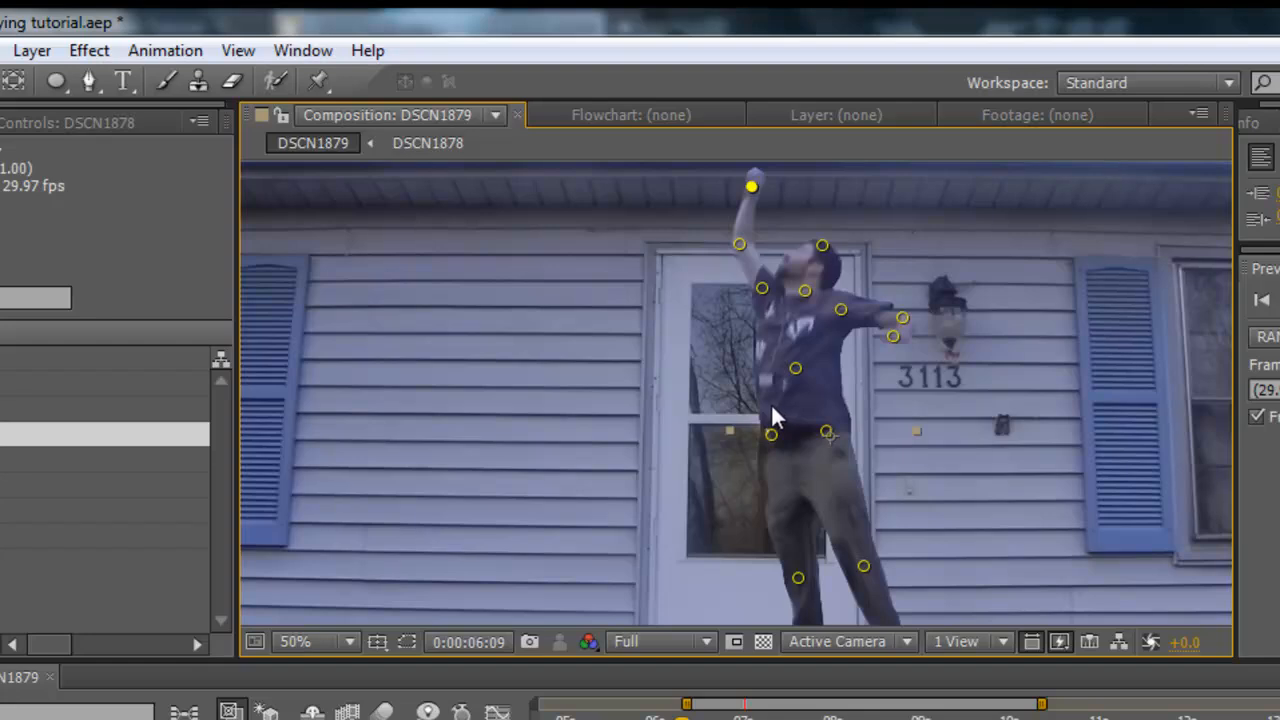
{"action": "key", "text": "ctrl+z"}
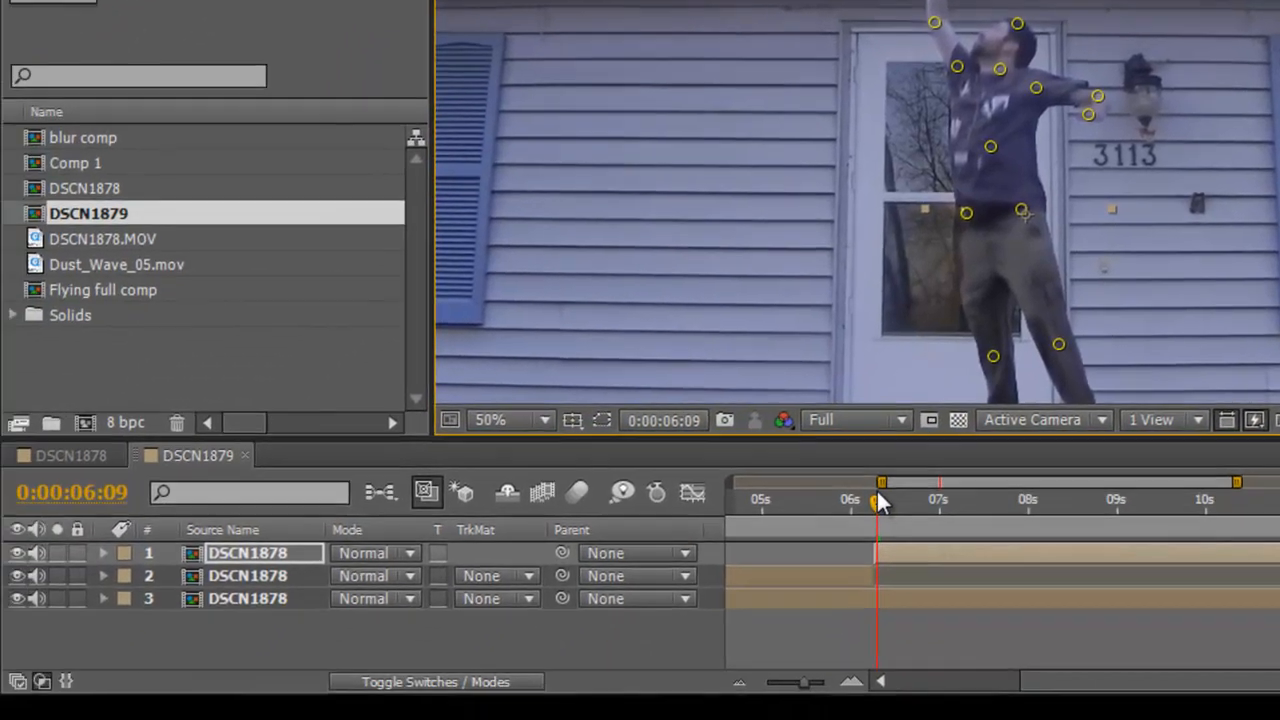
Set a starting Position keyframe on the top DSCN1878 layer at 0:00:06:08
{"action": "mouse_move", "coordinate": [877, 495]}
{"action": "left_mouse_down"}
{"action": "mouse_move", "coordinate": [860, 498]}
{"action": "mouse_move", "coordinate": [909, 506]}
{"action": "mouse_move", "coordinate": [869, 508]}
{"action": "left_mouse_up"}
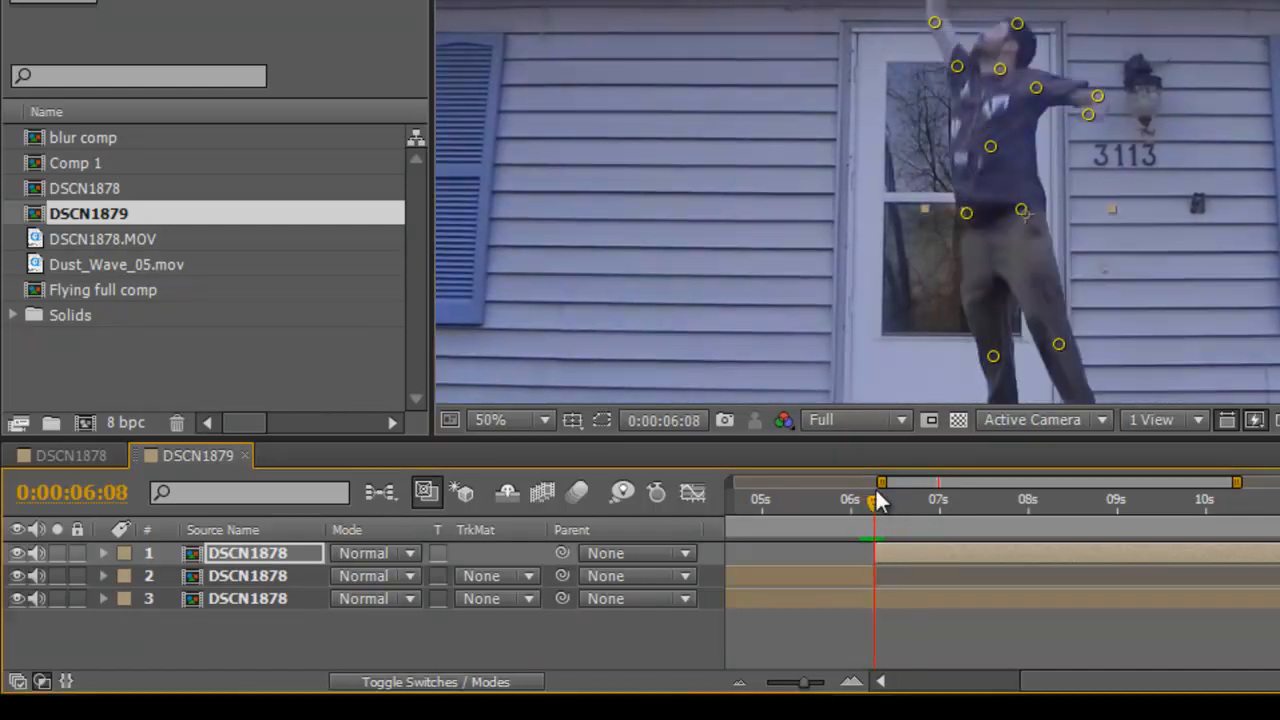
{"action": "left_click", "coordinate": [273, 555]}
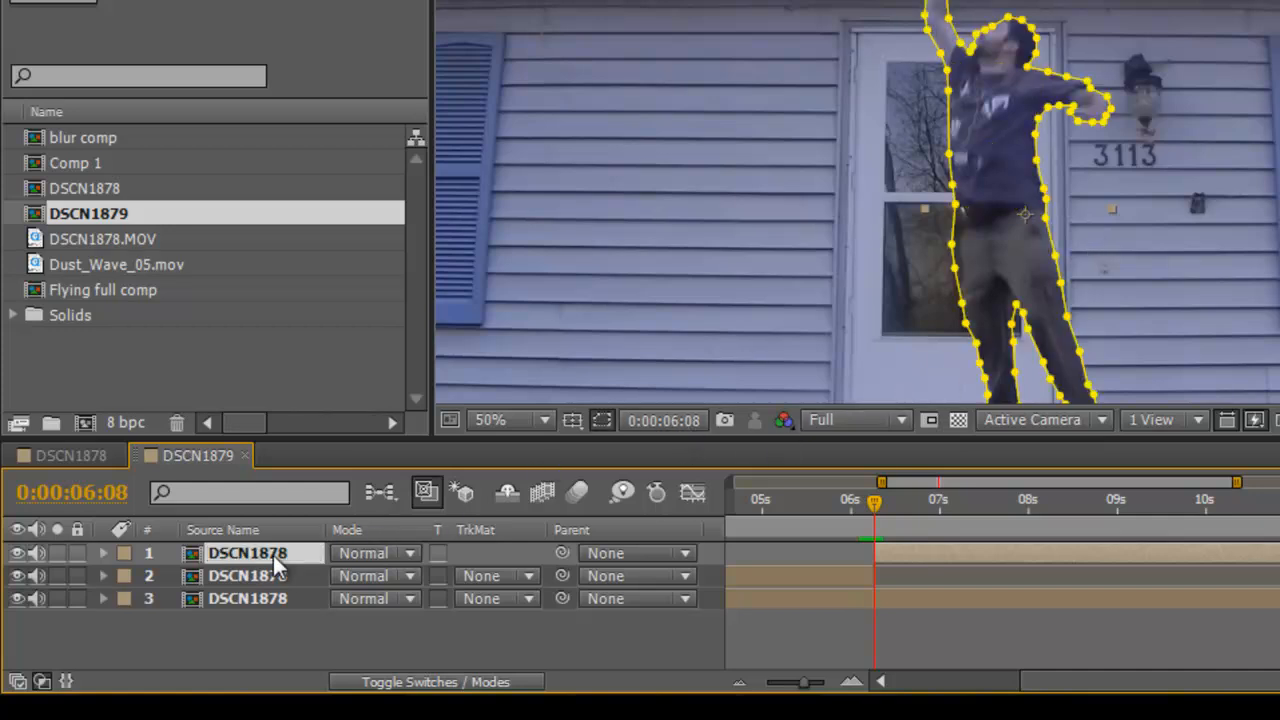
{"action": "key", "text": "p"}
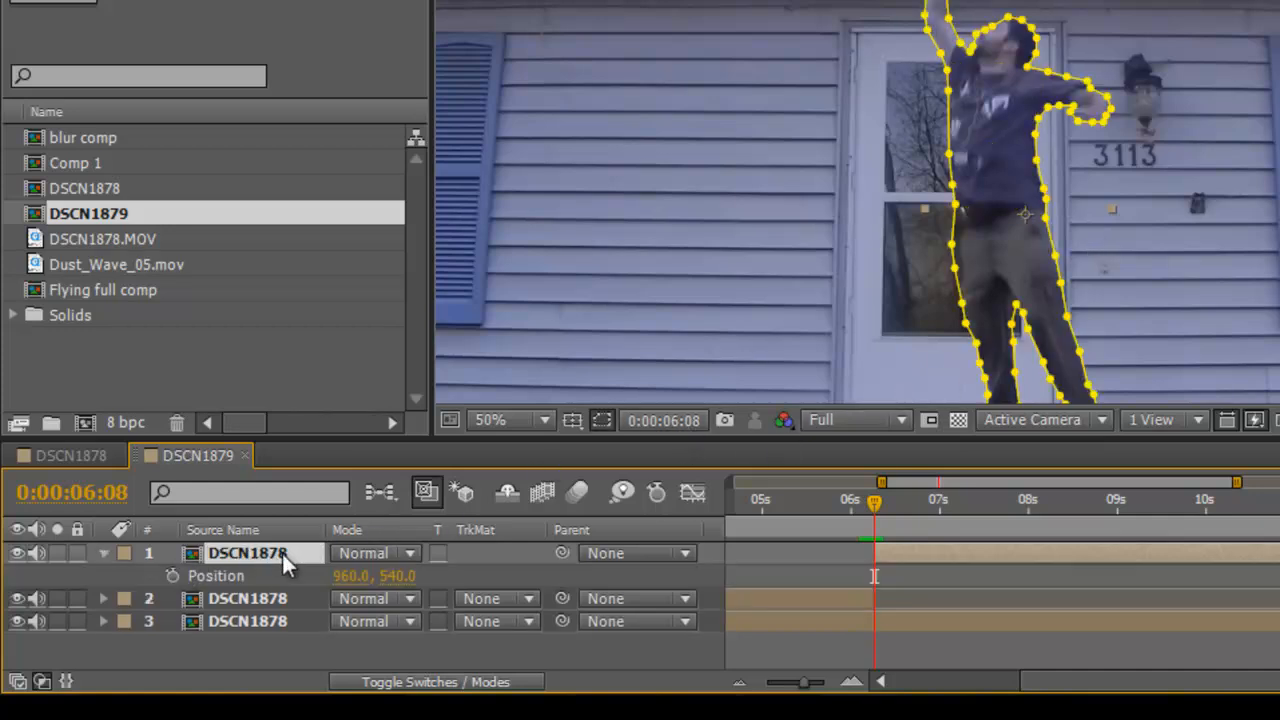
{"action": "left_click", "coordinate": [174, 575]}
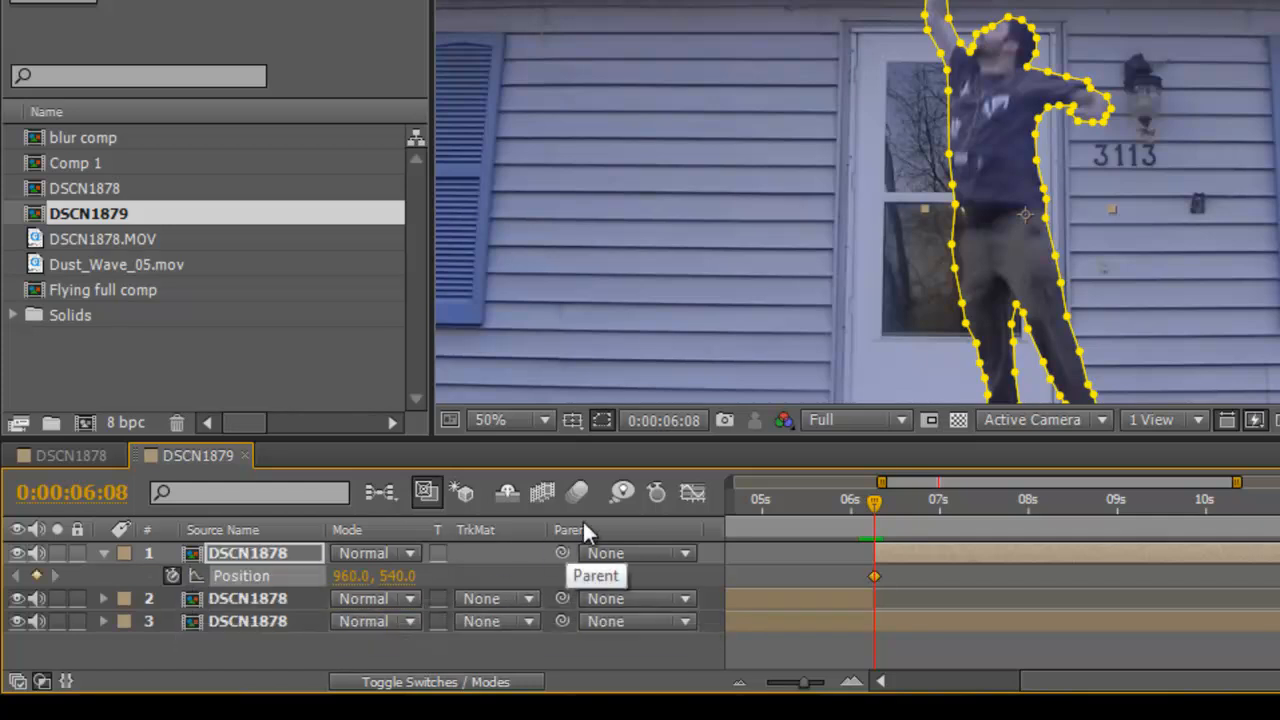
At 0:00:06:16, move the masked jumper straight up out of the frame to Position 904, -536
{"action": "scroll", "coordinate": [978, 196], "scroll_direction": "down", "scroll_amount": 1}
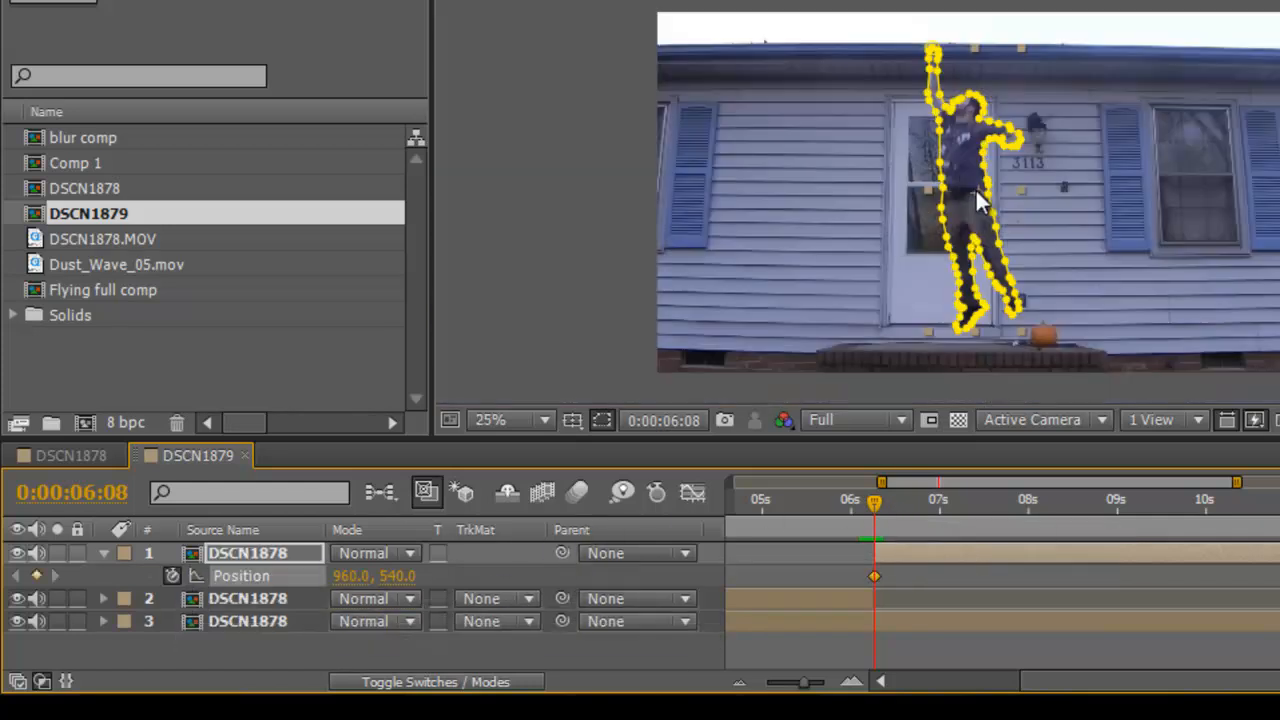
{"action": "scroll", "coordinate": [978, 196], "scroll_direction": "up", "scroll_amount": 1}
{"action": "scroll", "coordinate": [978, 196], "scroll_direction": "down", "scroll_amount": 1}
{"action": "key", "text": "Page_Down"}
{"action": "key", "text": "Page_Down"}
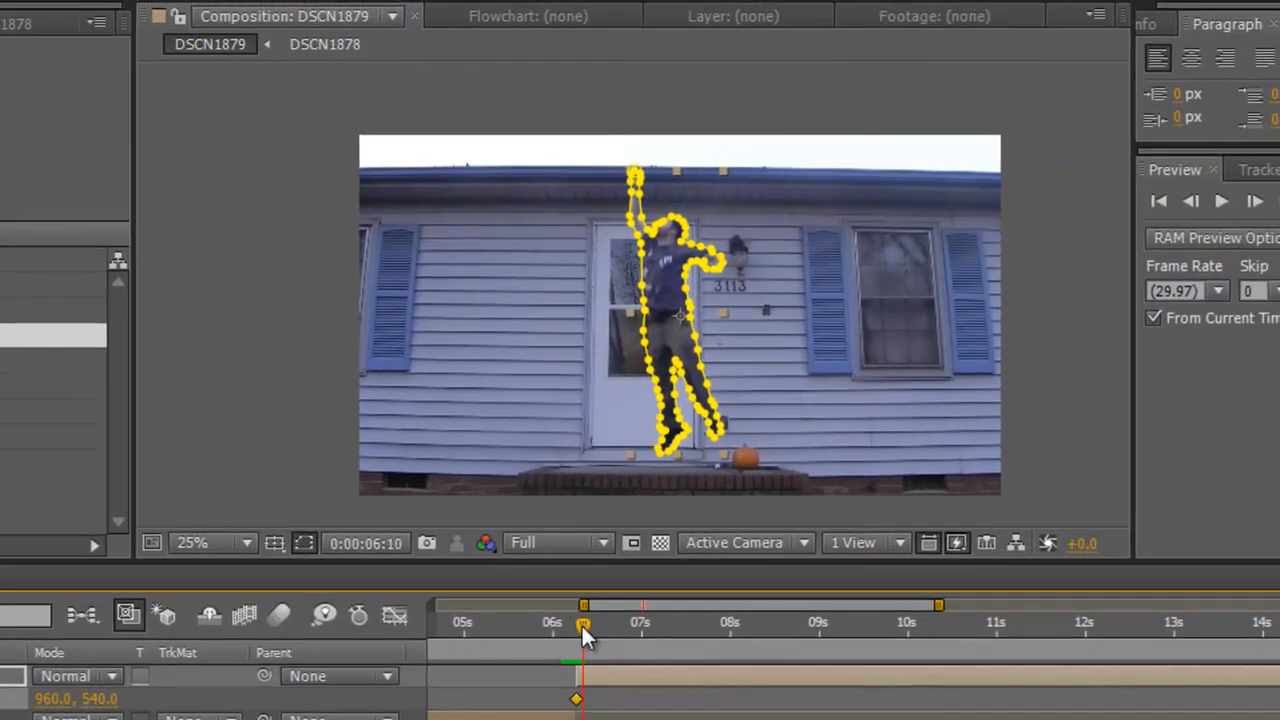
{"action": "key", "text": "Page_Down"}
{"action": "key", "text": "Page_Down"}
{"action": "key", "text": "Page_Down"}
{"action": "key", "text": "Page_Down"}
{"action": "key", "text": "Page_Down"}
{"action": "key", "text": "Page_Down"}
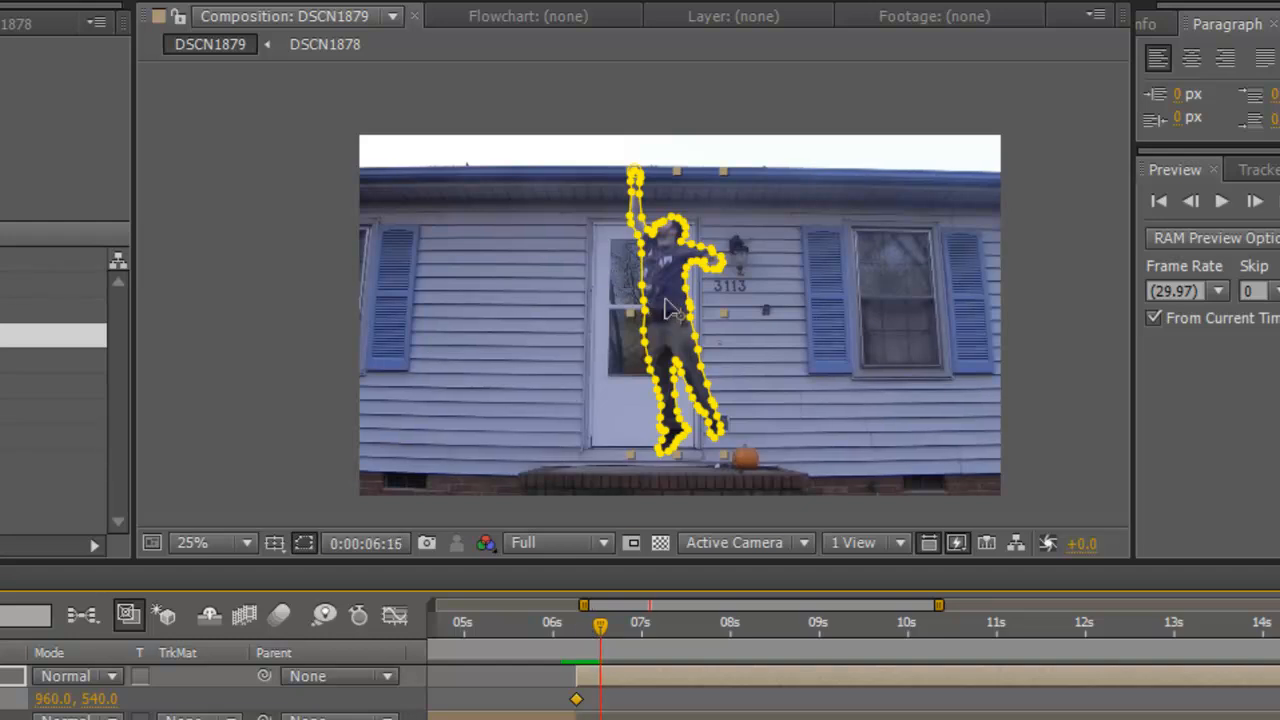
{"action": "left_click_drag", "start_coordinate": [665, 308], "coordinate": [650, 1]}
Enable motion blur for the composition and turn it on for the top DSCN1878 layer
{"action": "mouse_move", "coordinate": [603, 635]}
{"action": "left_mouse_down"}
{"action": "mouse_move", "coordinate": [569, 630]}
{"action": "mouse_move", "coordinate": [598, 630]}
{"action": "mouse_move", "coordinate": [586, 630]}
{"action": "left_mouse_up"}
{"action": "left_click", "coordinate": [268, 246]}
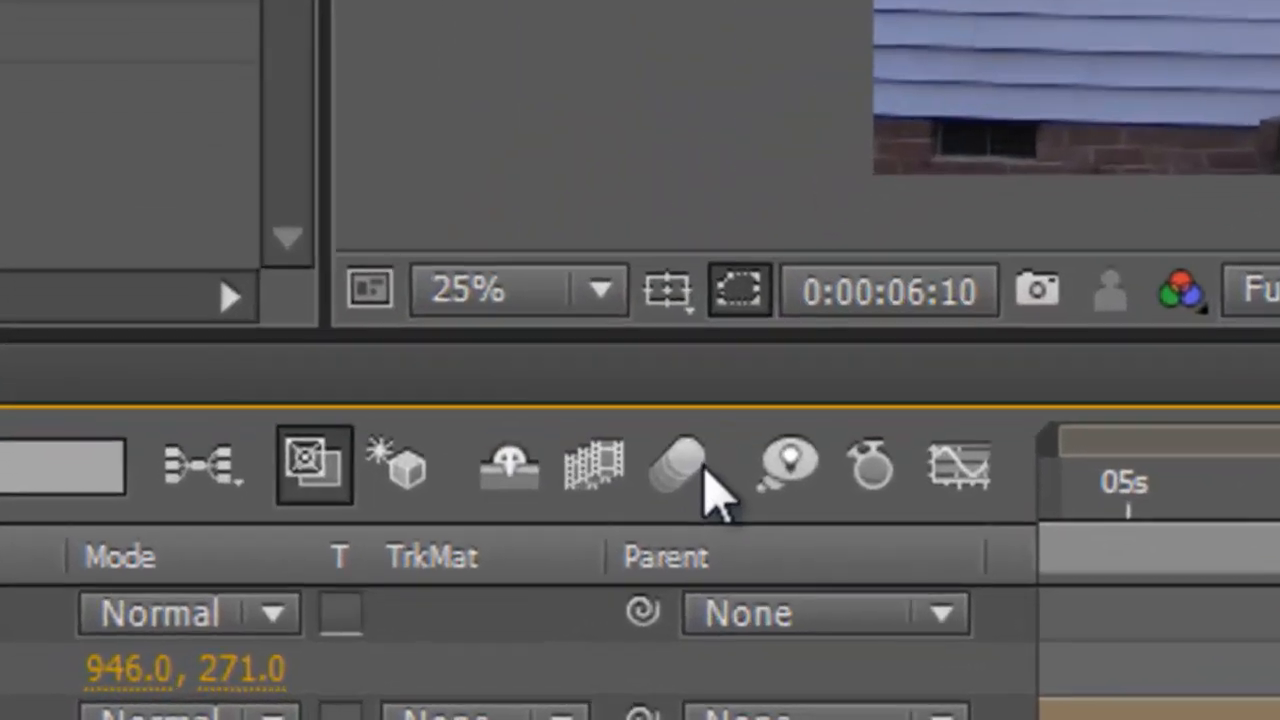
{"action": "left_click", "coordinate": [291, 621]}
{"action": "key", "text": "F4"}
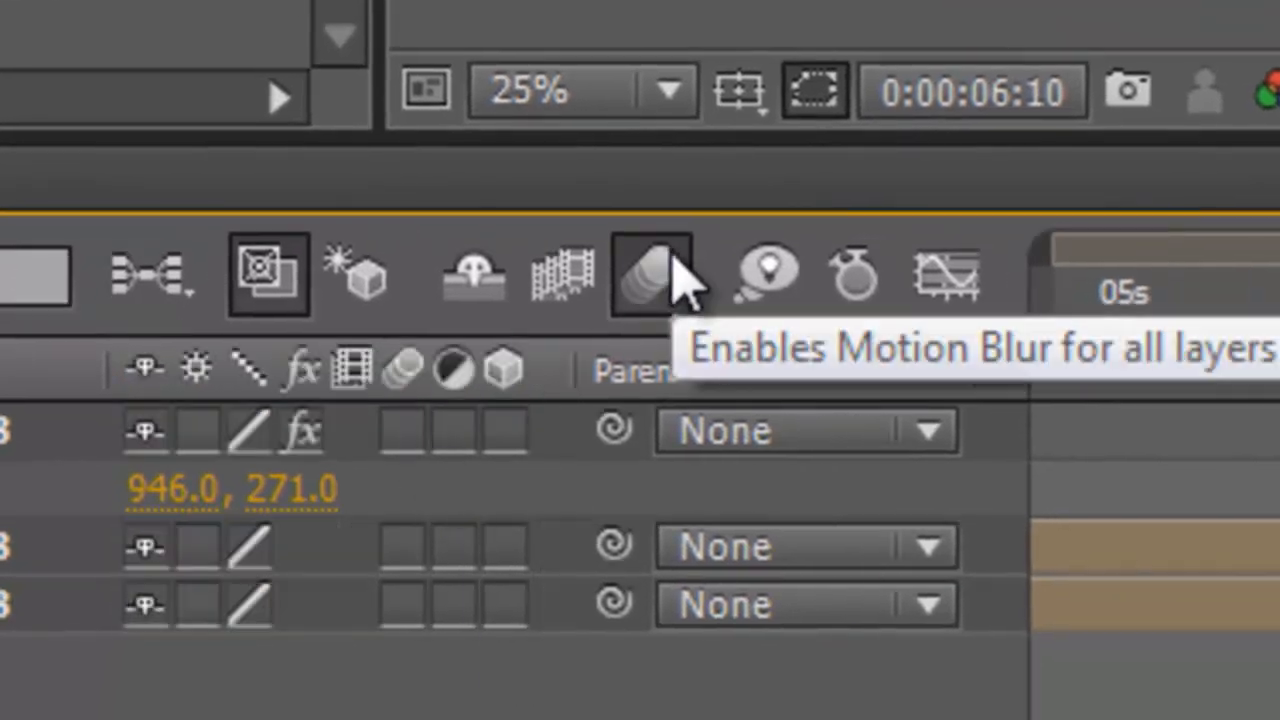
{"action": "left_click", "coordinate": [455, 432]}
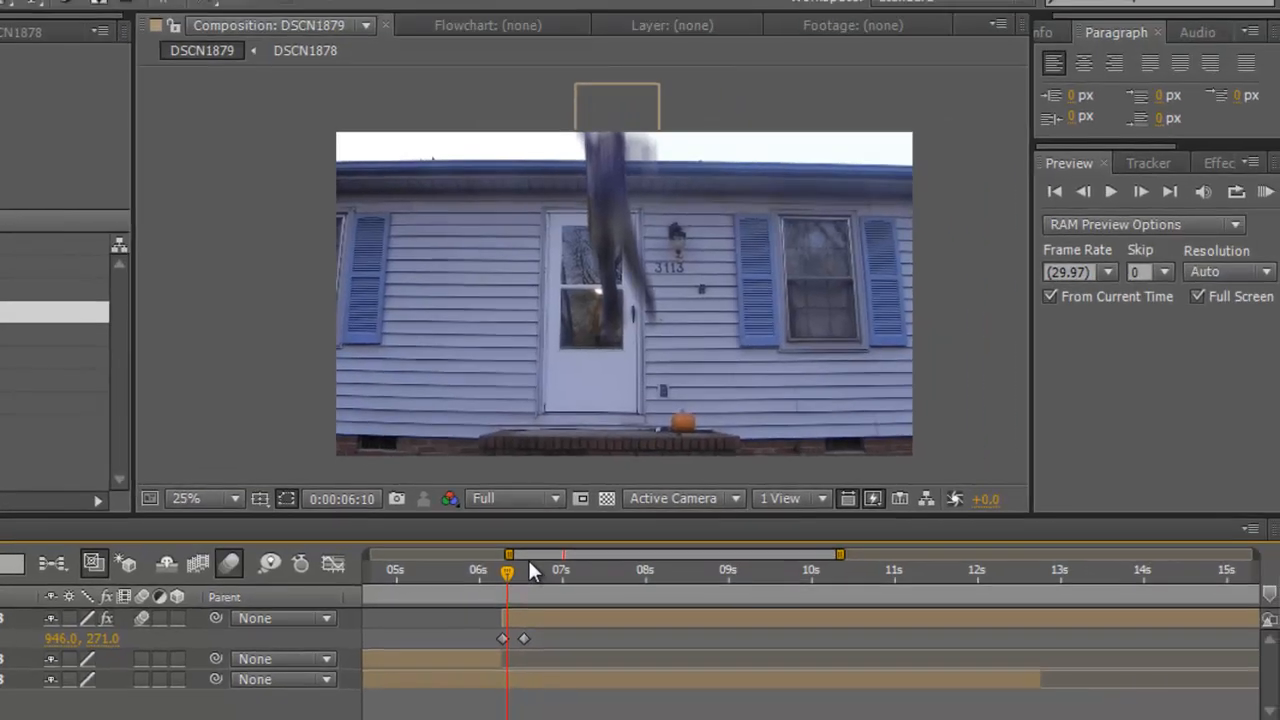
At 0:00:06:16, pull the Puppet pins of the outer leg's foot and knee inward to bring the legs together
{"action": "mouse_move", "coordinate": [503, 568]}
{"action": "left_mouse_down"}
{"action": "mouse_move", "coordinate": [492, 571]}
{"action": "mouse_move", "coordinate": [515, 573]}
{"action": "mouse_move", "coordinate": [482, 583]}
{"action": "mouse_move", "coordinate": [531, 578]}
{"action": "mouse_move", "coordinate": [467, 578]}
{"action": "mouse_move", "coordinate": [530, 586]}
{"action": "mouse_move", "coordinate": [504, 586]}
{"action": "left_mouse_up"}
{"action": "left_click", "coordinate": [92, 640]}
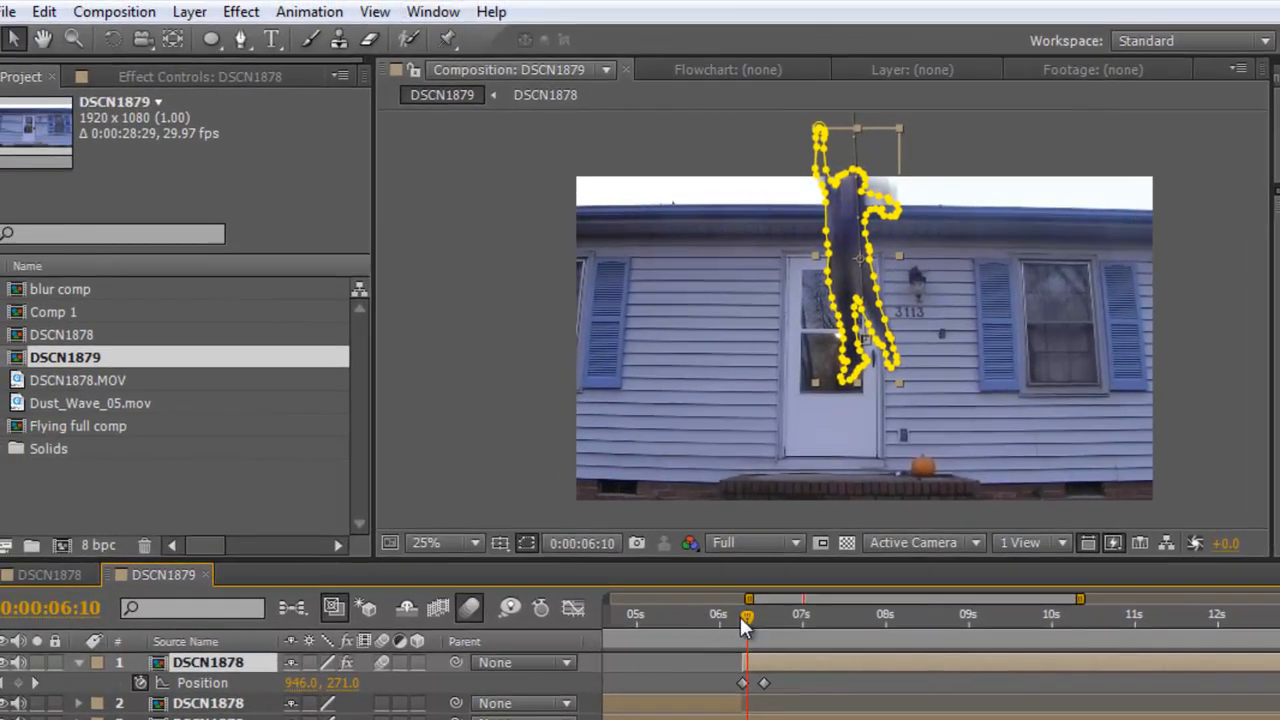
{"action": "left_click_drag", "start_coordinate": [740, 616], "coordinate": [764, 615]}
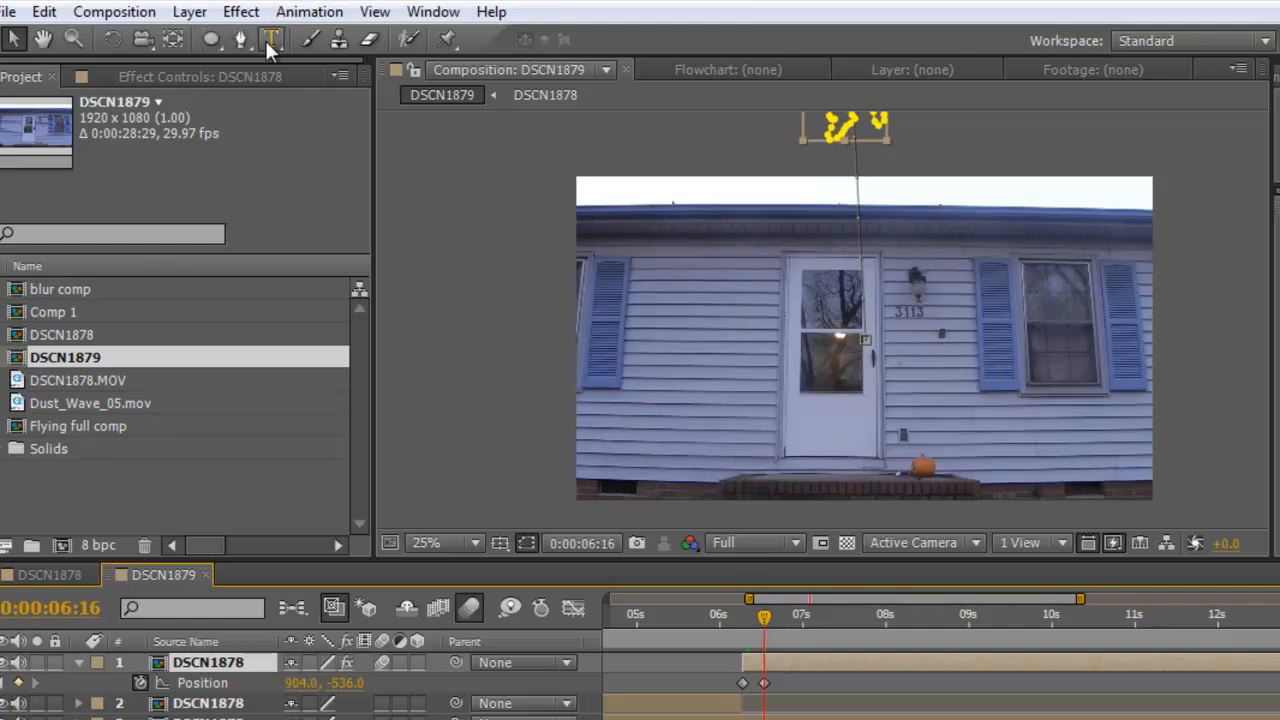
{"action": "left_click", "coordinate": [446, 38]}
{"action": "left_click_drag", "start_coordinate": [703, 200], "coordinate": [657, 363]}
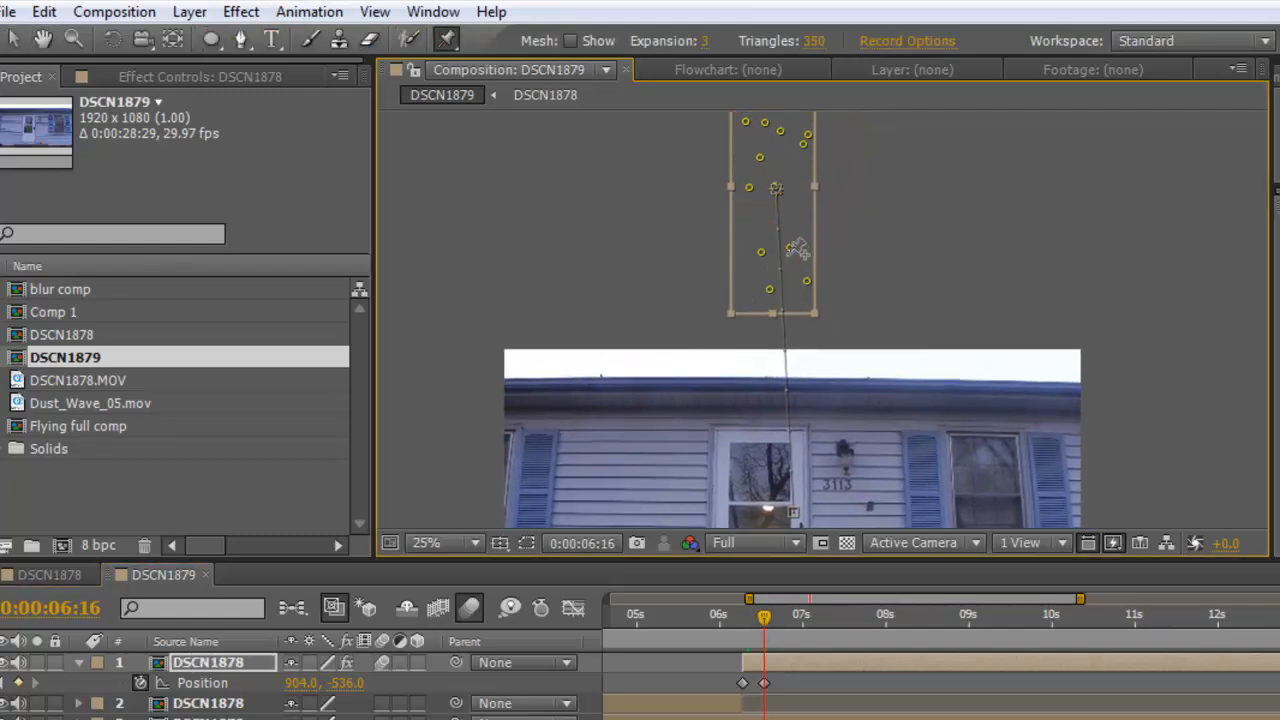
{"action": "left_click", "coordinate": [13, 38]}
{"action": "left_click_drag", "start_coordinate": [807, 284], "coordinate": [781, 291]}
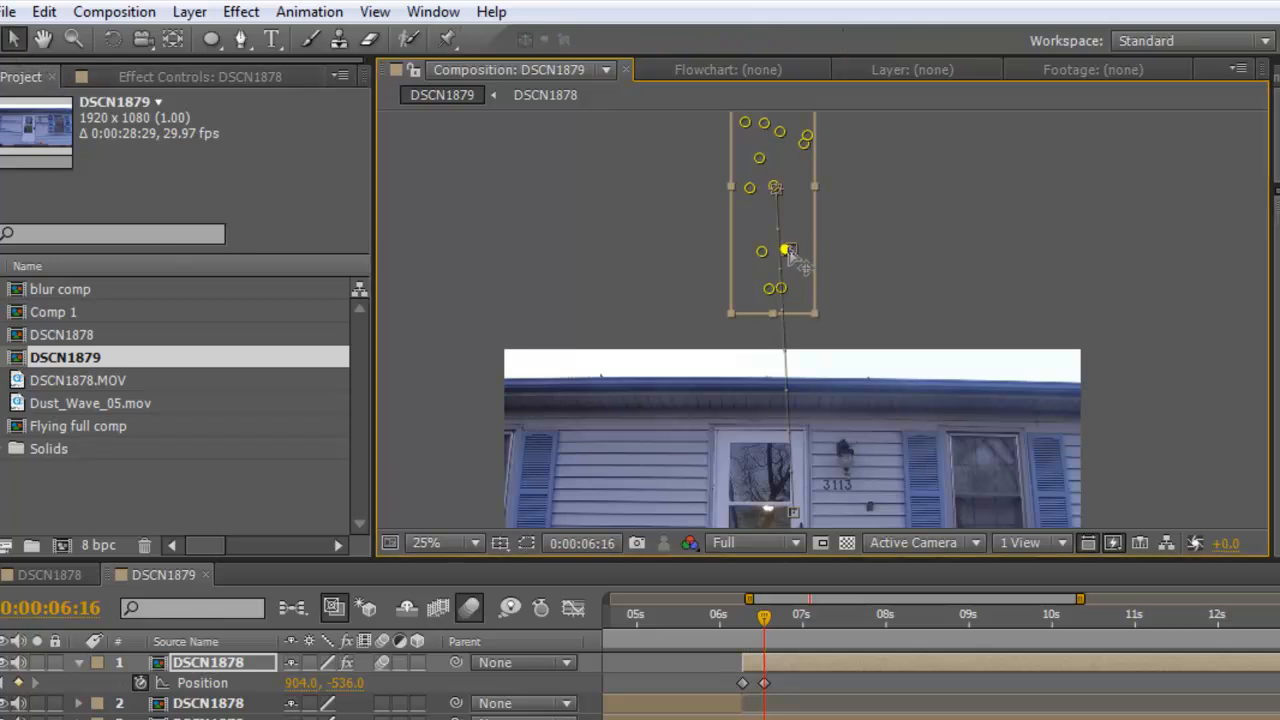
Tuck the outstretched arm toward the body by moving its hand and forearm Puppet pins inward and down
{"action": "key", "text": "space"}
{"action": "left_click_drag", "start_coordinate": [782, 212], "coordinate": [782, 262]}
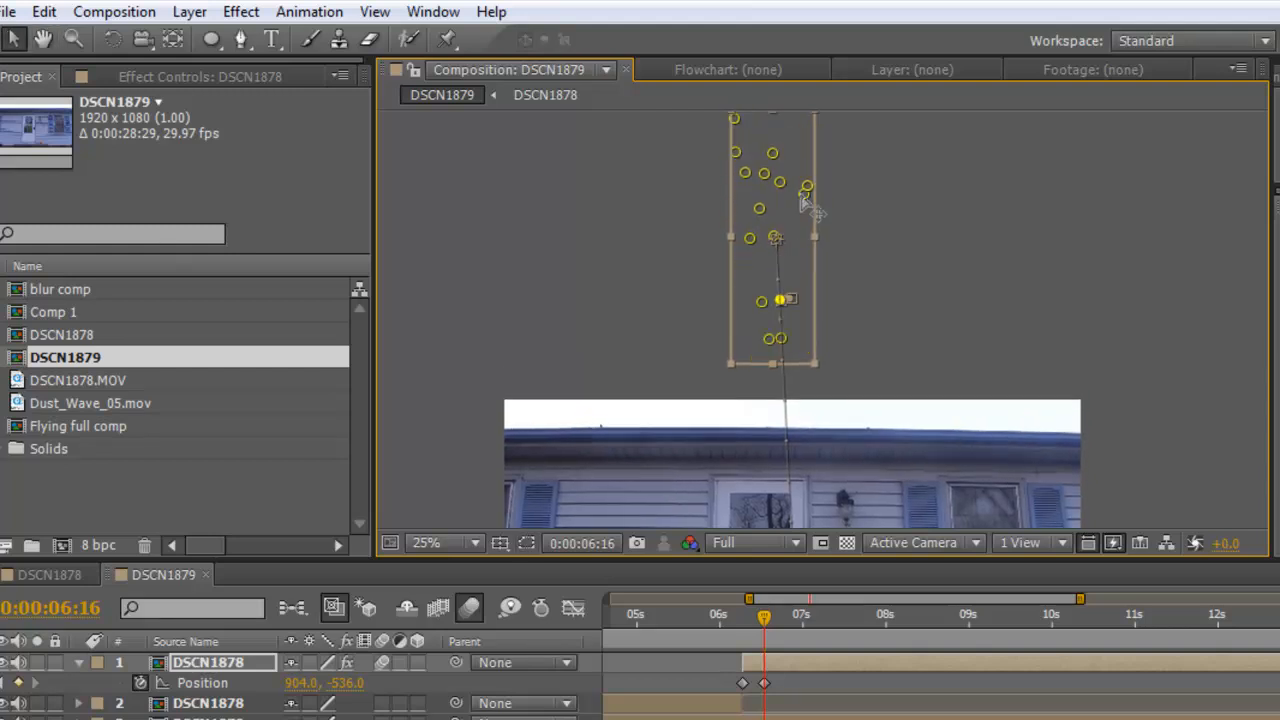
{"action": "left_click_drag", "start_coordinate": [803, 197], "coordinate": [797, 211]}
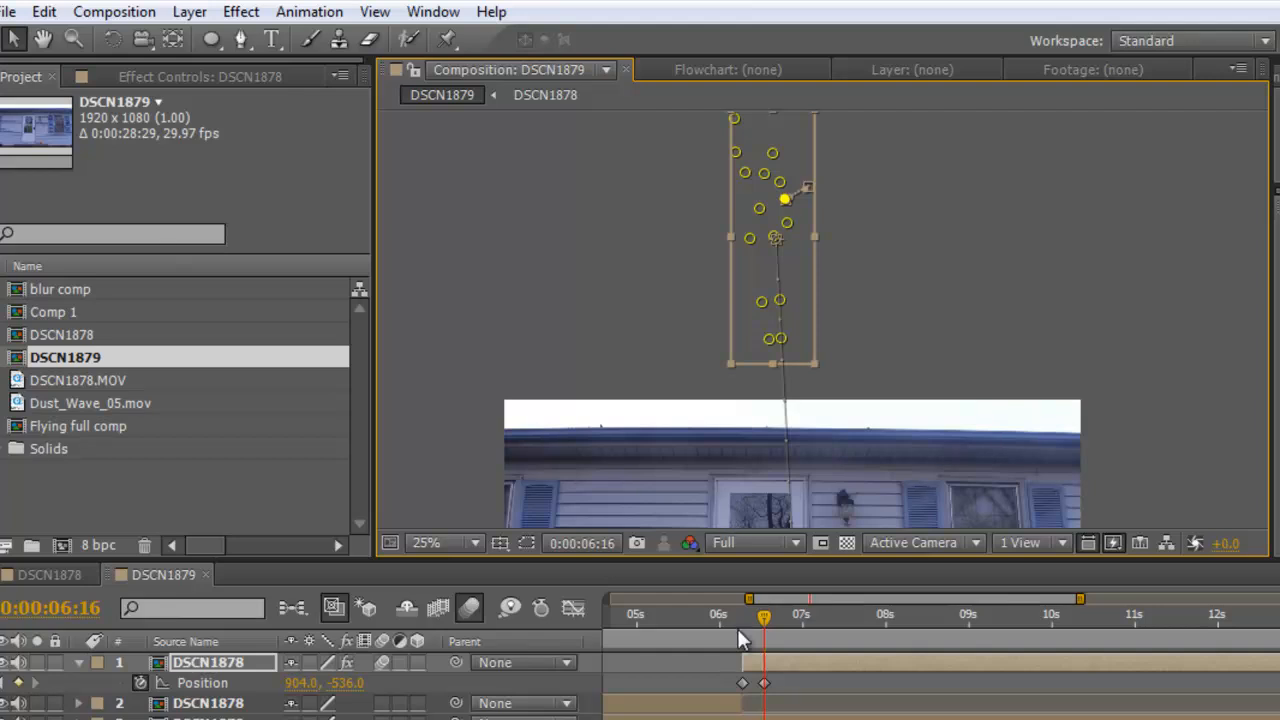
Step back through the rise to 0:00:06:09 to check how the pinned arm and leg move at take-off
{"action": "left_click_drag", "start_coordinate": [763, 618], "coordinate": [748, 620]}
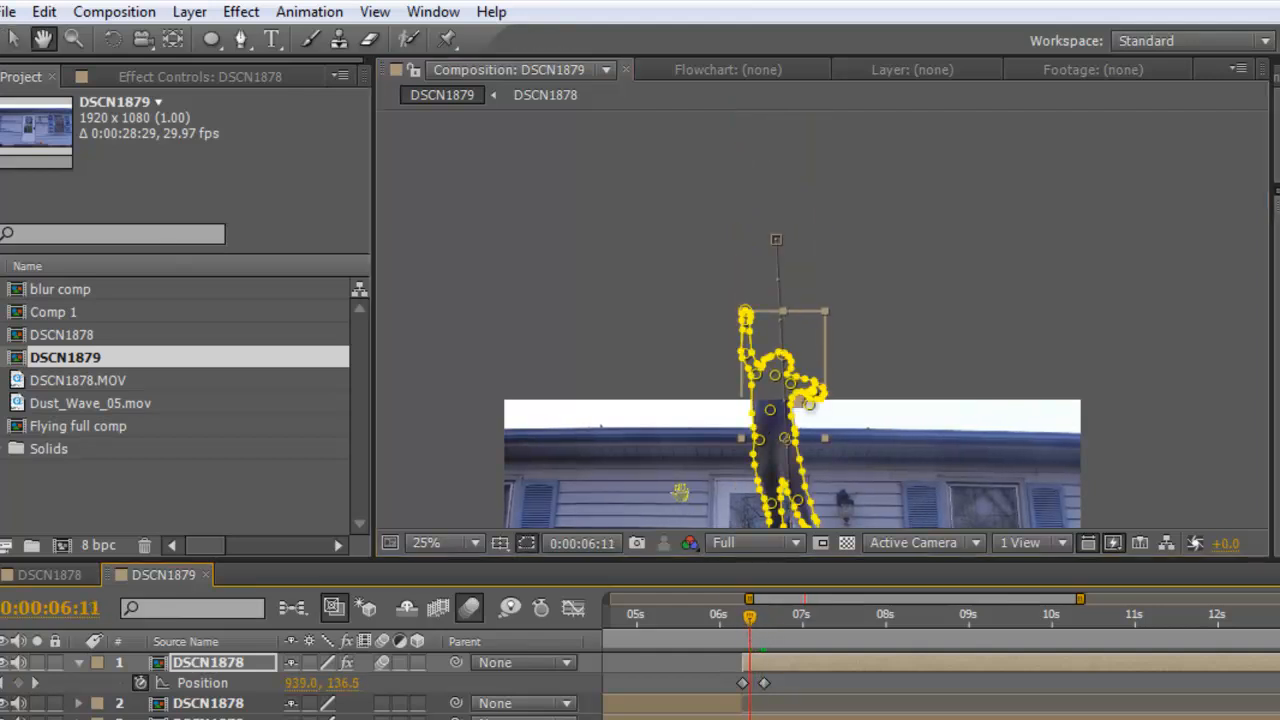
{"action": "key", "text": "space"}
{"action": "left_click_drag", "start_coordinate": [680, 492], "coordinate": [663, 349]}
{"action": "left_click_drag", "start_coordinate": [747, 619], "coordinate": [743, 619]}
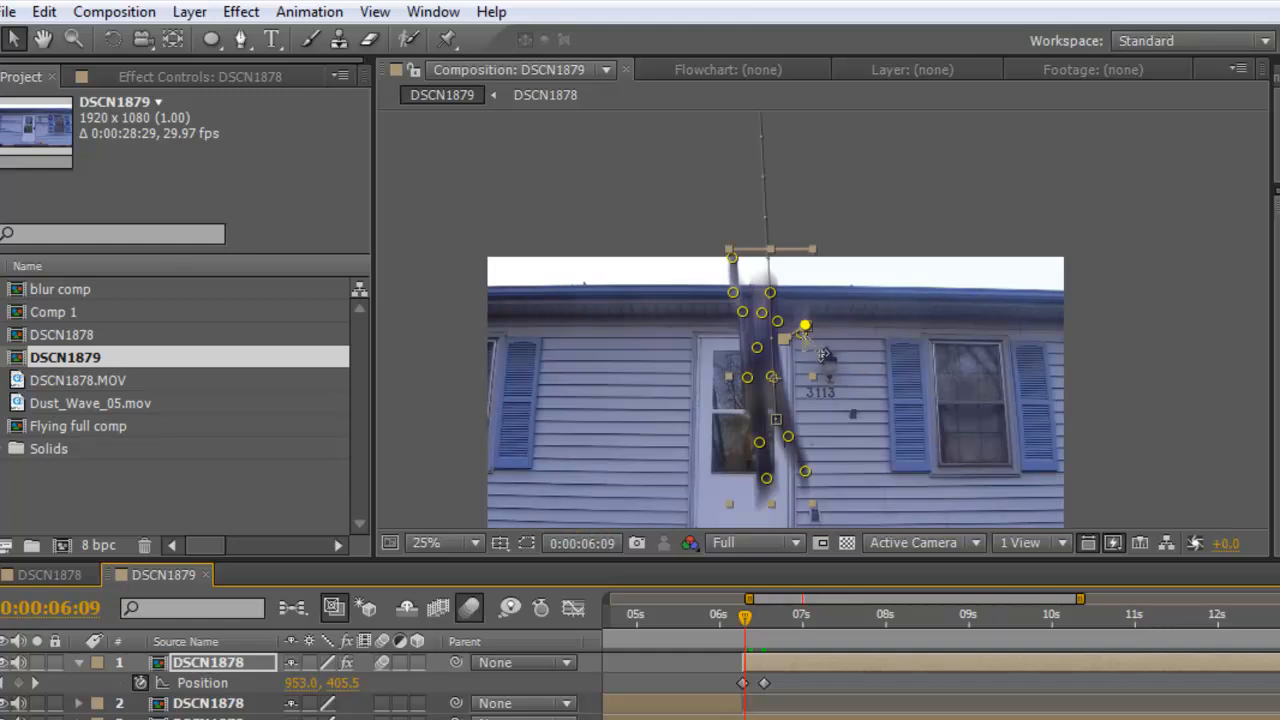
Pull the hand's Puppet pin in toward the body at 0:00:06:09, and hold the jumper above the frame with a Position keyframe at 0:00:08:22
{"action": "mouse_move", "coordinate": [801, 334]}
{"action": "left_mouse_down"}
{"action": "mouse_move", "coordinate": [786, 368]}
{"action": "mouse_move", "coordinate": [804, 331]}
{"action": "left_mouse_up"}
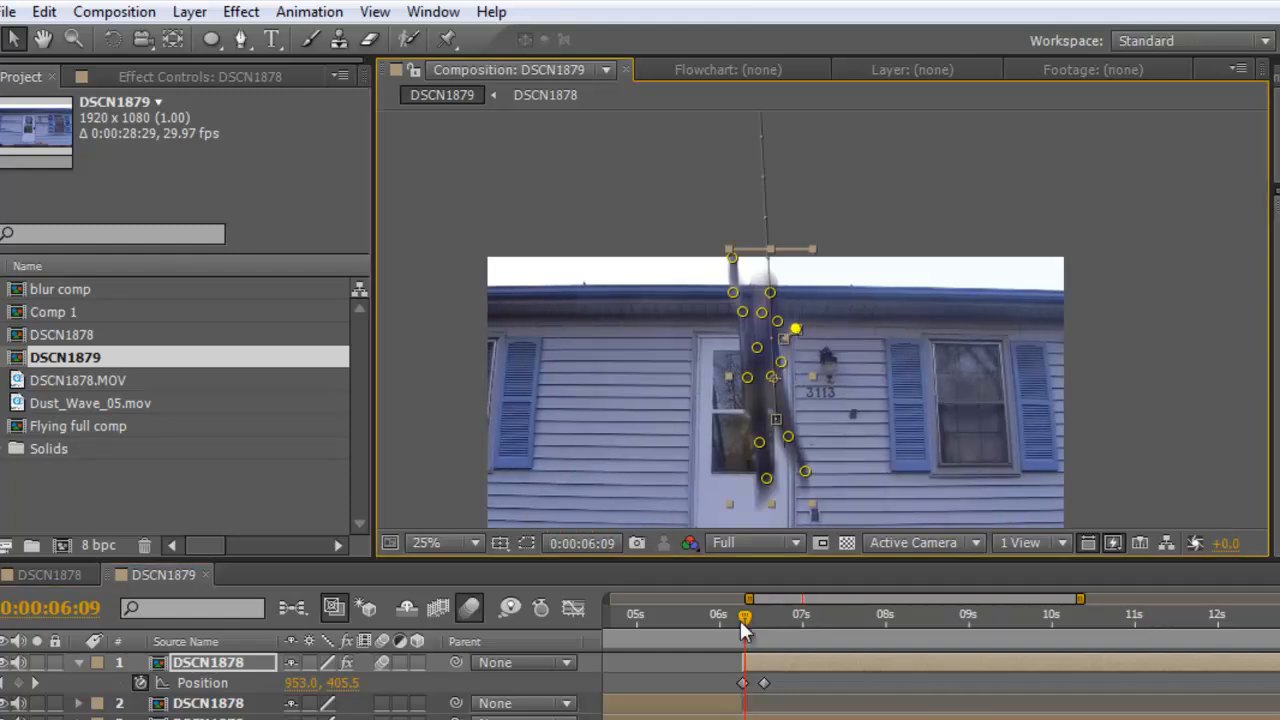
{"action": "left_click_drag", "start_coordinate": [745, 630], "coordinate": [946, 645]}
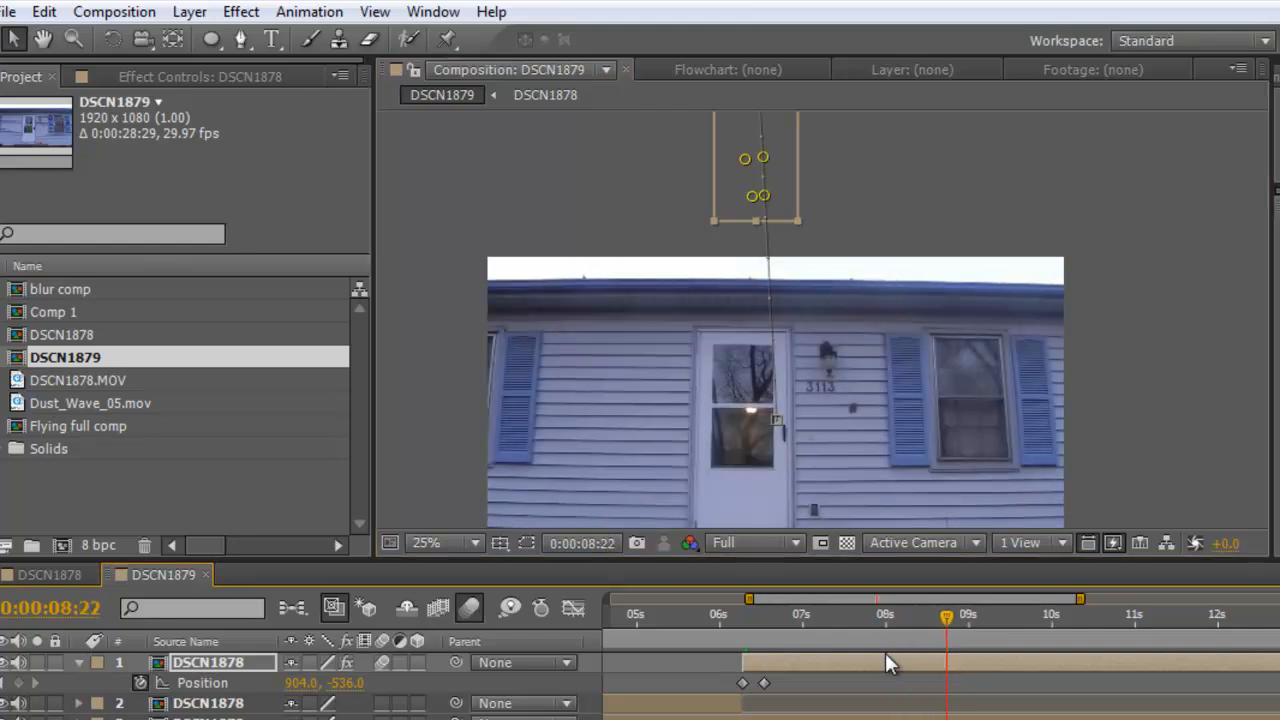
{"action": "left_click", "coordinate": [19, 684]}
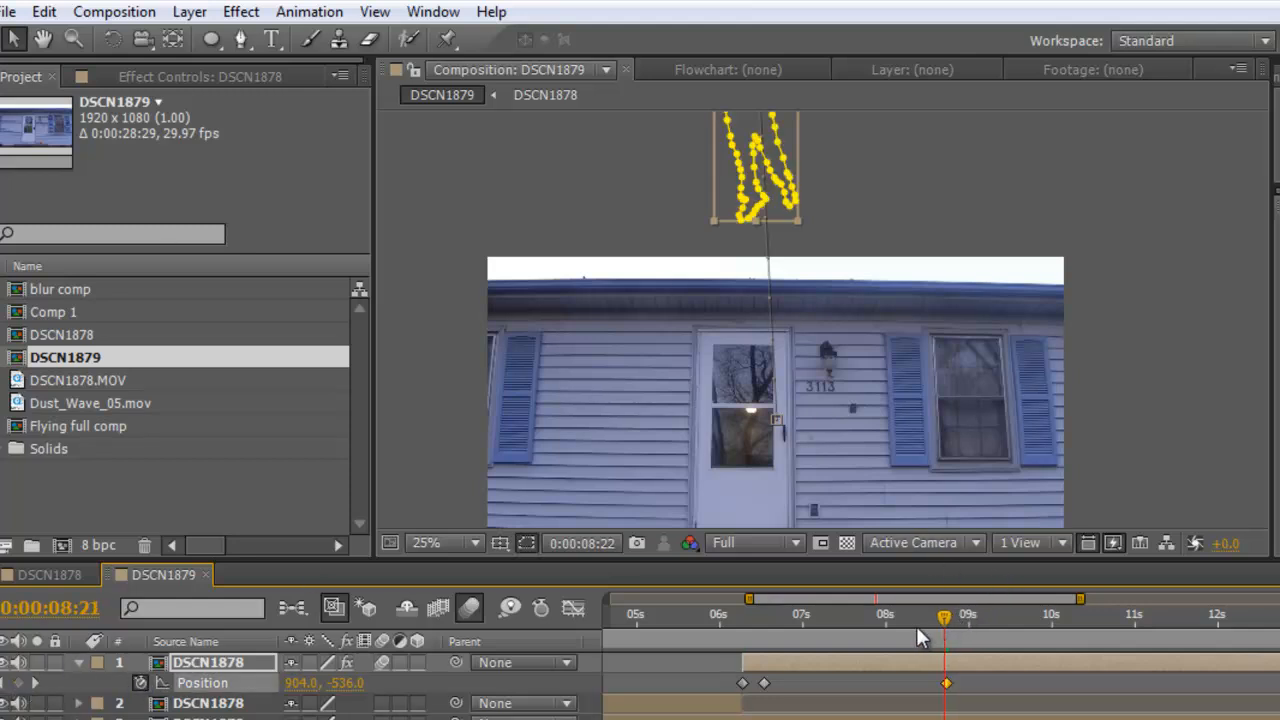
Move the jumper outside the frame's left edge to -304, -496 at 0:00:08:24, and lower it to -404, 432 at 0:00:09:02
{"action": "left_click_drag", "start_coordinate": [916, 636], "coordinate": [951, 638]}
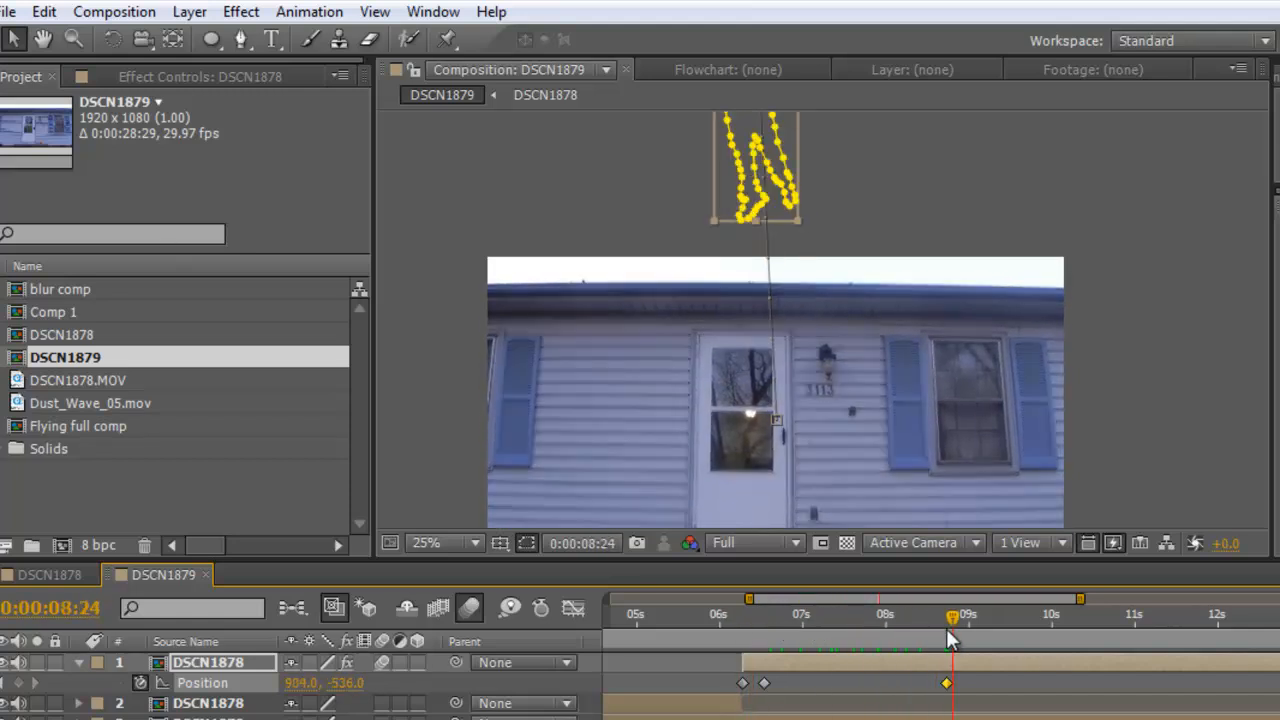
{"action": "key", "text": "space"}
{"action": "left_click_drag", "start_coordinate": [799, 320], "coordinate": [868, 429]}
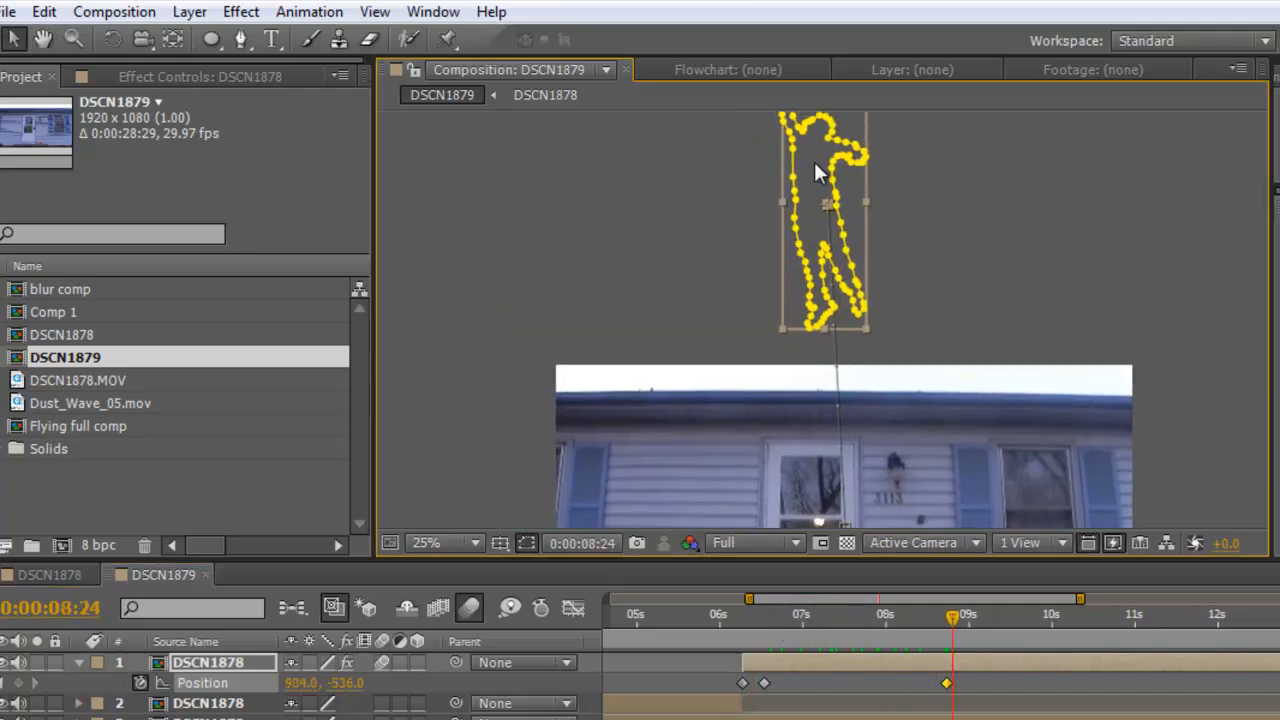
{"action": "left_click_drag", "start_coordinate": [815, 165], "coordinate": [478, 178]}
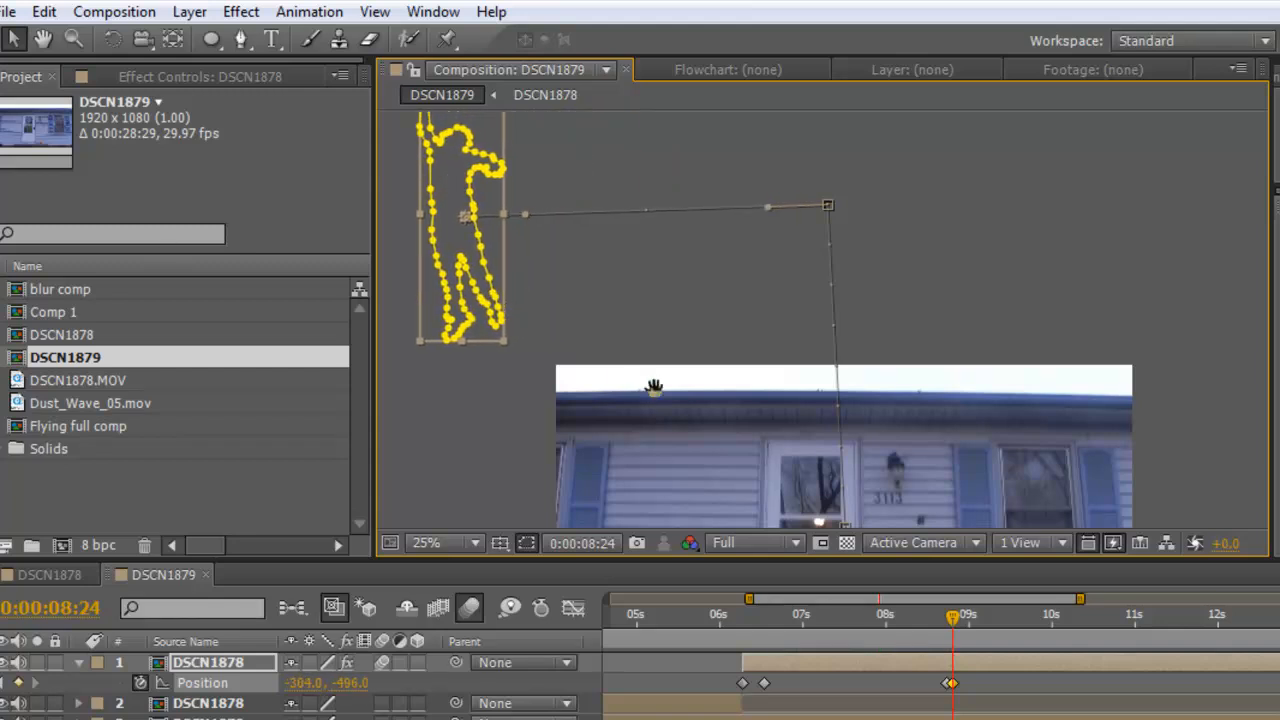
{"action": "left_click_drag", "start_coordinate": [666, 394], "coordinate": [766, 277]}
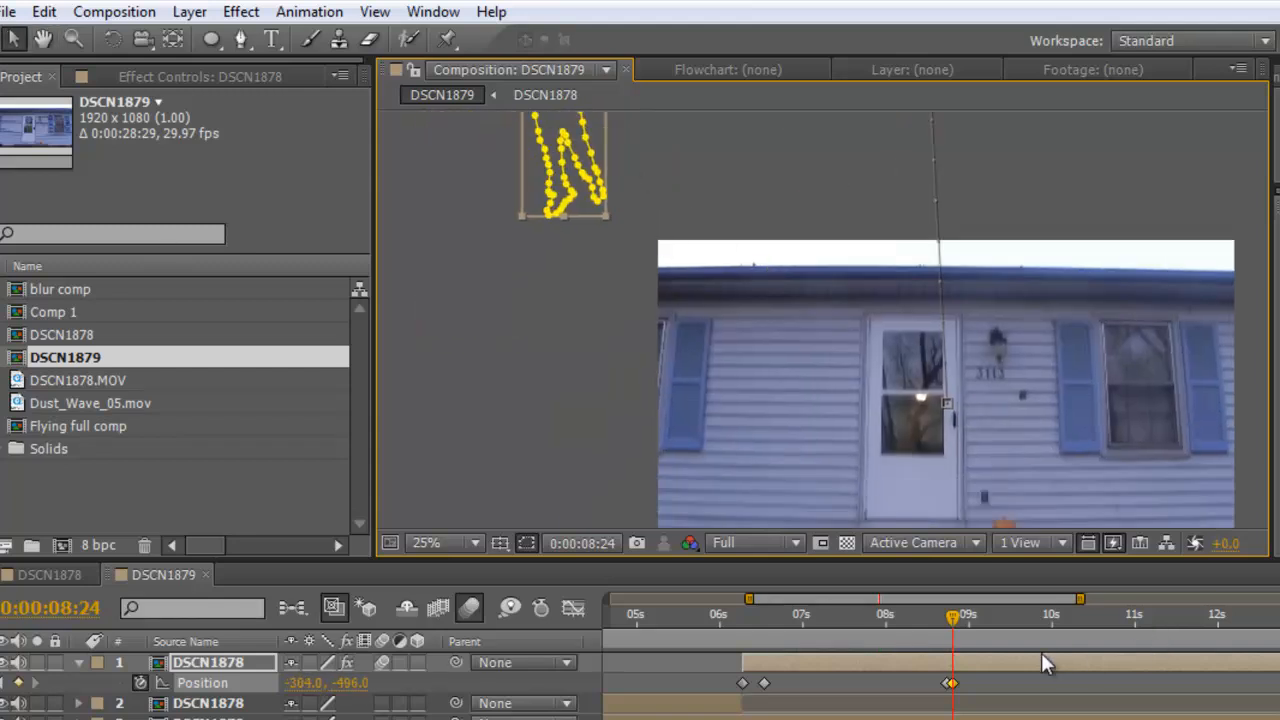
{"action": "left_click_drag", "start_coordinate": [960, 629], "coordinate": [976, 629]}
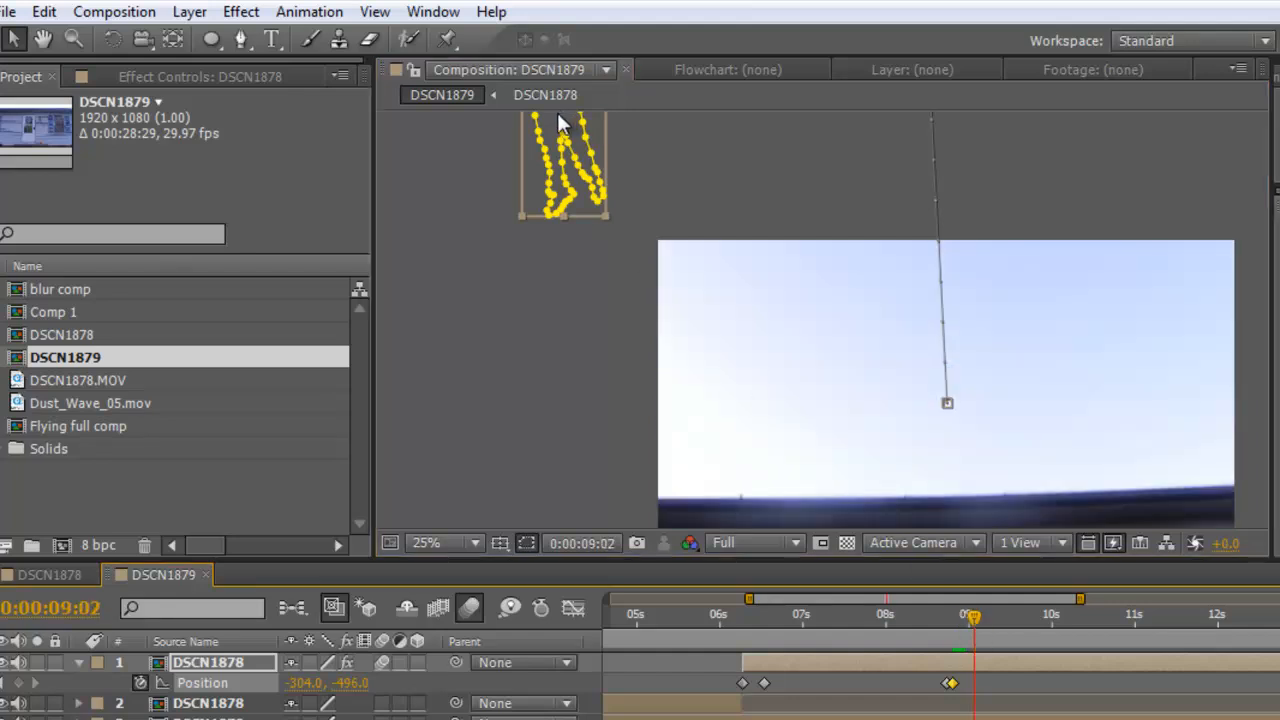
{"action": "left_click_drag", "start_coordinate": [565, 125], "coordinate": [521, 399]}
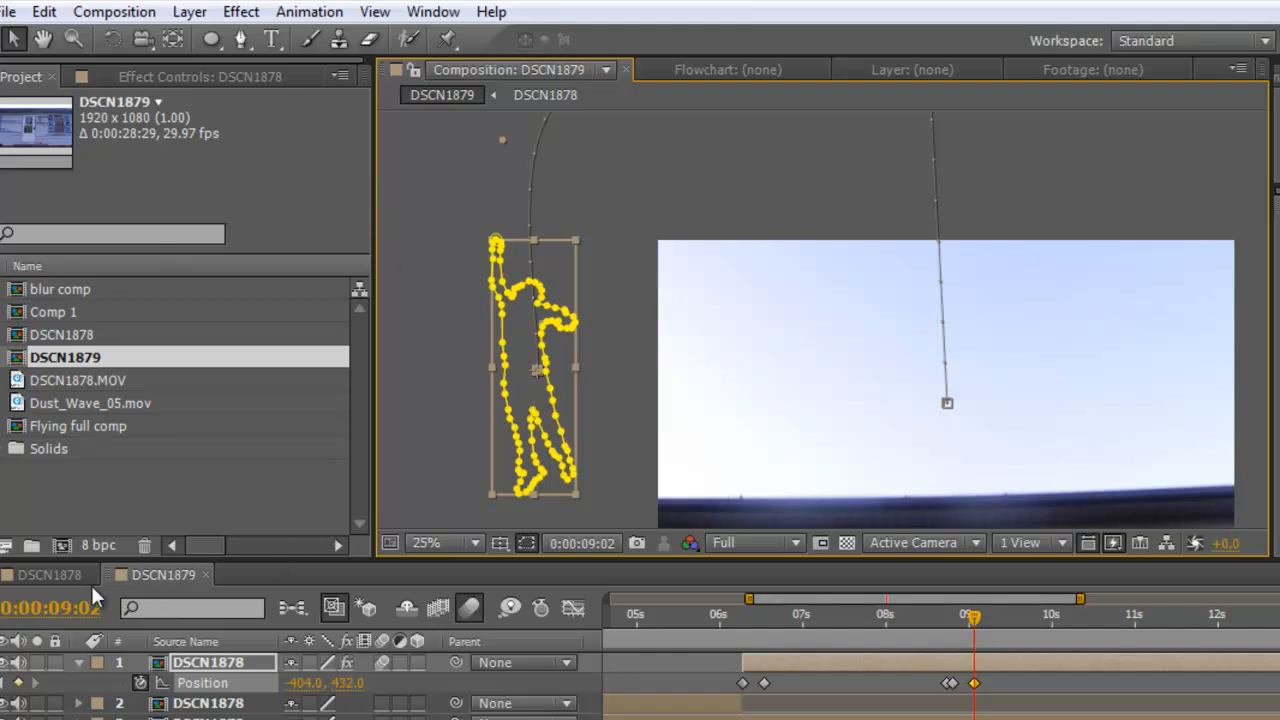
{"action": "right_click", "coordinate": [222, 666]}
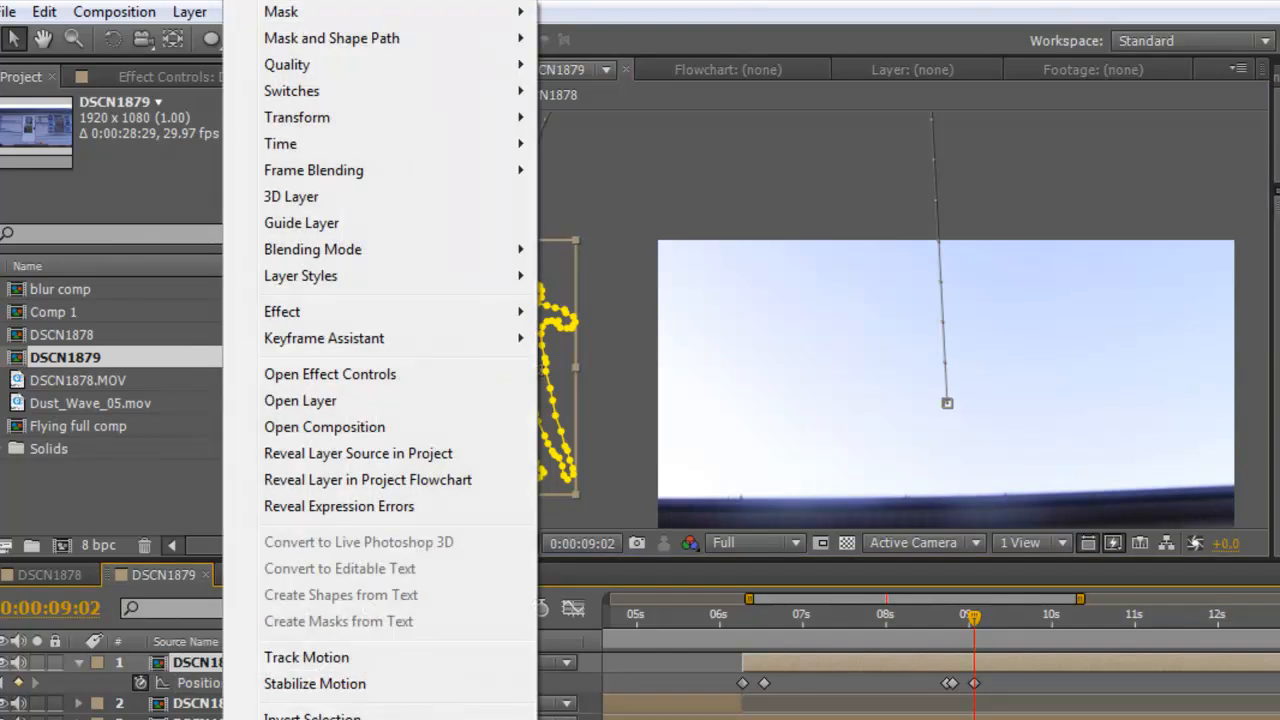
{"action": "mouse_move", "coordinate": [332, 343]}
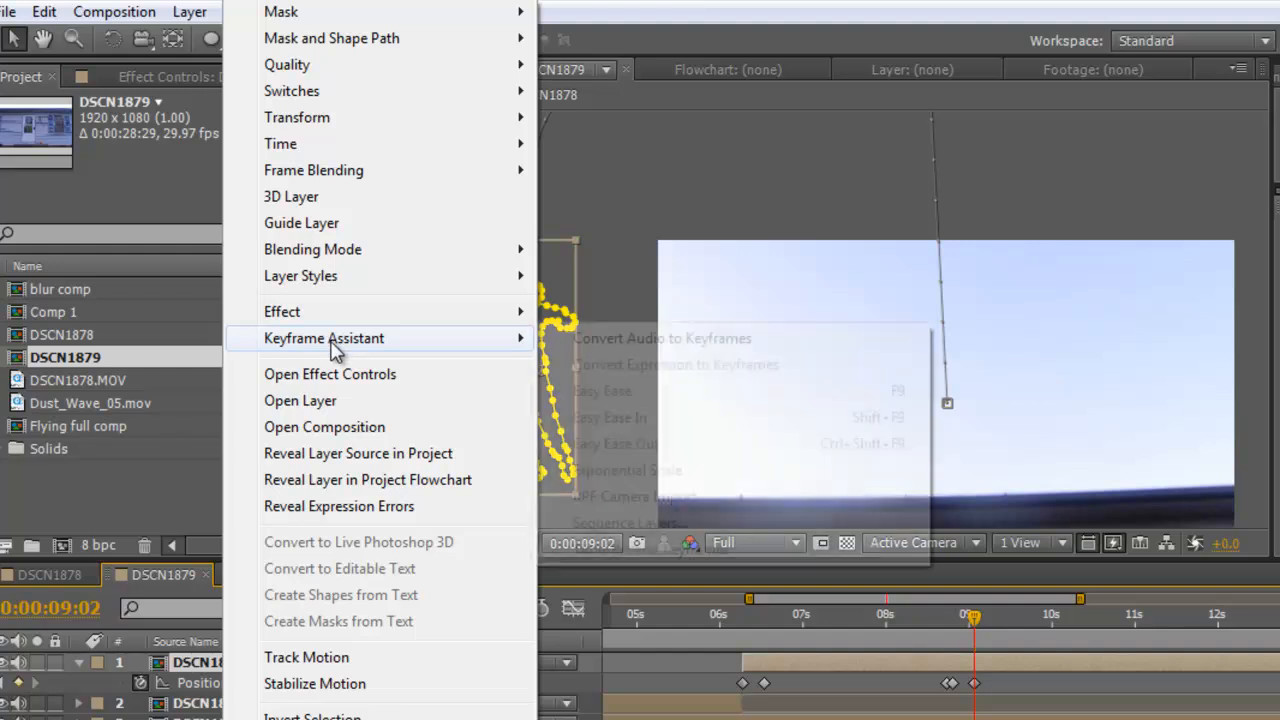
{"action": "mouse_move", "coordinate": [371, 274]}
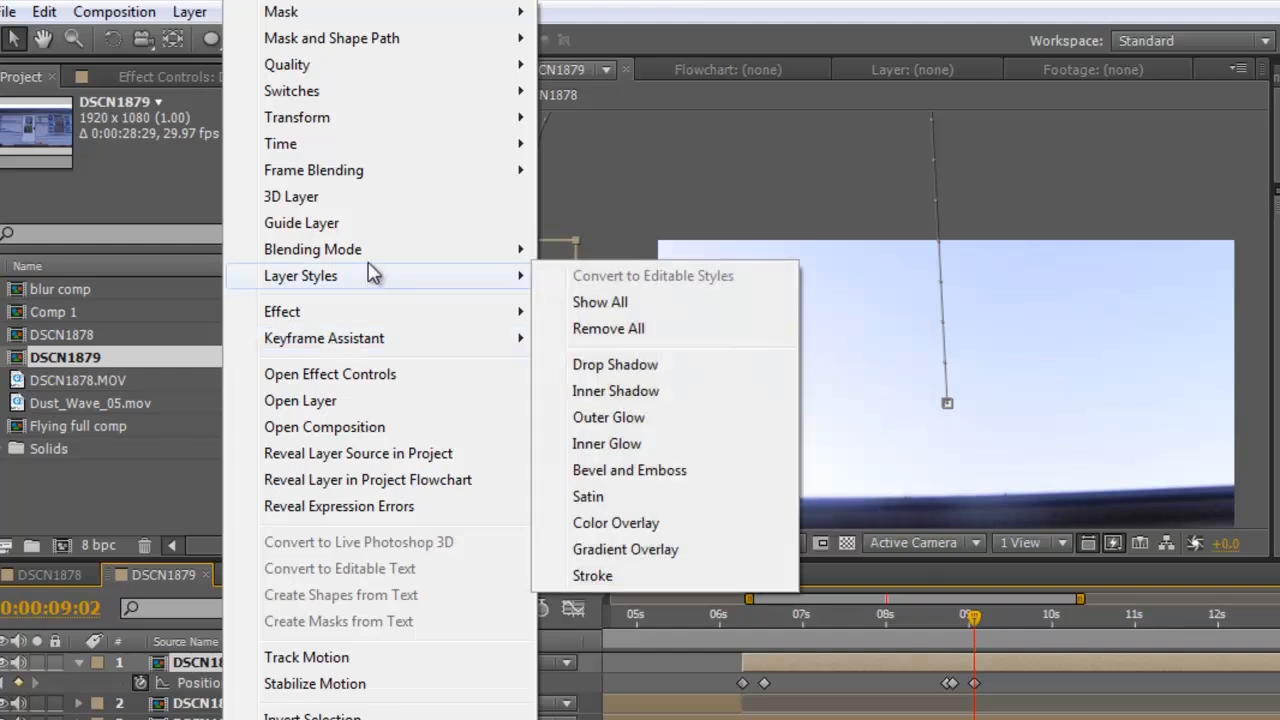
{"action": "key", "text": "Escape"}
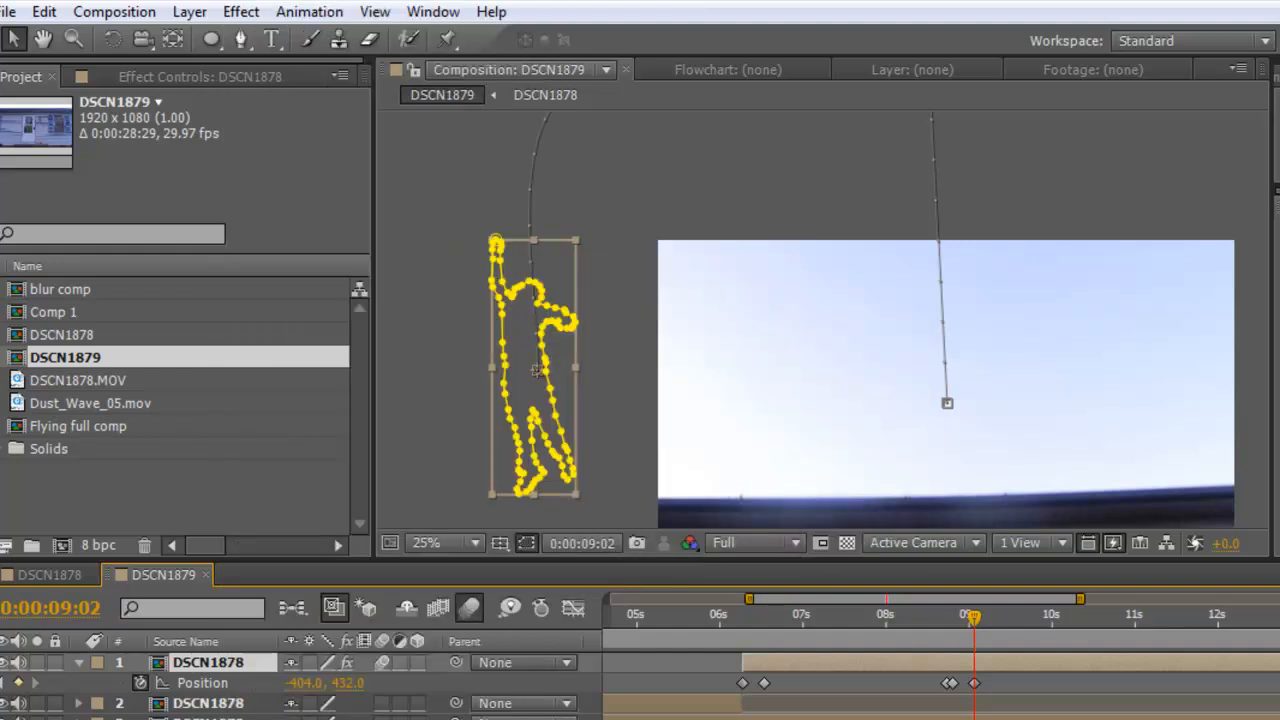
Start Rotation keyframes for the top DSCN1878 layer at 0:00:09:02 and set its rotation to 90° at 0:00:09:03
{"action": "key", "text": "r"}
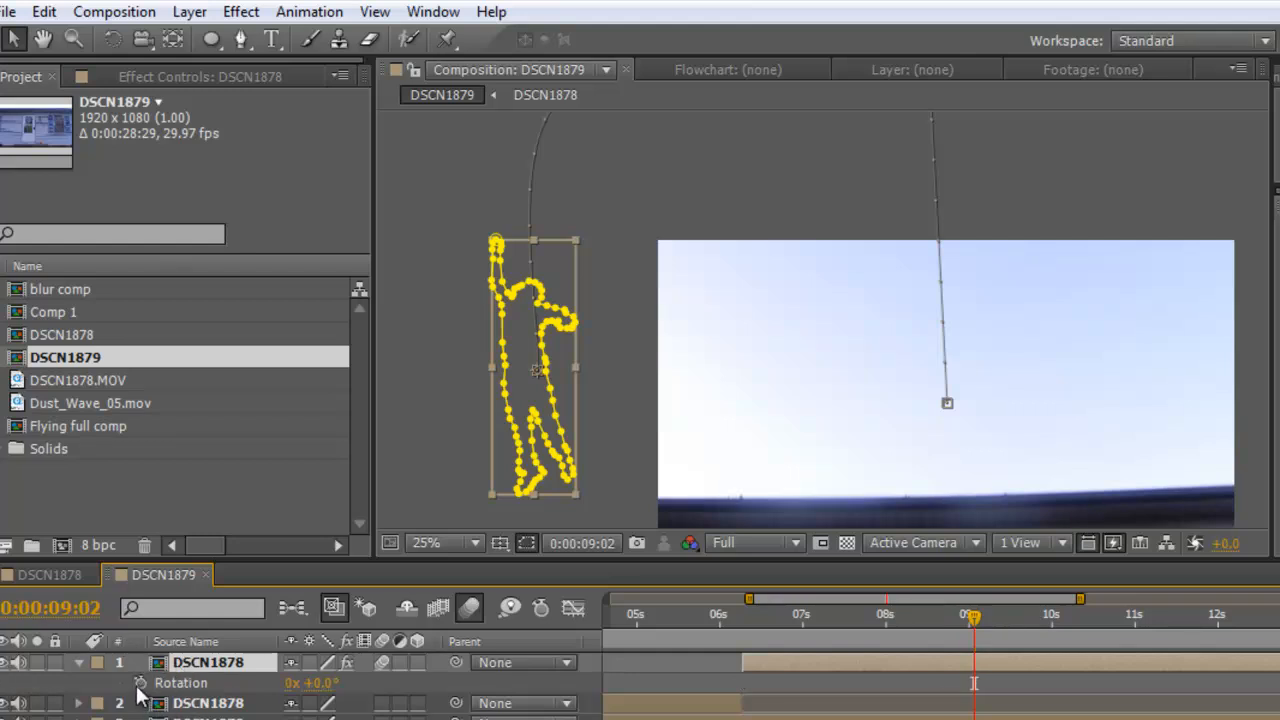
{"action": "left_click", "coordinate": [140, 683]}
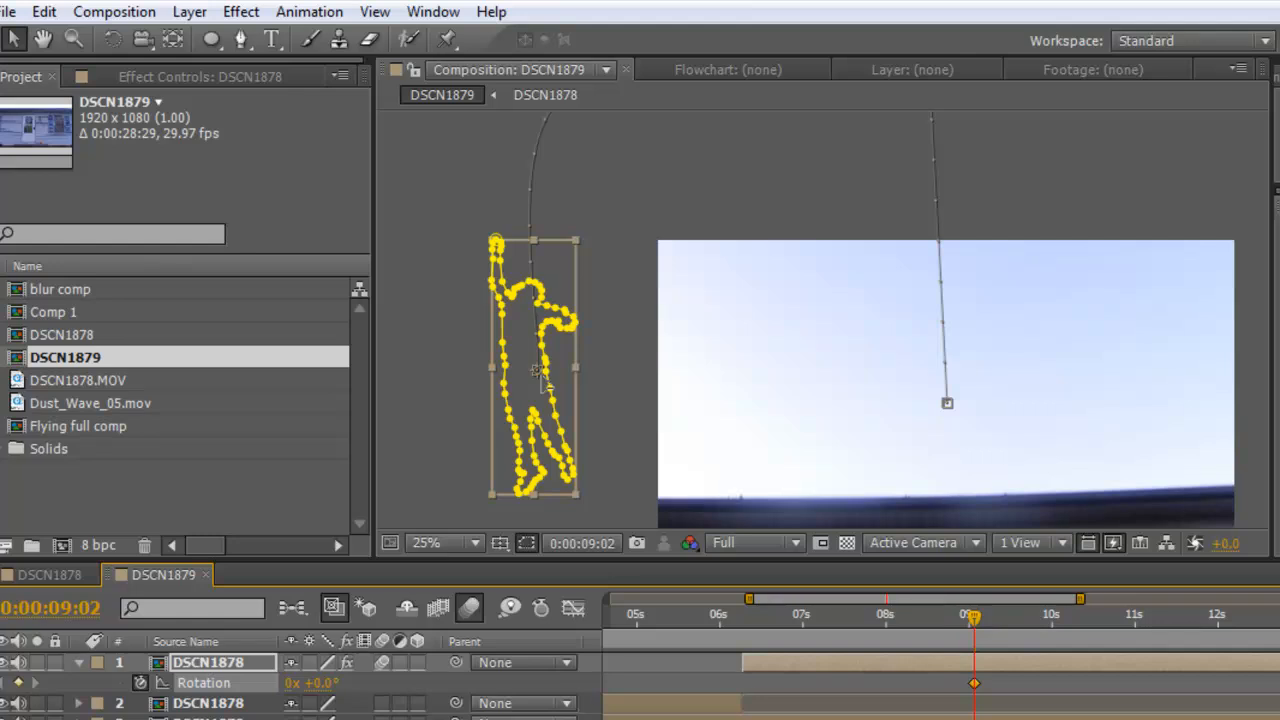
{"action": "key", "text": "Page_Down"}
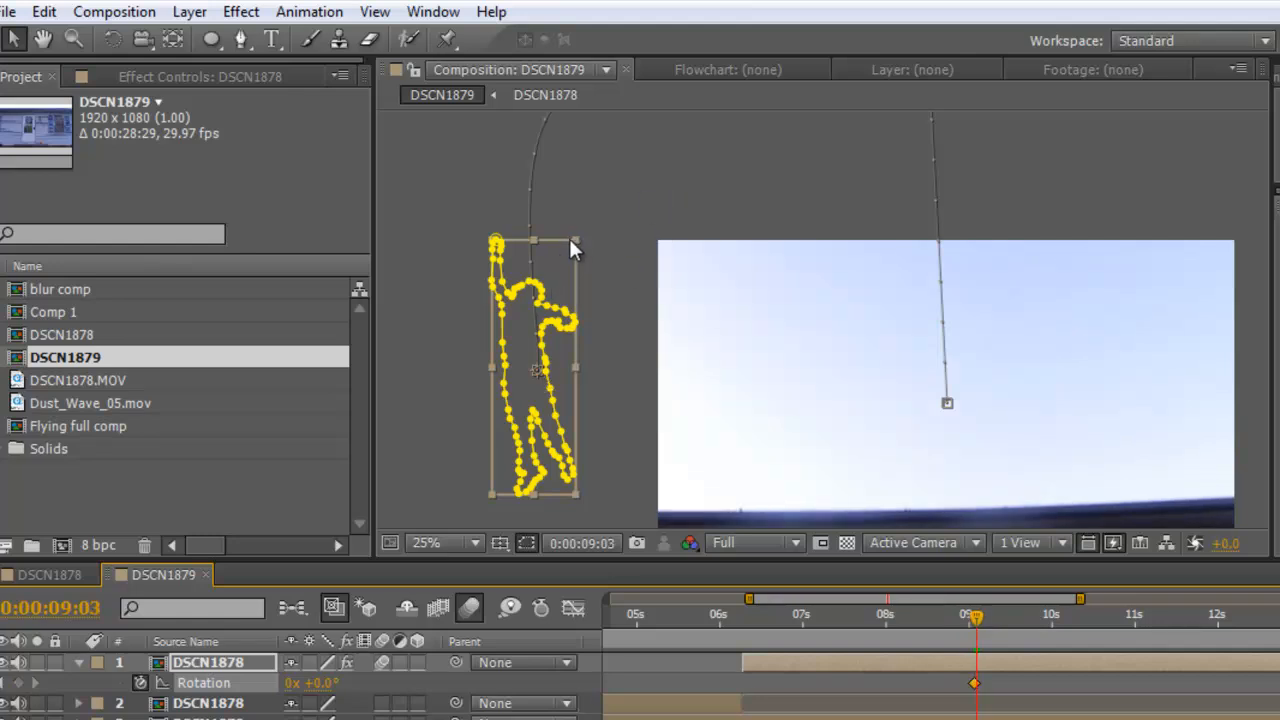
{"action": "left_click_drag", "start_coordinate": [580, 240], "coordinate": [610, 256]}
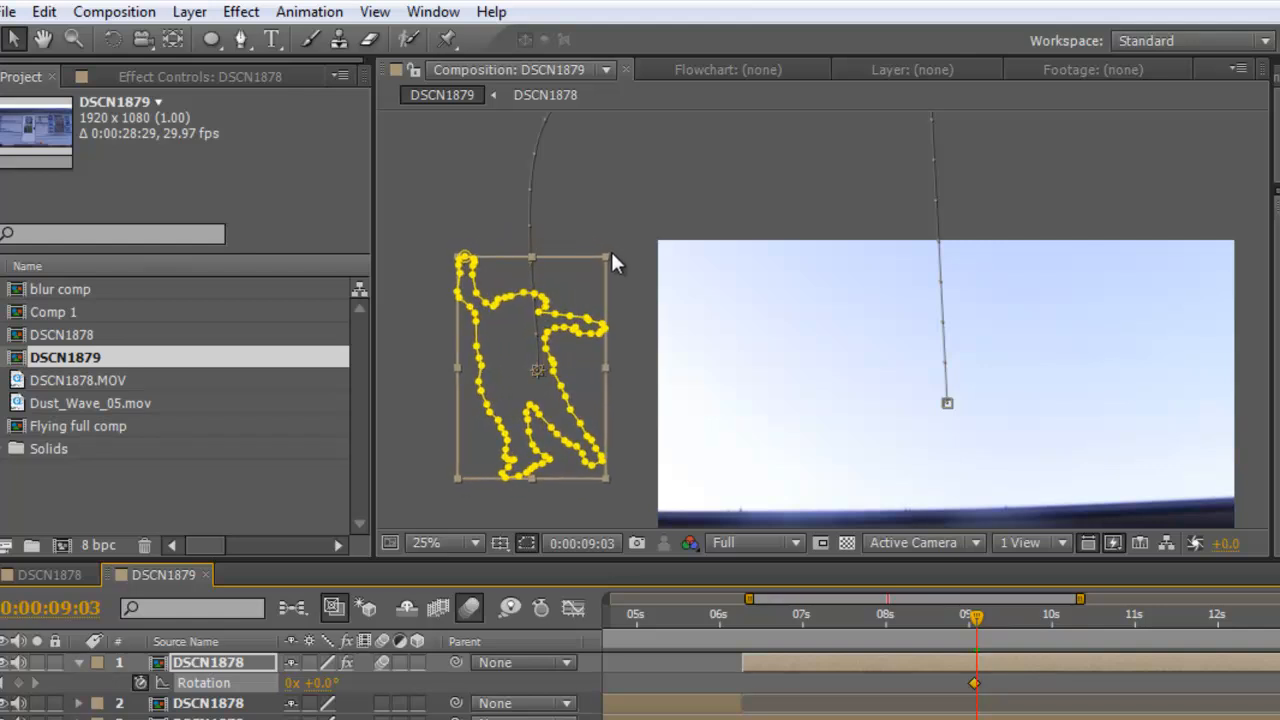
{"action": "key", "text": "ctrl+z"}
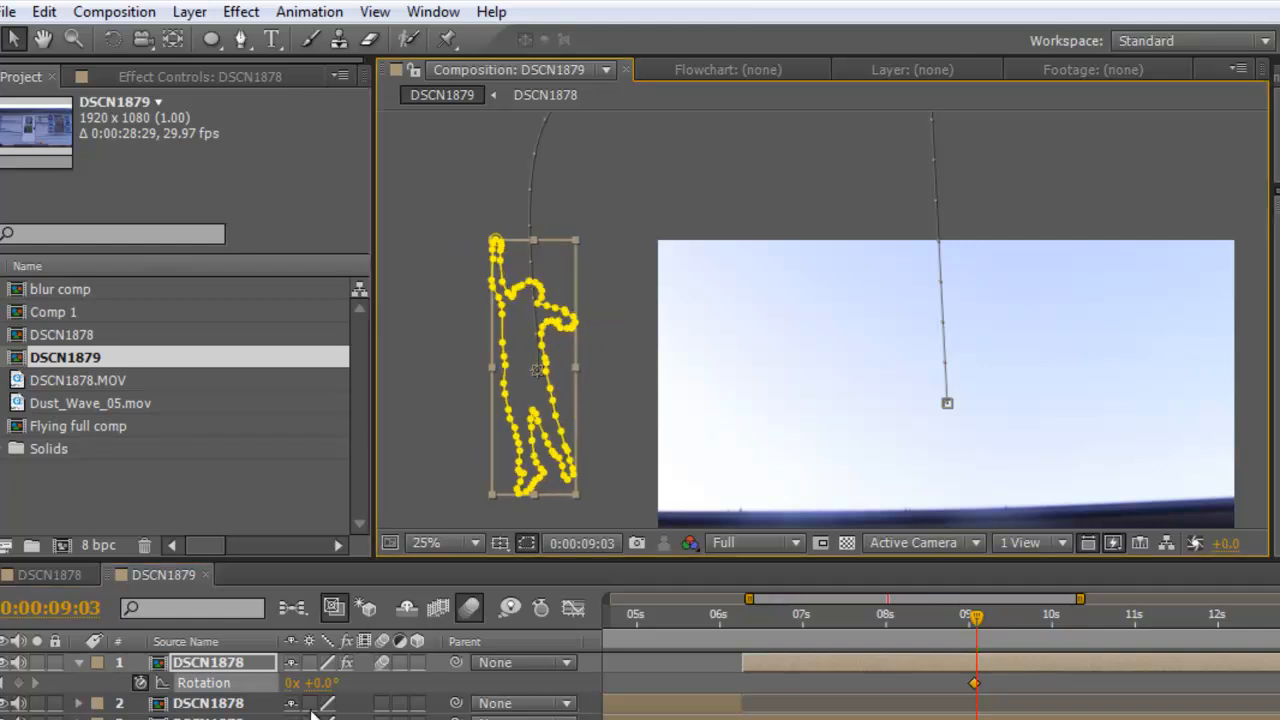
{"action": "left_click_drag", "start_coordinate": [318, 684], "coordinate": [447, 706]}
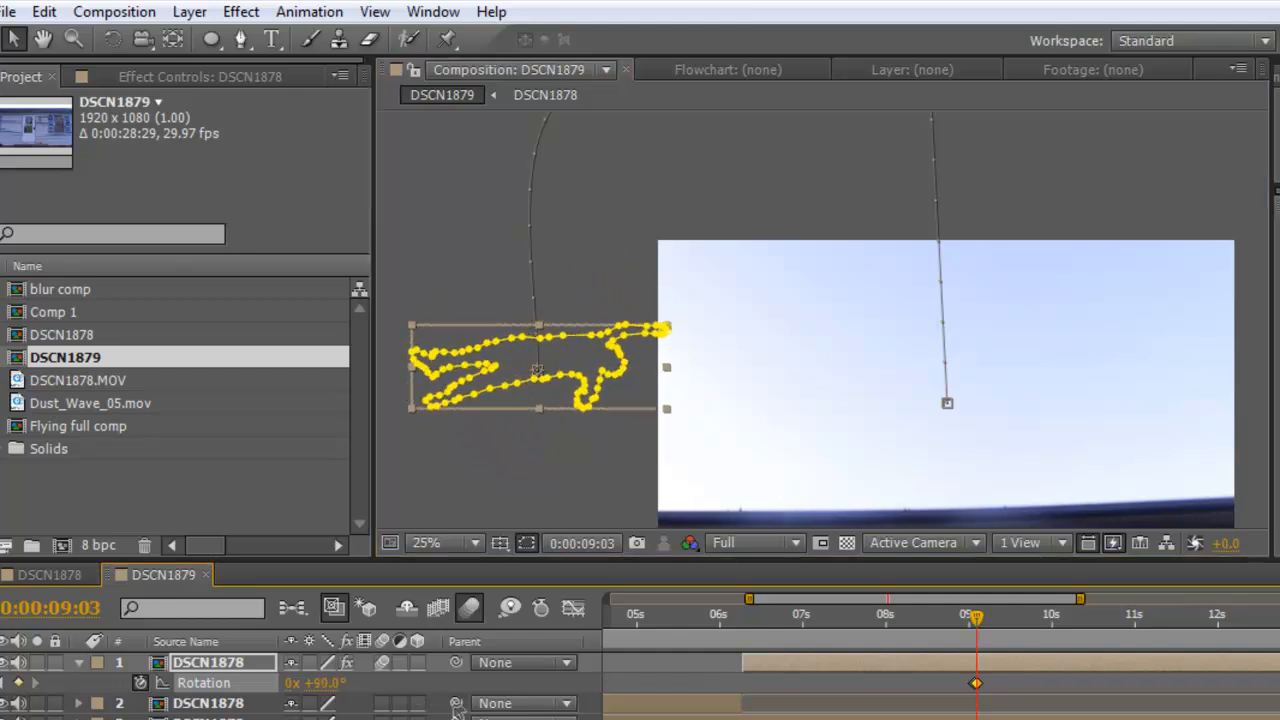
At 0:00:09:03, shift the horizontal jumper left so it lies completely outside the frame
{"action": "left_click_drag", "start_coordinate": [586, 372], "coordinate": [561, 371]}
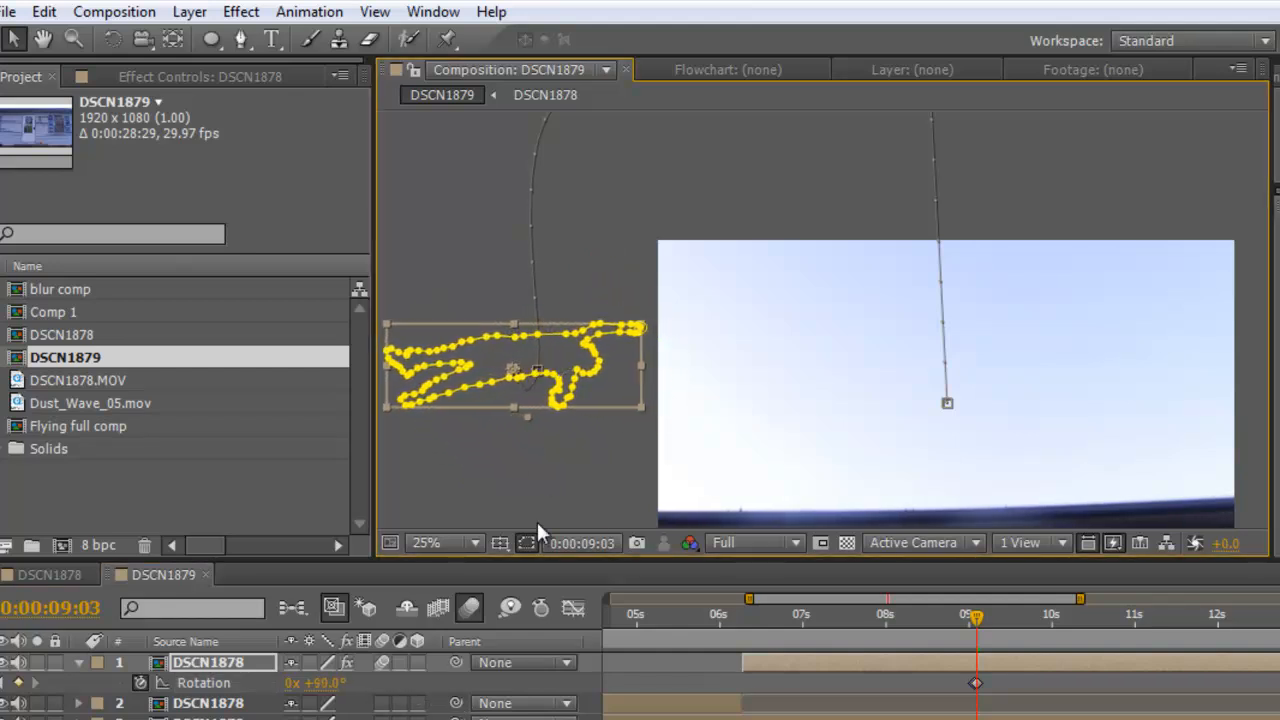
{"action": "left_click_drag", "start_coordinate": [980, 616], "coordinate": [983, 615]}
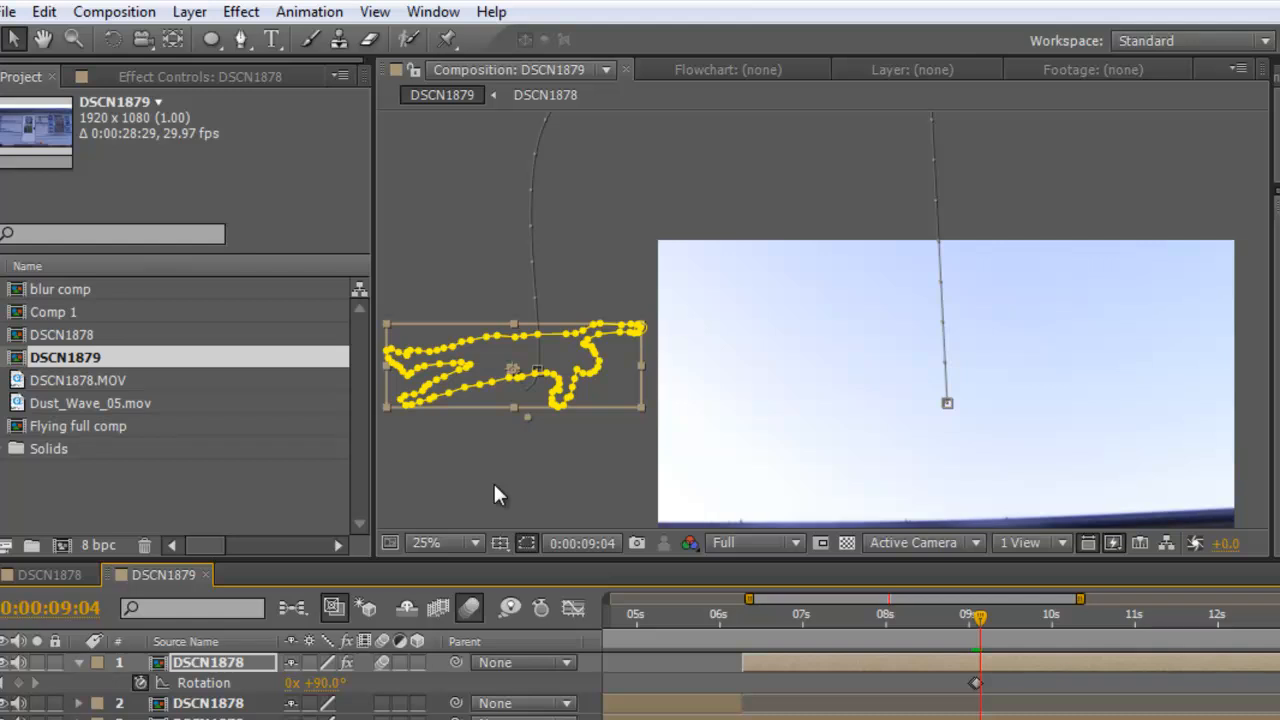
{"action": "mouse_move", "coordinate": [980, 616]}
{"action": "left_mouse_down"}
{"action": "mouse_move", "coordinate": [891, 617]}
{"action": "mouse_move", "coordinate": [974, 618]}
{"action": "left_mouse_up"}
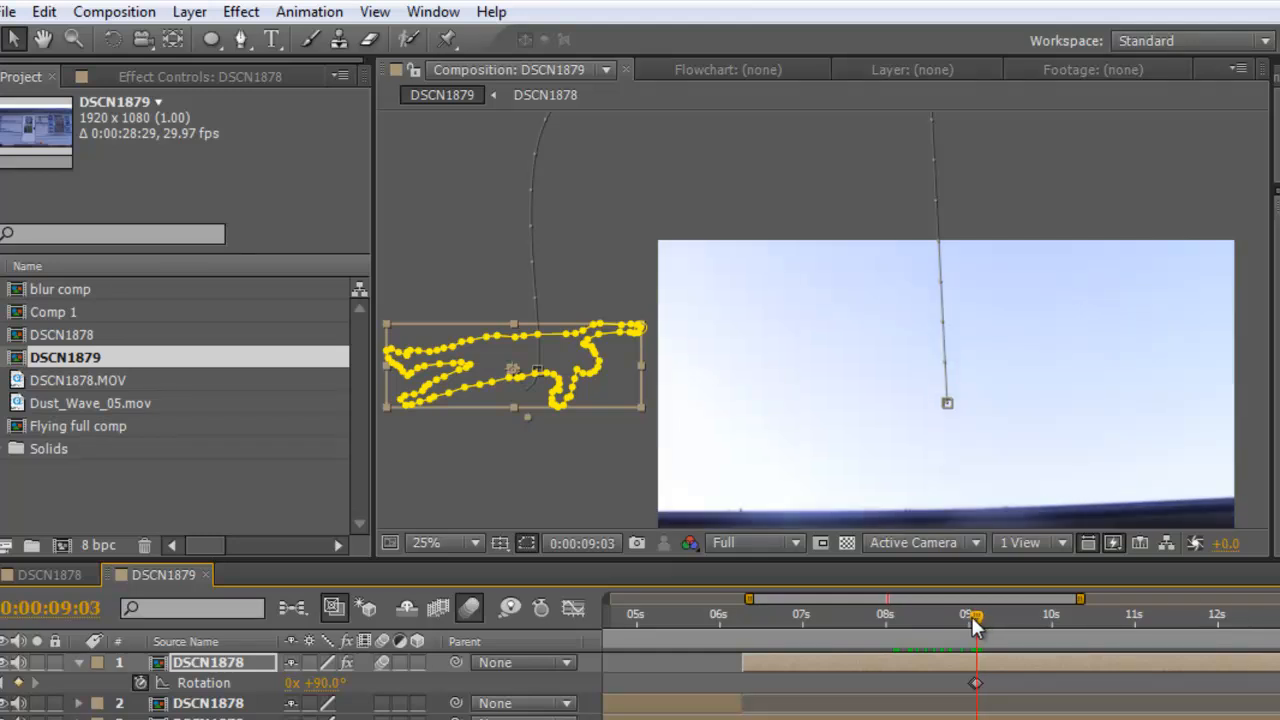
At 0:00:09:09, move the horizontal jumper straight across the sky until it is past the frame's right edge
{"action": "key", "text": "Page_Down"}
{"action": "key", "text": "Page_Down"}
{"action": "key", "text": "Page_Down"}
{"action": "key", "text": "Page_Down"}
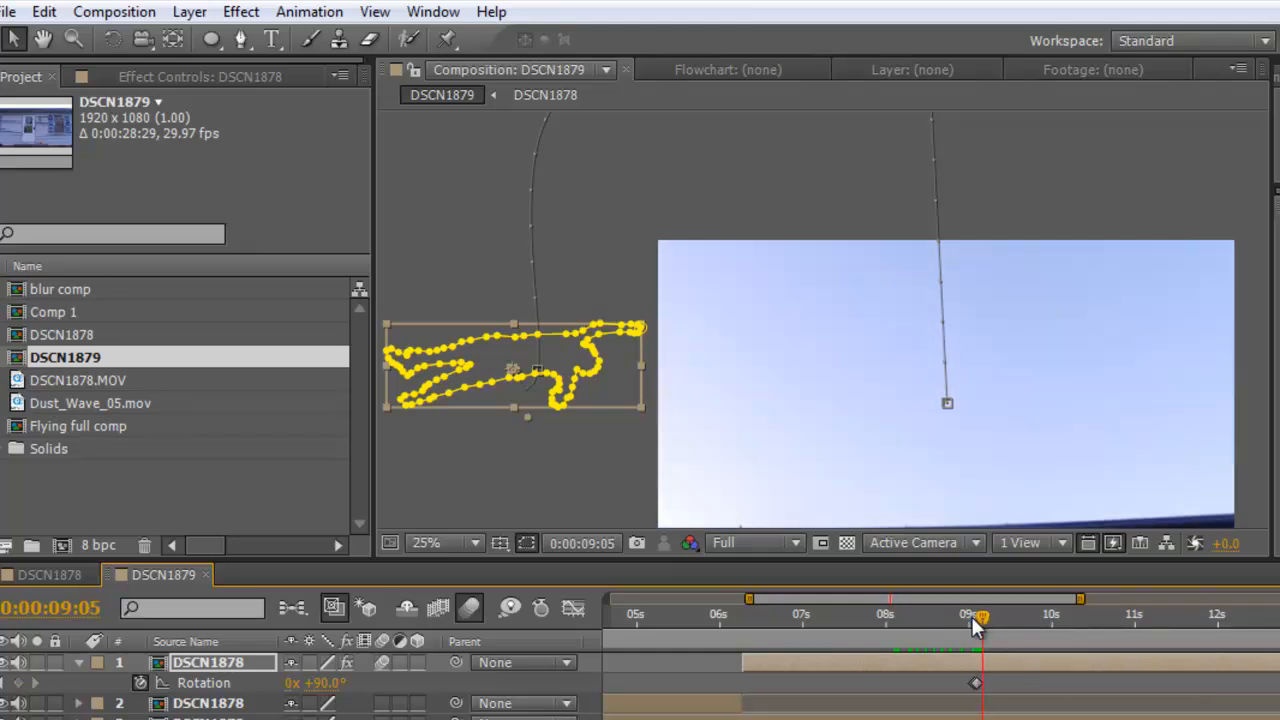
{"action": "key", "text": "Page_Down"}
{"action": "key", "text": "Page_Down"}
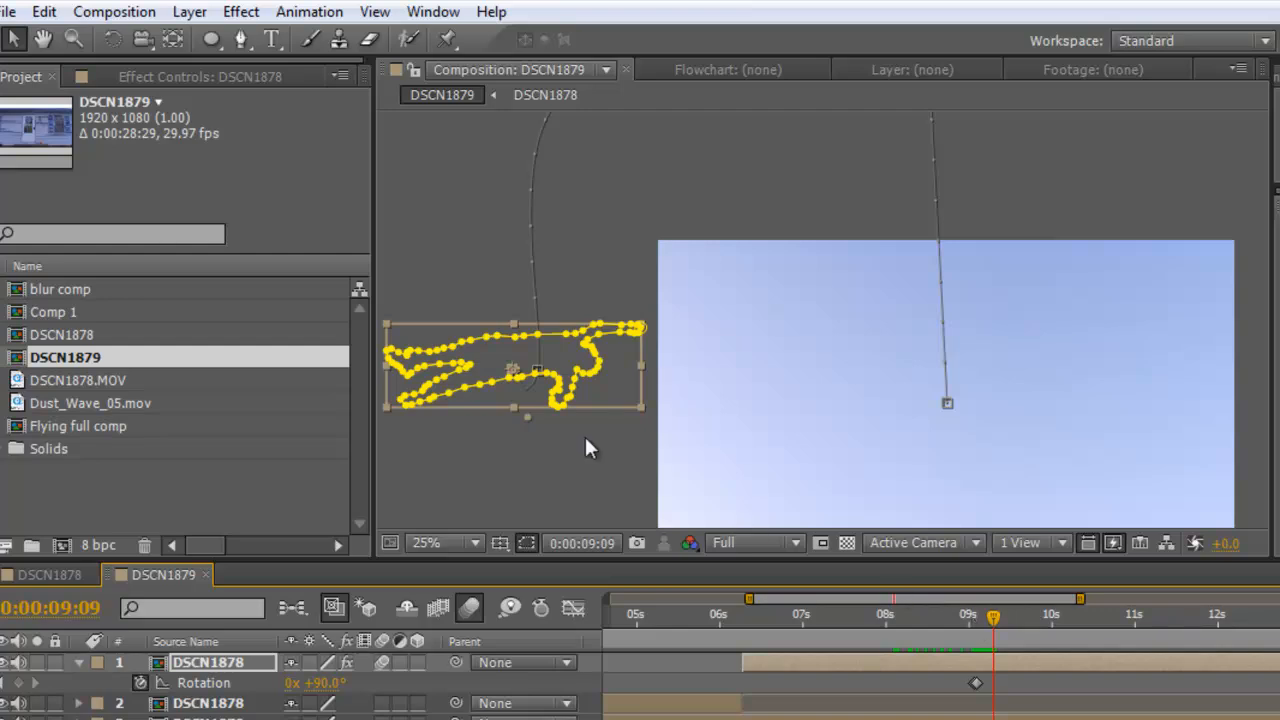
{"action": "left_click_drag", "start_coordinate": [513, 377], "coordinate": [1153, 351]}
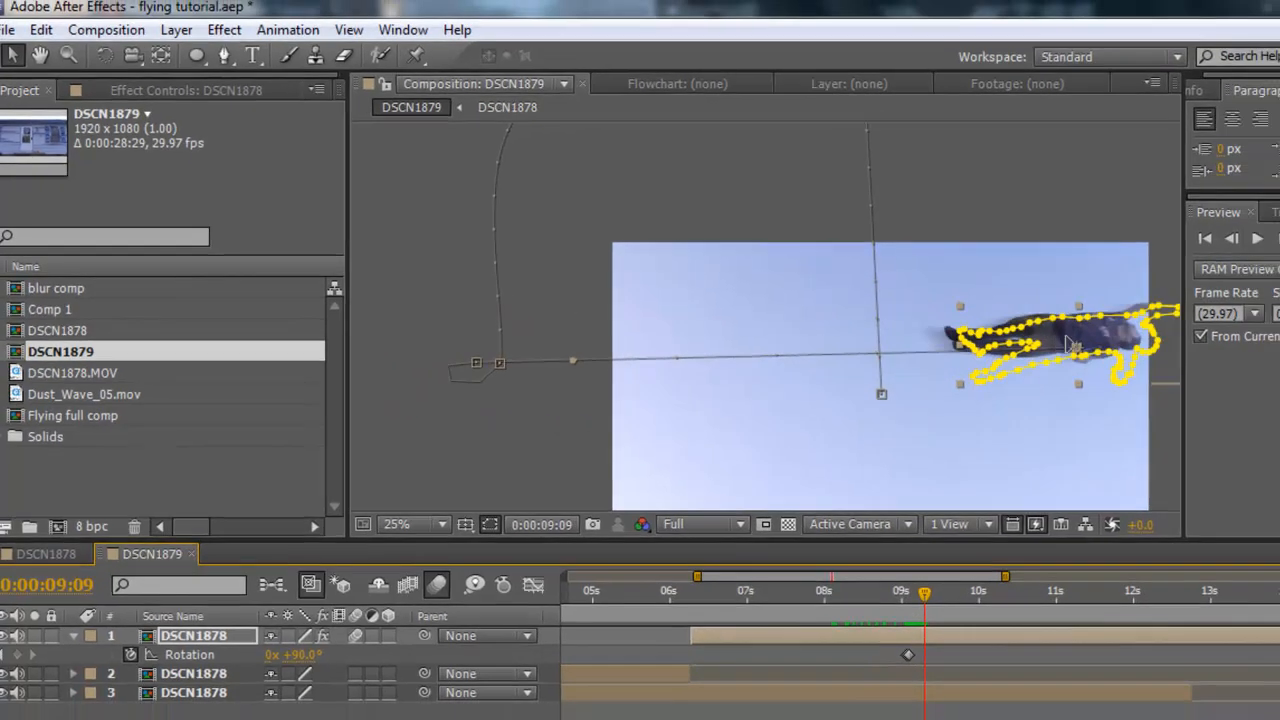
{"action": "left_click_drag", "start_coordinate": [1072, 345], "coordinate": [1180, 355]}
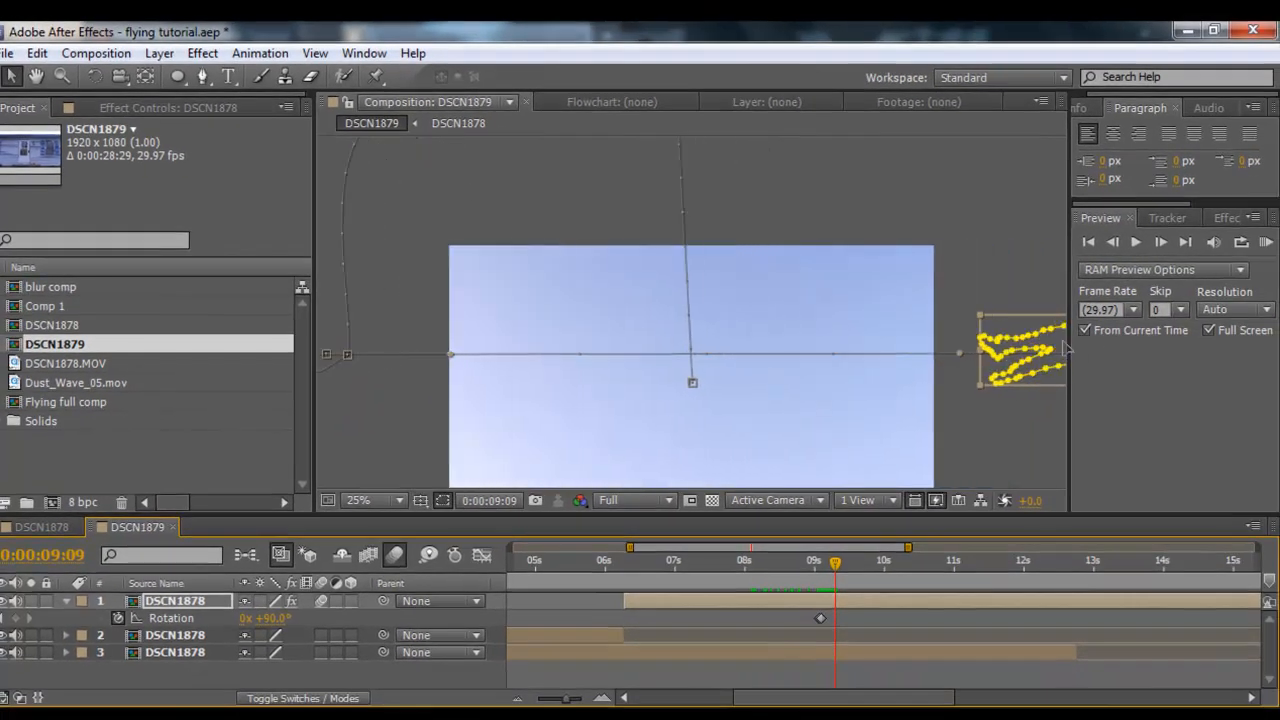
{"action": "left_click_drag", "start_coordinate": [1063, 342], "coordinate": [1063, 342]}
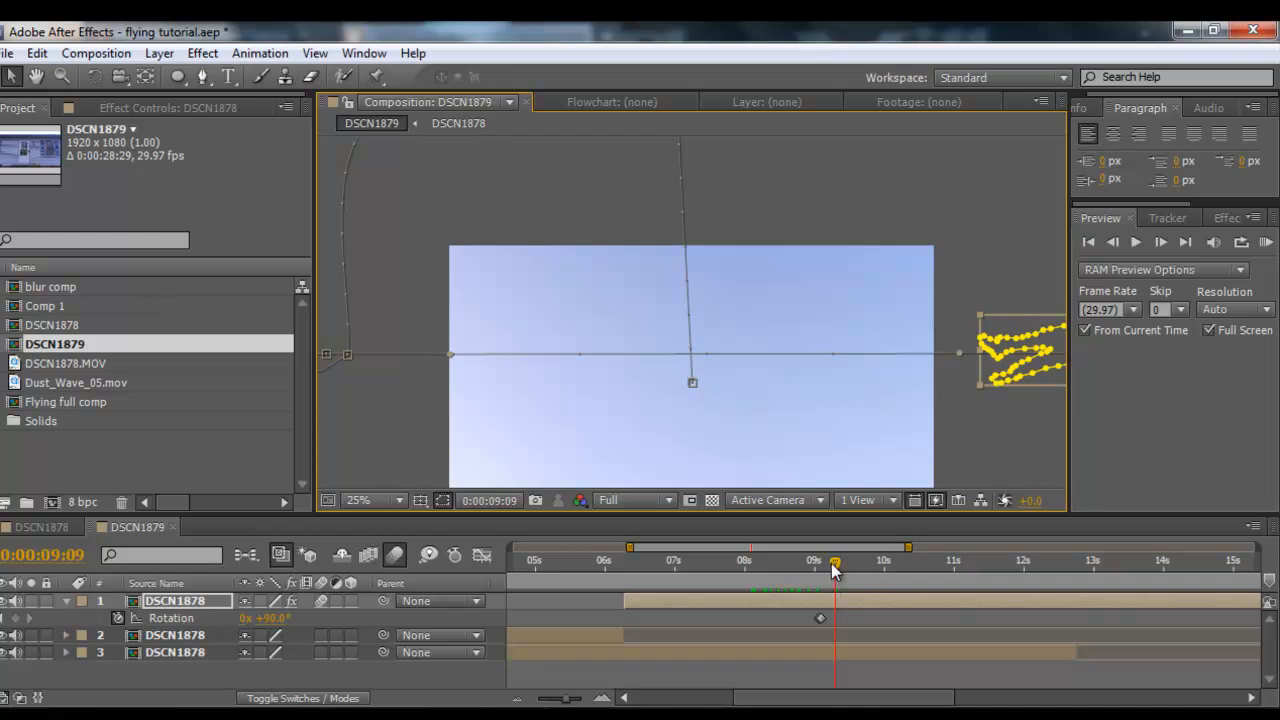
At 0:00:09:05, pull the Puppet pins of the leading arm slightly forward and down to reshape the flying pose
{"action": "left_click_drag", "start_coordinate": [835, 566], "coordinate": [826, 567]}
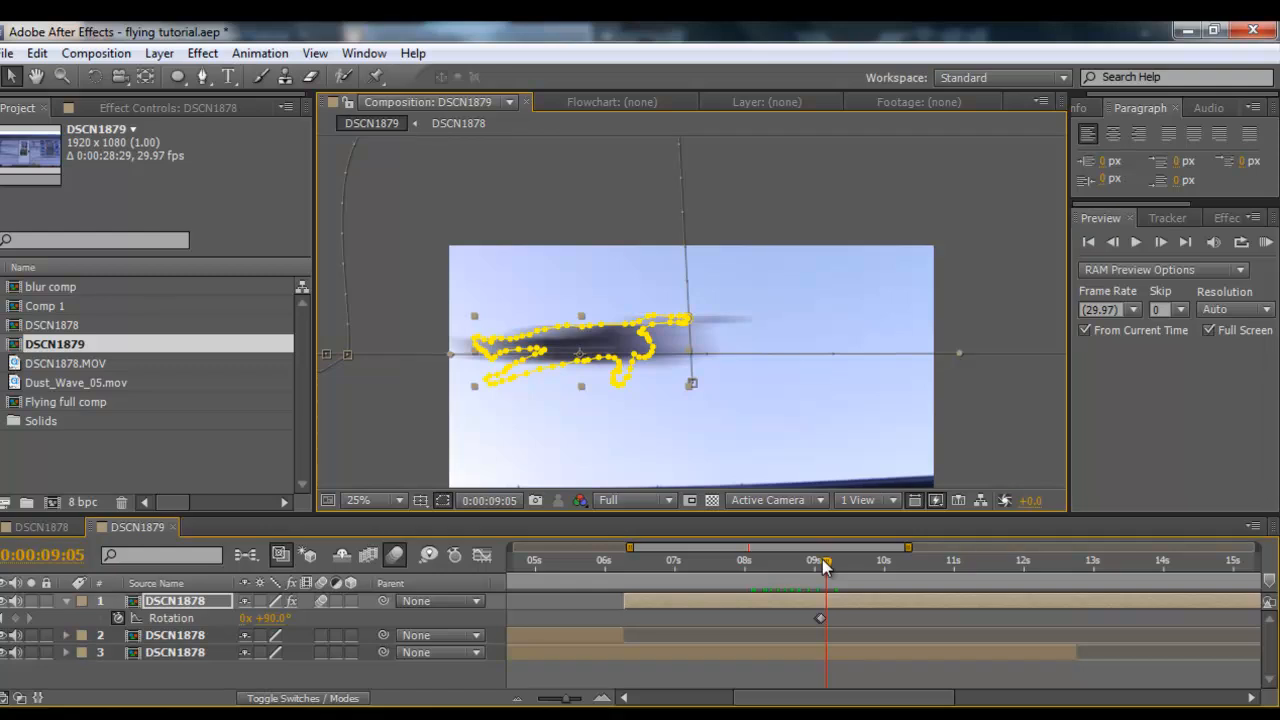
{"action": "left_click", "coordinate": [376, 77]}
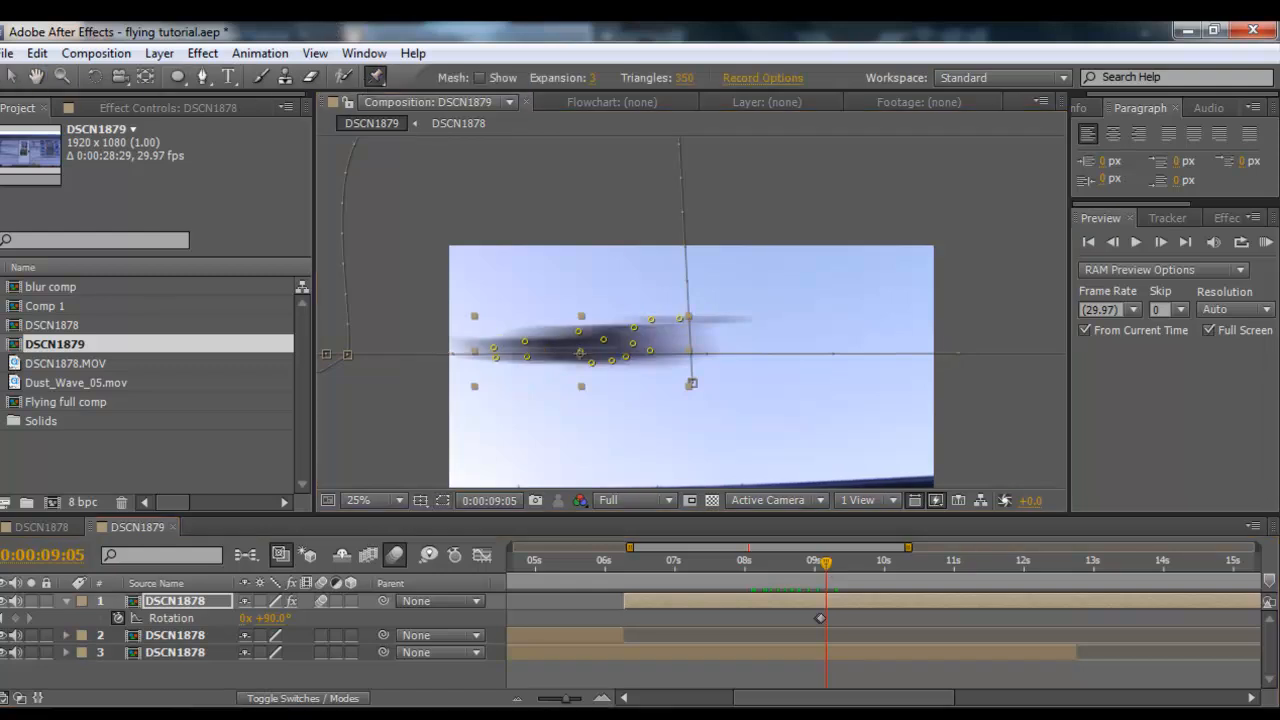
{"action": "left_click", "coordinate": [11, 77]}
{"action": "left_click_drag", "start_coordinate": [653, 319], "coordinate": [705, 344]}
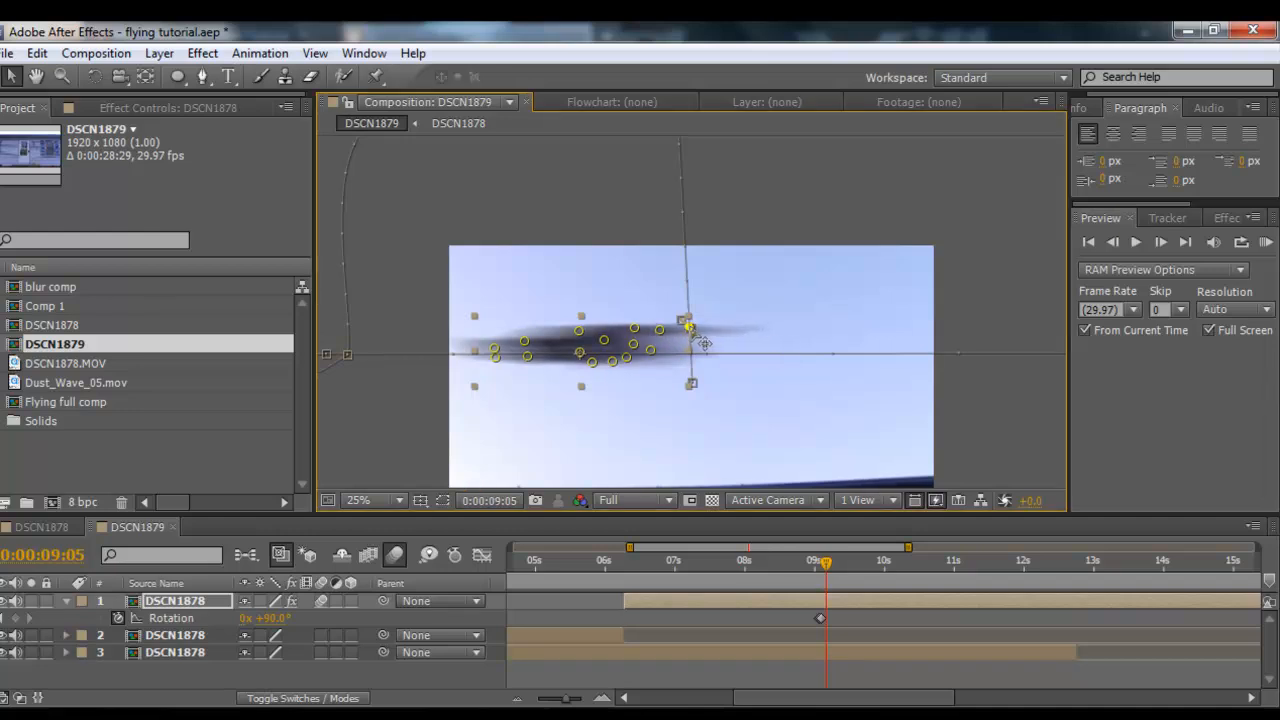
Reveal the layer's keyframes and slow the sideways flight by moving the last Position keyframe to just before the 10-second mark
{"action": "left_click", "coordinate": [846, 560]}
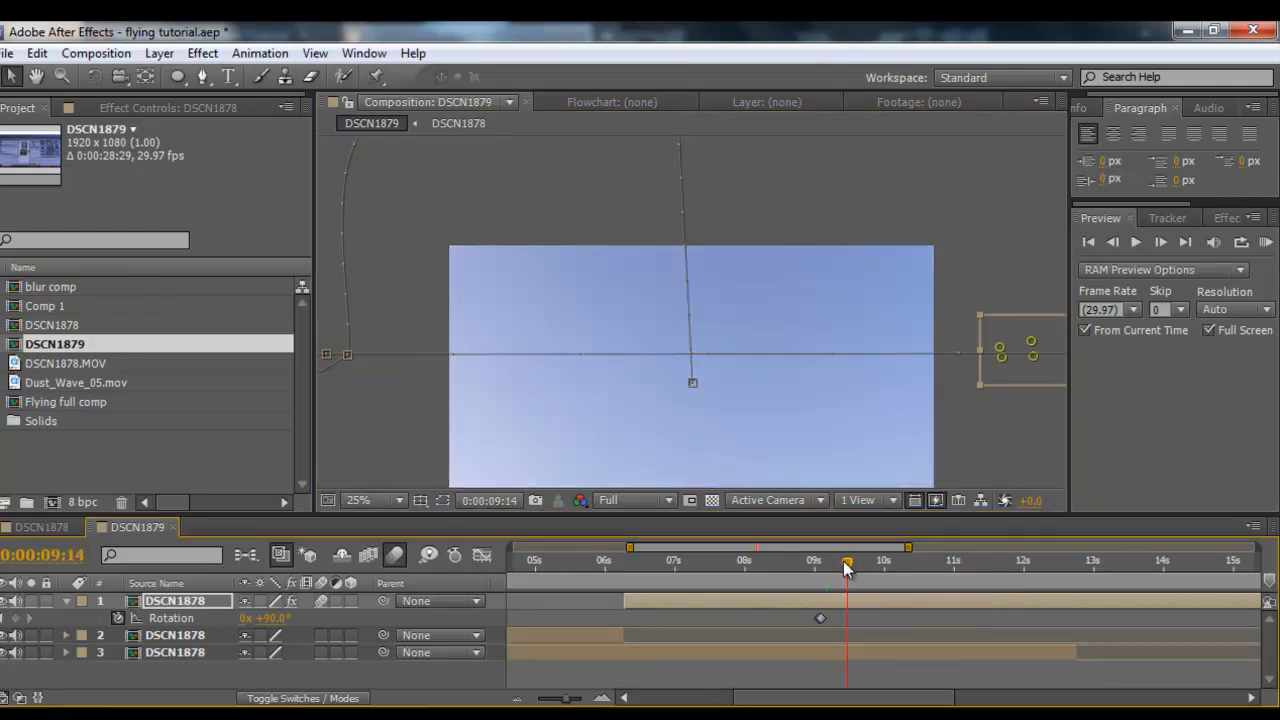
{"action": "mouse_move", "coordinate": [845, 563]}
{"action": "left_mouse_down"}
{"action": "mouse_move", "coordinate": [819, 563]}
{"action": "mouse_move", "coordinate": [830, 565]}
{"action": "left_mouse_up"}
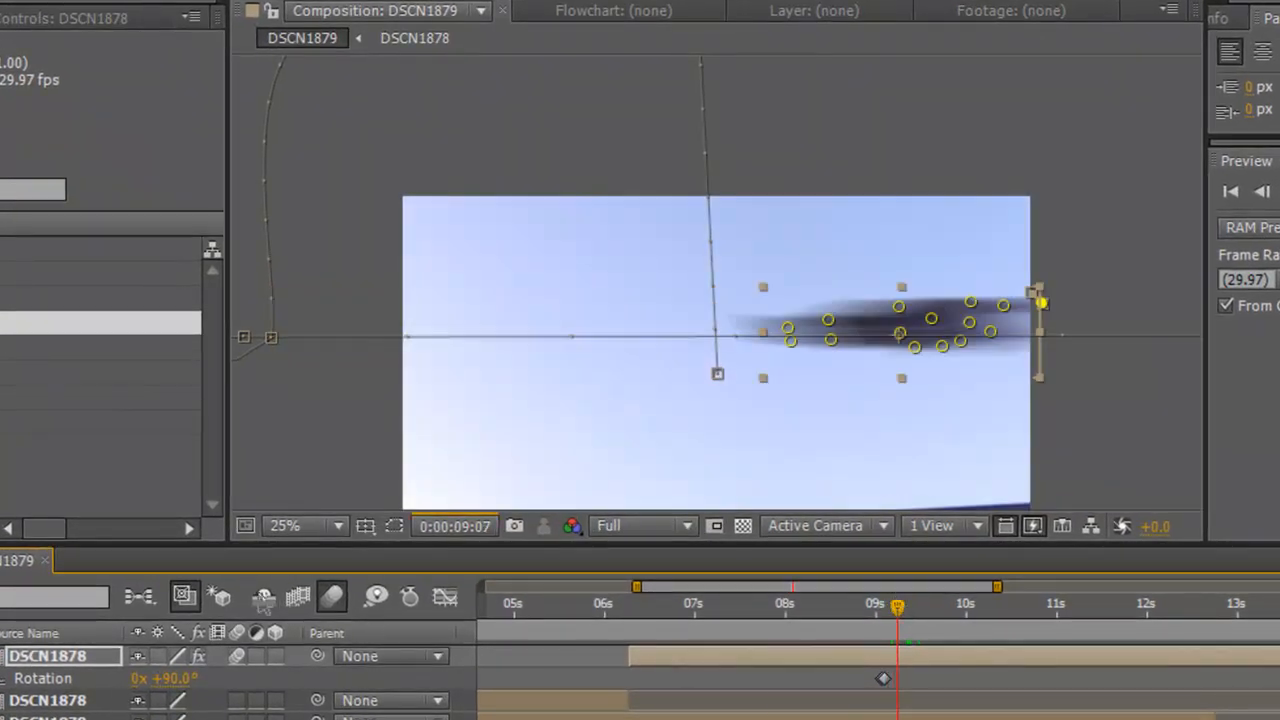
{"action": "key", "text": "u"}
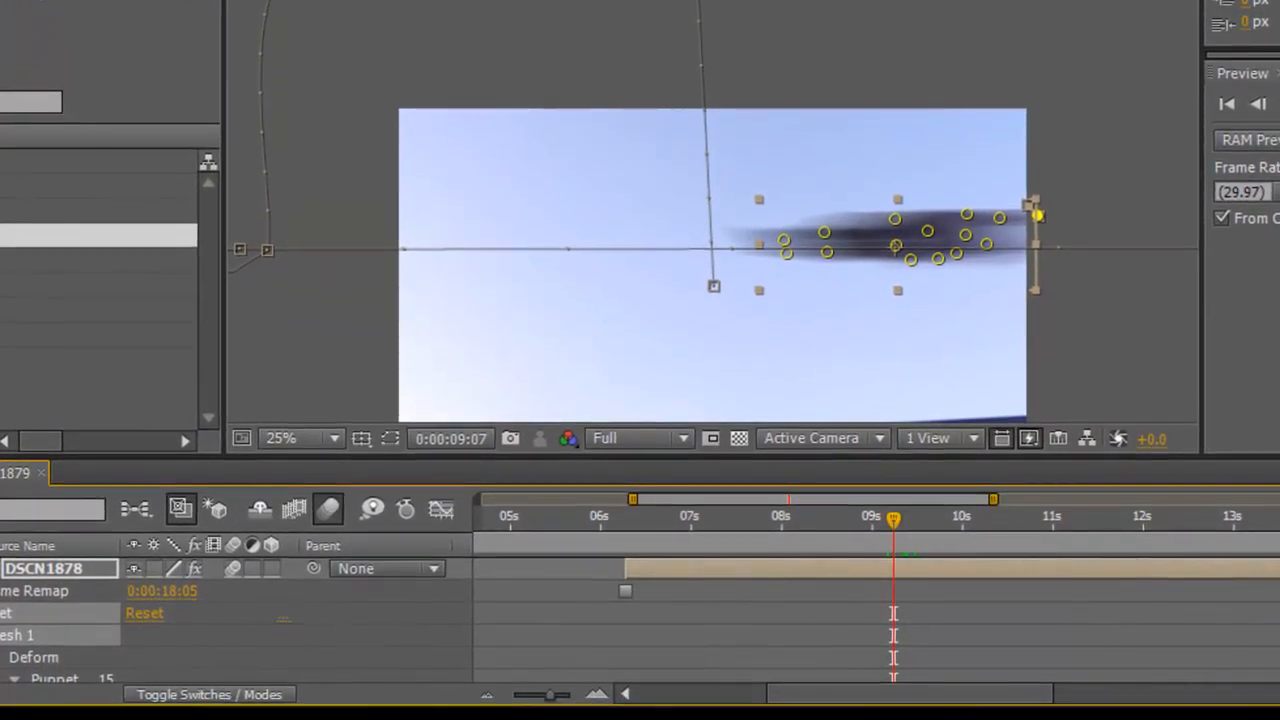
{"action": "scroll", "coordinate": [640, 615], "scroll_direction": "down", "scroll_amount": 15}
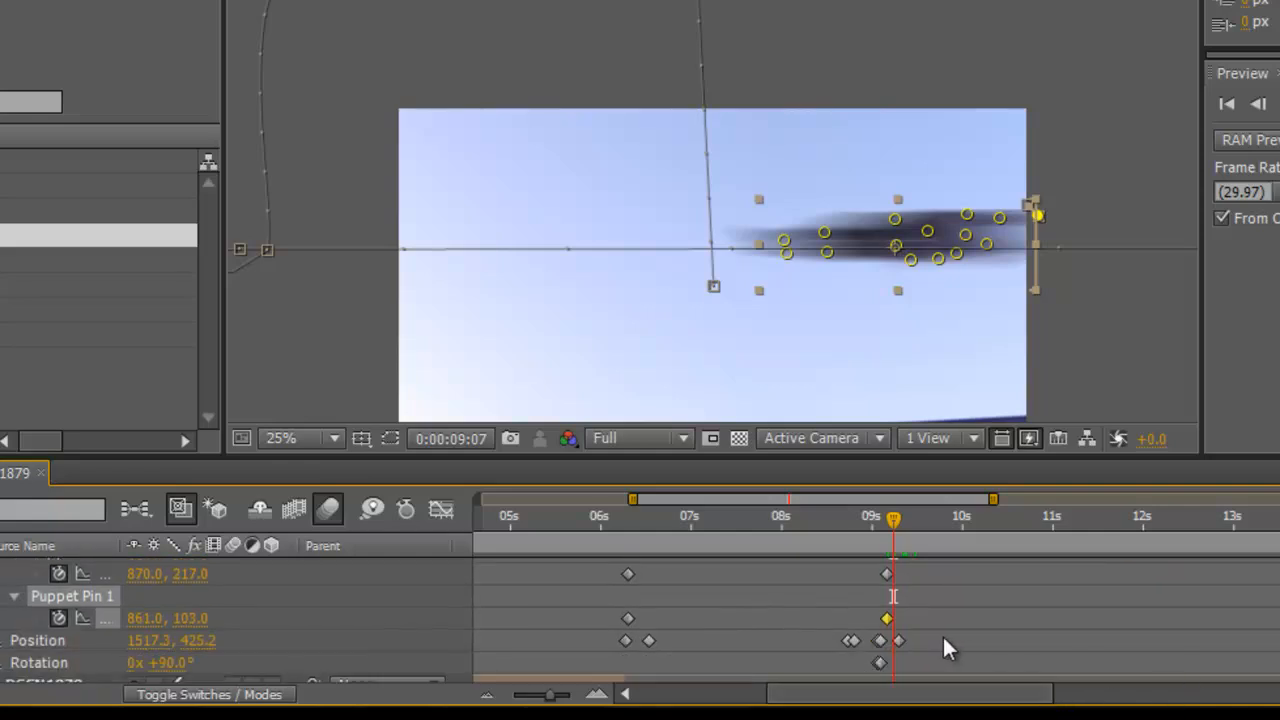
{"action": "left_click_drag", "start_coordinate": [896, 637], "coordinate": [950, 641]}
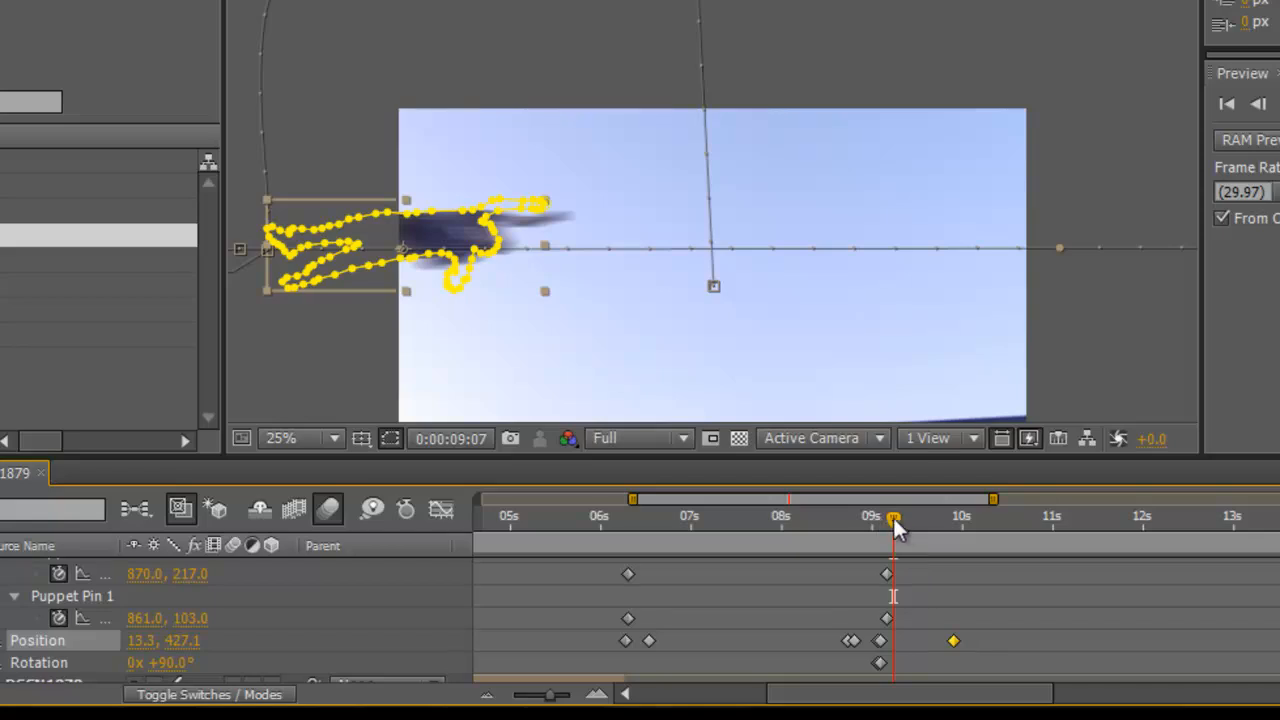
Speed up the sideways flight by moving the last Position keyframe back to 0:00:09:13
{"action": "left_click_drag", "start_coordinate": [893, 516], "coordinate": [934, 518]}
{"action": "left_click", "coordinate": [1104, 314]}
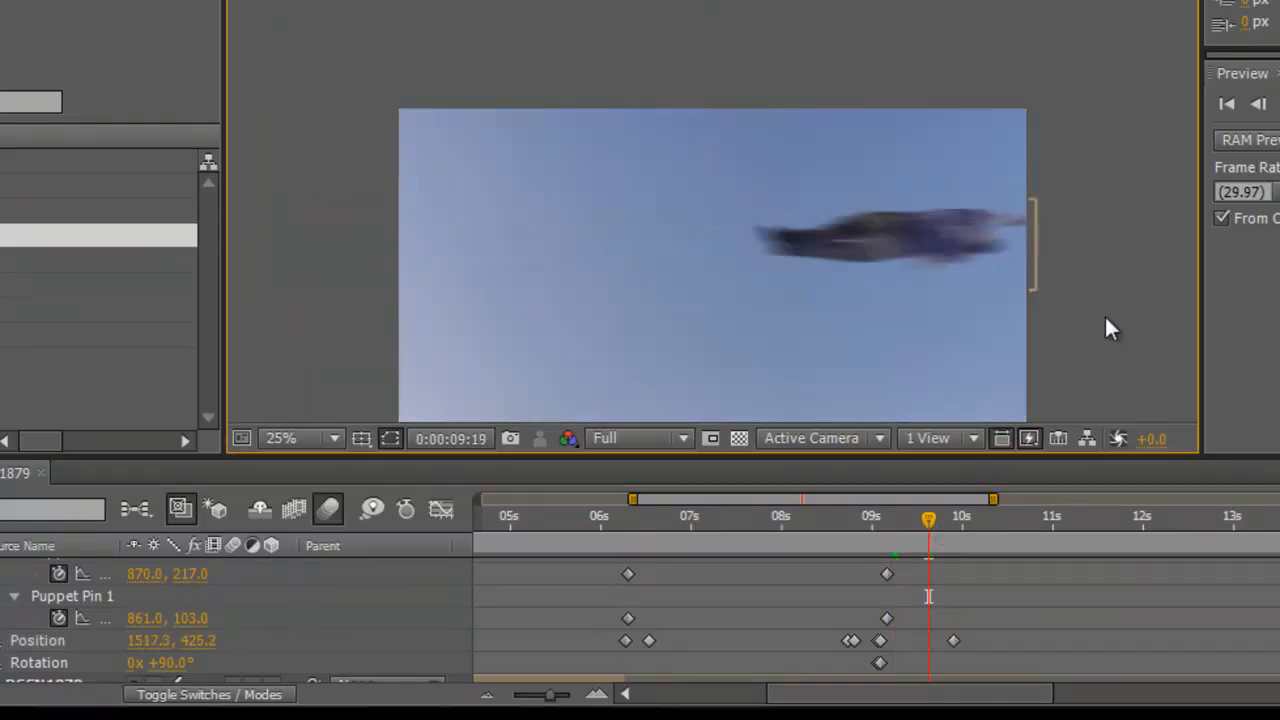
{"action": "mouse_move", "coordinate": [928, 528]}
{"action": "left_mouse_down"}
{"action": "mouse_move", "coordinate": [886, 535]}
{"action": "mouse_move", "coordinate": [932, 519]}
{"action": "mouse_move", "coordinate": [910, 521]}
{"action": "left_mouse_up"}
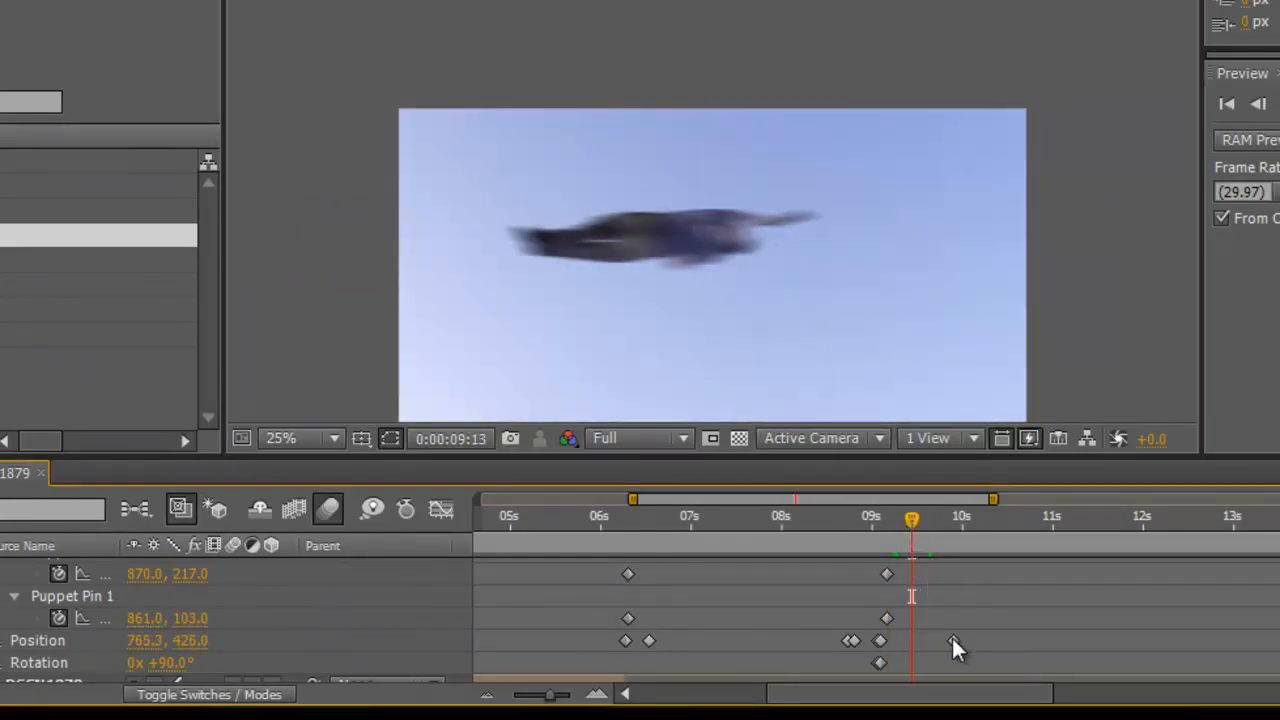
{"action": "left_click_drag", "start_coordinate": [952, 640], "coordinate": [911, 640]}
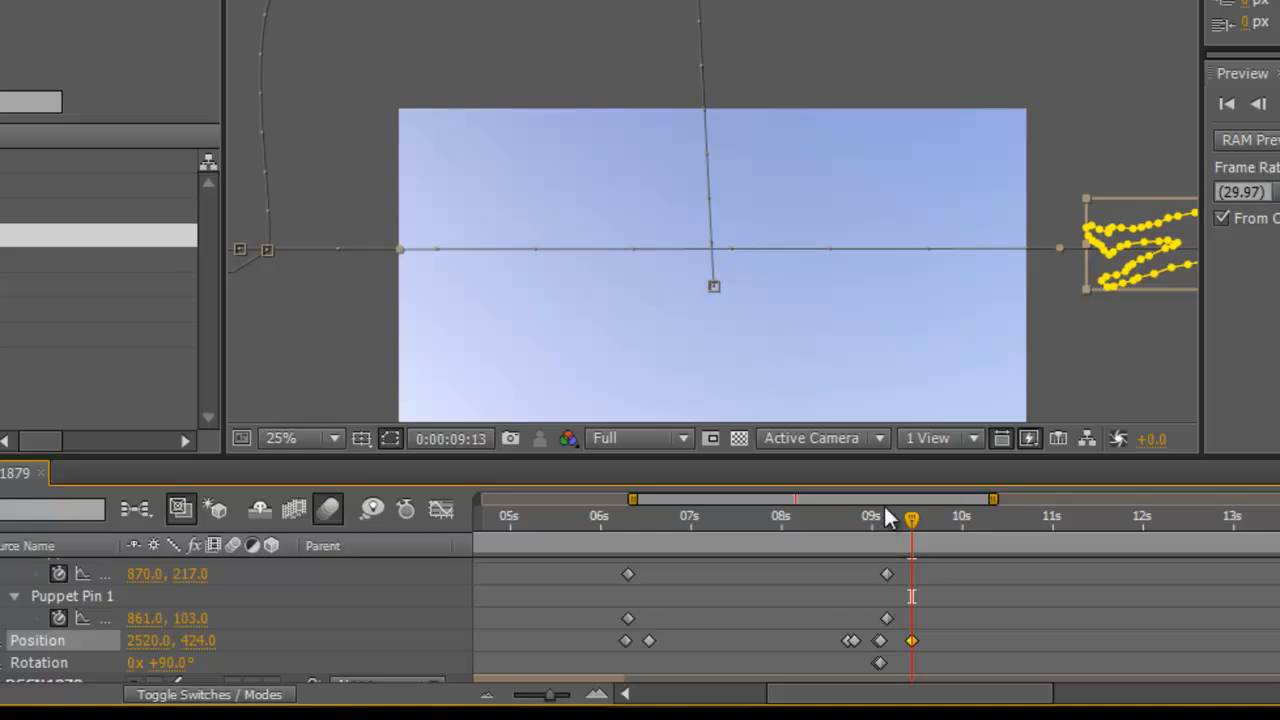
At 0:00:09:21, keyframe the jumper's Position and Rotation, and raise him straight up outside the frame to about 2524, 96
{"action": "left_click_drag", "start_coordinate": [909, 518], "coordinate": [939, 522]}
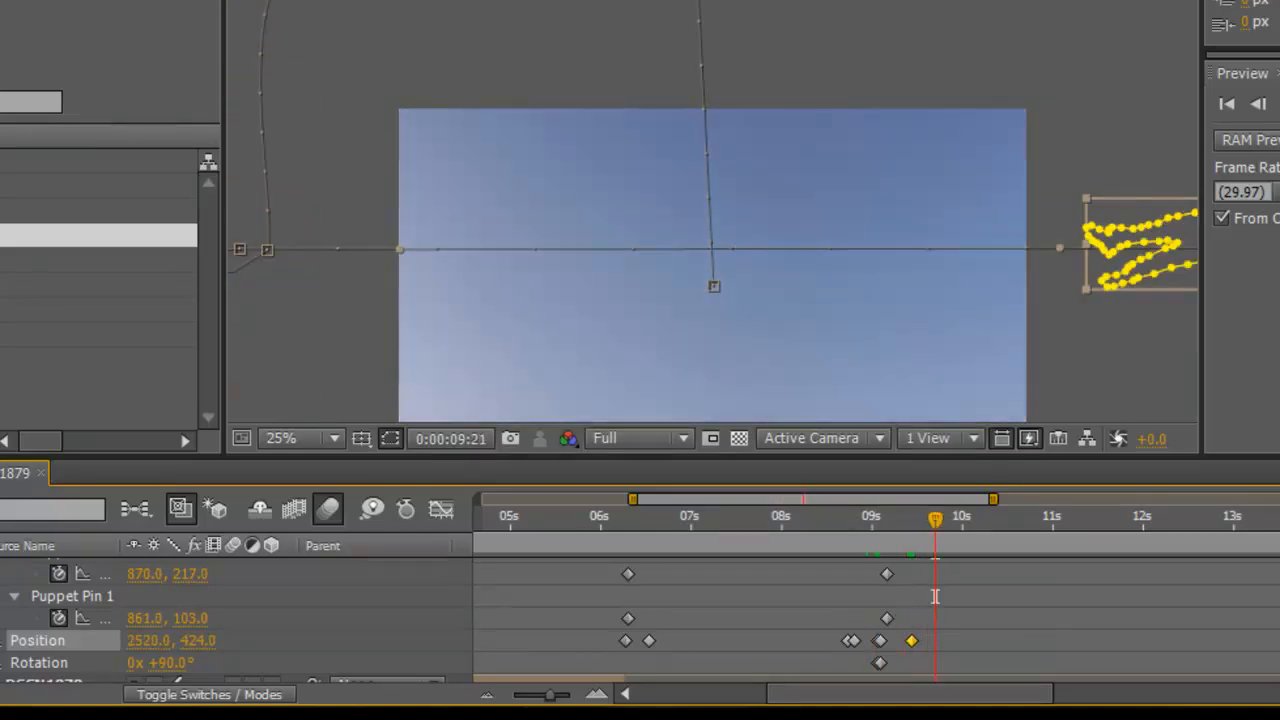
{"action": "key", "text": "alt+shift+r"}
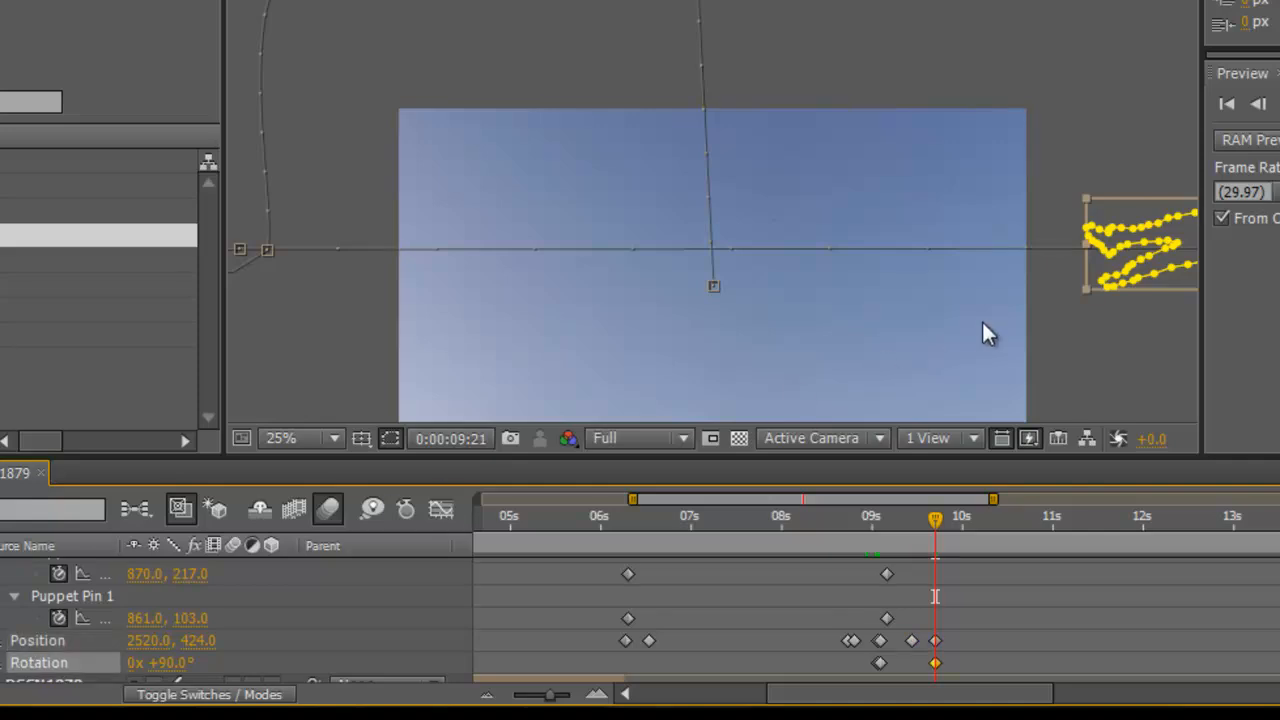
{"action": "left_click_drag", "start_coordinate": [1027, 288], "coordinate": [595, 313]}
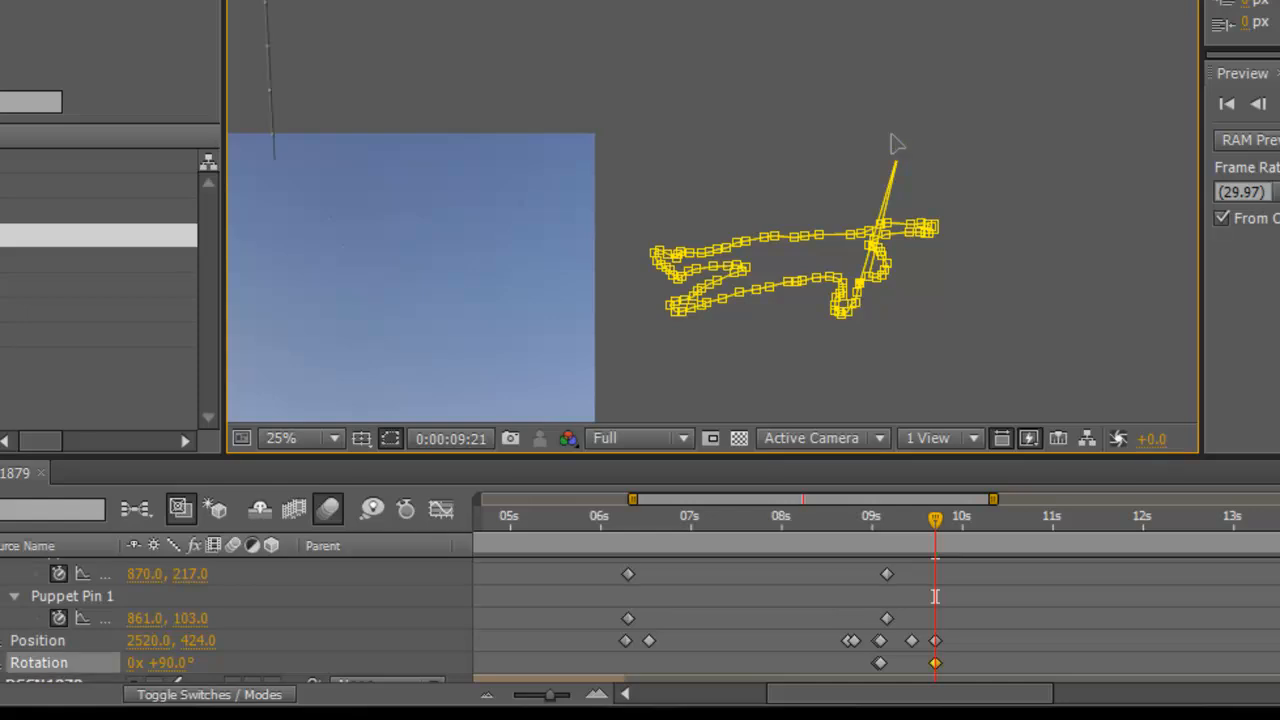
{"action": "left_click", "coordinate": [815, 257]}
{"action": "left_click_drag", "start_coordinate": [819, 258], "coordinate": [819, 150]}
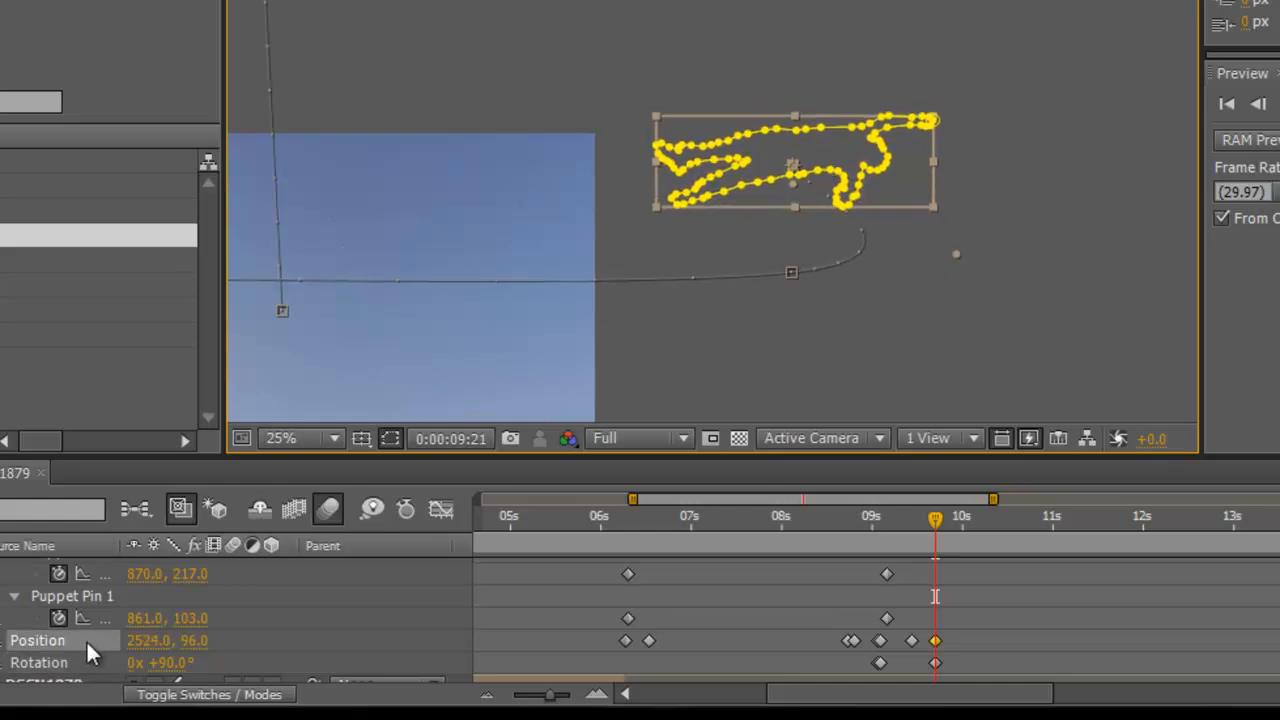
Add a Scale keyframe to the top DSCN1878 layer at 0:00:09:21, and reduce the scale to 51% one frame further on
{"action": "scroll", "coordinate": [86, 639], "scroll_direction": "up", "scroll_amount": 8}
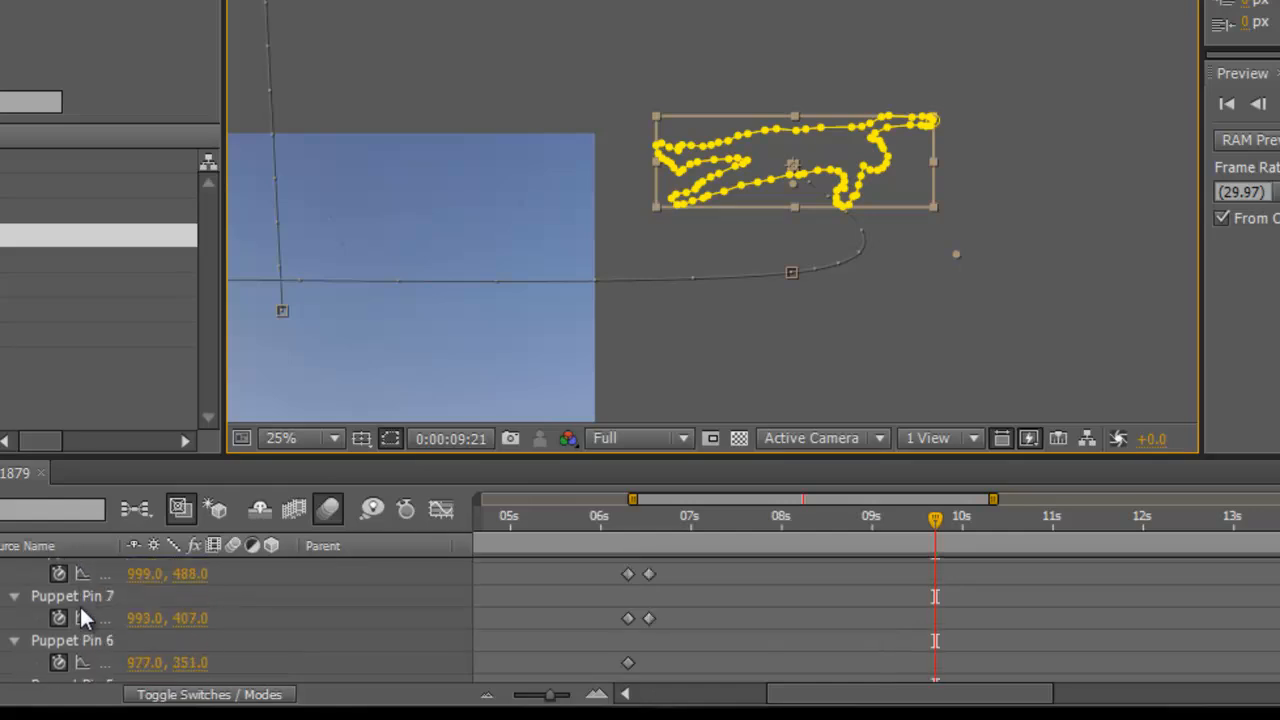
{"action": "scroll", "coordinate": [79, 604], "scroll_direction": "up", "scroll_amount": 5}
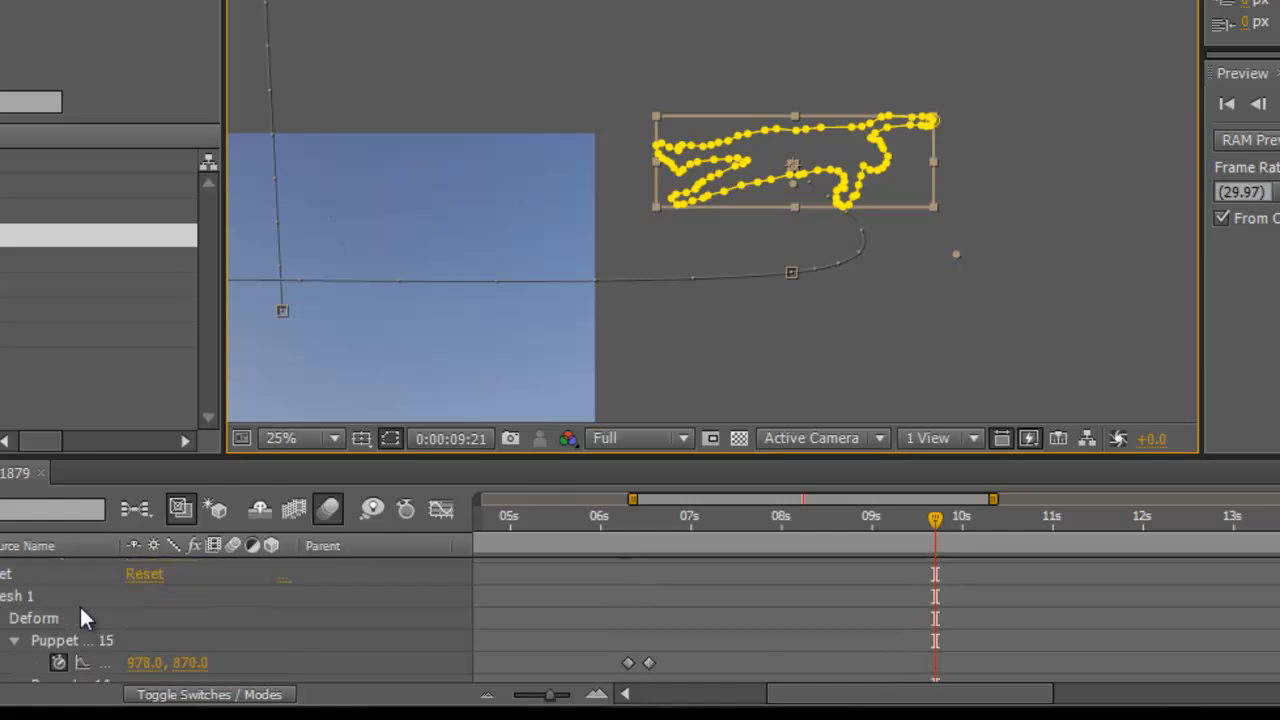
{"action": "left_click", "coordinate": [15, 640]}
{"action": "scroll", "coordinate": [25, 636], "scroll_direction": "up", "scroll_amount": 2}
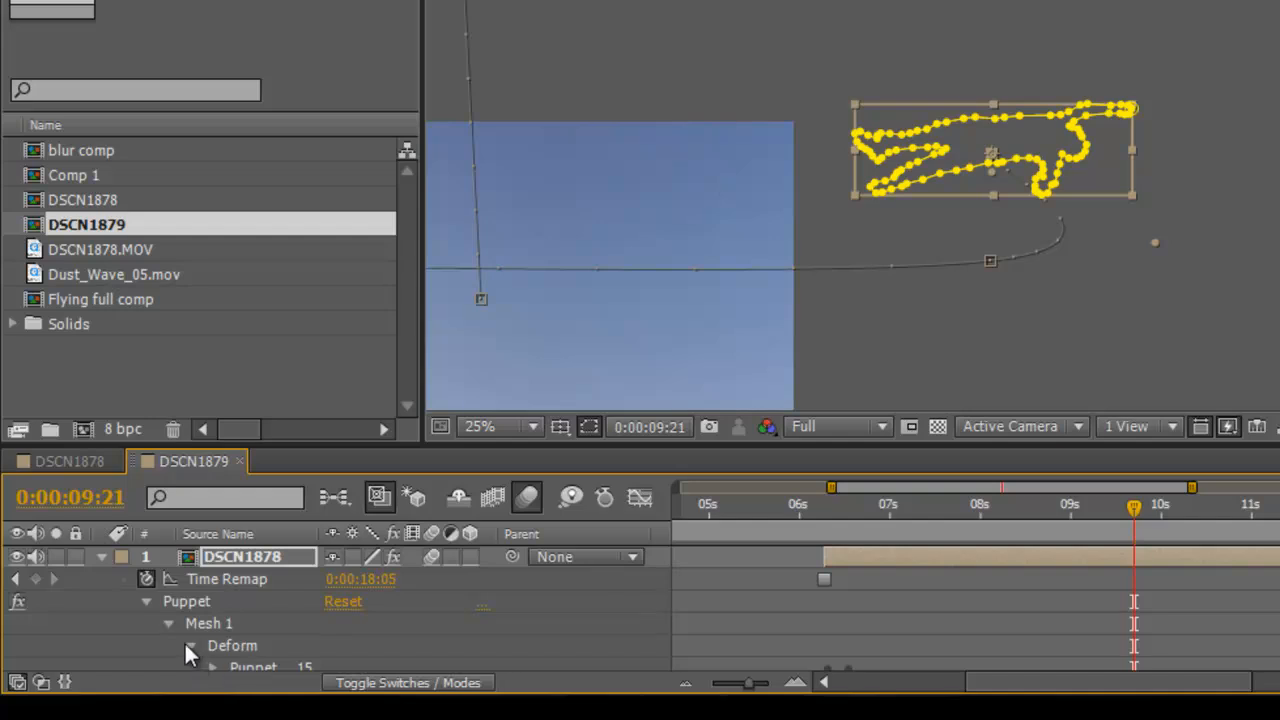
{"action": "left_click", "coordinate": [190, 646]}
{"action": "left_click", "coordinate": [255, 555]}
{"action": "key", "text": "s"}
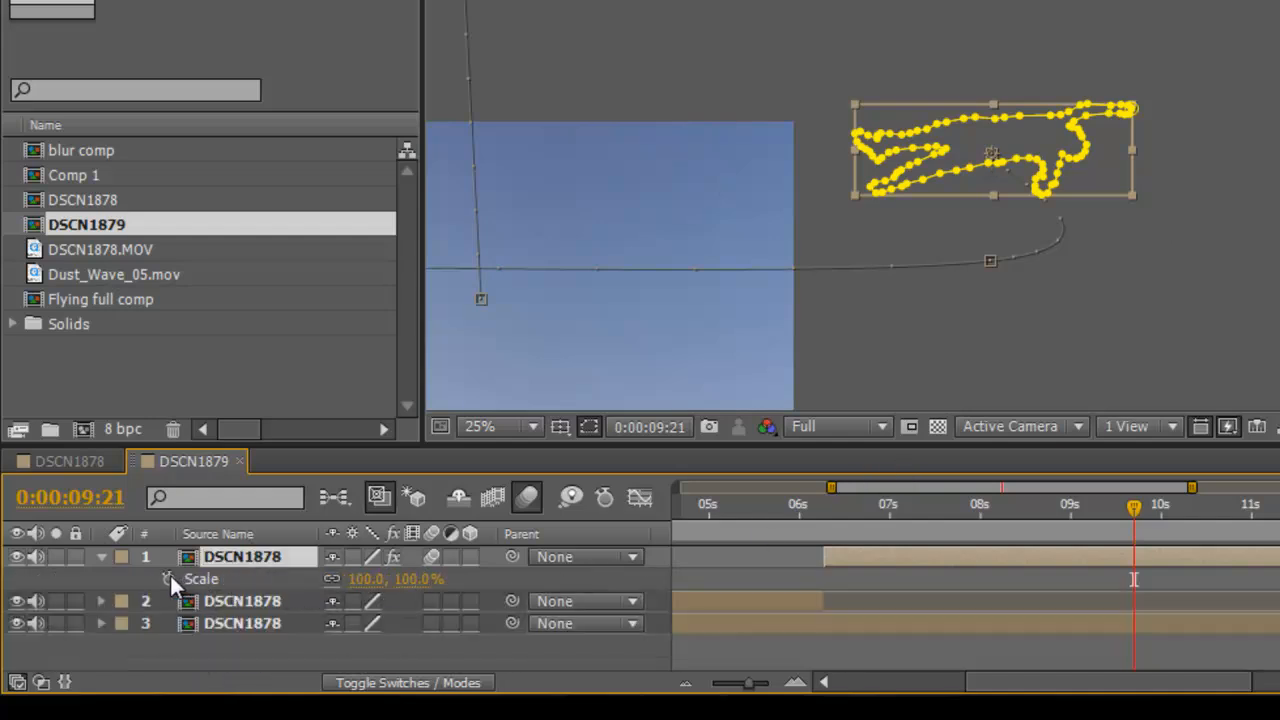
{"action": "left_click", "coordinate": [168, 578]}
{"action": "key", "text": "Page_Down"}
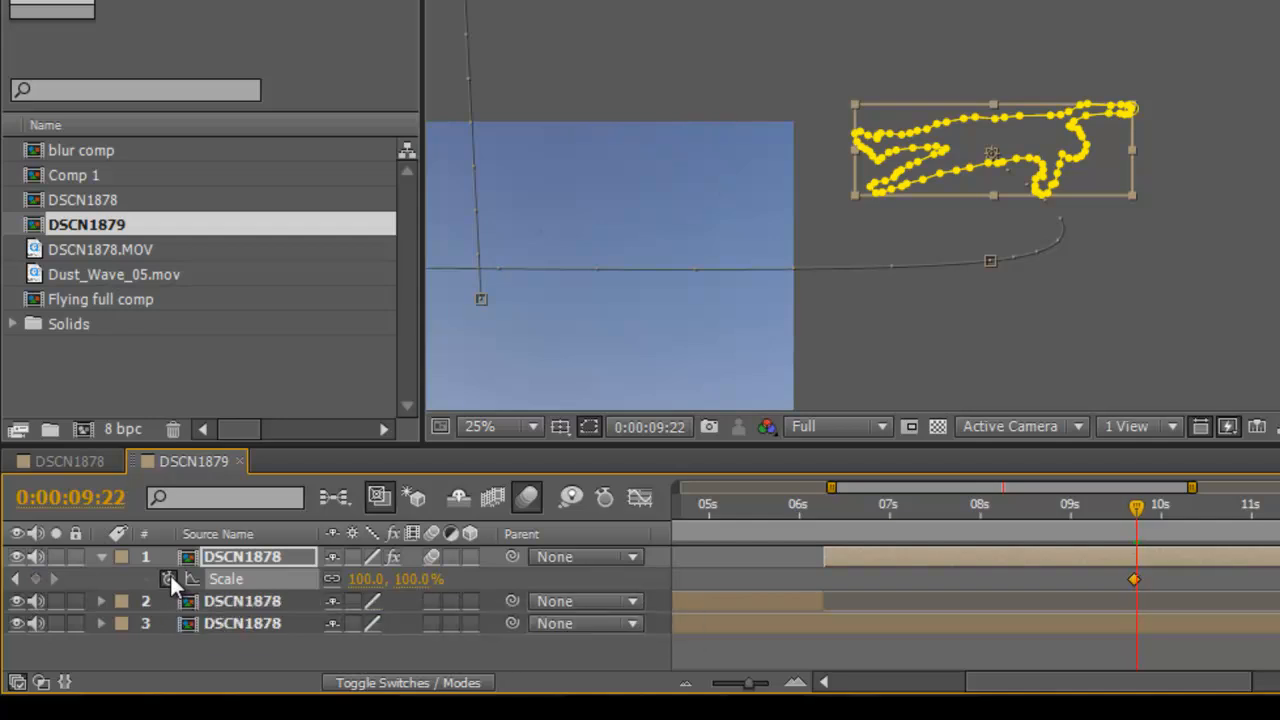
{"action": "left_click_drag", "start_coordinate": [365, 579], "coordinate": [330, 596]}
At 0:00:09:22, set the jumper's Rotation to 264° to turn him around, and add a Position keyframe there
{"action": "key", "text": "r"}
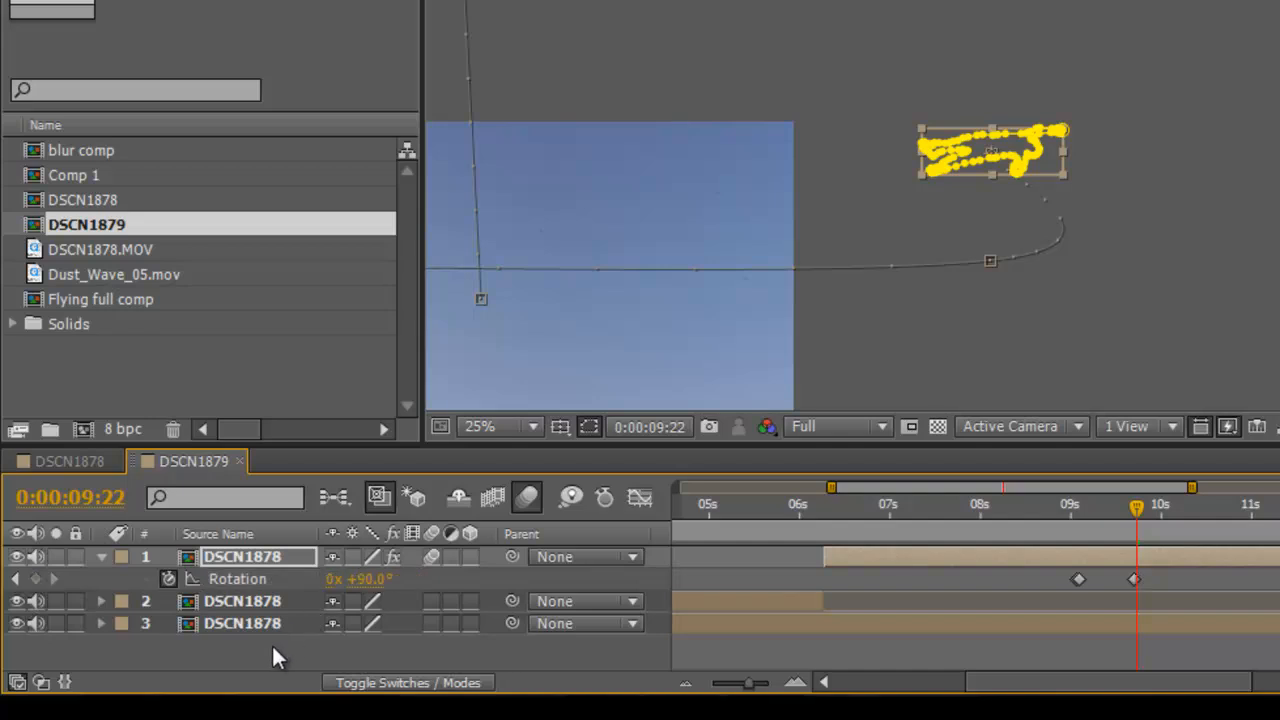
{"action": "key", "text": "Page_Up"}
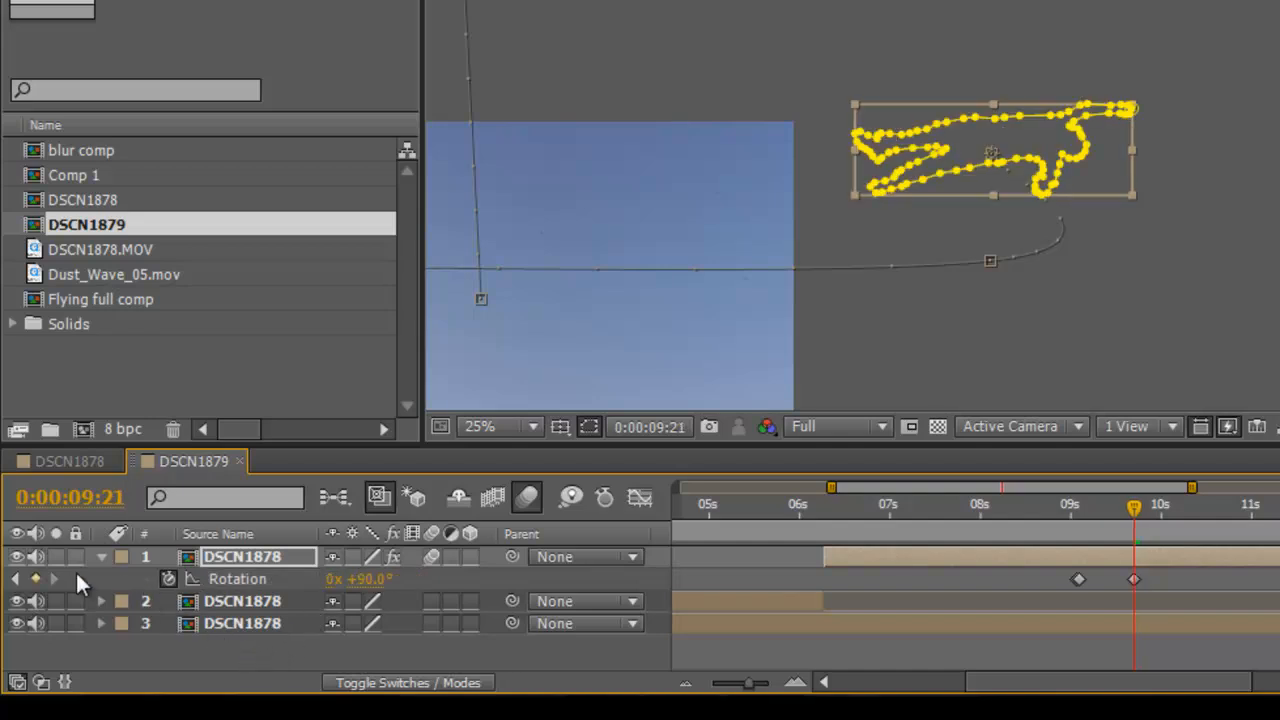
{"action": "key", "text": "Page_Down"}
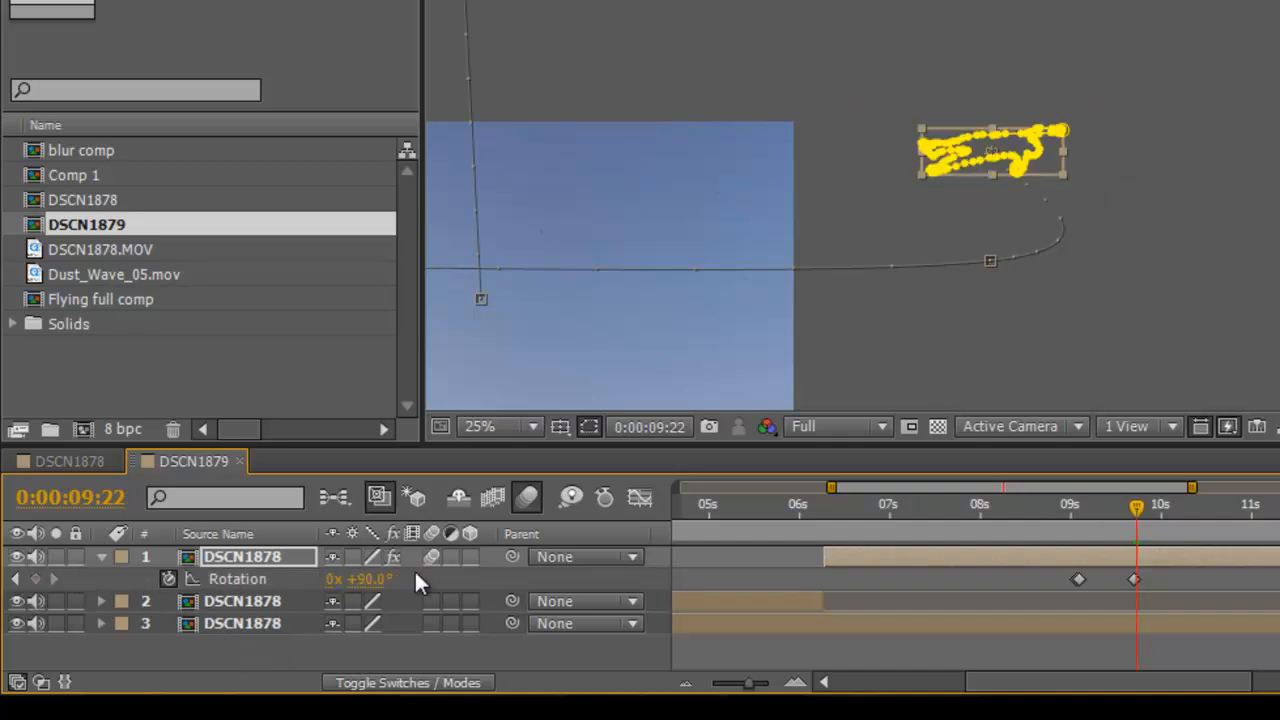
{"action": "left_click_drag", "start_coordinate": [360, 578], "coordinate": [623, 604]}
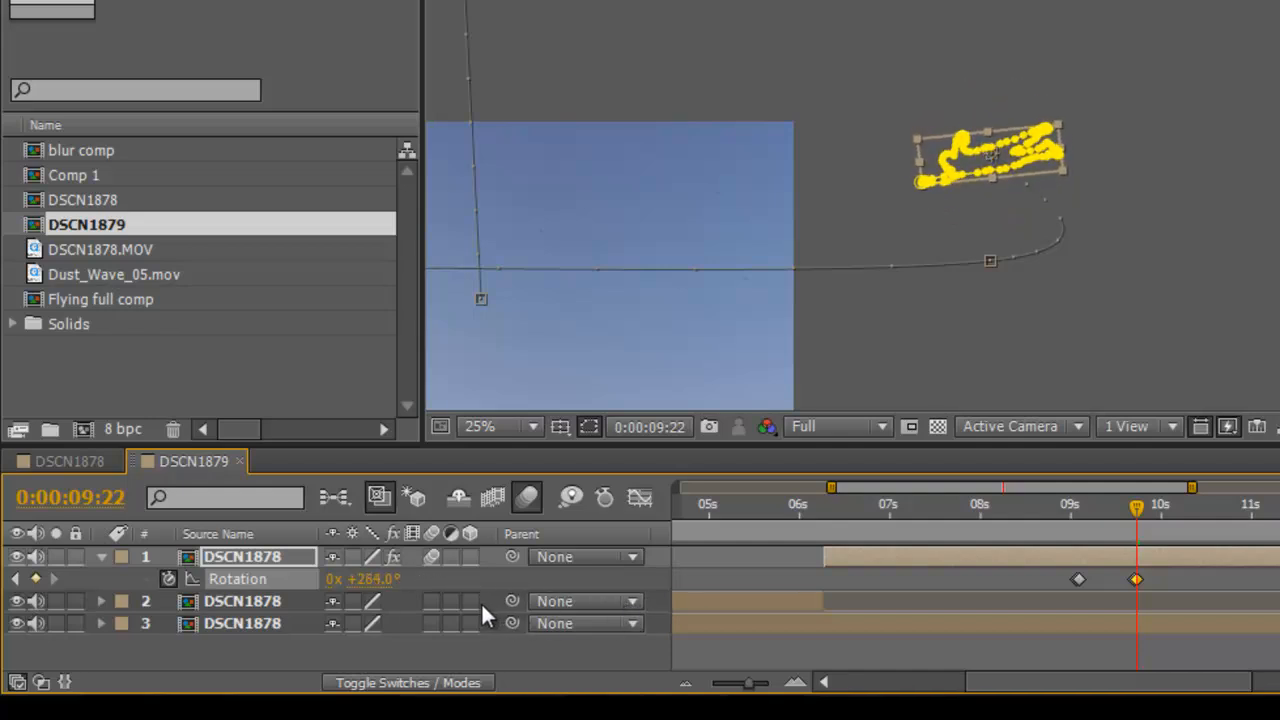
{"action": "key", "text": "p"}
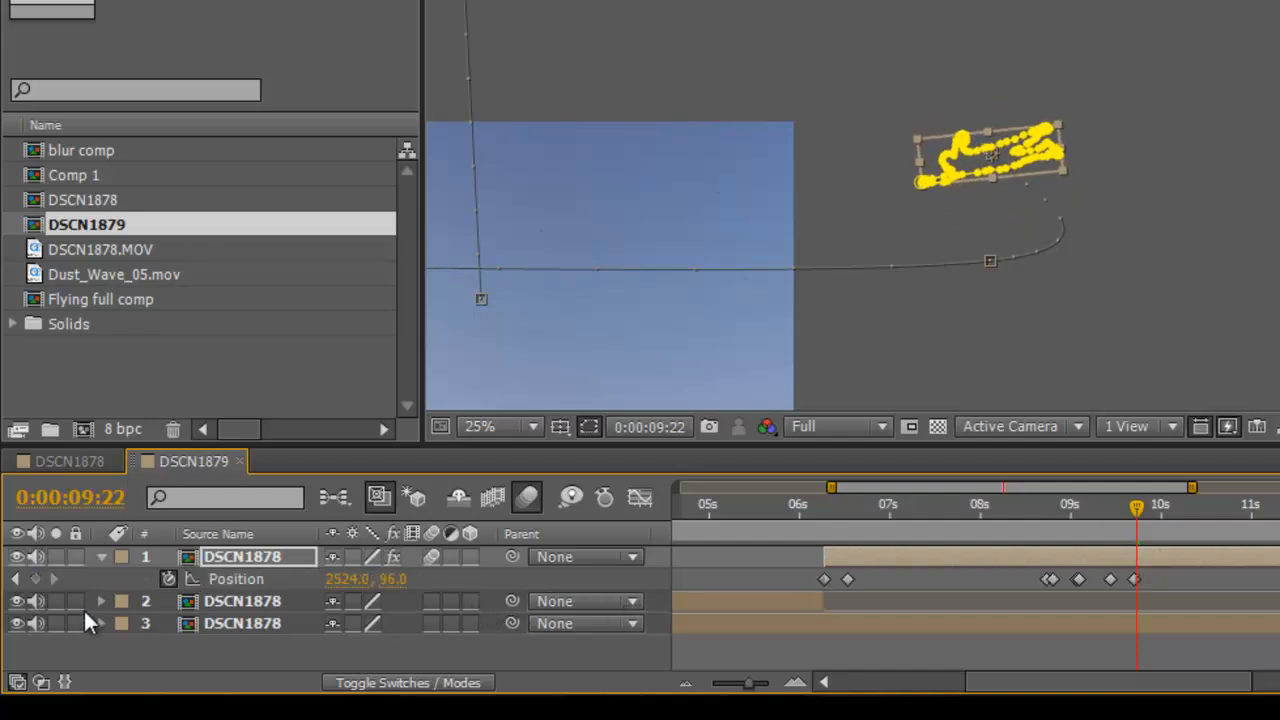
{"action": "left_click", "coordinate": [38, 576]}
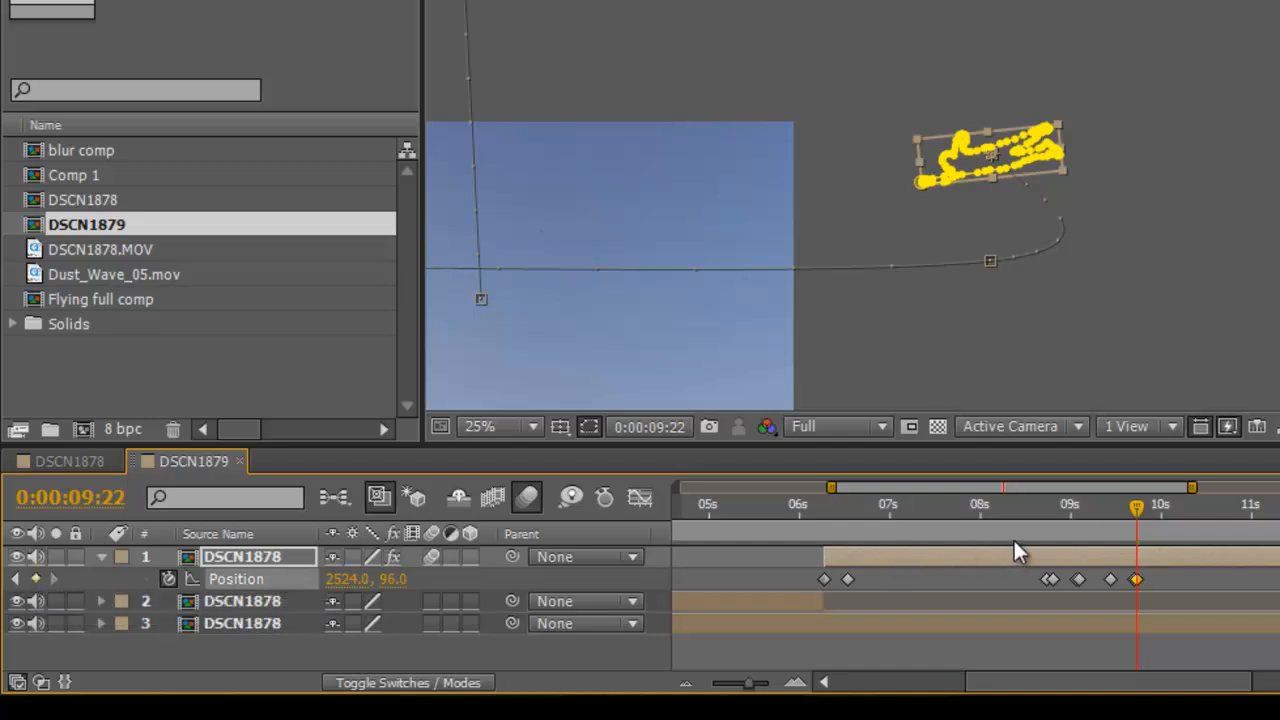
At 0:00:09:28, move the small jumper back across the sky to about -422, 148, past the frame's left edge, and check the pass
{"action": "key", "text": "space"}
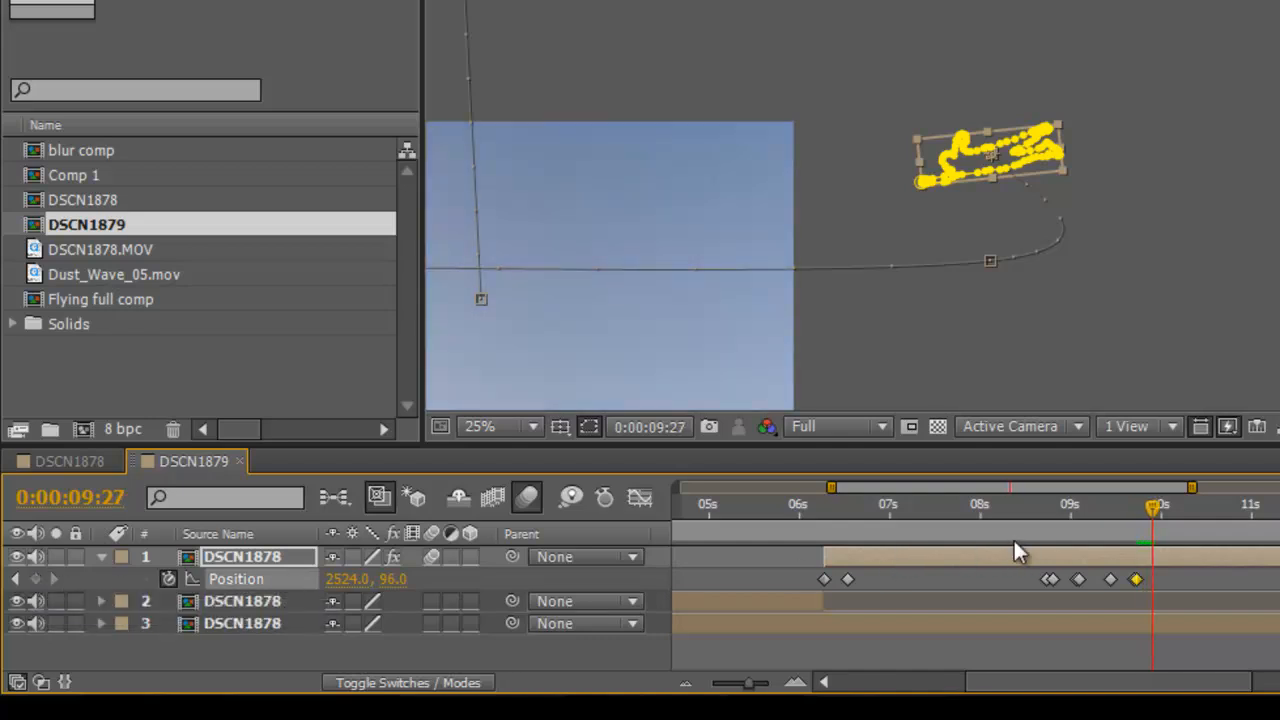
{"action": "left_click", "coordinate": [978, 170]}
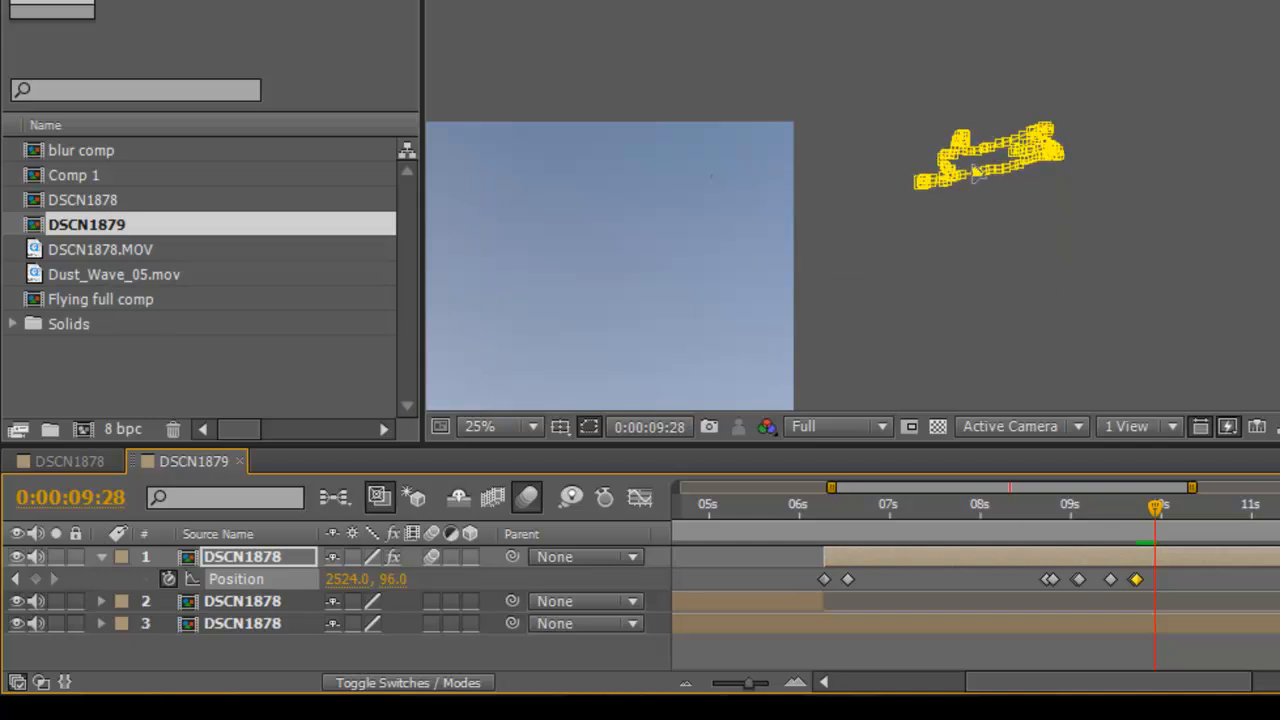
{"action": "left_click", "coordinate": [958, 193]}
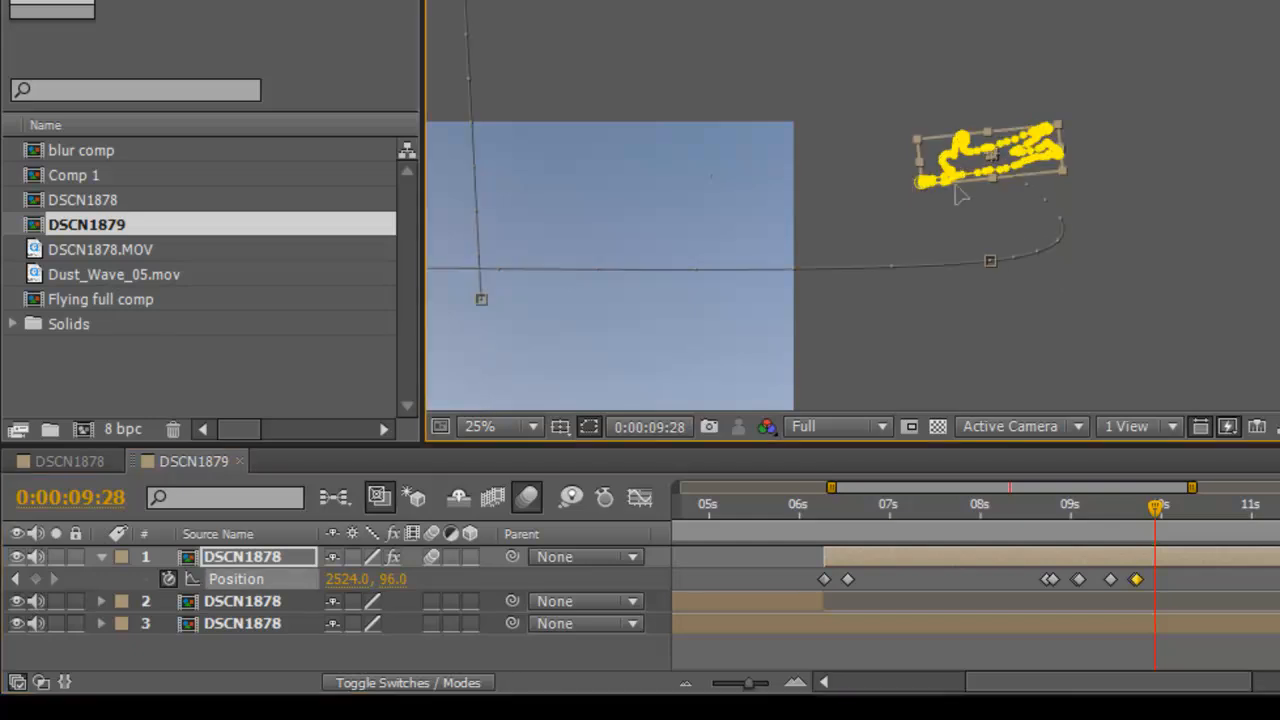
{"action": "scroll", "coordinate": [976, 190], "scroll_direction": "up", "scroll_amount": 2}
{"action": "left_click_drag", "start_coordinate": [965, 115], "coordinate": [156, 200]}
{"action": "key", "text": "comma"}
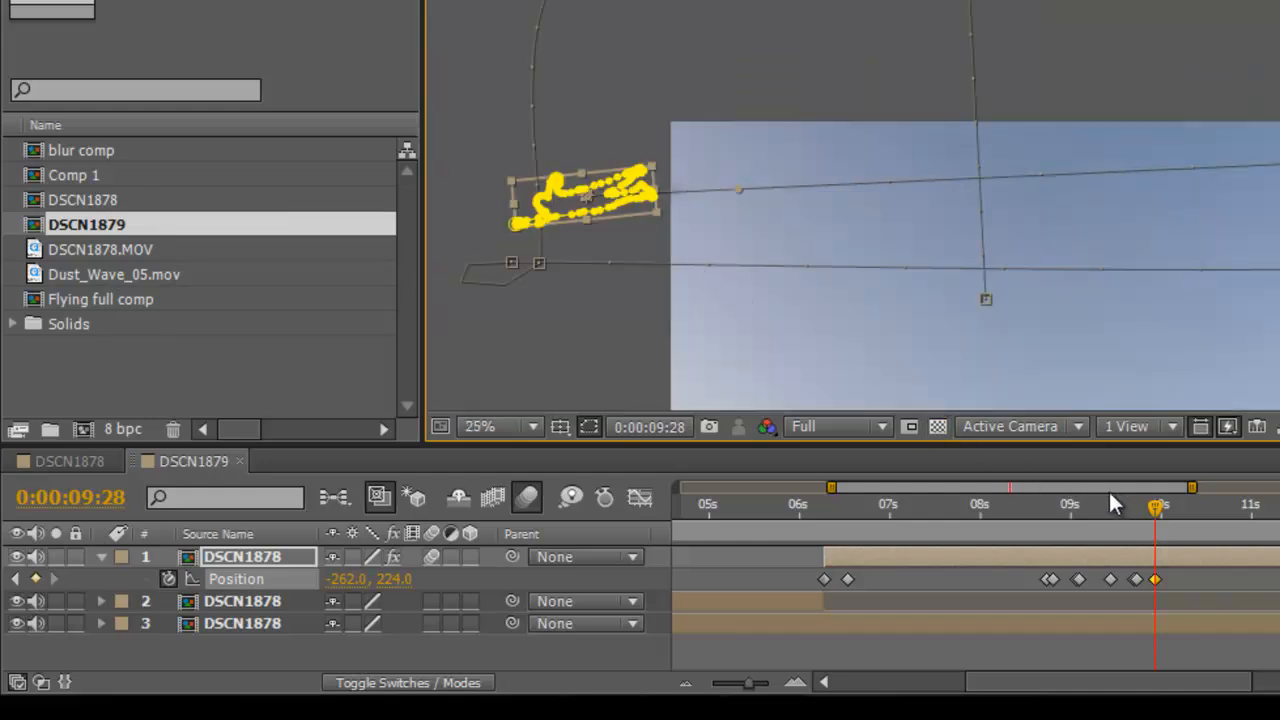
{"action": "left_click_drag", "start_coordinate": [519, 195], "coordinate": [468, 170]}
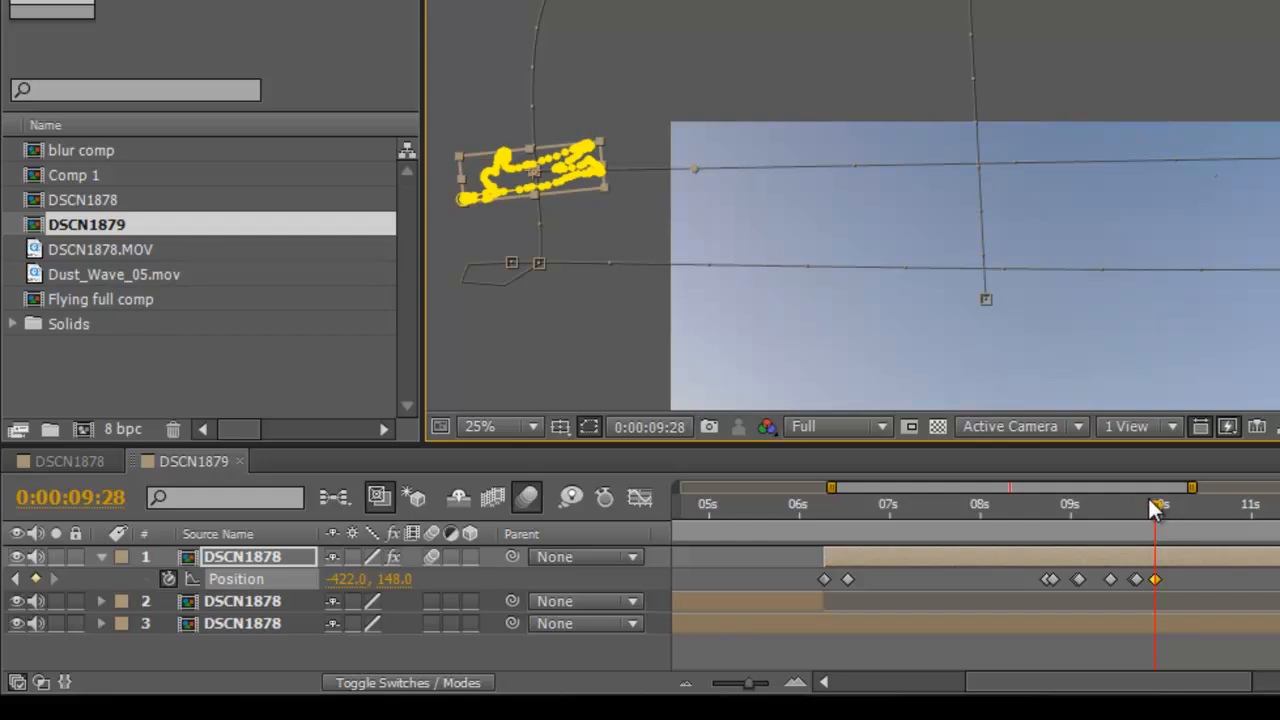
{"action": "mouse_move", "coordinate": [1155, 506]}
{"action": "left_mouse_down"}
{"action": "mouse_move", "coordinate": [1137, 505]}
{"action": "mouse_move", "coordinate": [1150, 505]}
{"action": "left_mouse_up"}
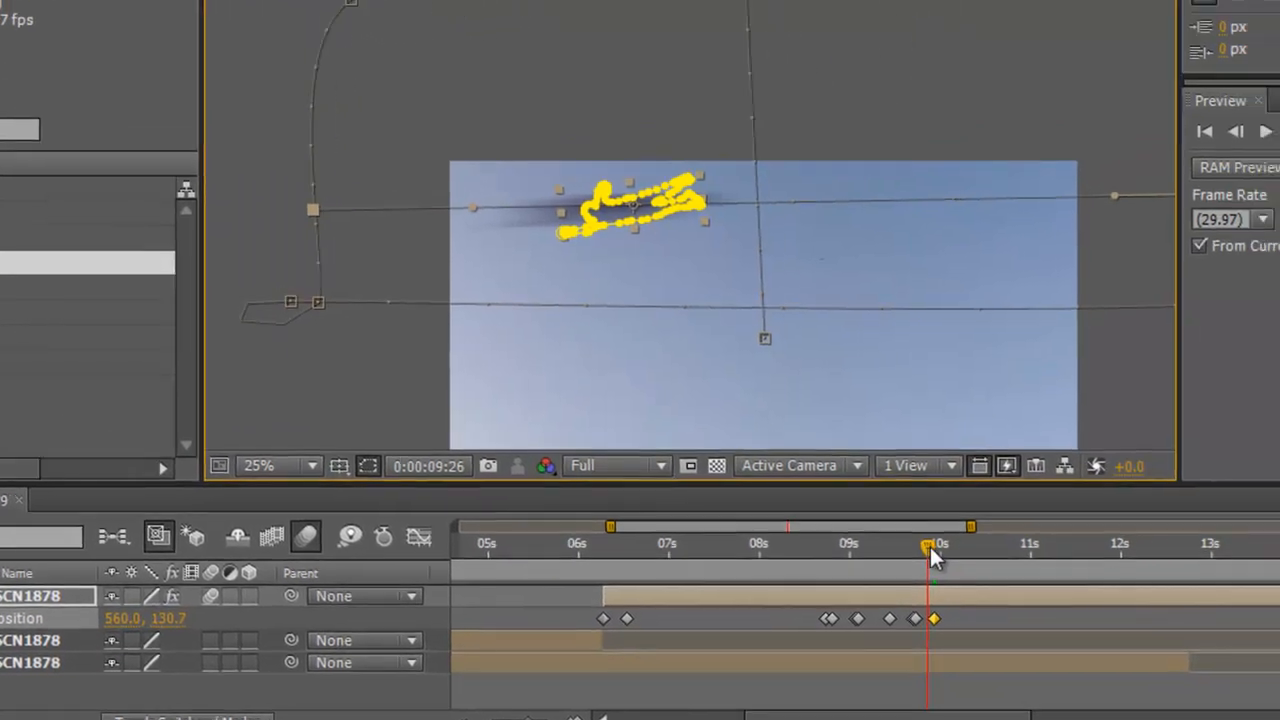
{"action": "left_click_drag", "start_coordinate": [929, 544], "coordinate": [937, 544]}
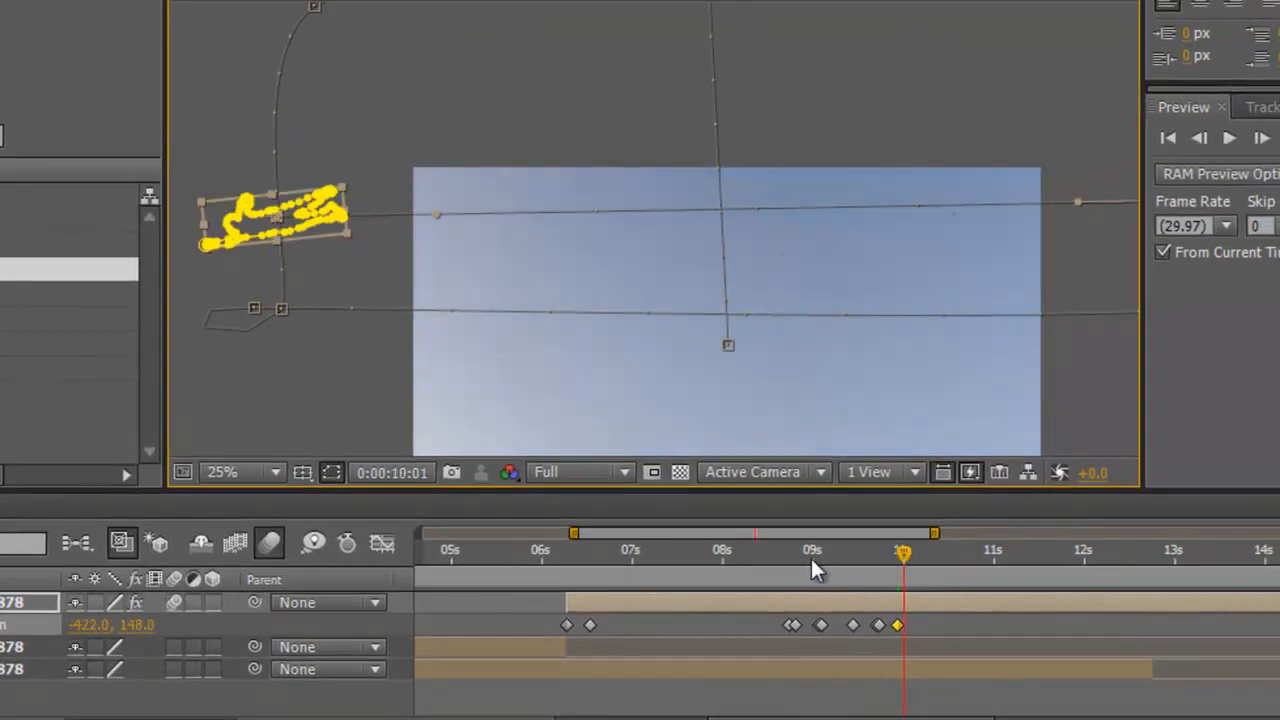
Reveal the layer's animated properties and add Position, Scale and Rotation keyframes at 0:00:10:17
{"action": "left_click_drag", "start_coordinate": [766, 555], "coordinate": [1048, 598]}
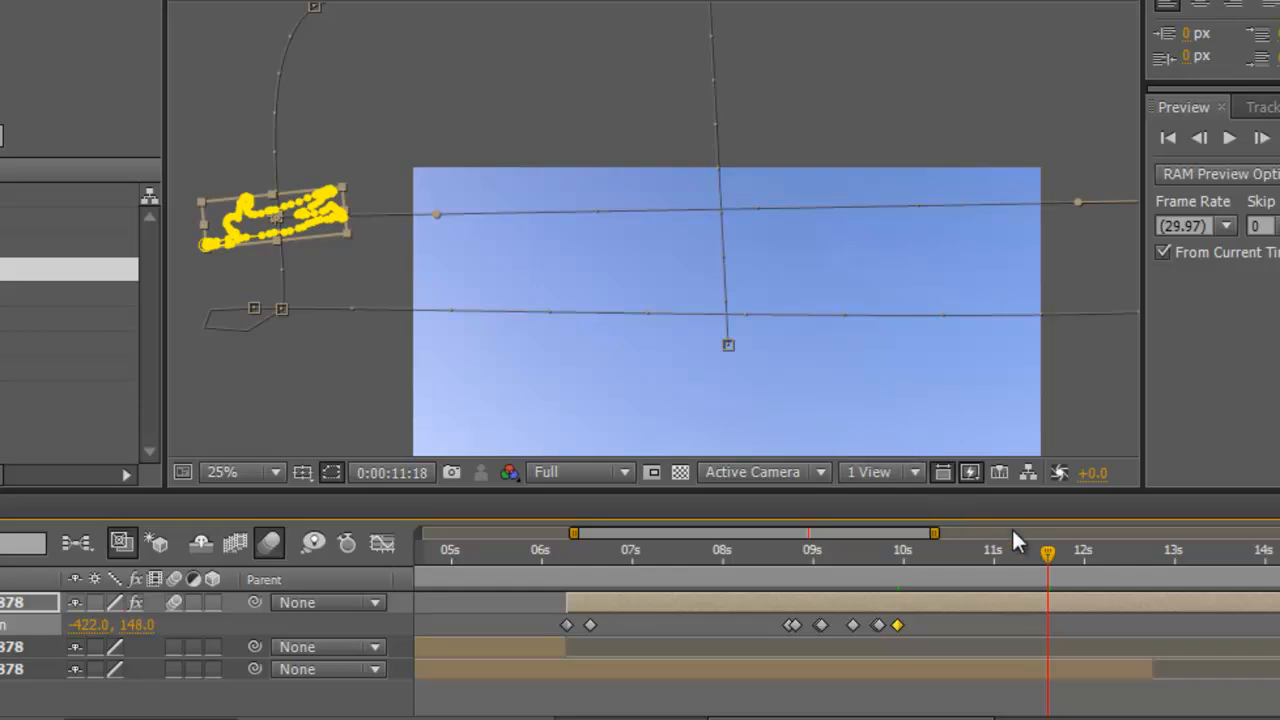
{"action": "left_click_drag", "start_coordinate": [1047, 550], "coordinate": [955, 552]}
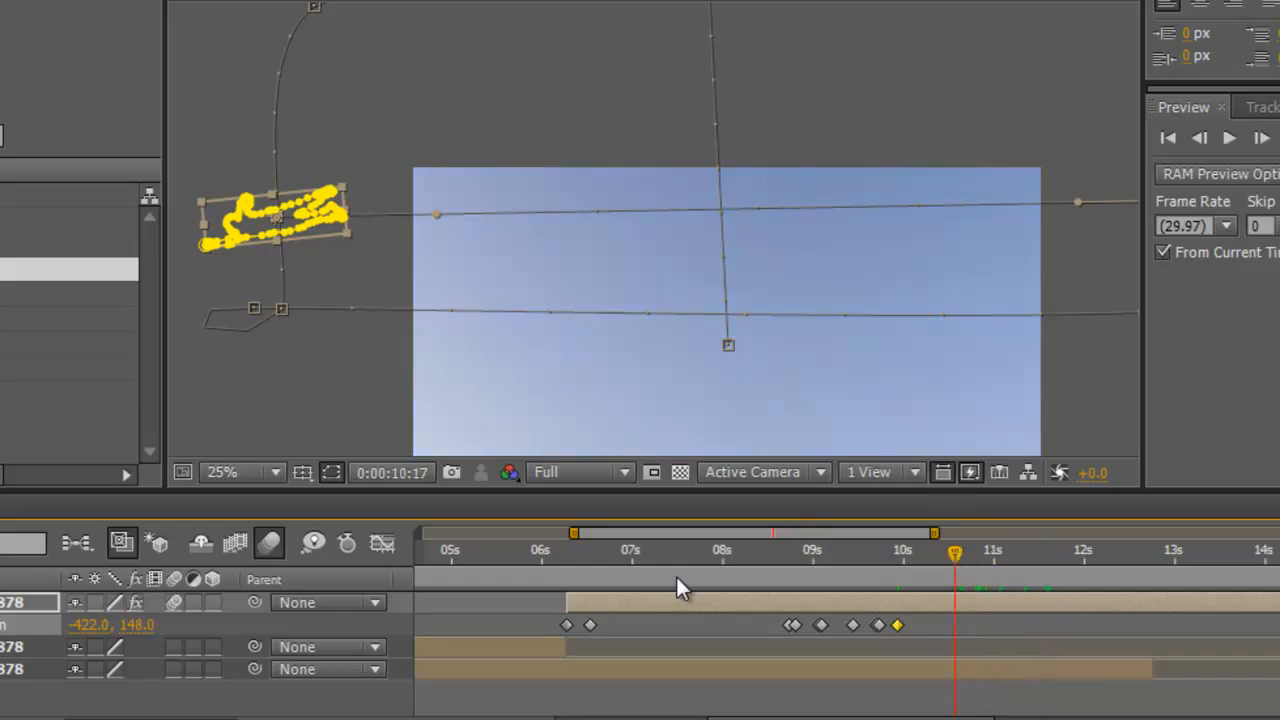
{"action": "left_click", "coordinate": [40, 578]}
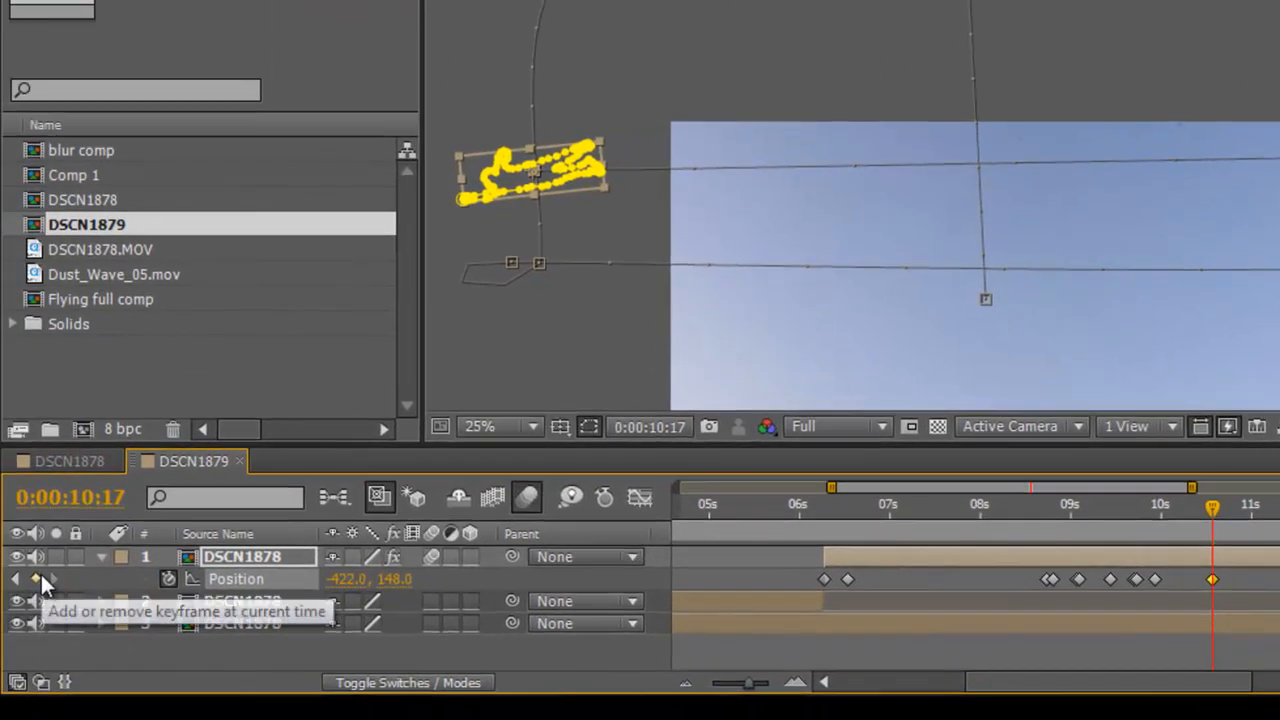
{"action": "key", "text": "u"}
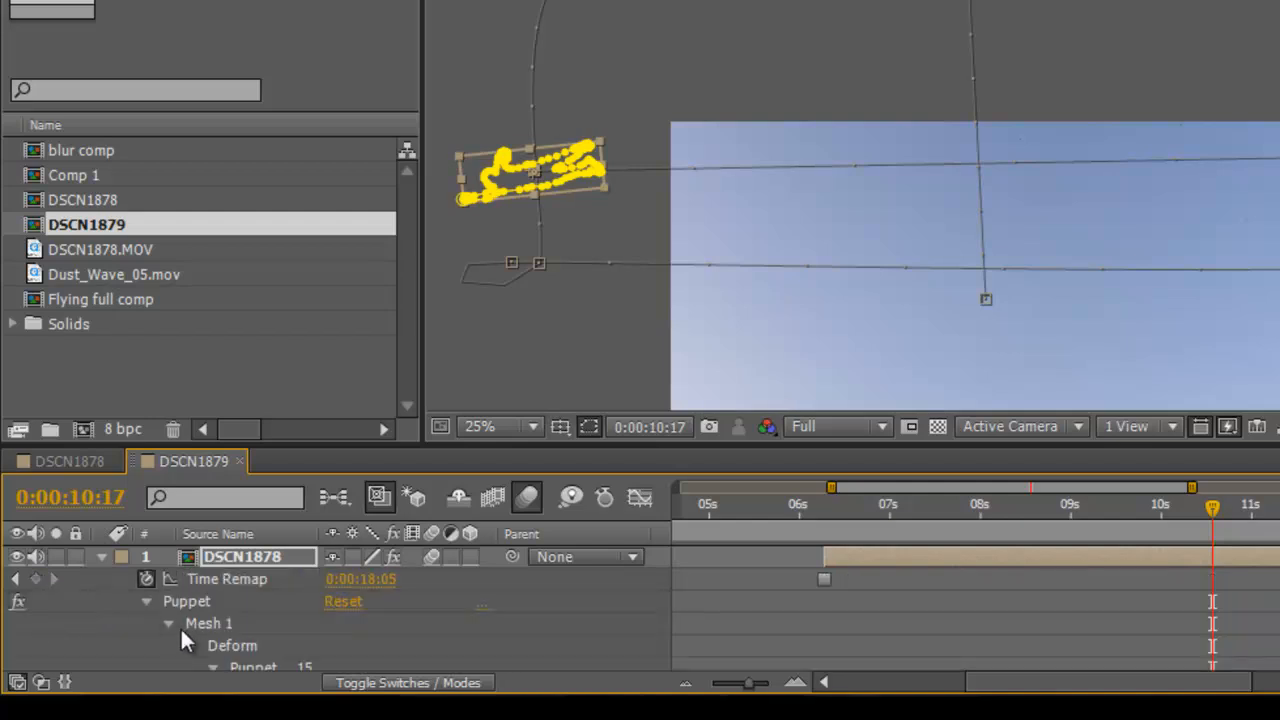
{"action": "left_click", "coordinate": [170, 621]}
{"action": "left_click", "coordinate": [146, 602]}
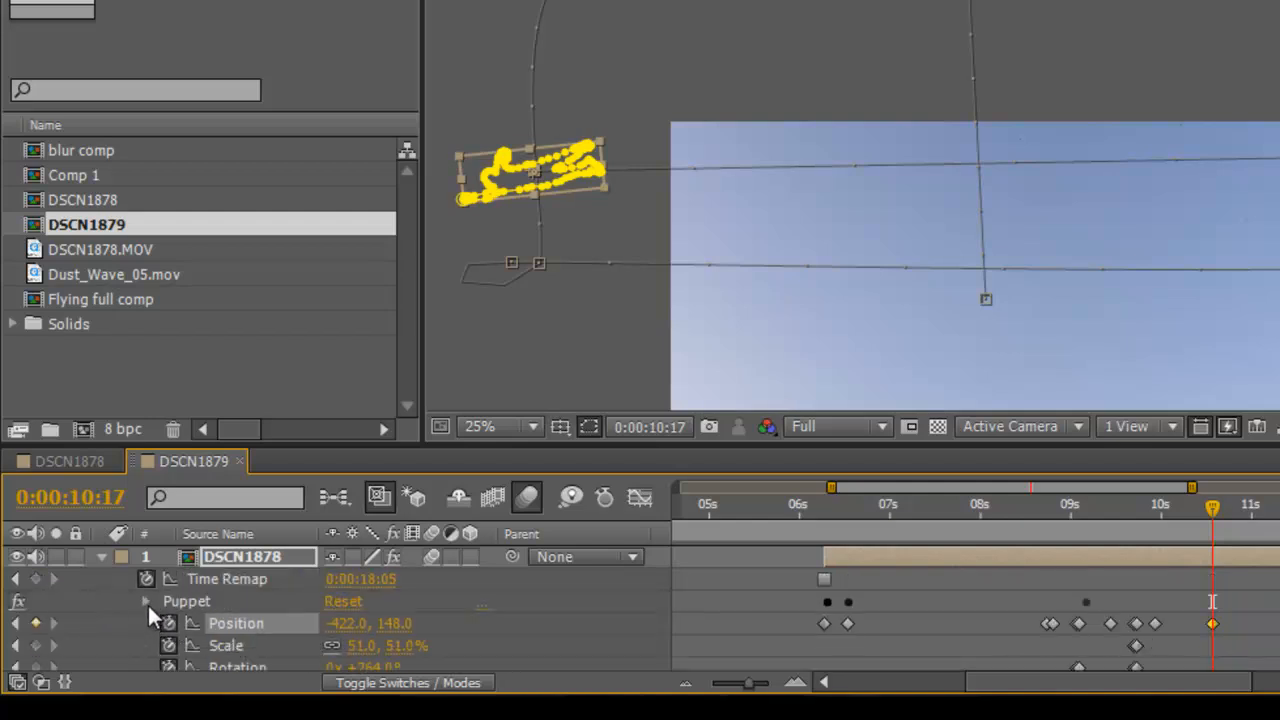
{"action": "scroll", "coordinate": [250, 620], "scroll_direction": "down", "scroll_amount": 2}
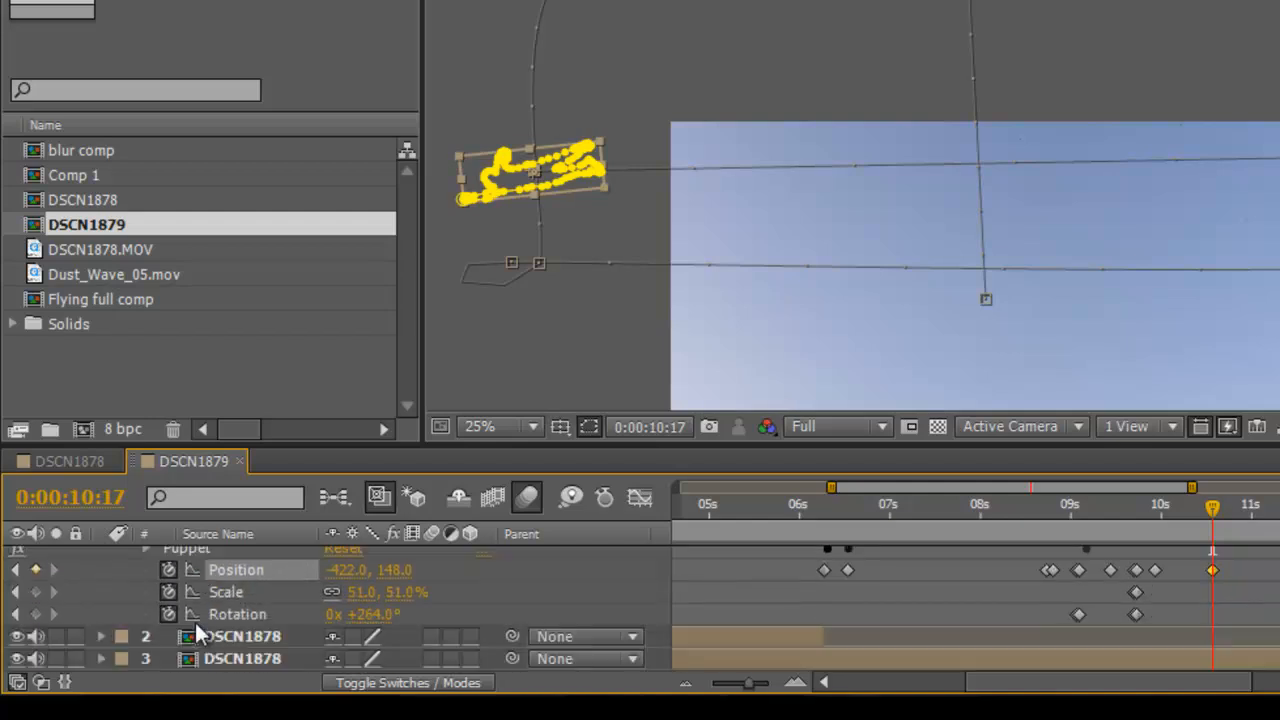
{"action": "left_click", "coordinate": [36, 591]}
{"action": "left_click", "coordinate": [36, 614]}
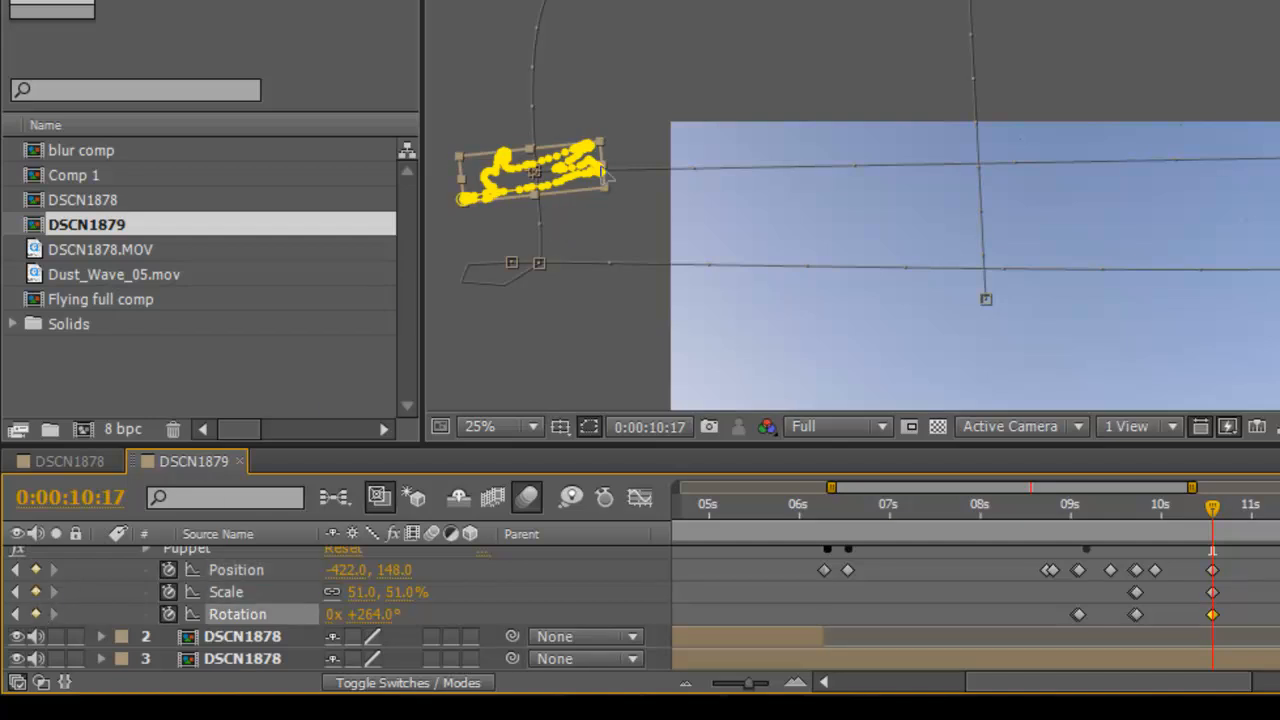
Set the jumper's Rotation to 1x +92° at 0:00:10:18 with matching Scale and Position keyframes, and advance the time to 0:00:10:24
{"action": "key", "text": "Page_Down"}
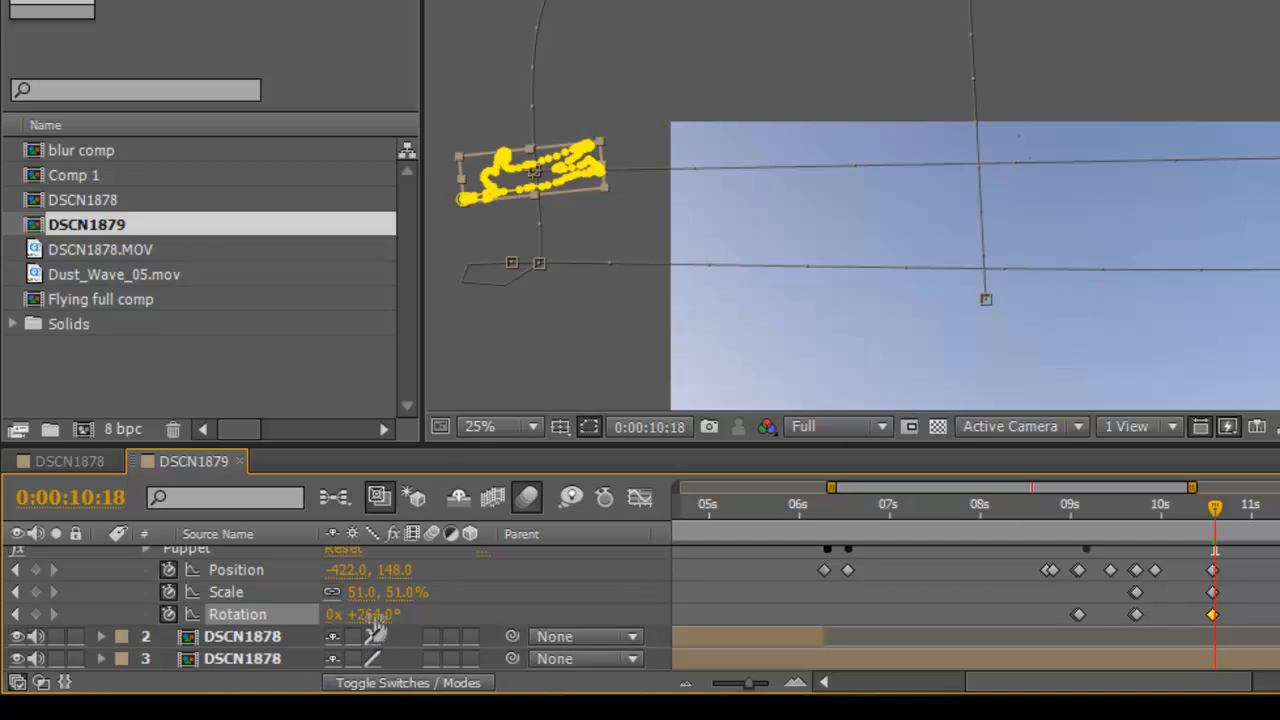
{"action": "left_click_drag", "start_coordinate": [375, 625], "coordinate": [614, 608]}
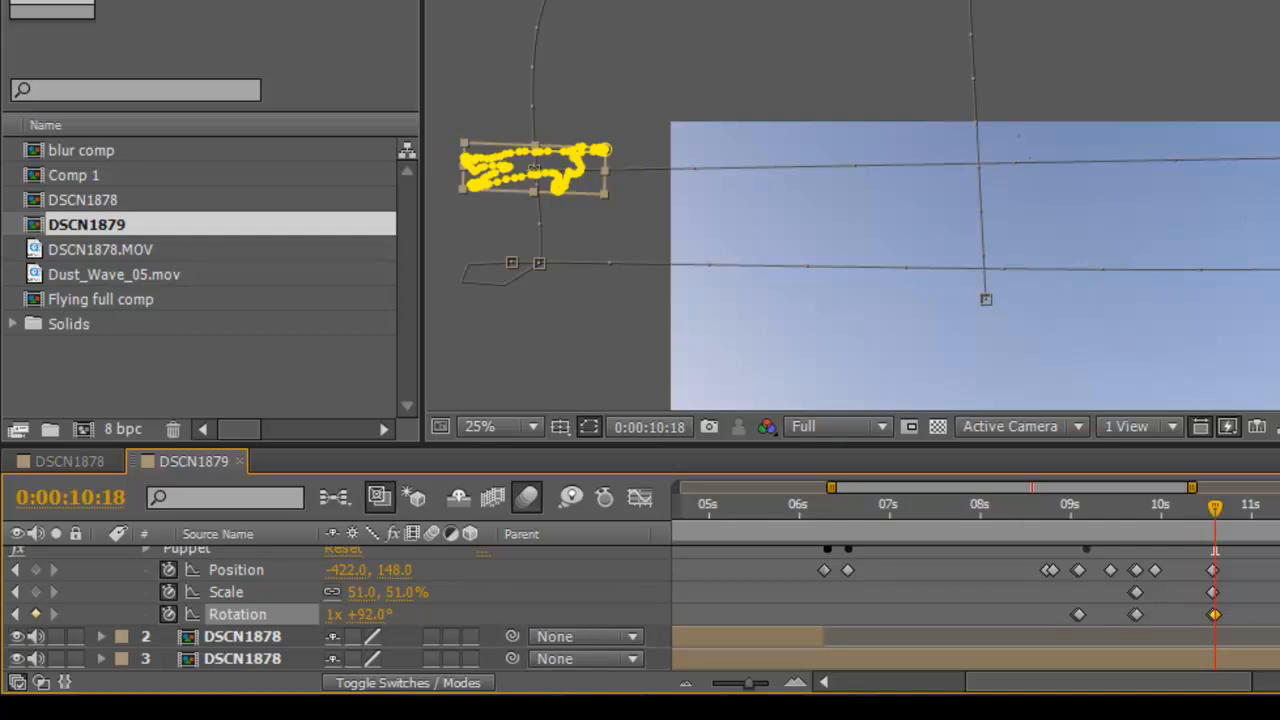
{"action": "key", "text": "alt+a"}
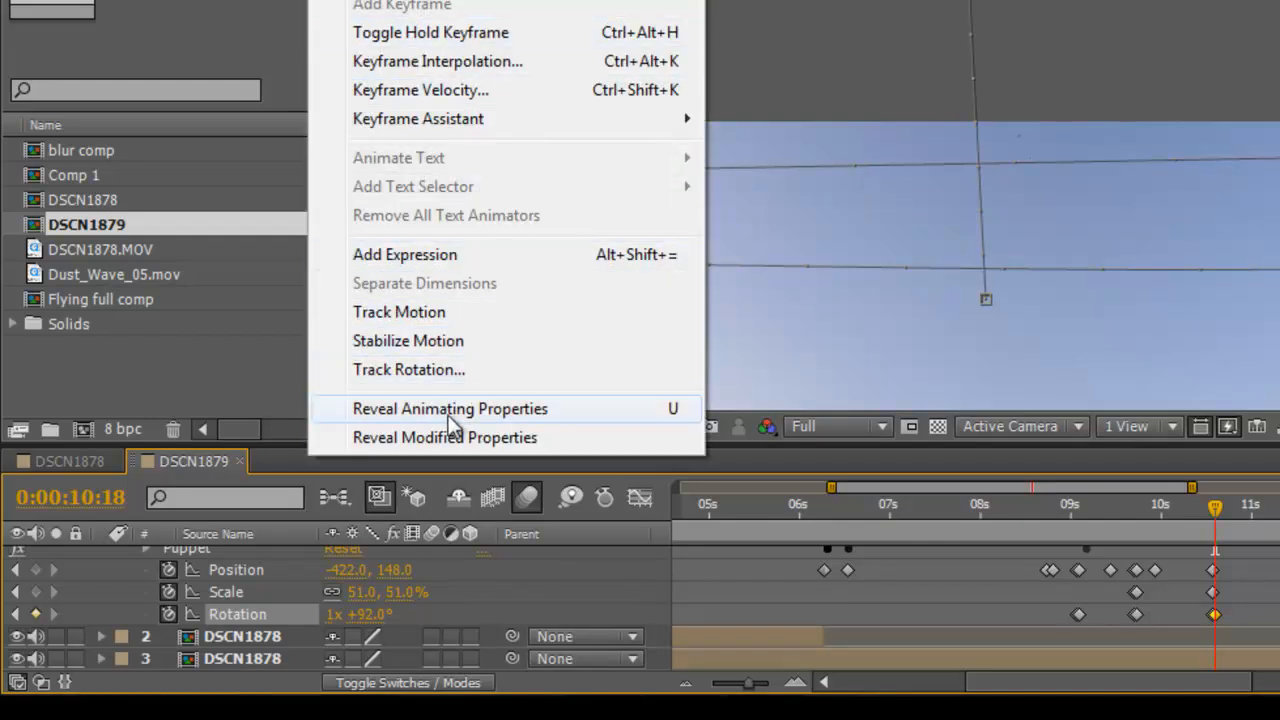
{"action": "mouse_move", "coordinate": [424, 0]}
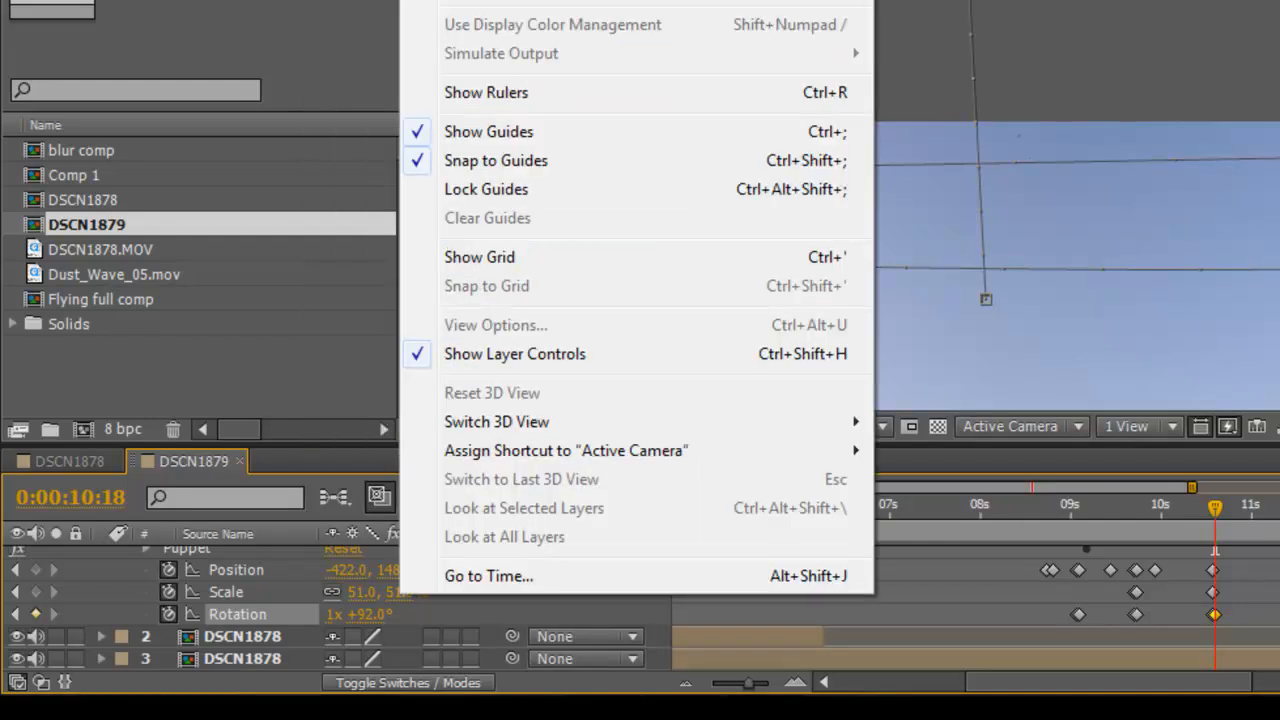
{"action": "key", "text": "Escape"}
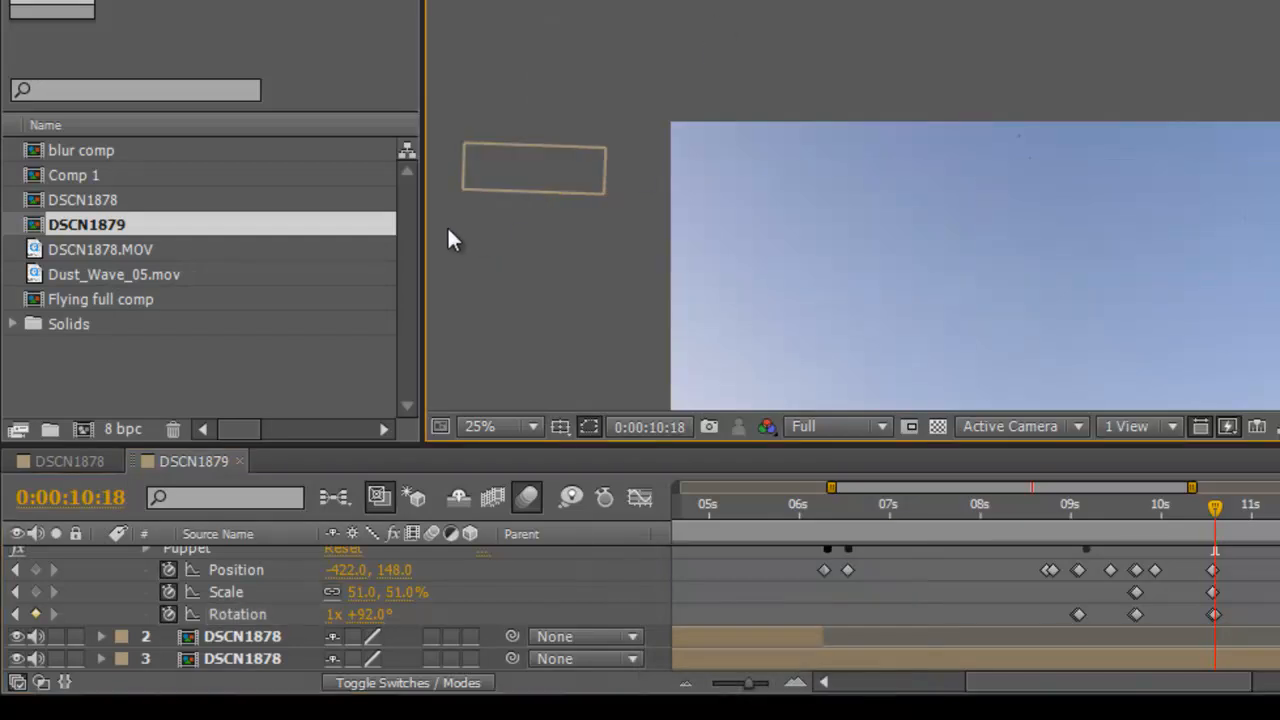
{"action": "left_click", "coordinate": [550, 154]}
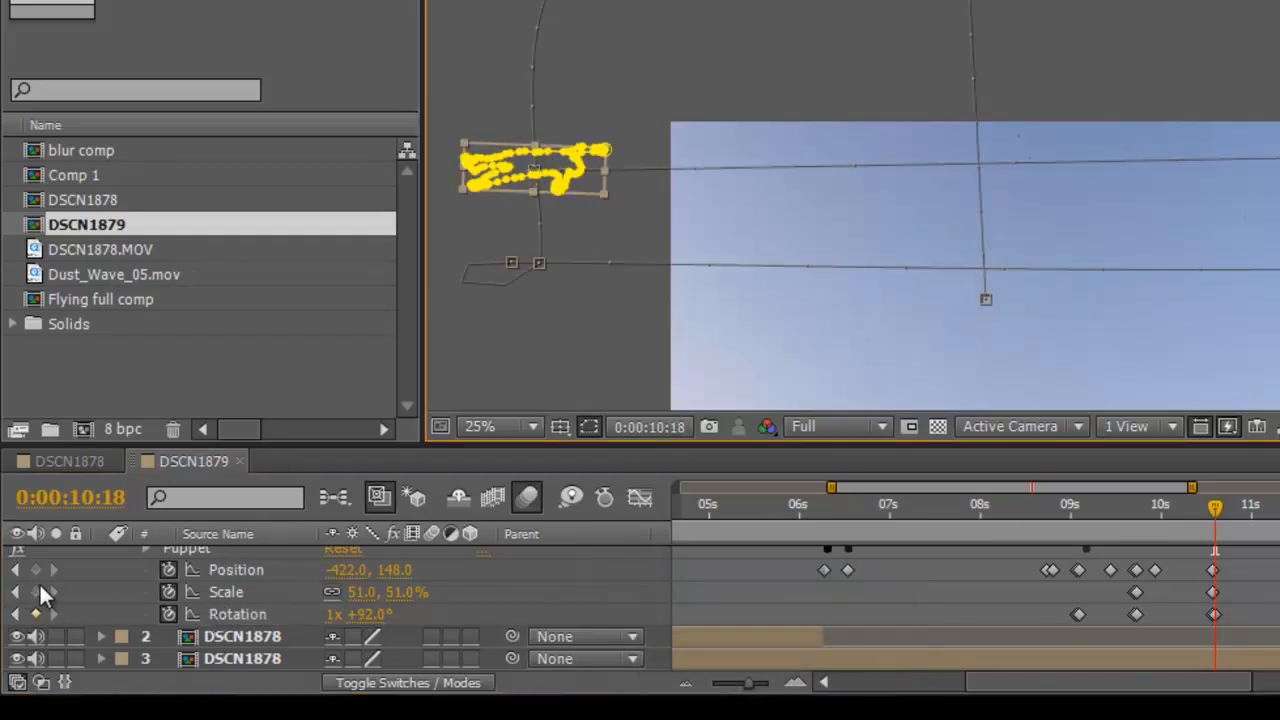
{"action": "left_click", "coordinate": [39, 586]}
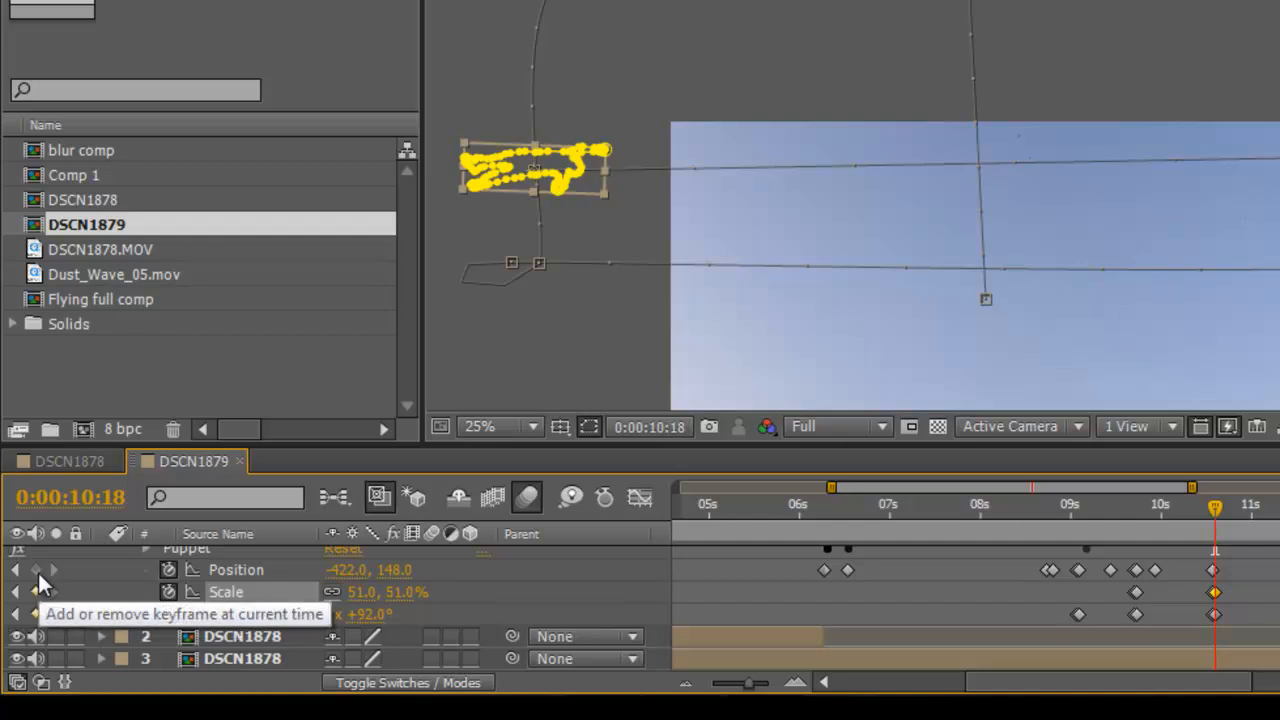
{"action": "left_click", "coordinate": [37, 571]}
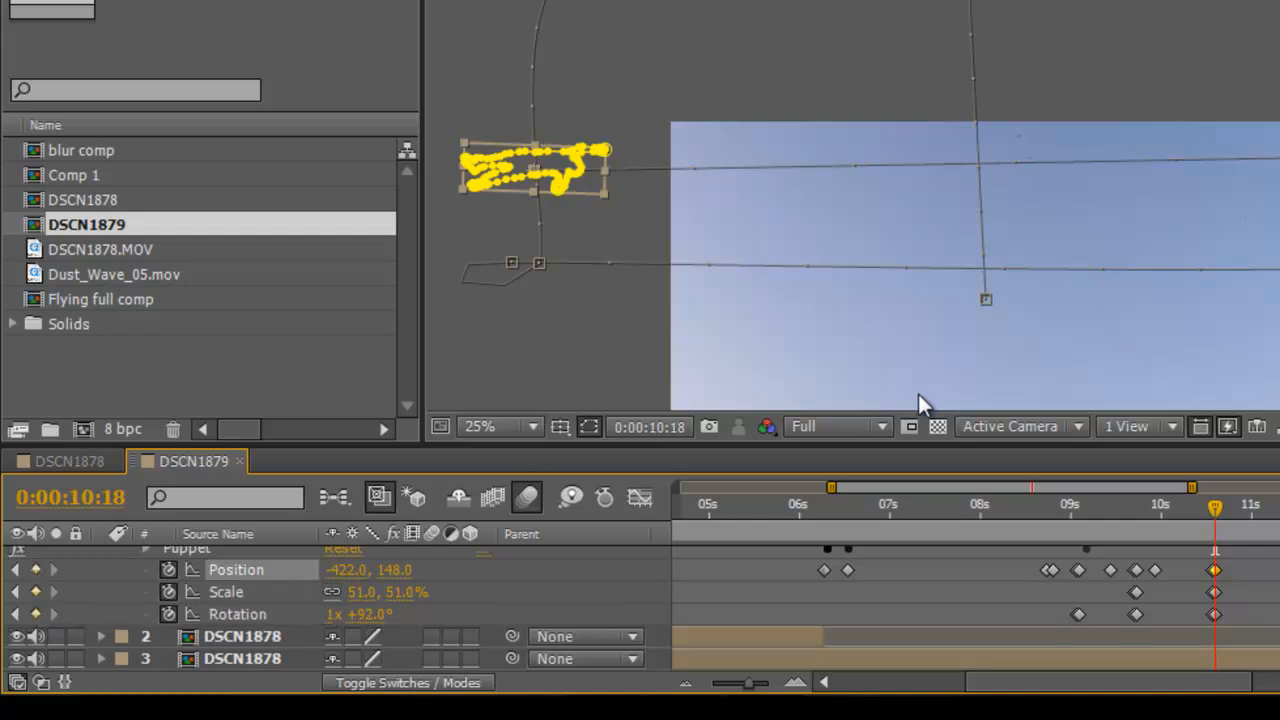
{"action": "key", "text": "space"}
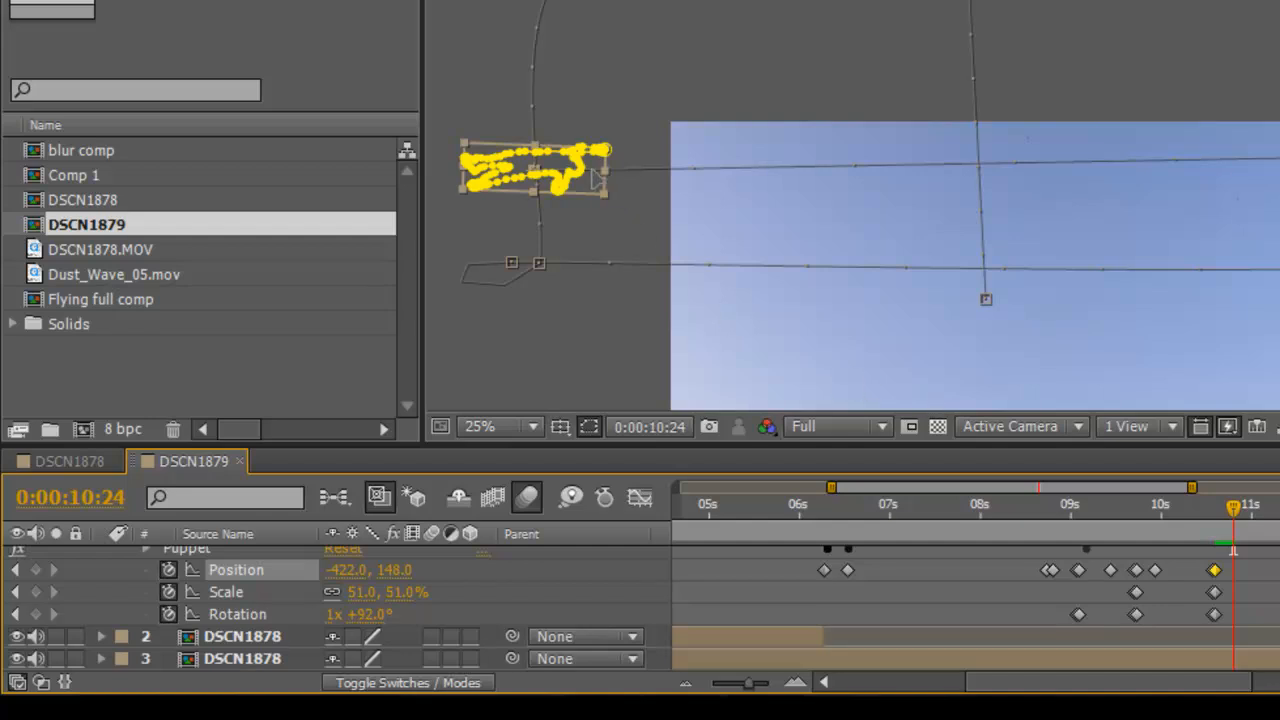
{"action": "left_click_drag", "start_coordinate": [594, 187], "coordinate": [815, 287]}
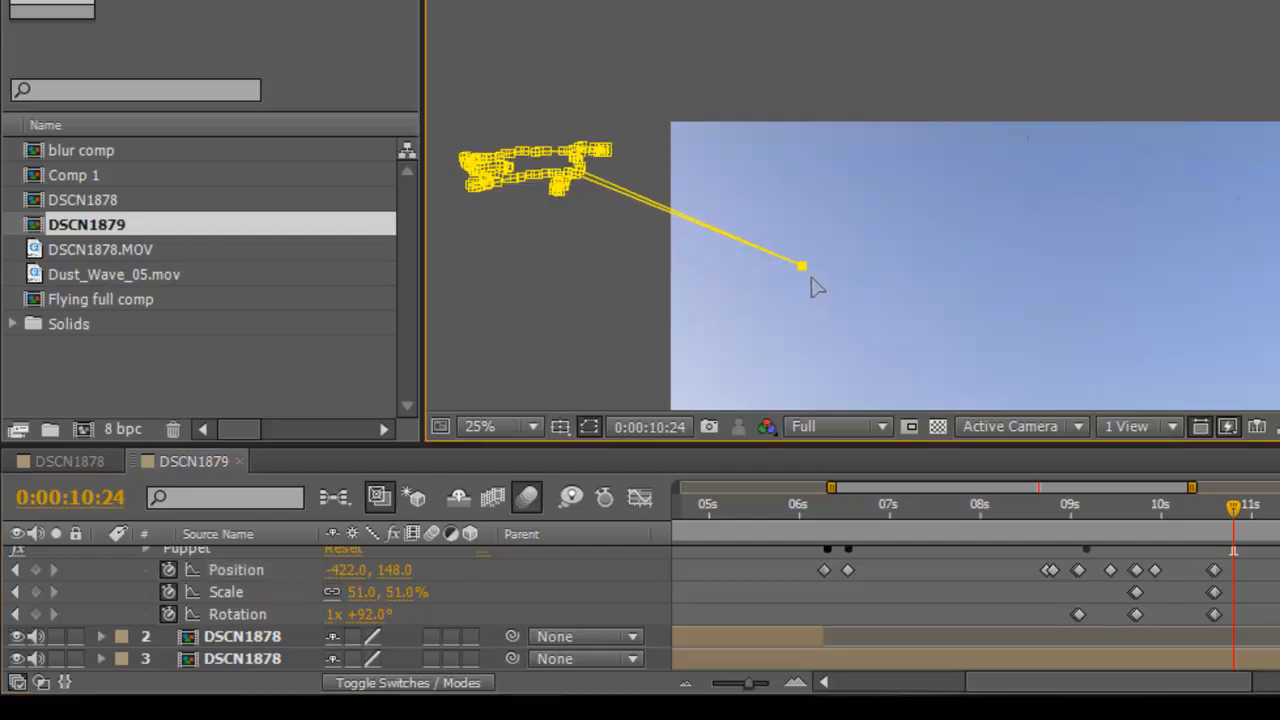
{"action": "key", "text": "ctrl+z"}
{"action": "left_click_drag", "start_coordinate": [580, 190], "coordinate": [728, 240]}
{"action": "key", "text": "ctrl+z"}
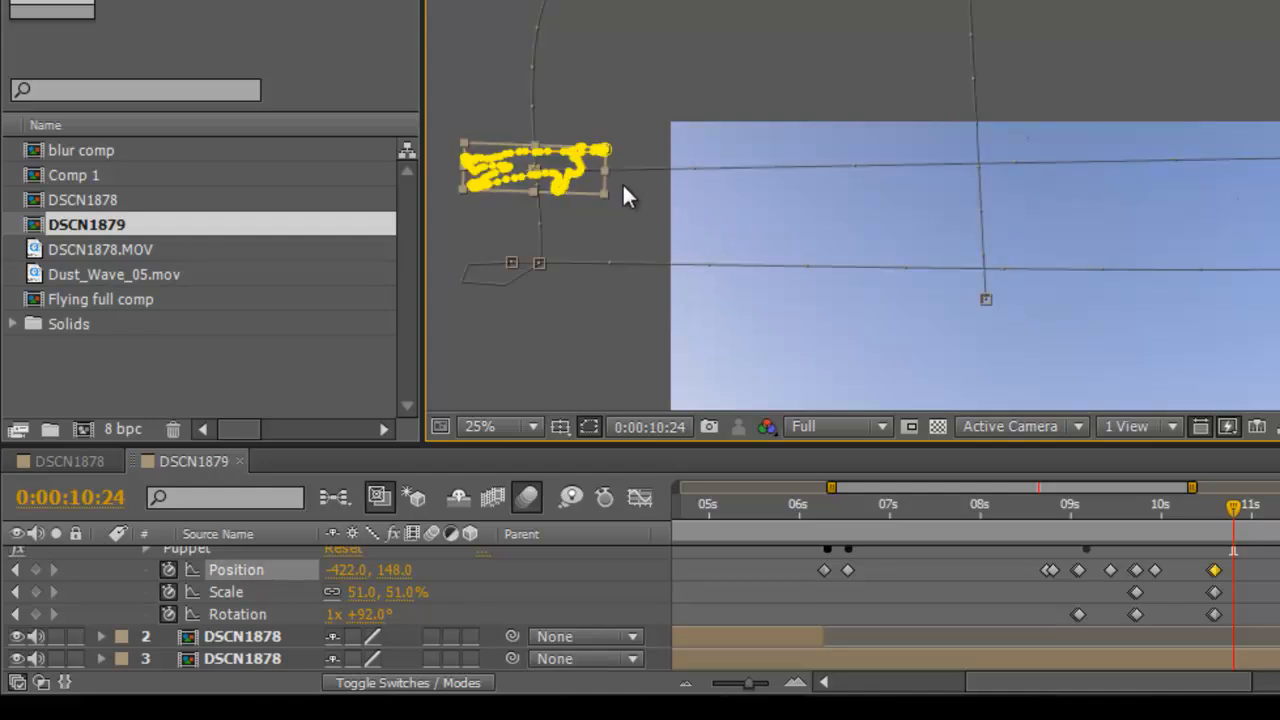
At 0:00:10:24, move the jumper from beyond the frame's left edge to the middle of the sky, at about 952, 534
{"action": "scroll", "coordinate": [597, 181], "scroll_direction": "up", "scroll_amount": 2}
{"action": "left_click_drag", "start_coordinate": [557, 168], "coordinate": [879, 193]}
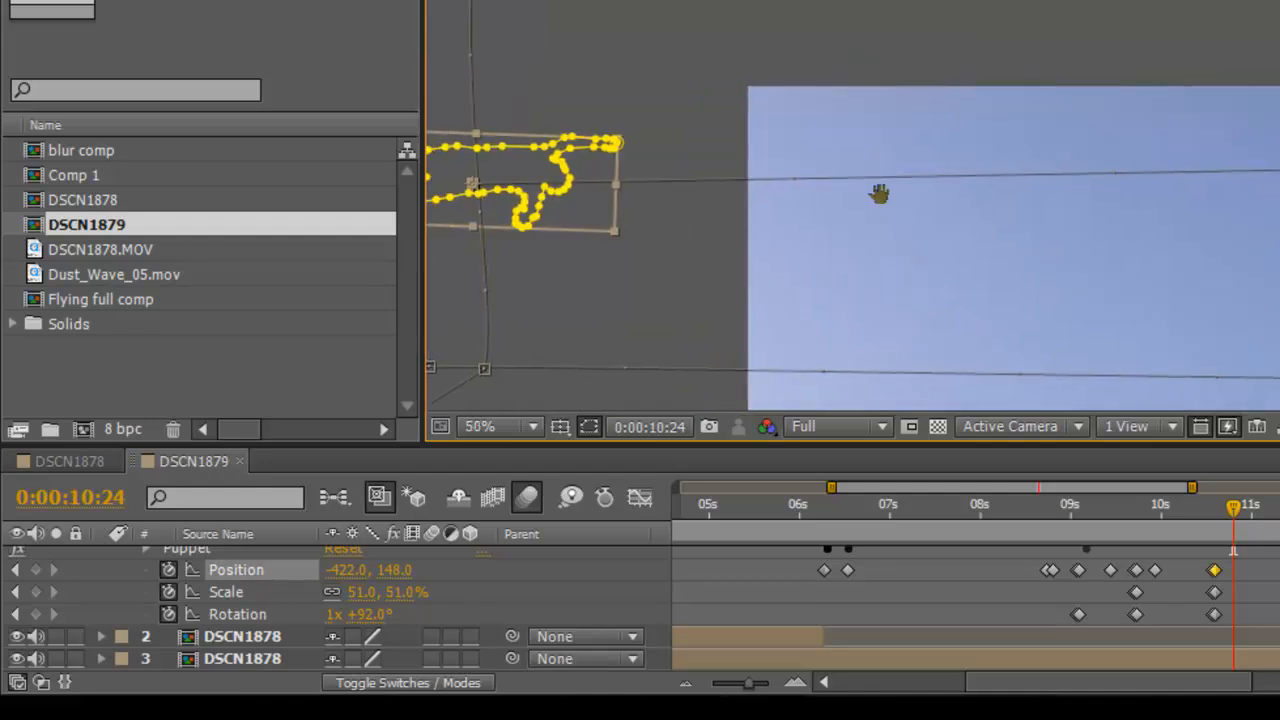
{"action": "left_click_drag", "start_coordinate": [590, 215], "coordinate": [1278, 352]}
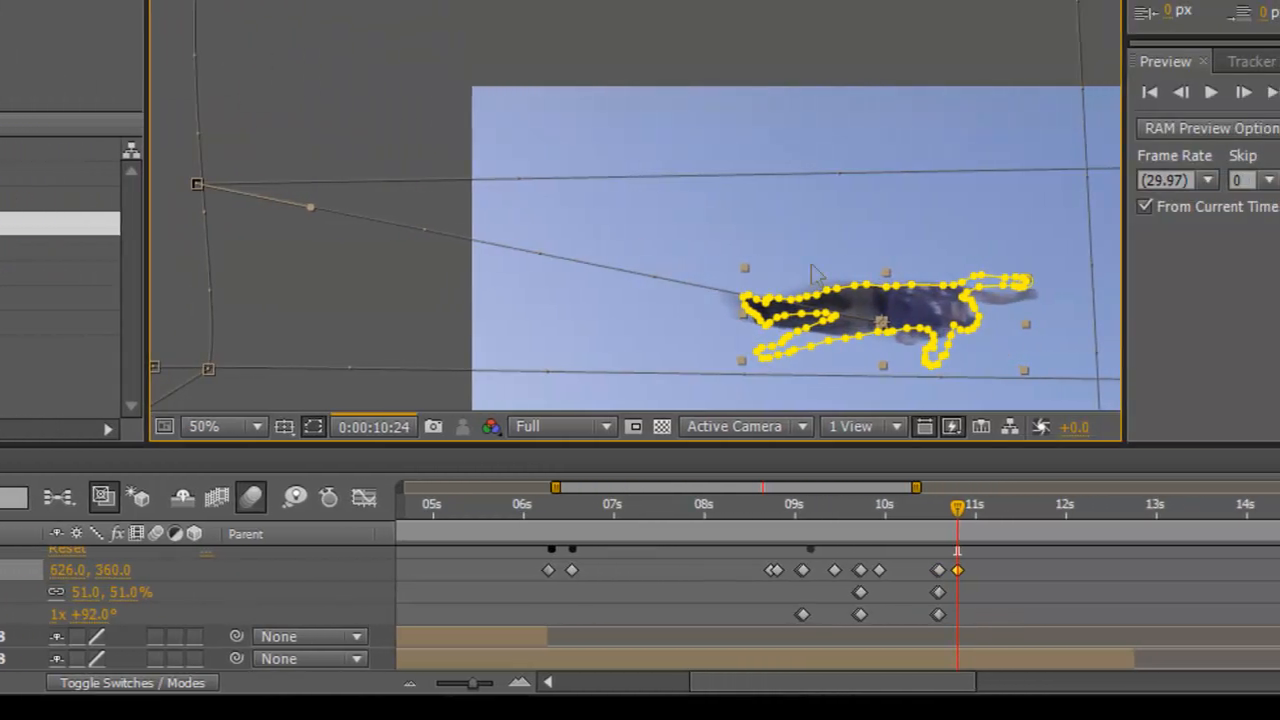
{"action": "left_click_drag", "start_coordinate": [990, 340], "coordinate": [578, 82]}
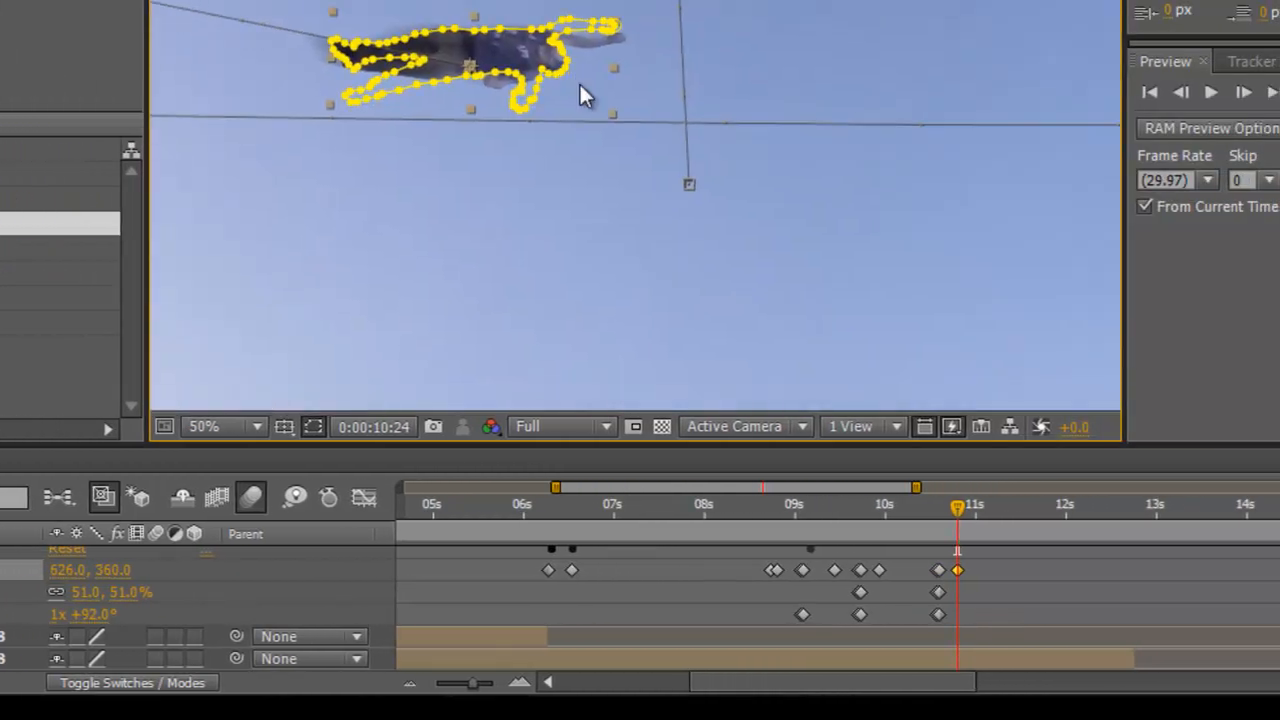
{"action": "scroll", "coordinate": [580, 84], "scroll_direction": "down", "scroll_amount": 1}
{"action": "scroll", "coordinate": [620, 146], "scroll_direction": "down", "scroll_amount": 1}
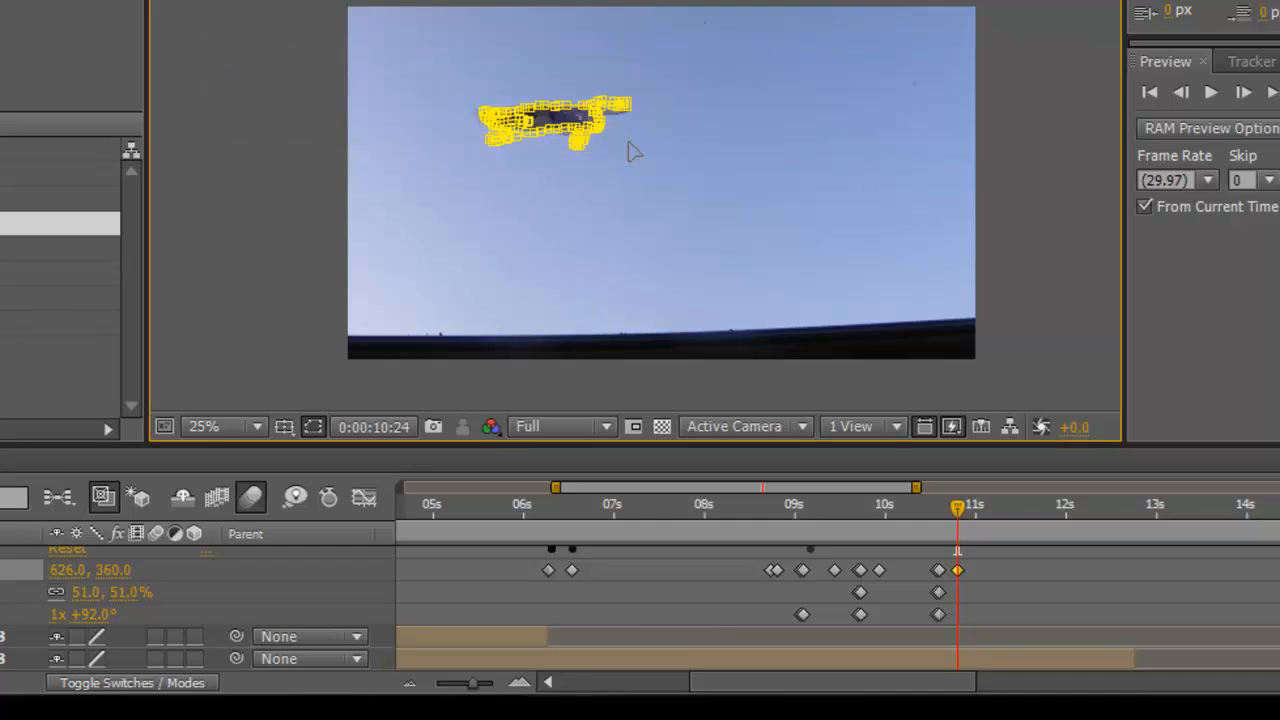
{"action": "left_click_drag", "start_coordinate": [632, 150], "coordinate": [688, 168]}
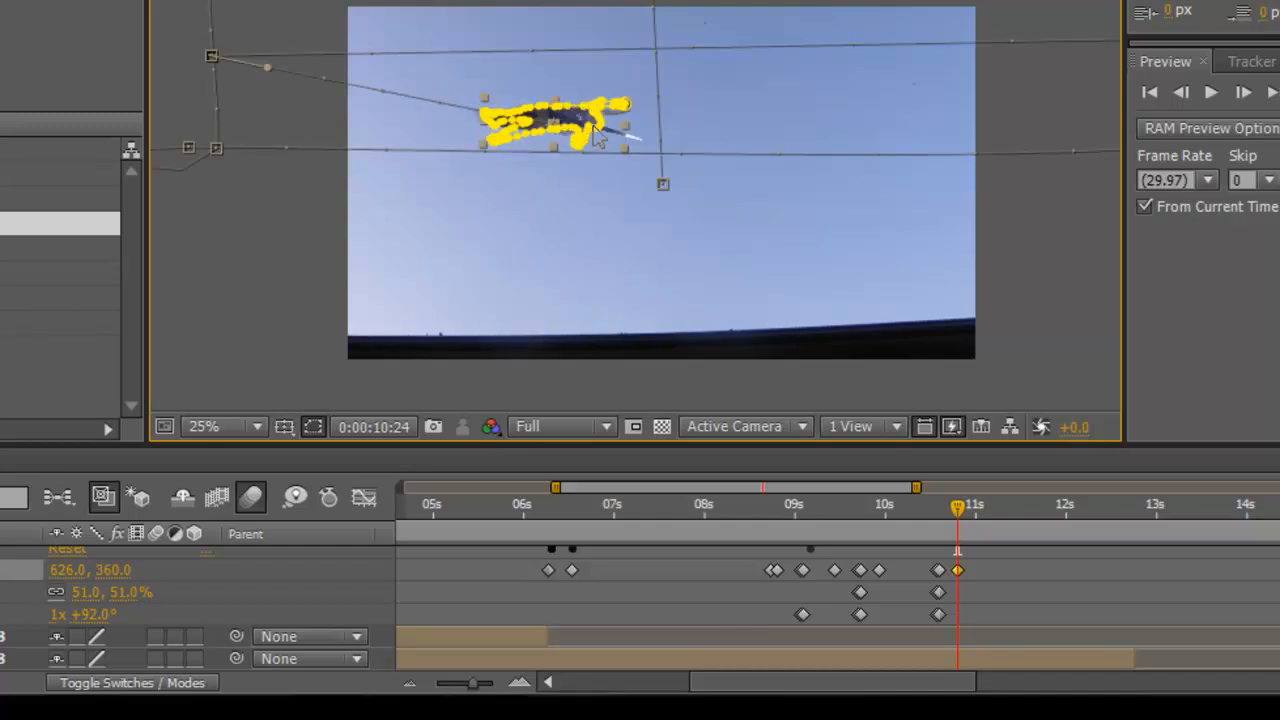
{"action": "scroll", "coordinate": [596, 135], "scroll_direction": "up", "scroll_amount": 1}
{"action": "left_click_drag", "start_coordinate": [670, 148], "coordinate": [808, 208]}
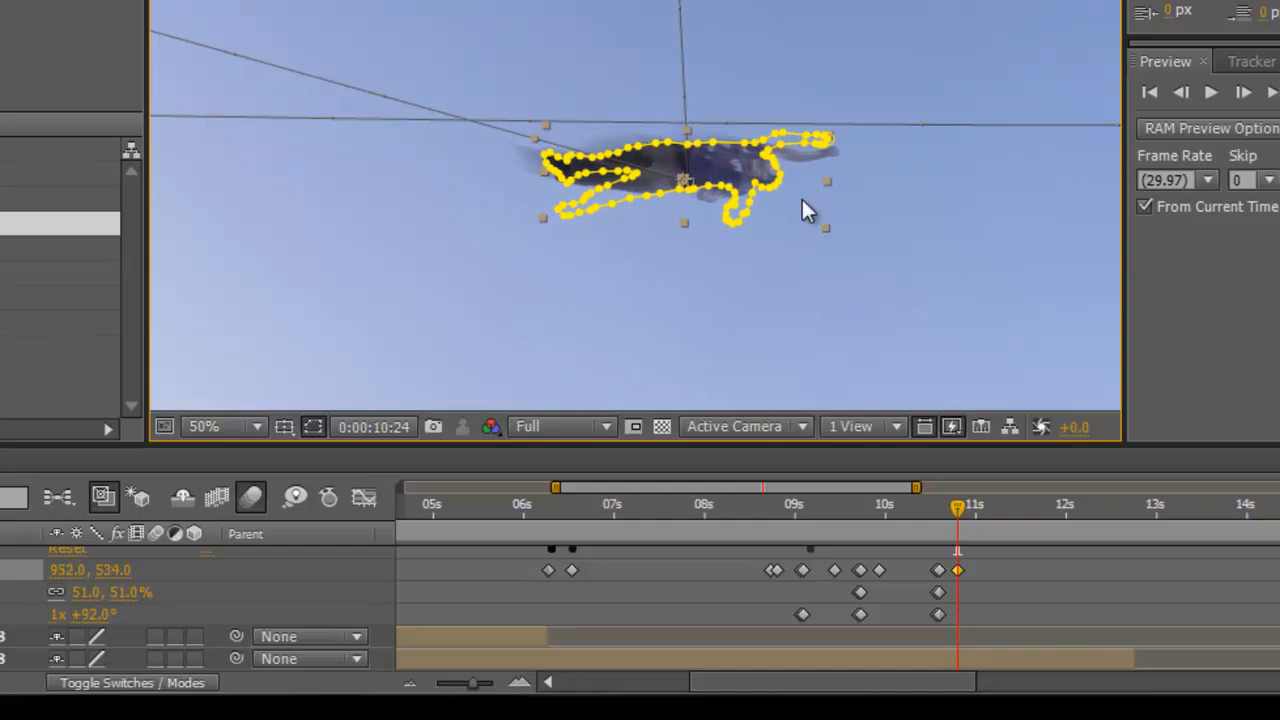
Reduce the jumper's Scale to 0% at 0:00:10:24 so he shrinks away into the distance
{"action": "scroll", "coordinate": [806, 209], "scroll_direction": "down", "scroll_amount": 1}
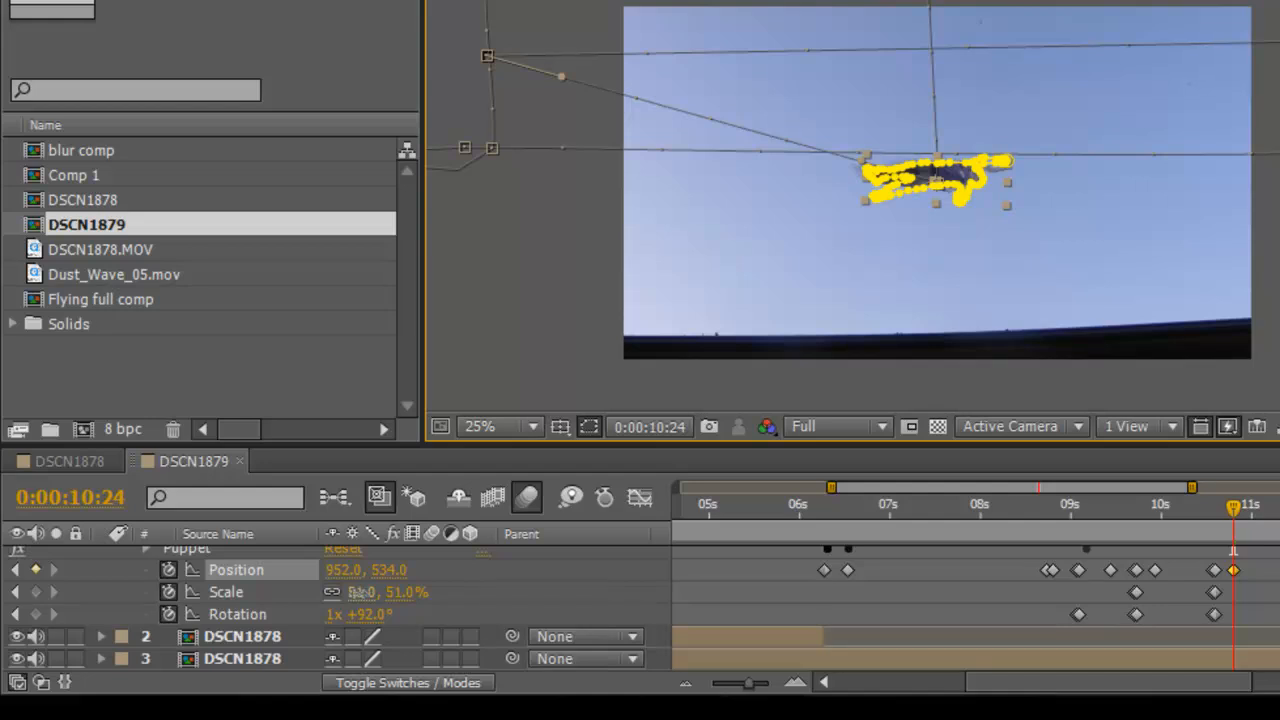
{"action": "left_click_drag", "start_coordinate": [356, 592], "coordinate": [320, 592]}
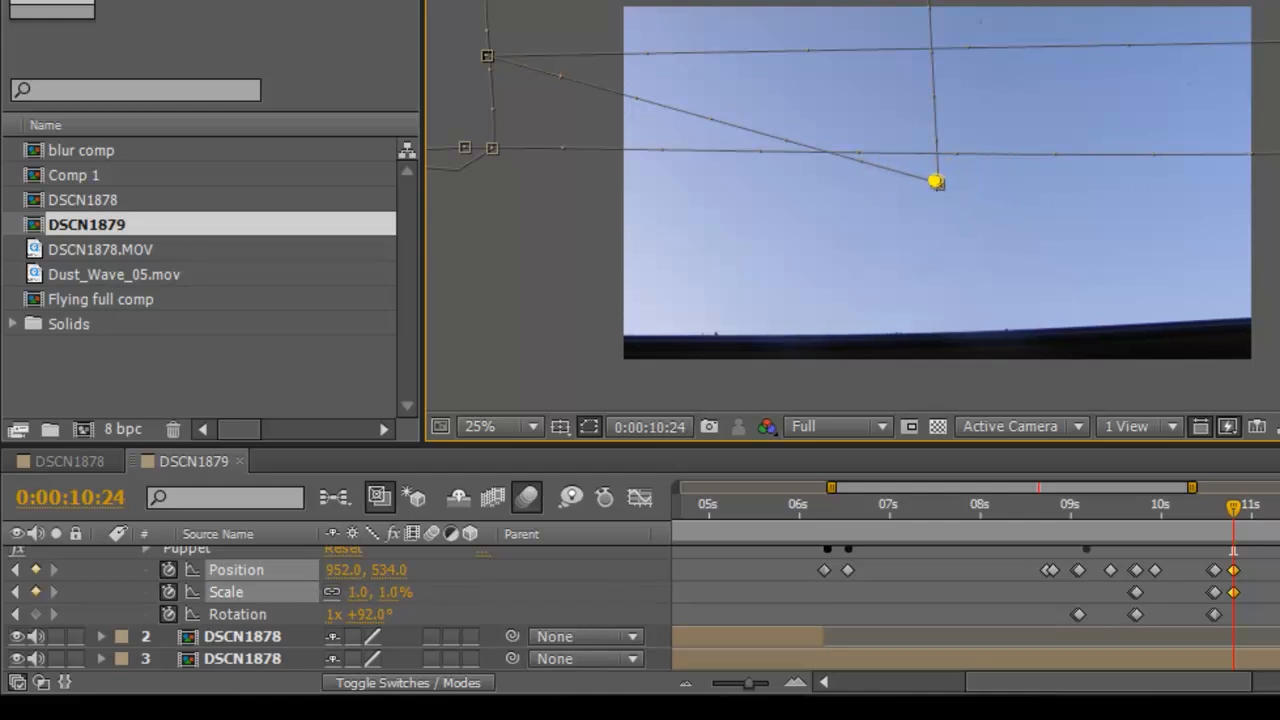
{"action": "left_click_drag", "start_coordinate": [314, 592], "coordinate": [314, 592]}
{"action": "left_click", "coordinate": [457, 363]}
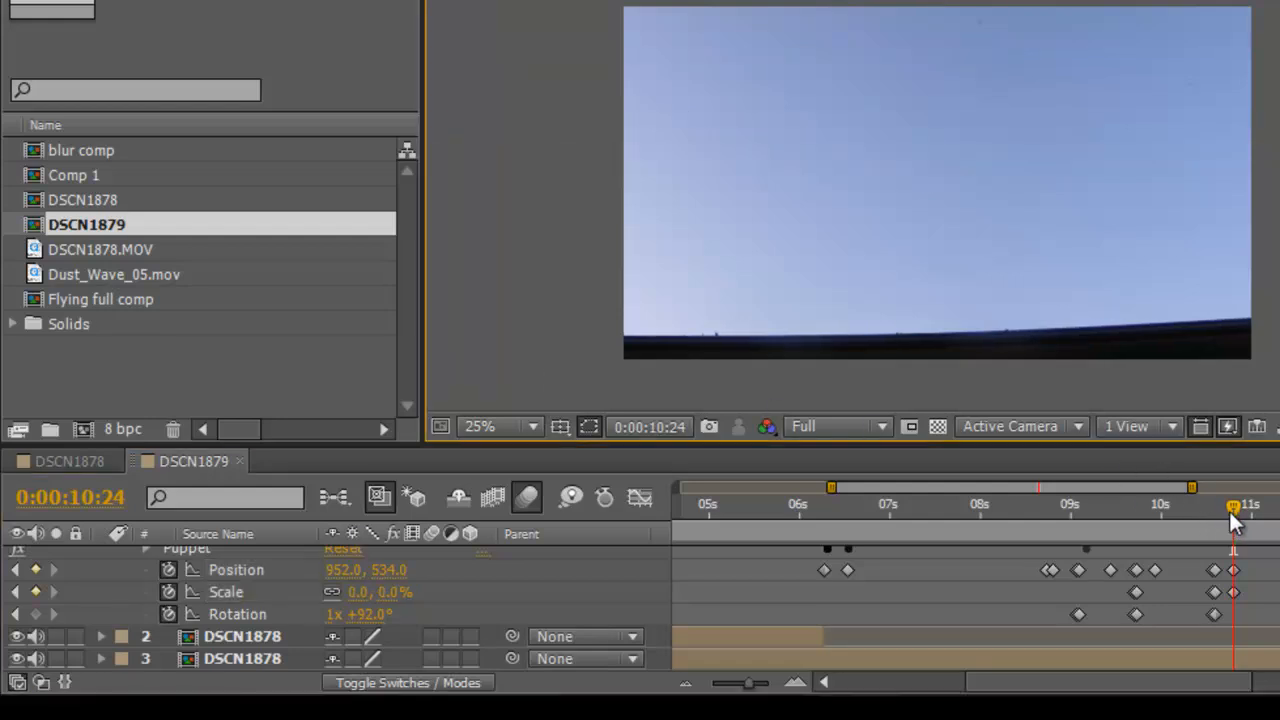
Shift the last Position and Scale keyframes to 0:00:11:01 to slow the fly-away, and check its end
{"action": "mouse_move", "coordinate": [1232, 515]}
{"action": "left_mouse_down"}
{"action": "mouse_move", "coordinate": [1213, 509]}
{"action": "mouse_move", "coordinate": [1230, 512]}
{"action": "left_mouse_up"}
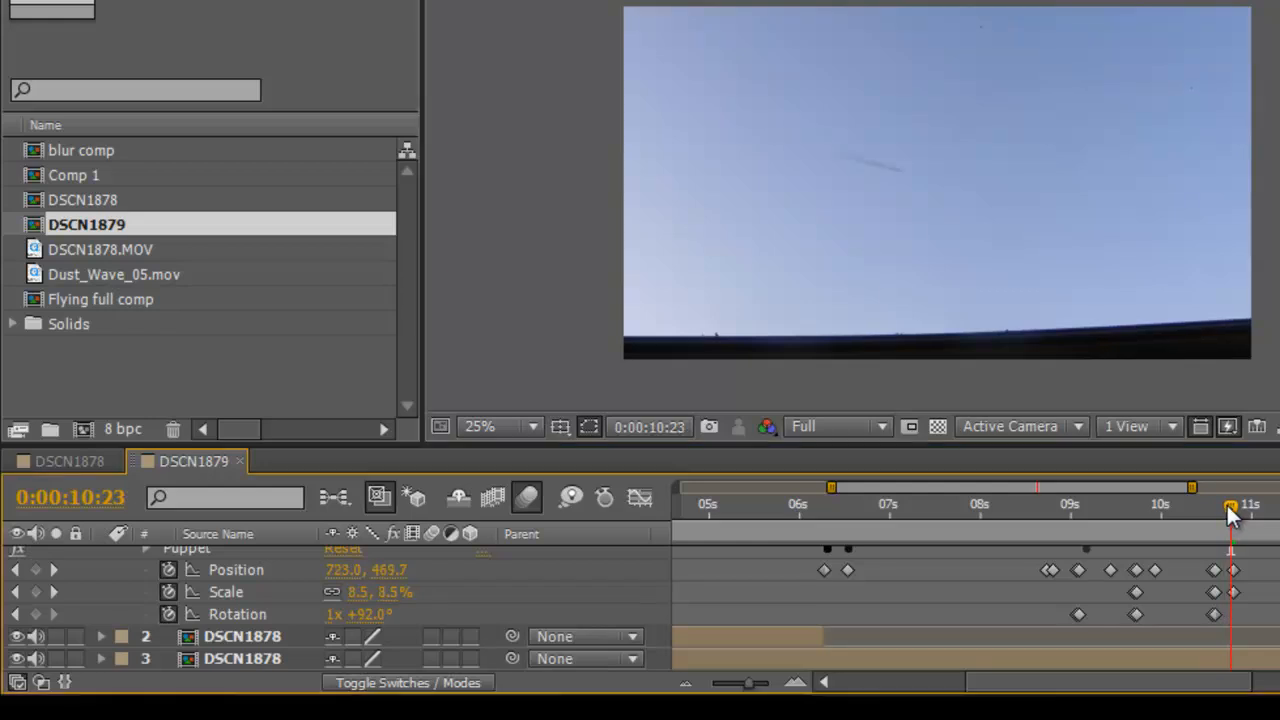
{"action": "left_click_drag", "start_coordinate": [1247, 558], "coordinate": [1256, 596]}
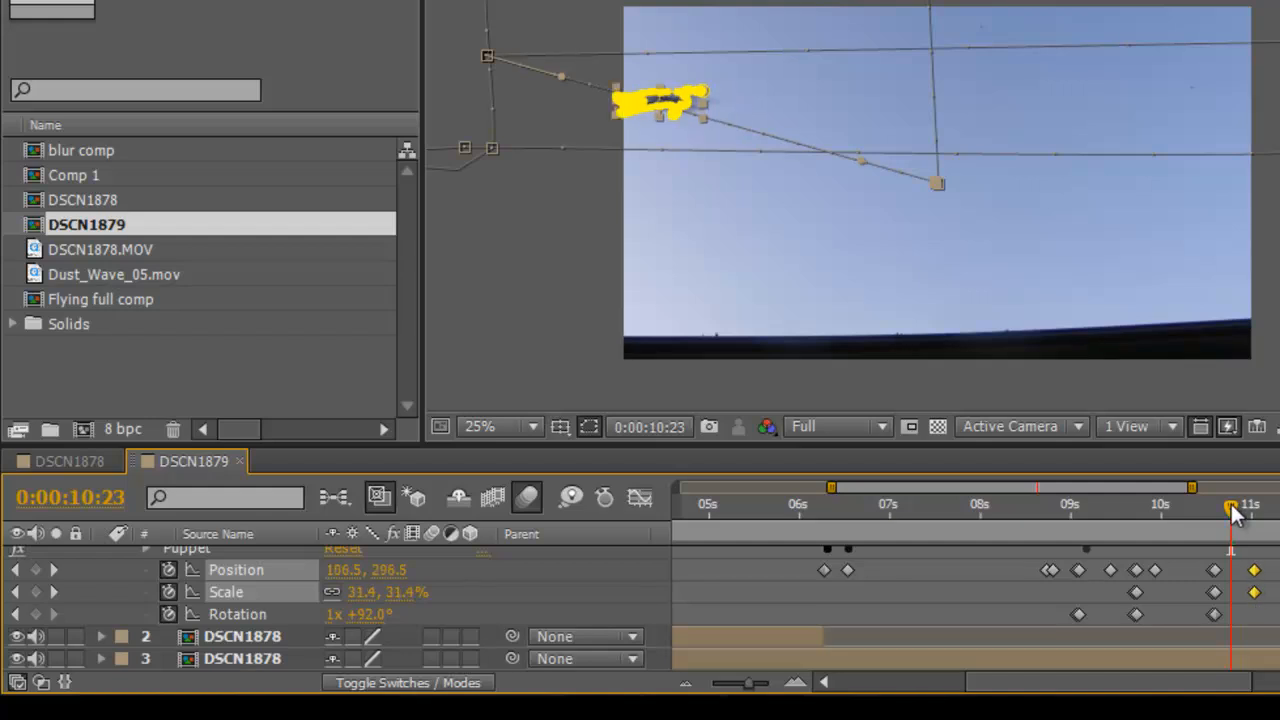
{"action": "left_click_drag", "start_coordinate": [1234, 511], "coordinate": [1257, 525]}
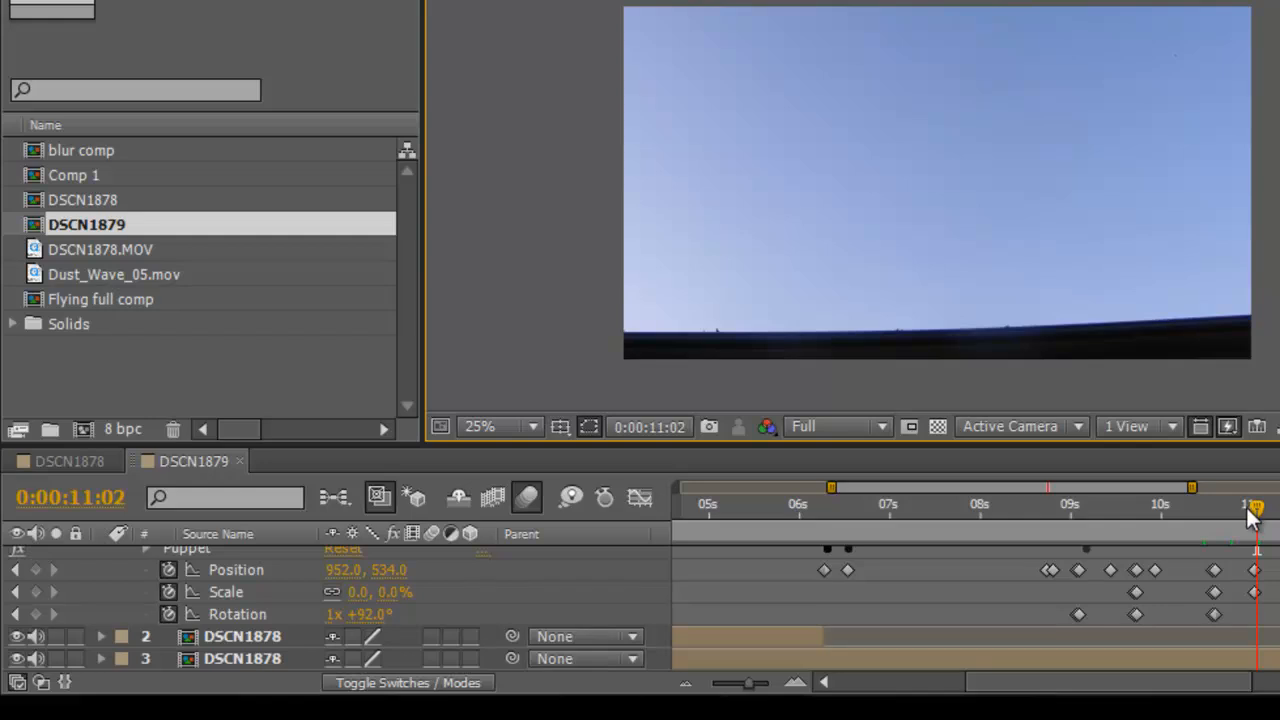
Examine the shrinking flight frame by frame back and forth around 0:00:10:26 to 0:00:11:02
{"action": "key", "text": "Page_Up"}
{"action": "key", "text": "Page_Up"}
{"action": "key", "text": "Page_Up"}
{"action": "key", "text": "Page_Up"}
{"action": "key", "text": "Page_Up"}
{"action": "key", "text": "Page_Up"}
{"action": "key", "text": "Page_Up"}
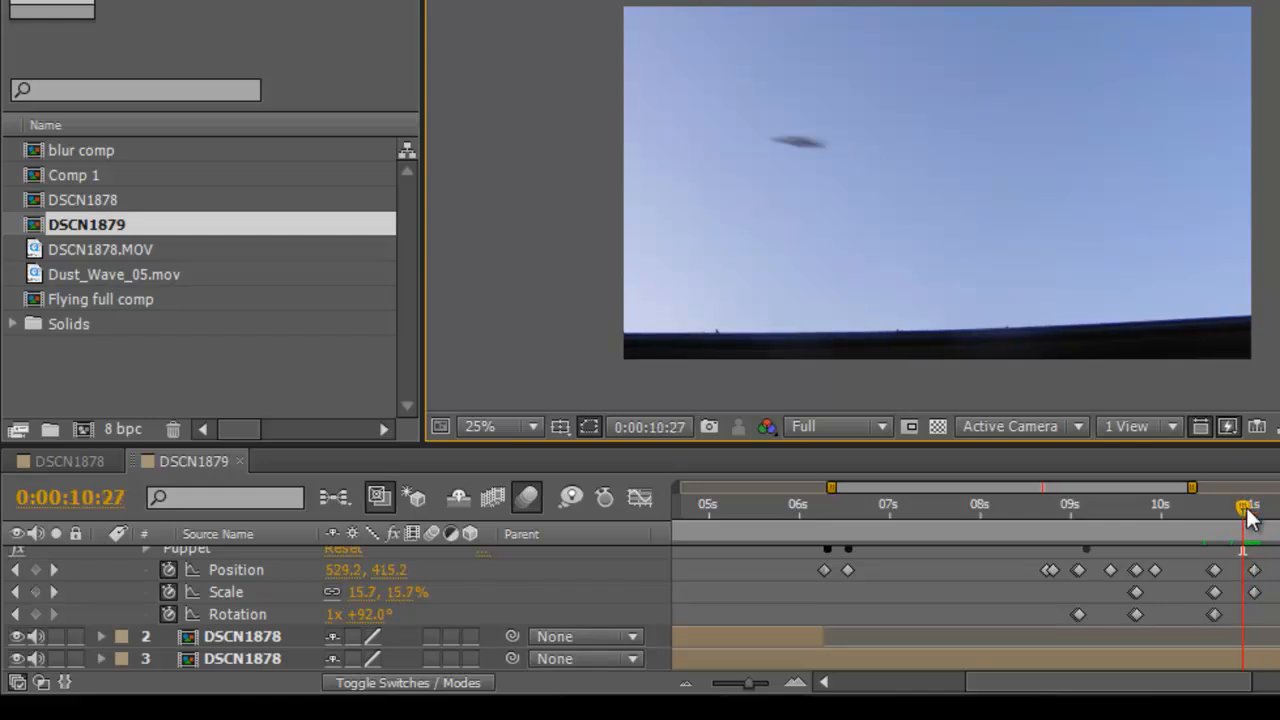
{"action": "key", "text": "Page_Up"}
{"action": "key", "text": "Page_Down"}
{"action": "key", "text": "Page_Down"}
{"action": "key", "text": "Page_Down"}
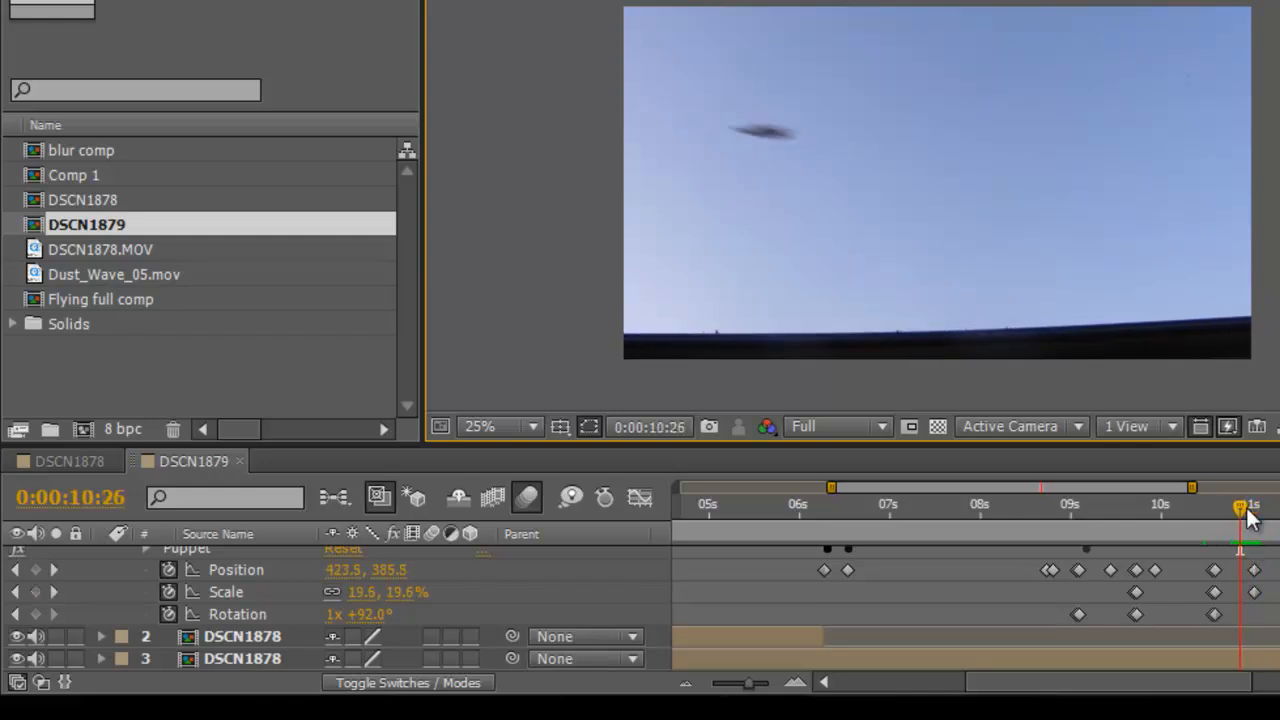
{"action": "key", "text": "Page_Down"}
{"action": "key", "text": "Page_Down"}
{"action": "key", "text": "Page_Down"}
{"action": "key", "text": "Page_Up"}
{"action": "key", "text": "Page_Up"}
{"action": "key", "text": "Page_Up"}
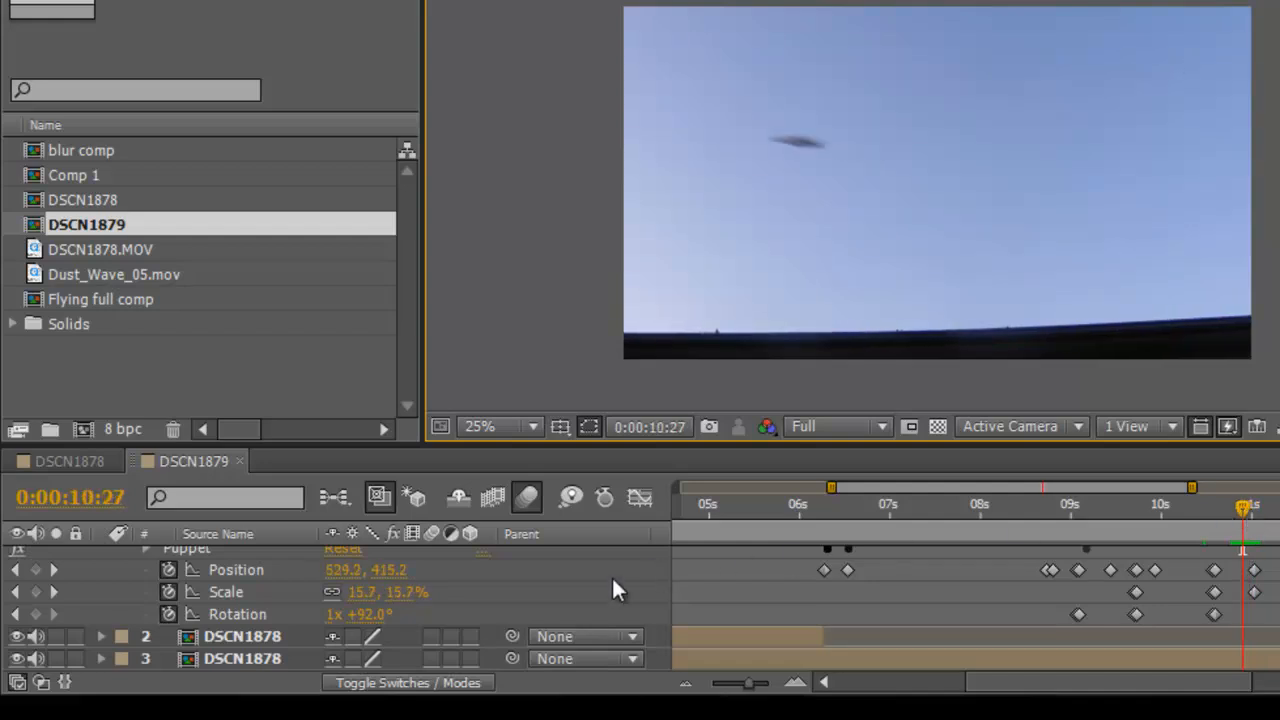
At 0:00:10:27, set the jumper's Rotation to 1x +111° to line him up with his flight path, and check the motion
{"action": "left_click_drag", "start_coordinate": [368, 614], "coordinate": [396, 614]}
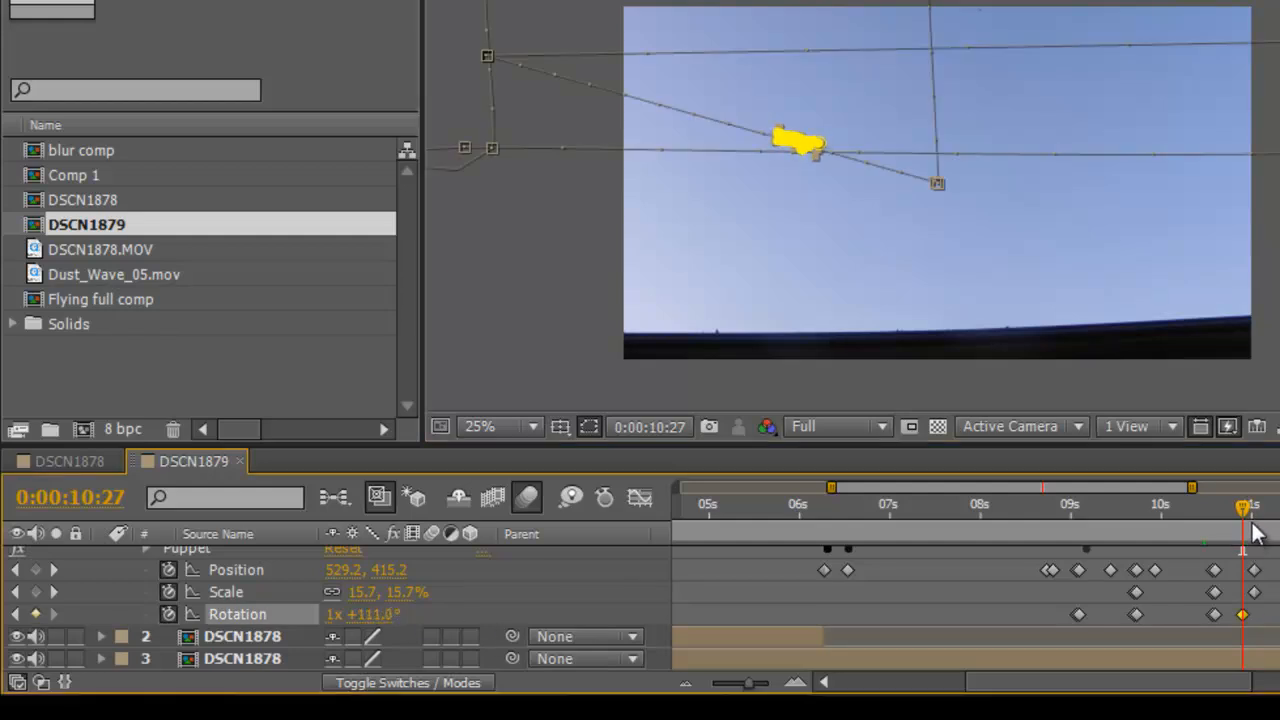
{"action": "left_click_drag", "start_coordinate": [1243, 507], "coordinate": [1231, 508]}
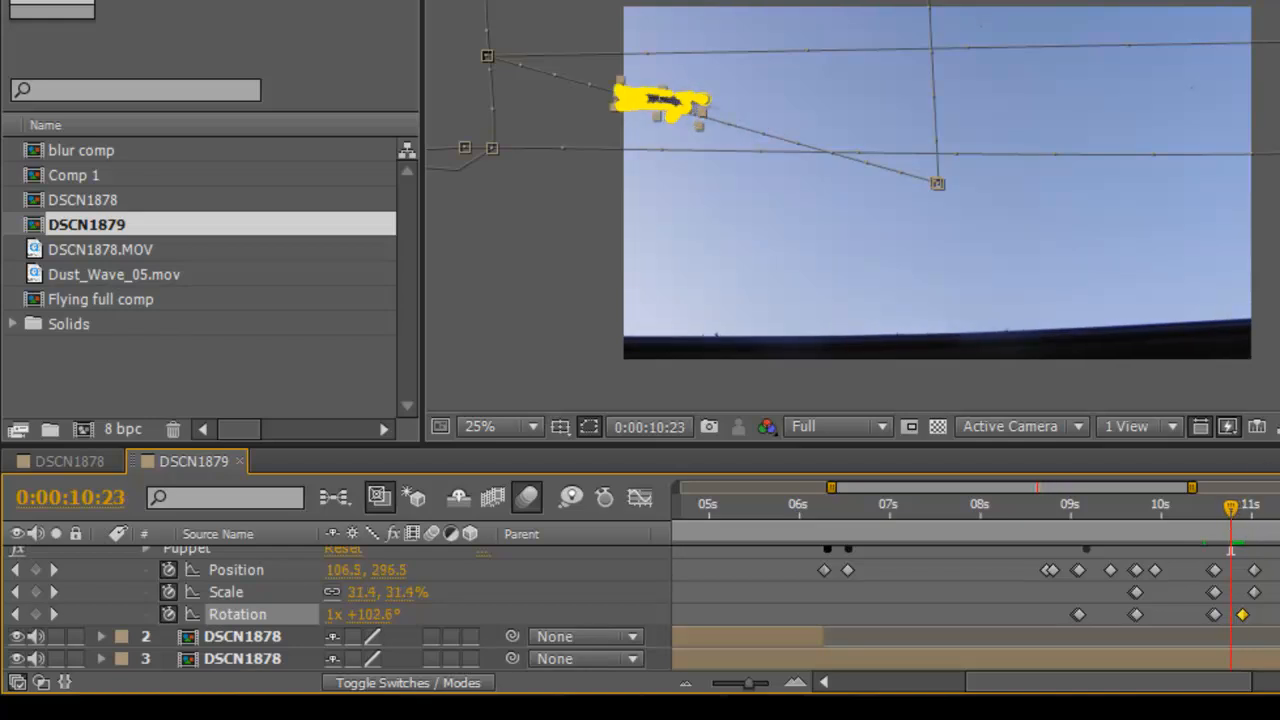
{"action": "left_click", "coordinate": [1276, 392]}
{"action": "key", "text": "space"}
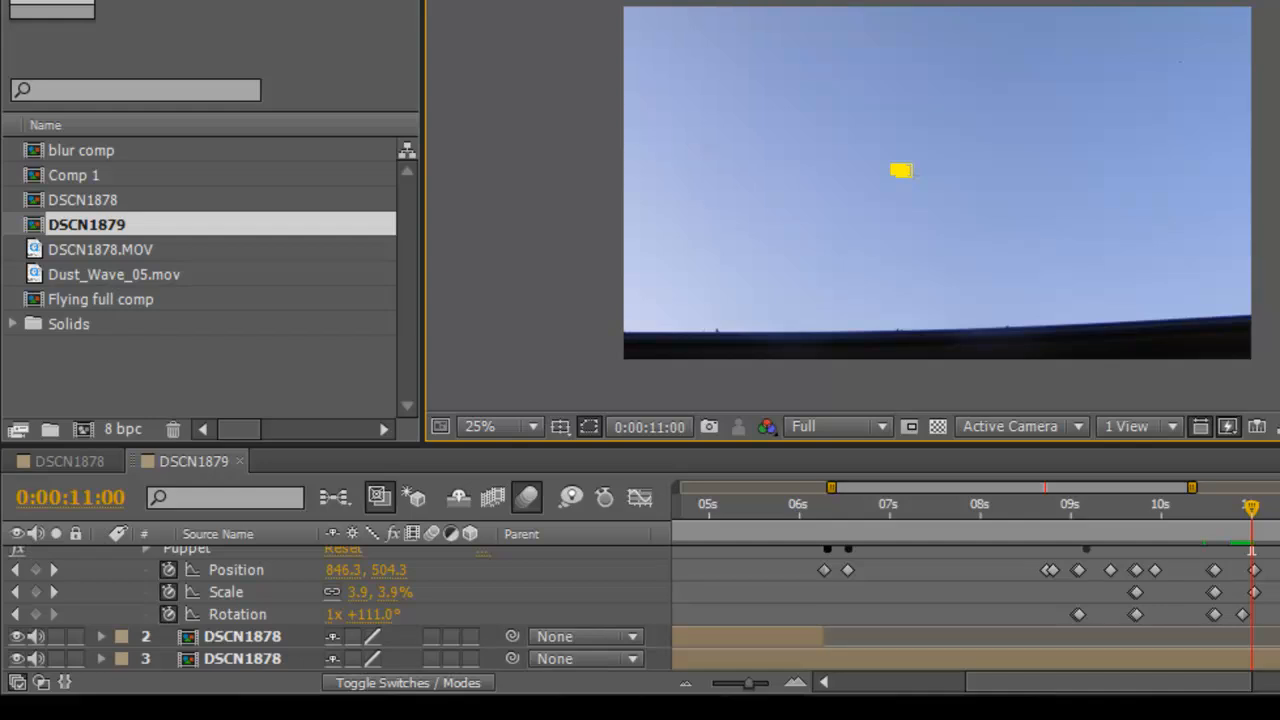
Review the angled fly-away frame by frame between 0:00:10:24 and 0:00:11:02 without the jumper's mask and motion path overlaid
{"action": "left_click", "coordinate": [241, 640]}
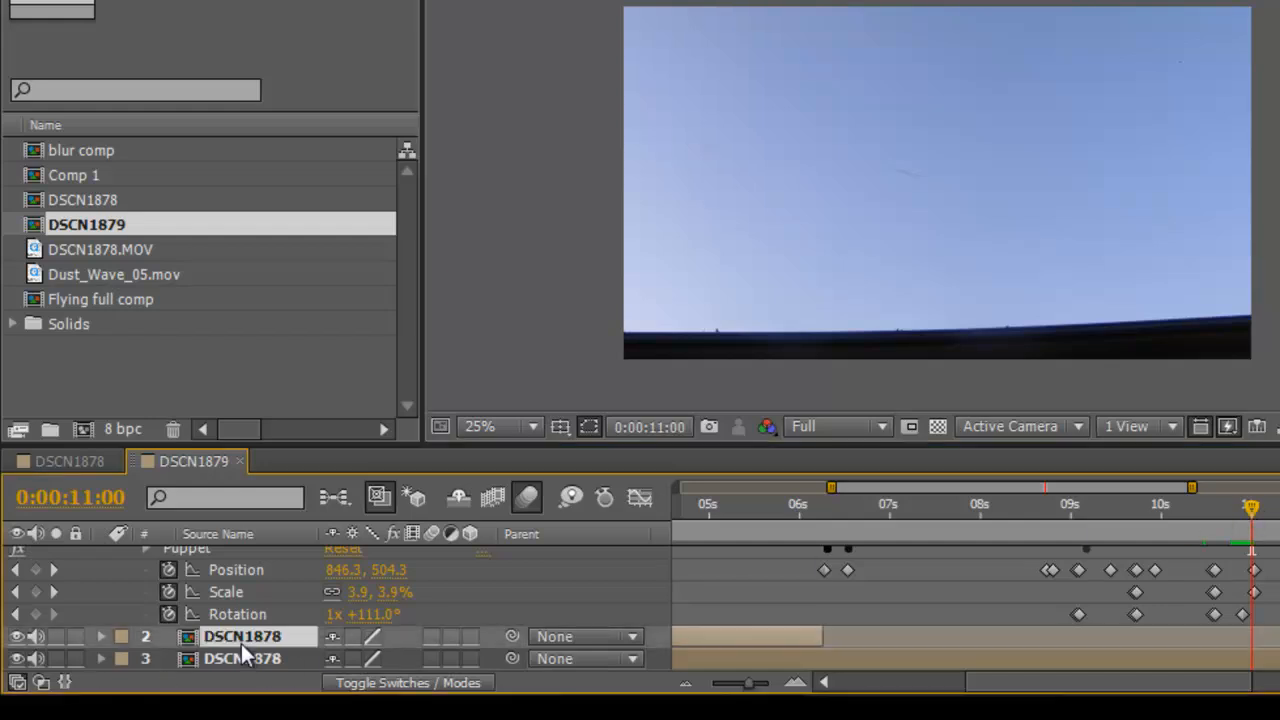
{"action": "key", "text": "Page_Up"}
{"action": "key", "text": "Page_Up"}
{"action": "key", "text": "Page_Up"}
{"action": "key", "text": "Page_Up"}
{"action": "key", "text": "Page_Up"}
{"action": "key", "text": "Page_Up"}
{"action": "key", "text": "Page_Up"}
{"action": "key", "text": "Page_Up"}
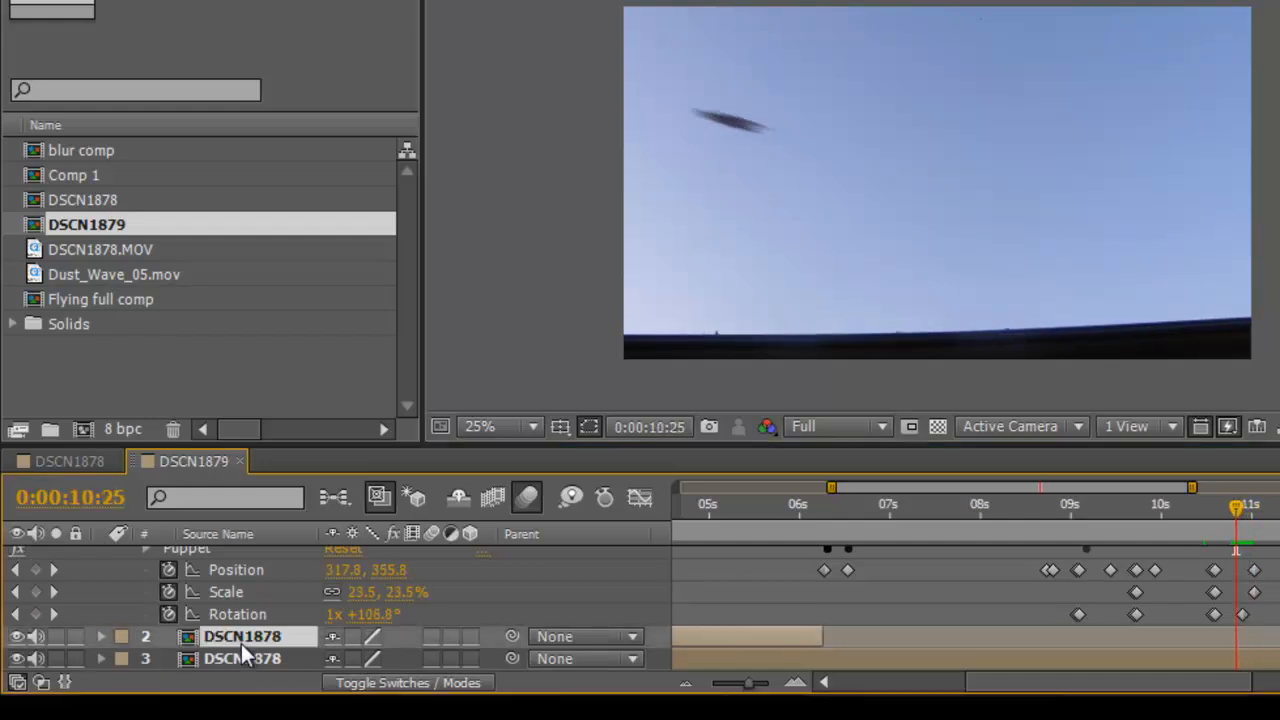
{"action": "key", "text": "Page_Down"}
{"action": "key", "text": "Page_Down"}
{"action": "key", "text": "Page_Down"}
{"action": "key", "text": "Page_Down"}
{"action": "key", "text": "Page_Down"}
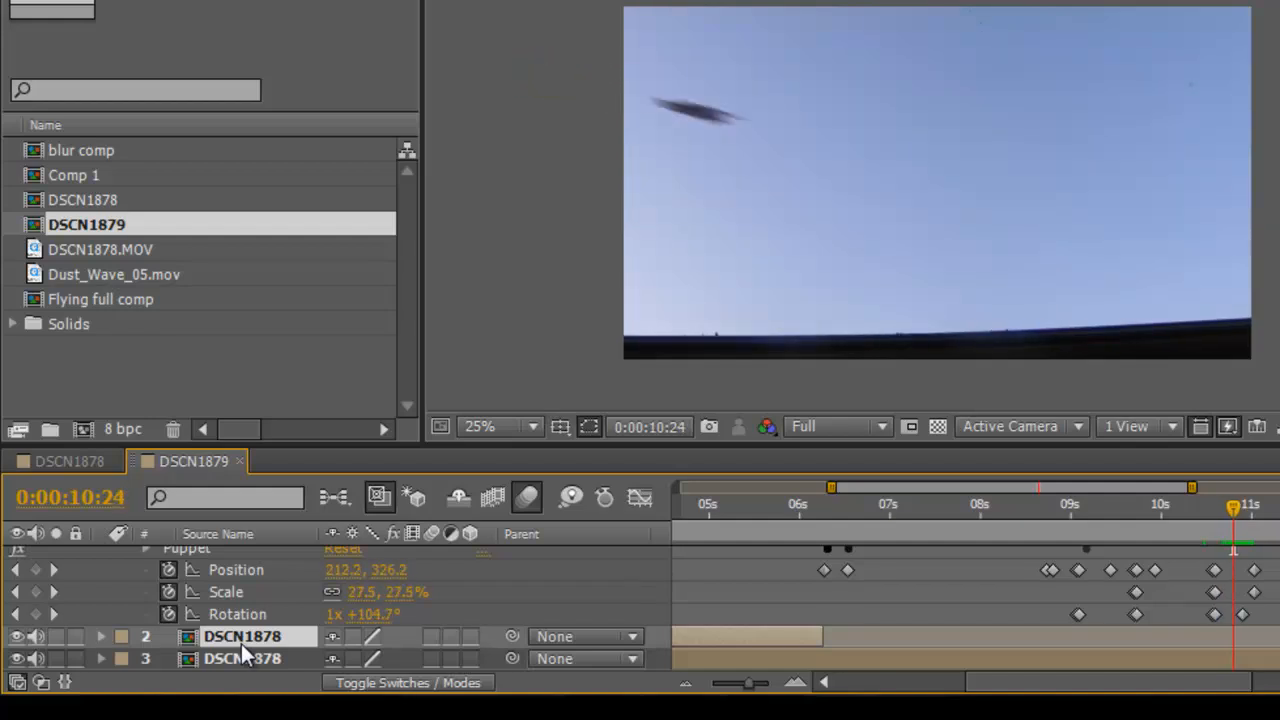
{"action": "key", "text": "Page_Down"}
{"action": "key", "text": "Page_Down"}
{"action": "key", "text": "Page_Down"}
{"action": "key", "text": "Page_Down"}
{"action": "key", "text": "Page_Down"}
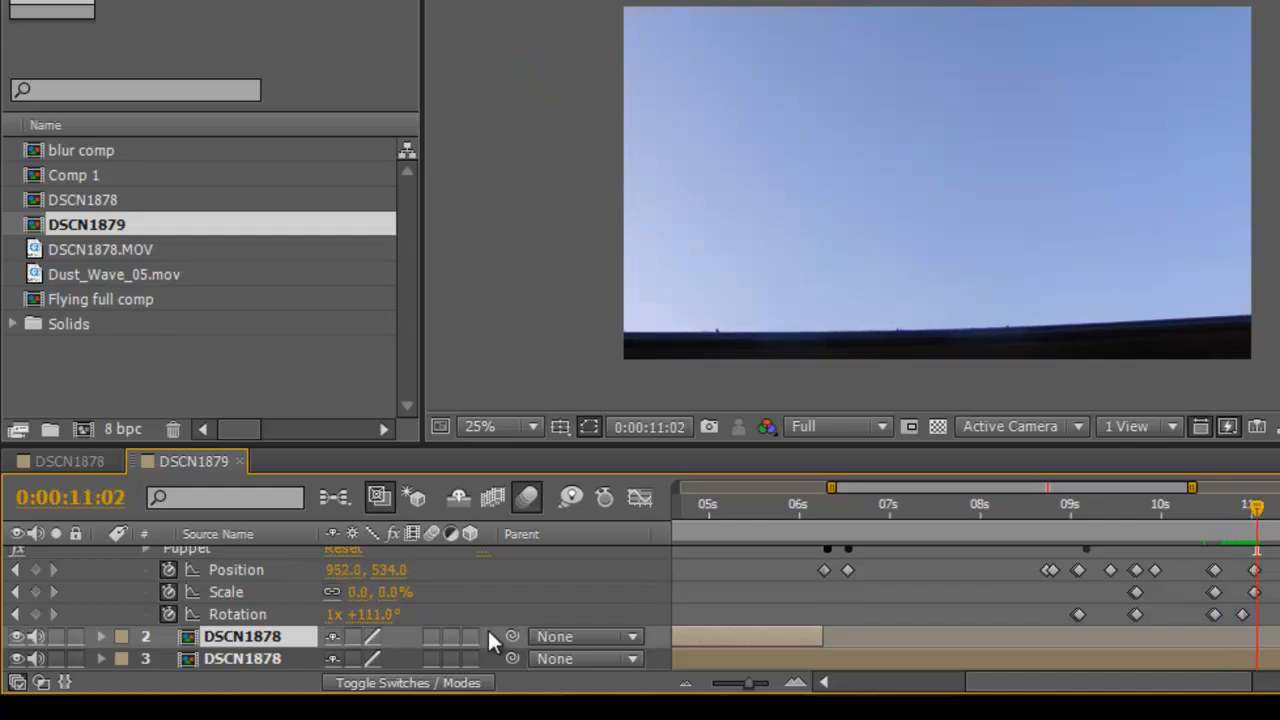
Return to the footage before the launch and inspect the jumper on the porch around 0:00:05:15
{"action": "left_click_drag", "start_coordinate": [1254, 510], "coordinate": [661, 501]}
{"action": "left_click", "coordinate": [951, 509]}
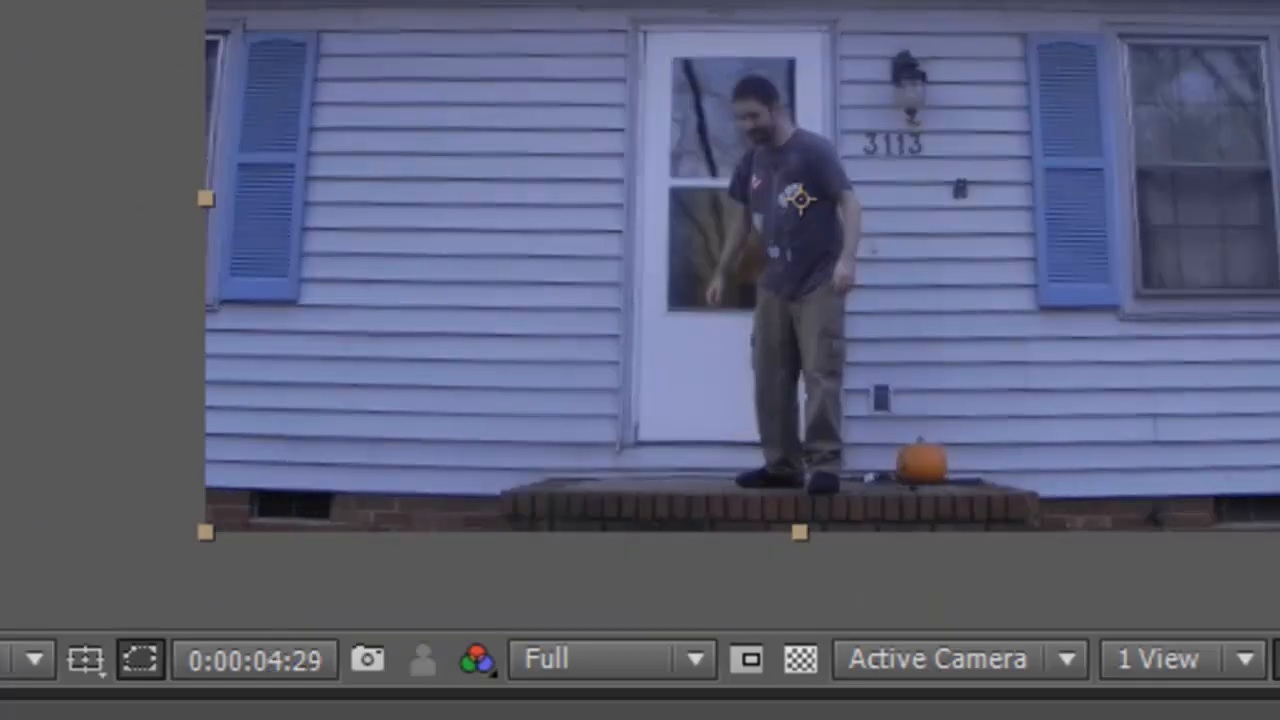
{"action": "left_click_drag", "start_coordinate": [656, 560], "coordinate": [641, 570]}
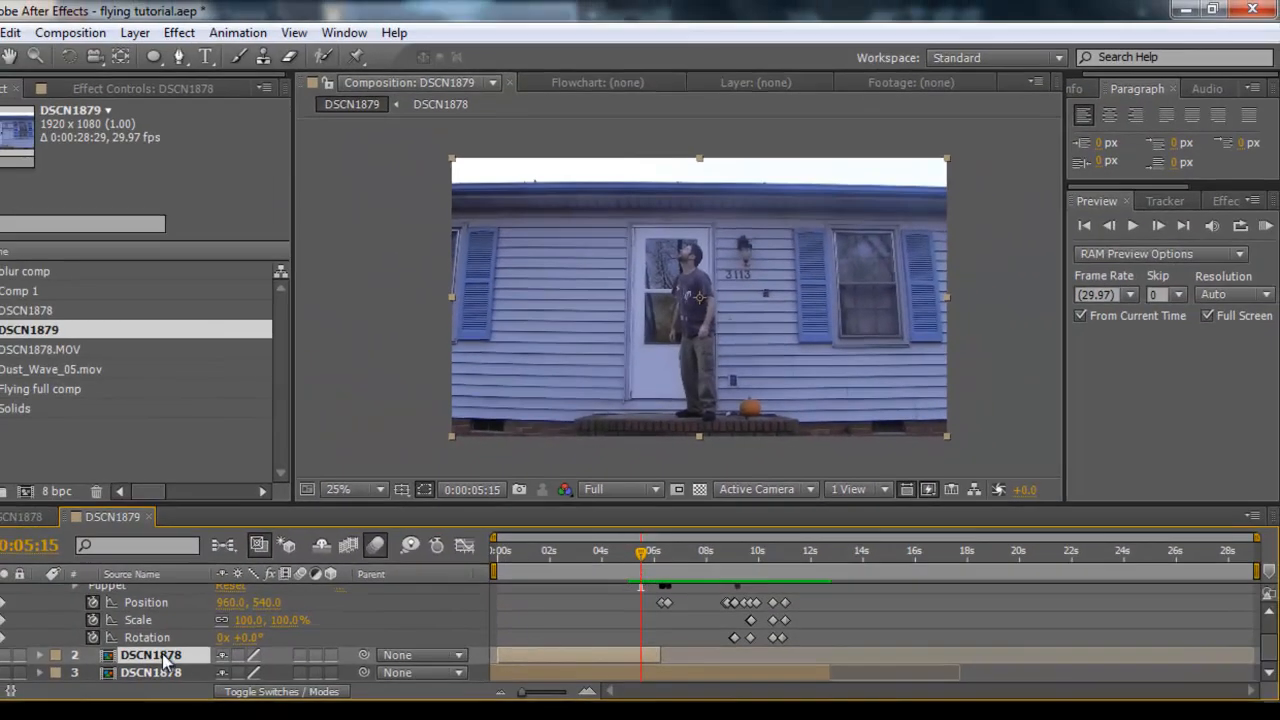
Collapse the top layer's properties and split the second DSCN1878 layer at 0:00:05:15
{"action": "scroll", "coordinate": [162, 640], "scroll_direction": "up", "scroll_amount": 2}
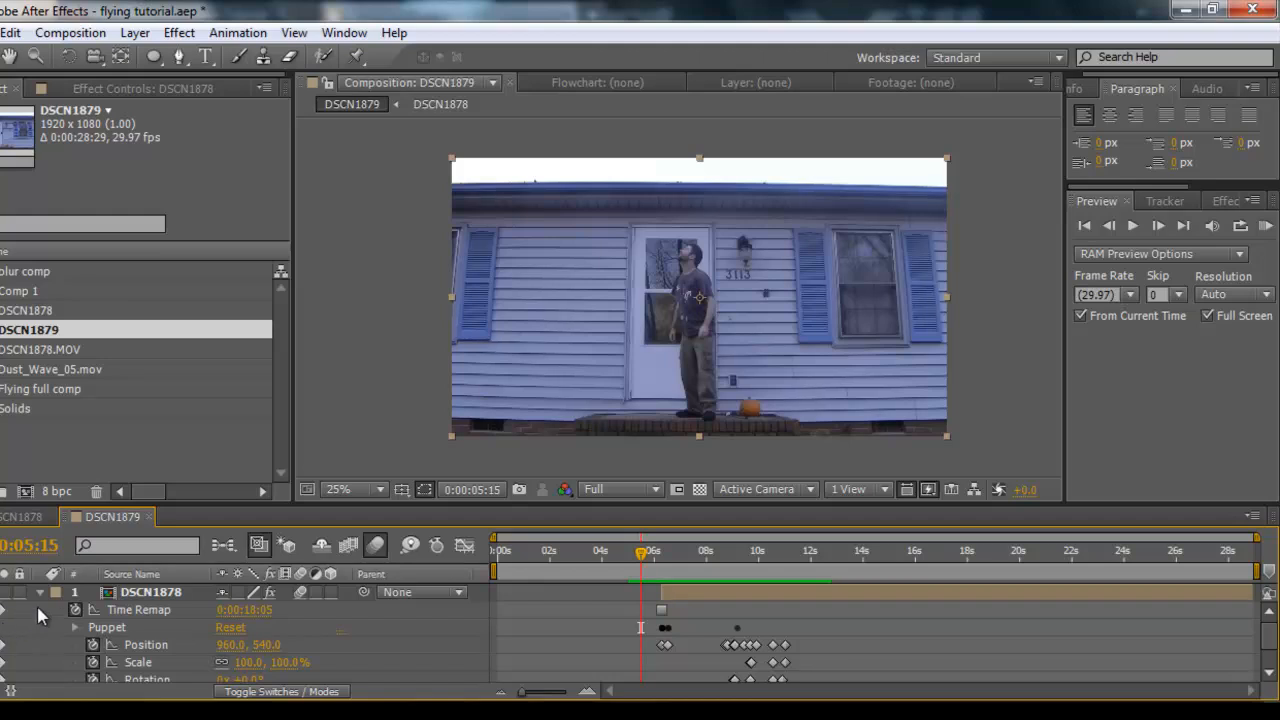
{"action": "left_click", "coordinate": [40, 594]}
{"action": "left_click", "coordinate": [197, 675]}
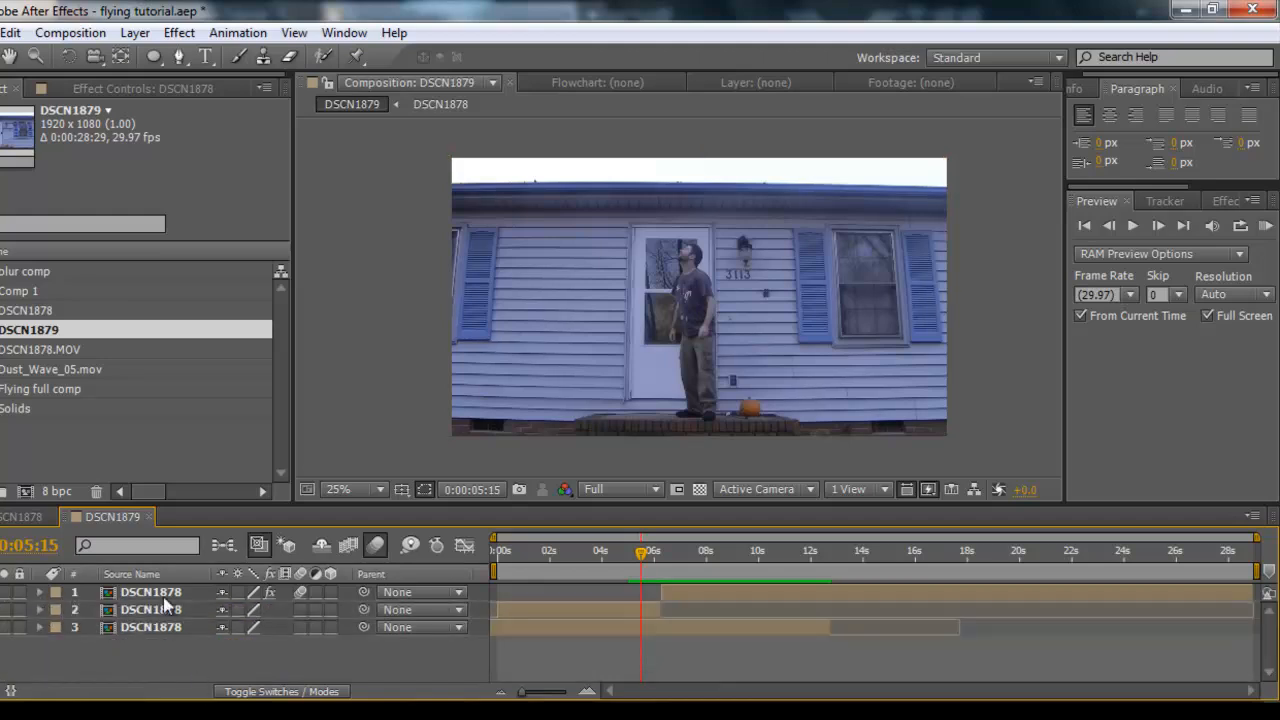
{"action": "left_click", "coordinate": [163, 606]}
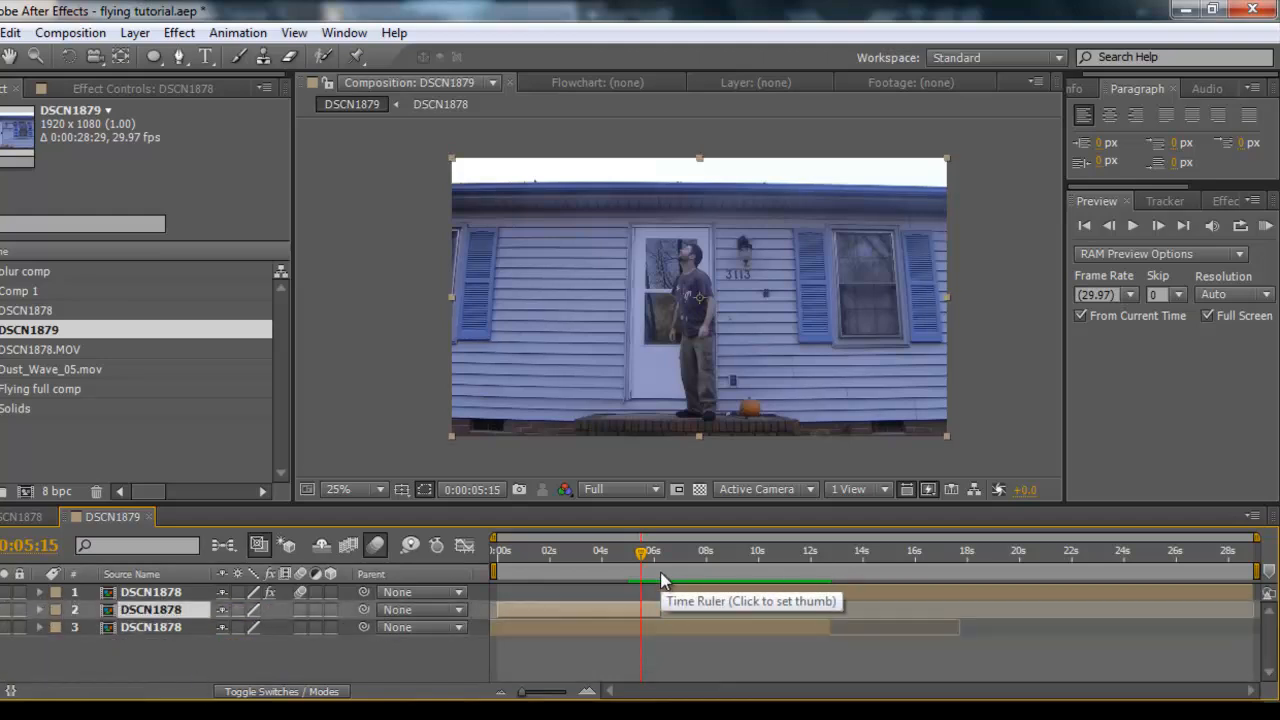
{"action": "left_click", "coordinate": [42, 33]}
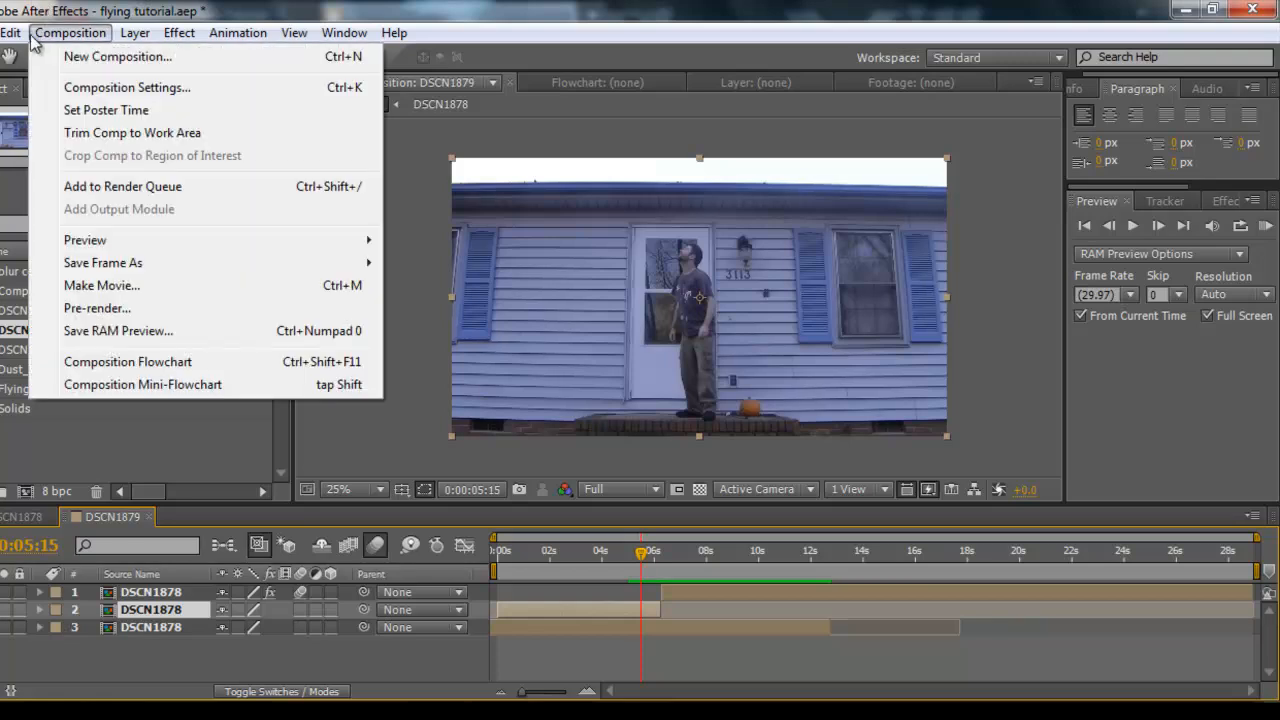
{"action": "mouse_move", "coordinate": [10, 33]}
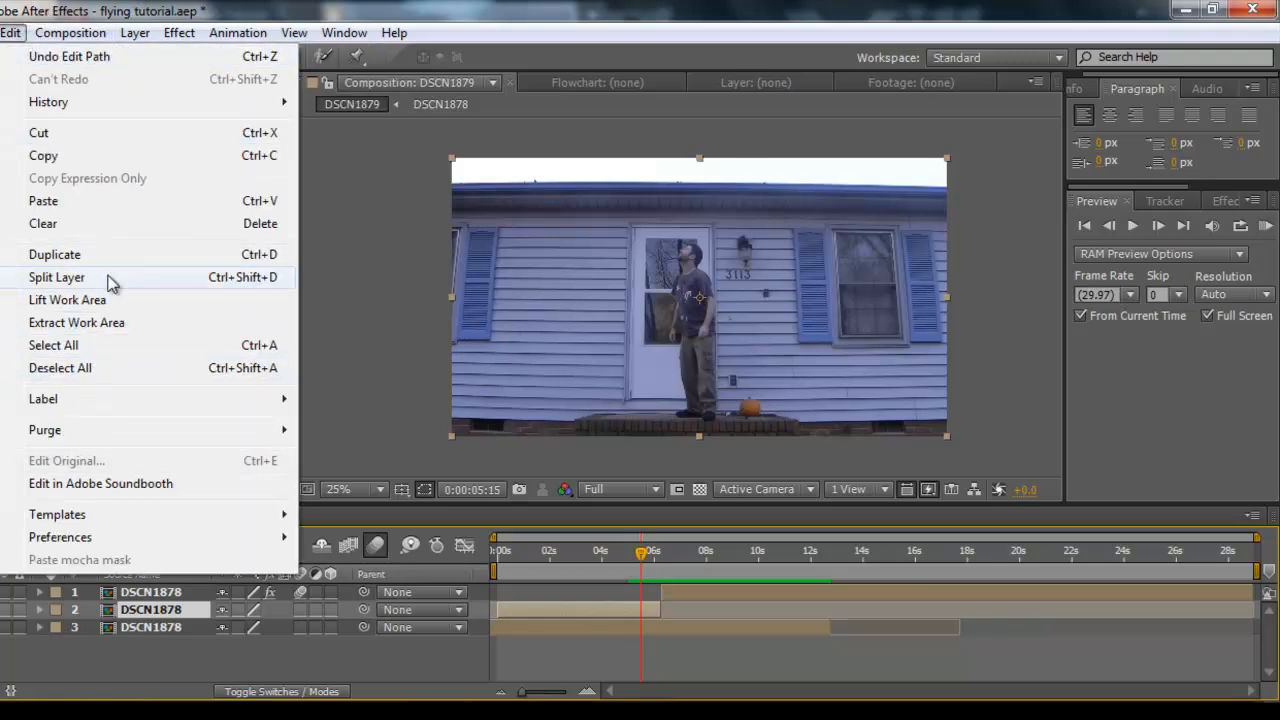
{"action": "left_click", "coordinate": [57, 277]}
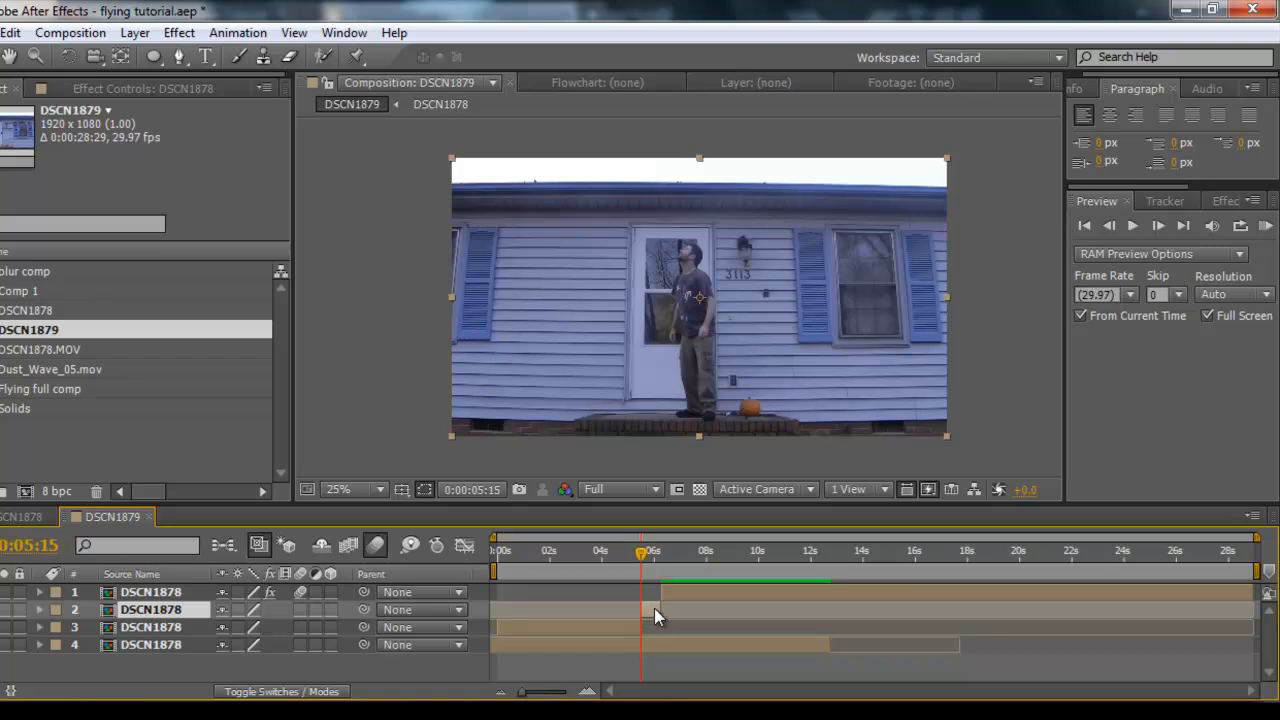
Slide the earlier part of the split layer later so it ends at 0:00:06:00, and scrub through the crouch and launch
{"action": "left_click_drag", "start_coordinate": [628, 624], "coordinate": [644, 624]}
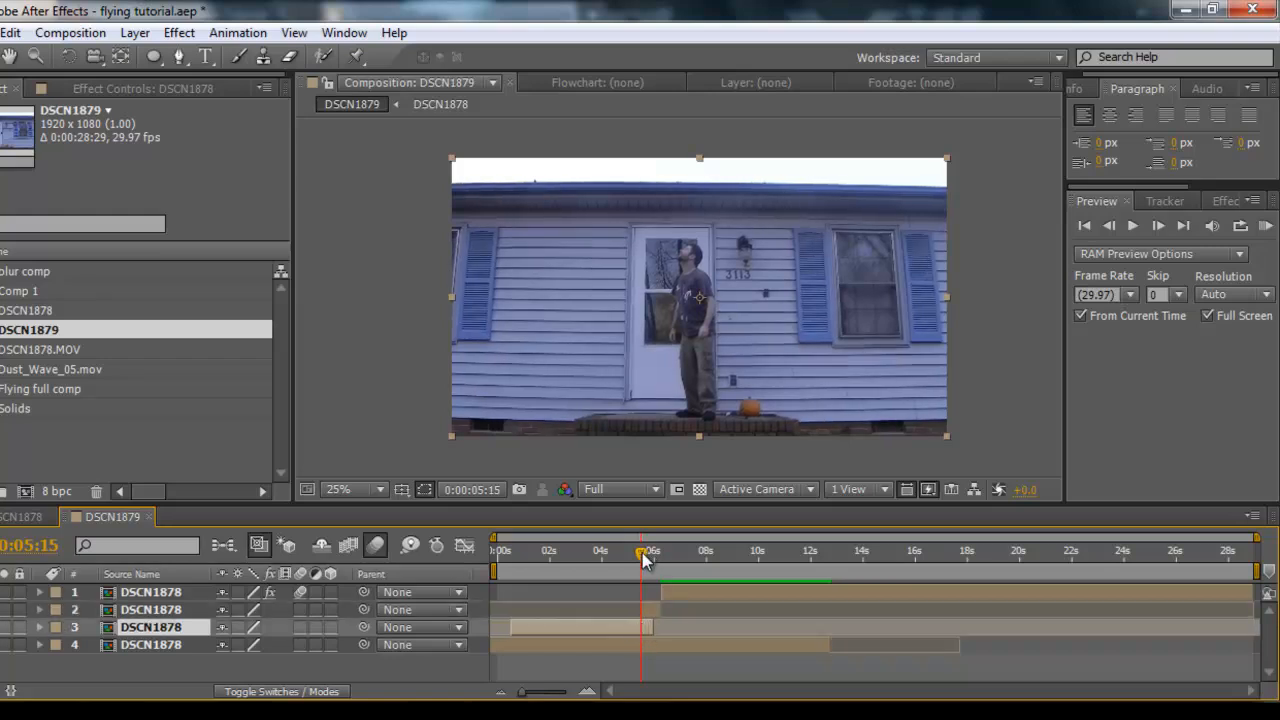
{"action": "left_click", "coordinate": [659, 556]}
{"action": "left_click_drag", "start_coordinate": [660, 555], "coordinate": [633, 563]}
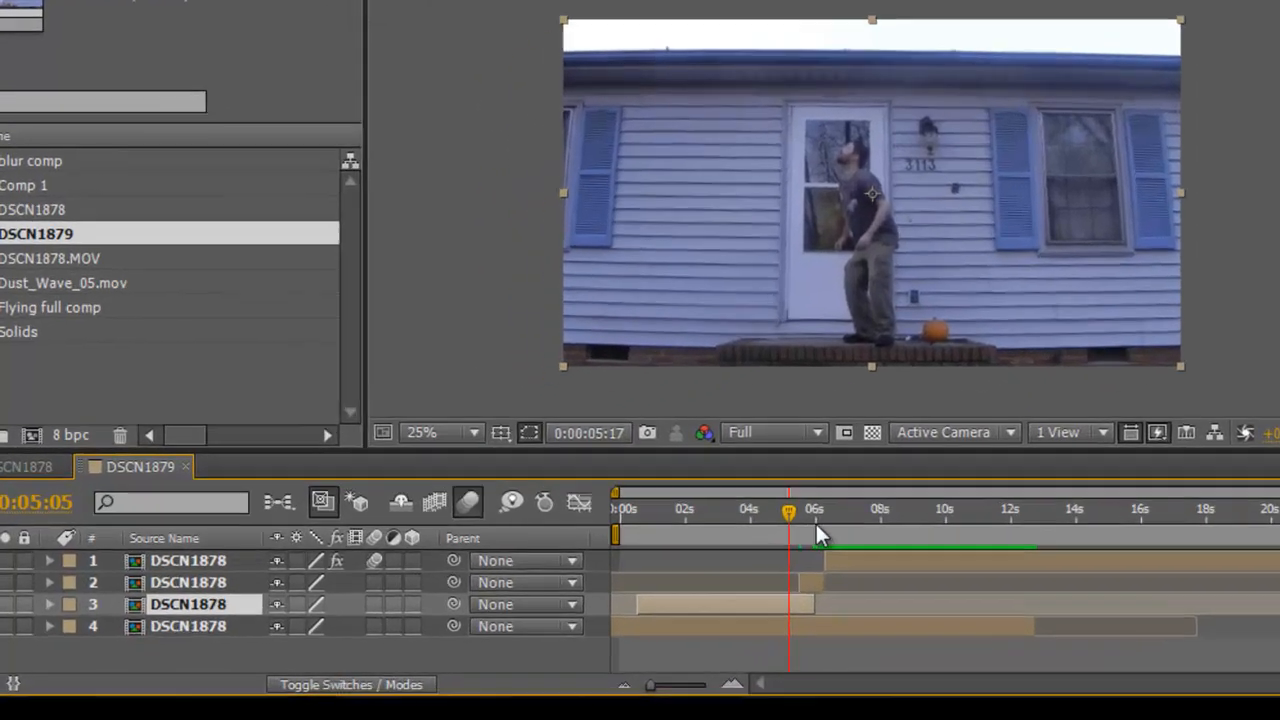
{"action": "left_click_drag", "start_coordinate": [816, 535], "coordinate": [832, 532]}
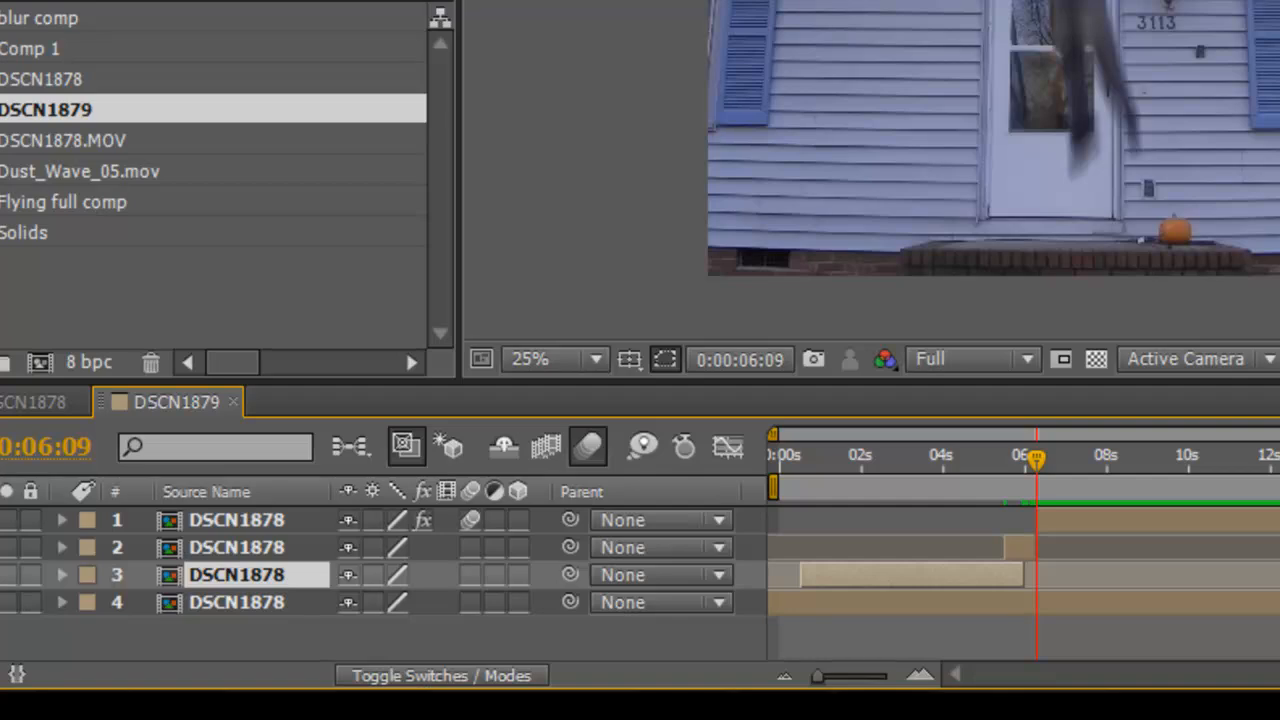
Enable Time Remapping on the short crouch segment in layer 2 and add a Time Remap keyframe at 0:00:06:08
{"action": "left_click_drag", "start_coordinate": [1279, 434], "coordinate": [1093, 435]}
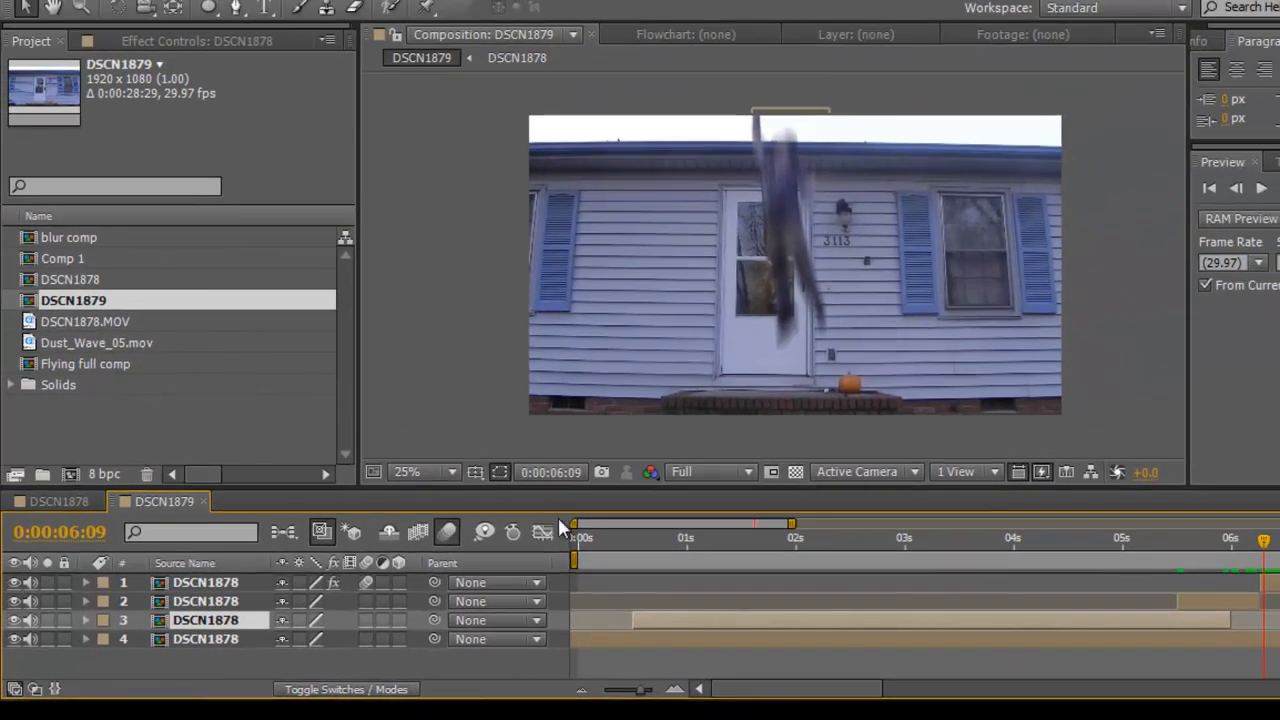
{"action": "left_click_drag", "start_coordinate": [573, 523], "coordinate": [940, 555]}
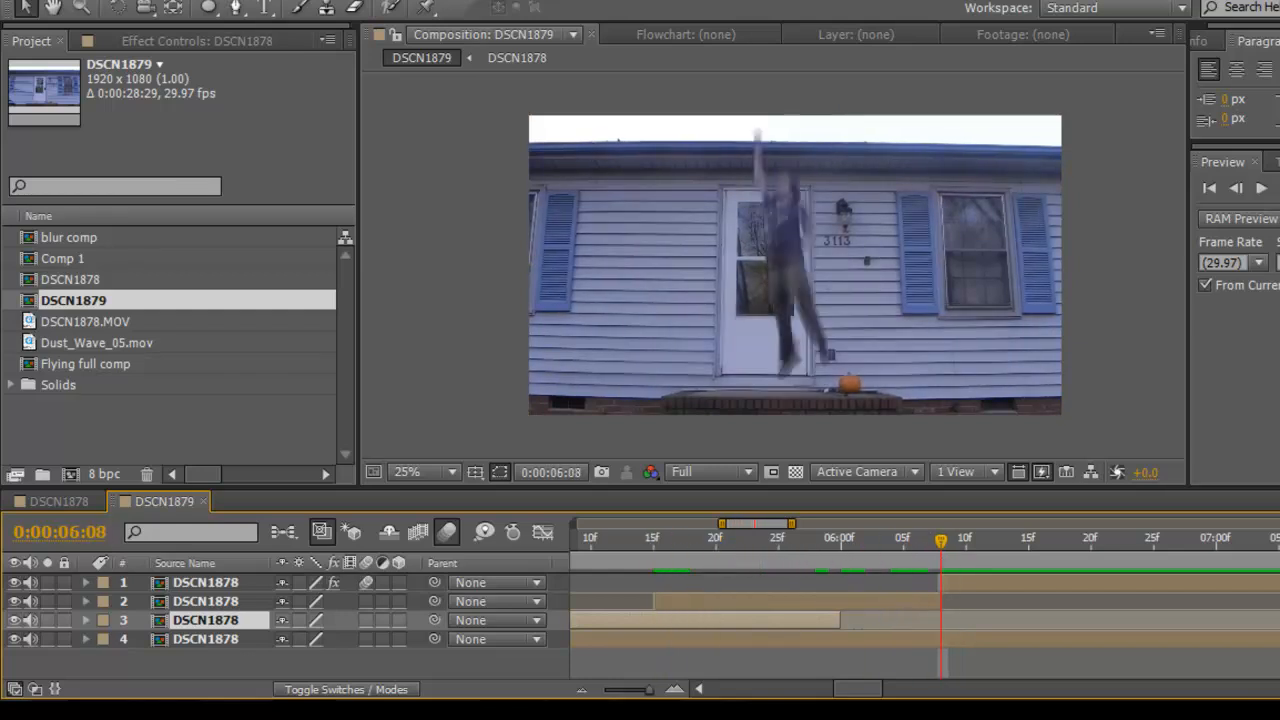
{"action": "left_click", "coordinate": [865, 604]}
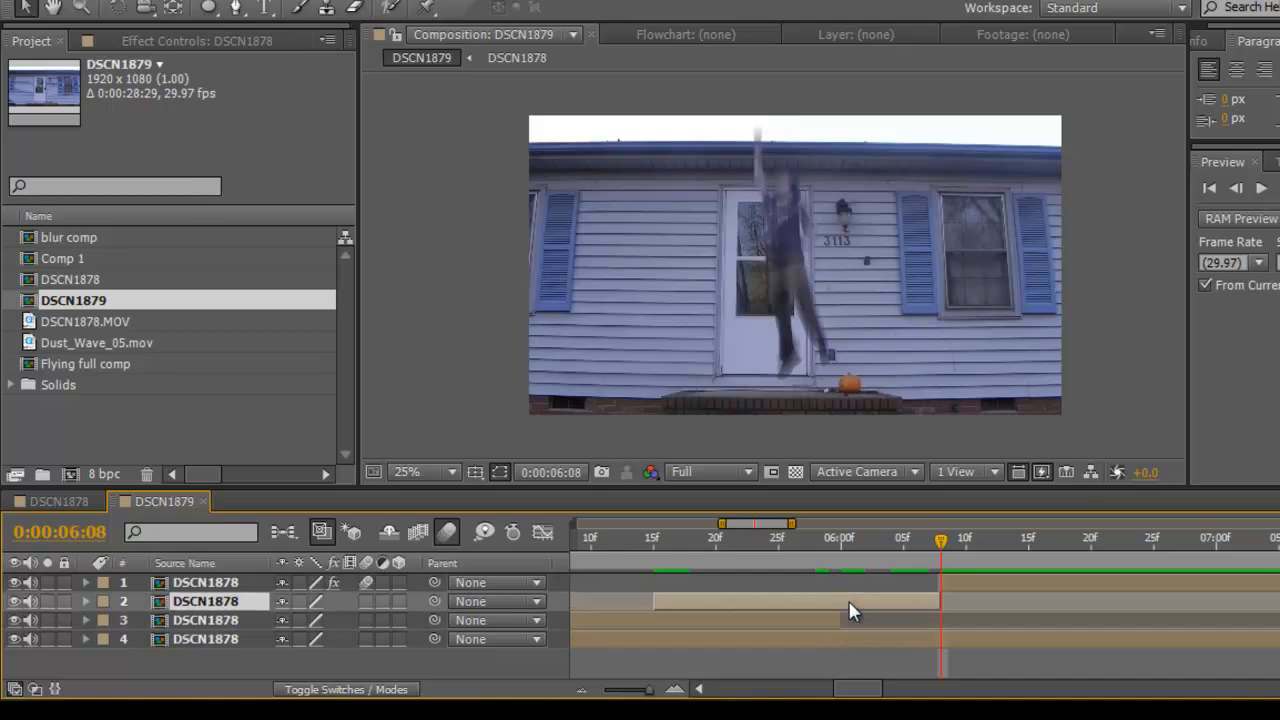
{"action": "right_click", "coordinate": [193, 610]}
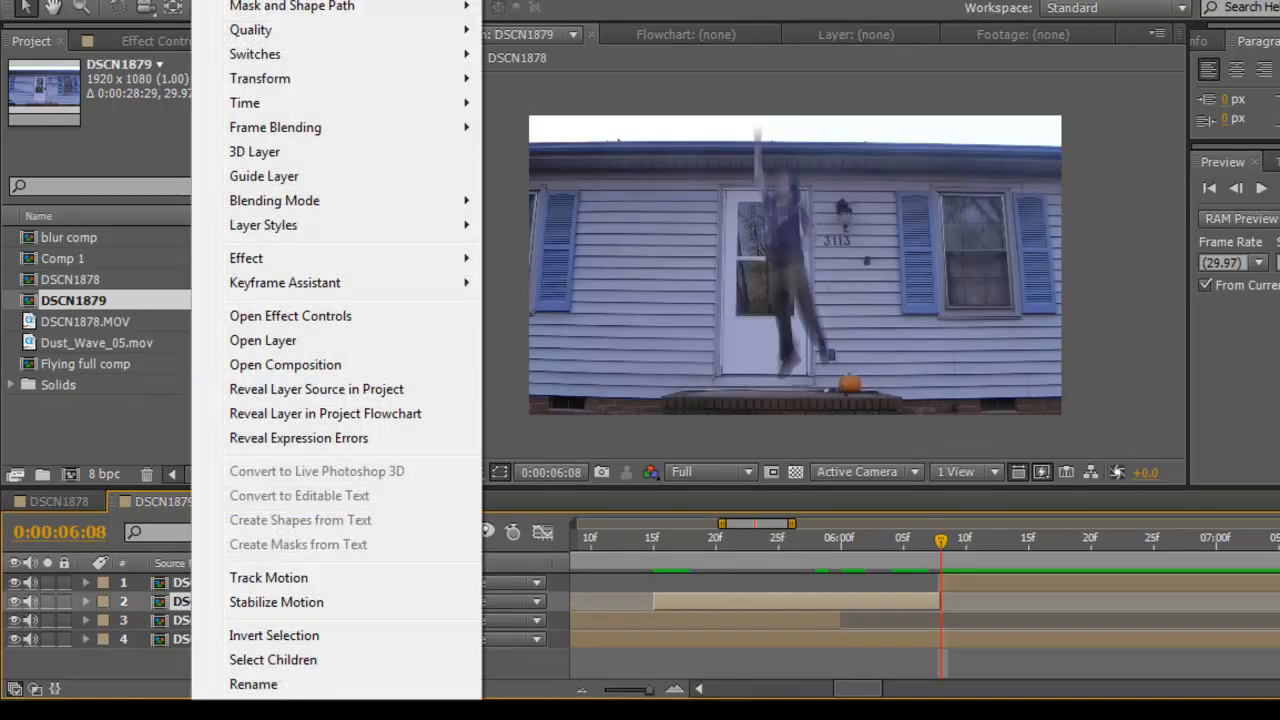
{"action": "mouse_move", "coordinate": [331, 105]}
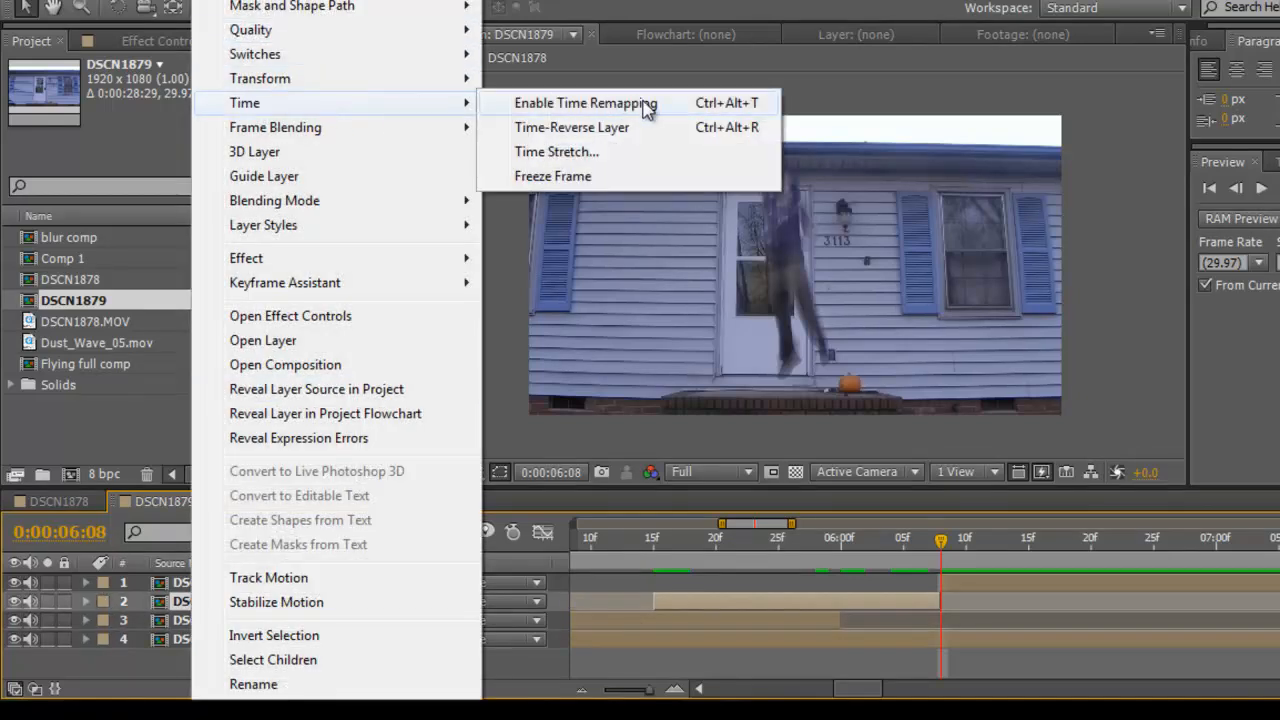
{"action": "left_click", "coordinate": [634, 105]}
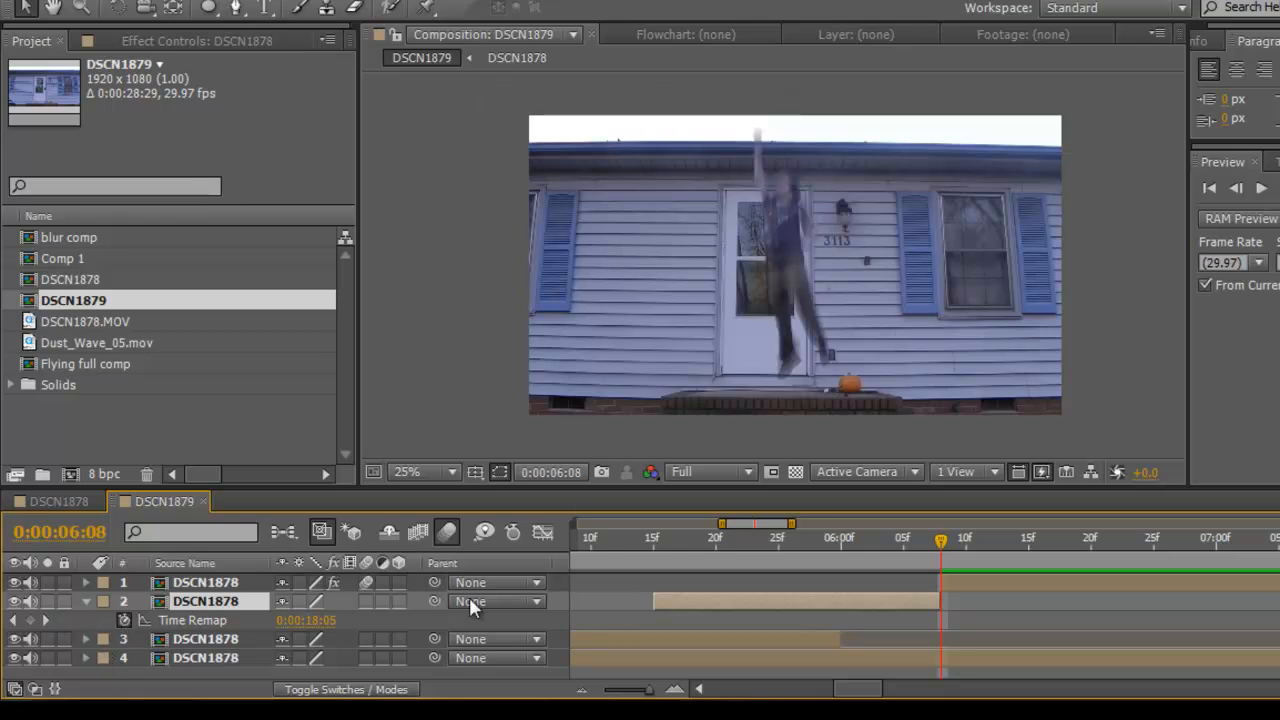
{"action": "left_click", "coordinate": [30, 621]}
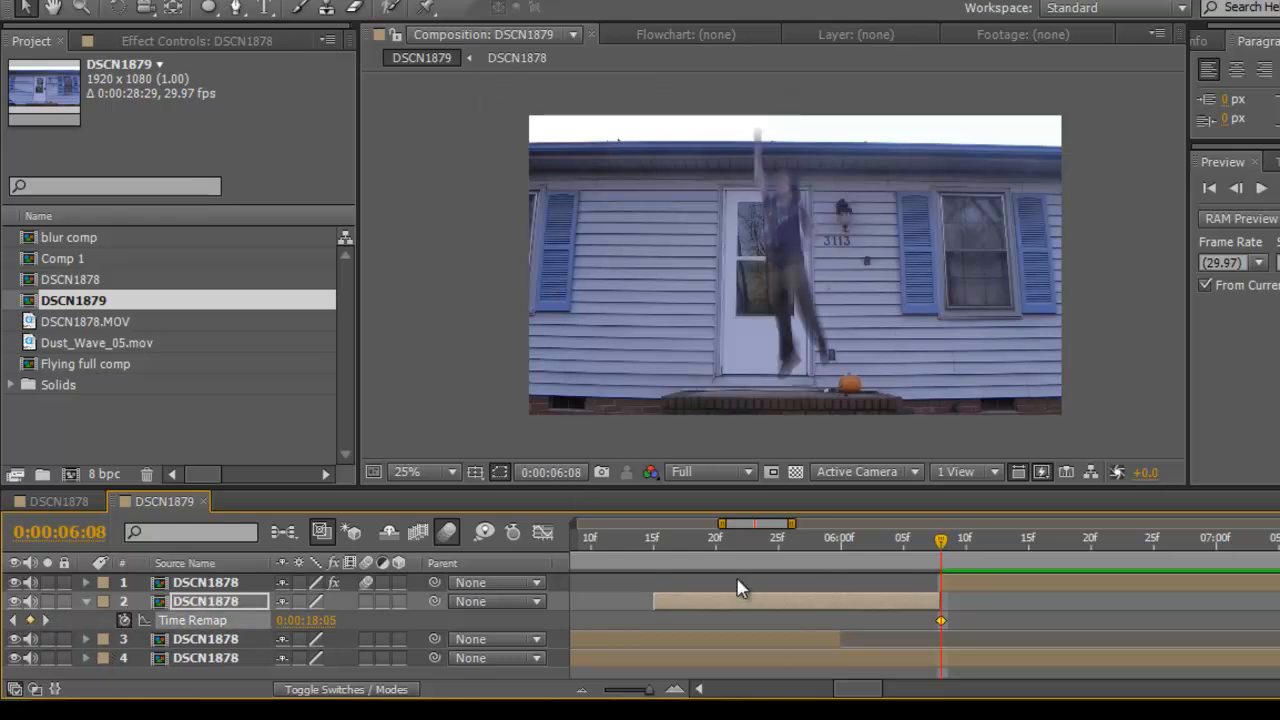
Add a Time Remap keyframe at the segment's start, 0:00:05:15, move it to 0:00:06:00, and scrub through the retimed crouch
{"action": "left_click_drag", "start_coordinate": [945, 560], "coordinate": [651, 548]}
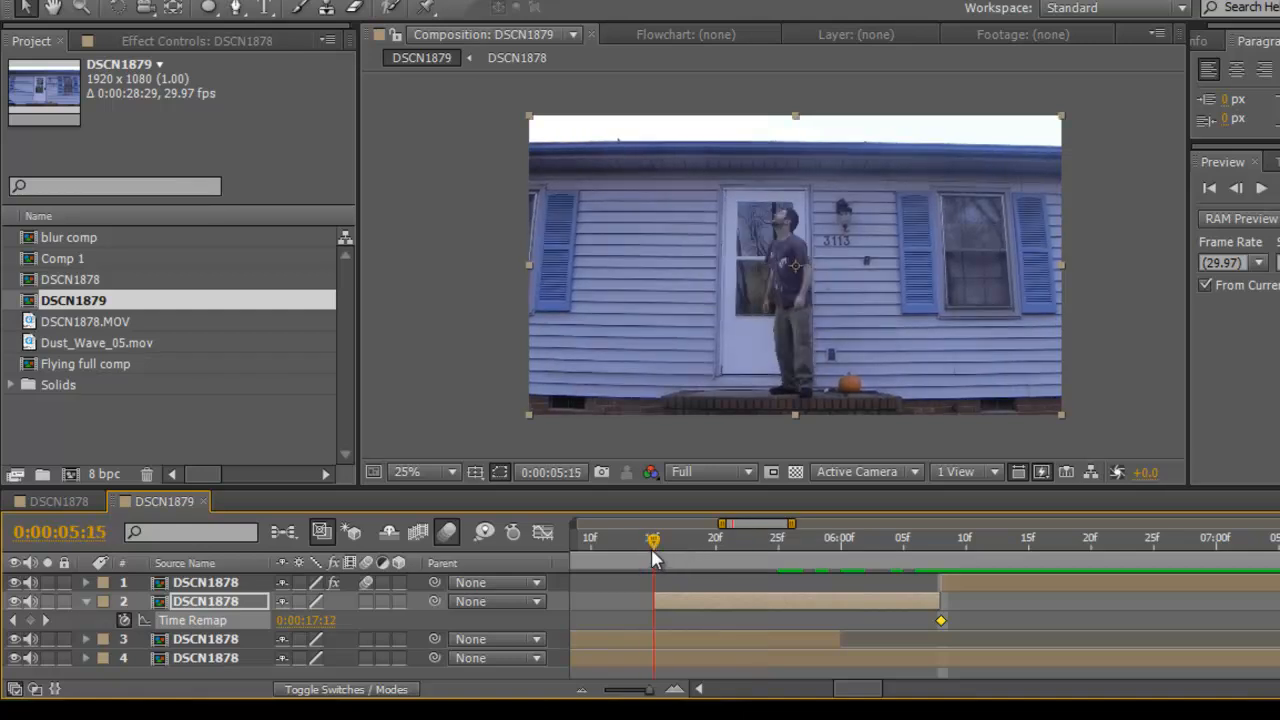
{"action": "left_click", "coordinate": [30, 621]}
{"action": "left_click_drag", "start_coordinate": [652, 621], "coordinate": [841, 621]}
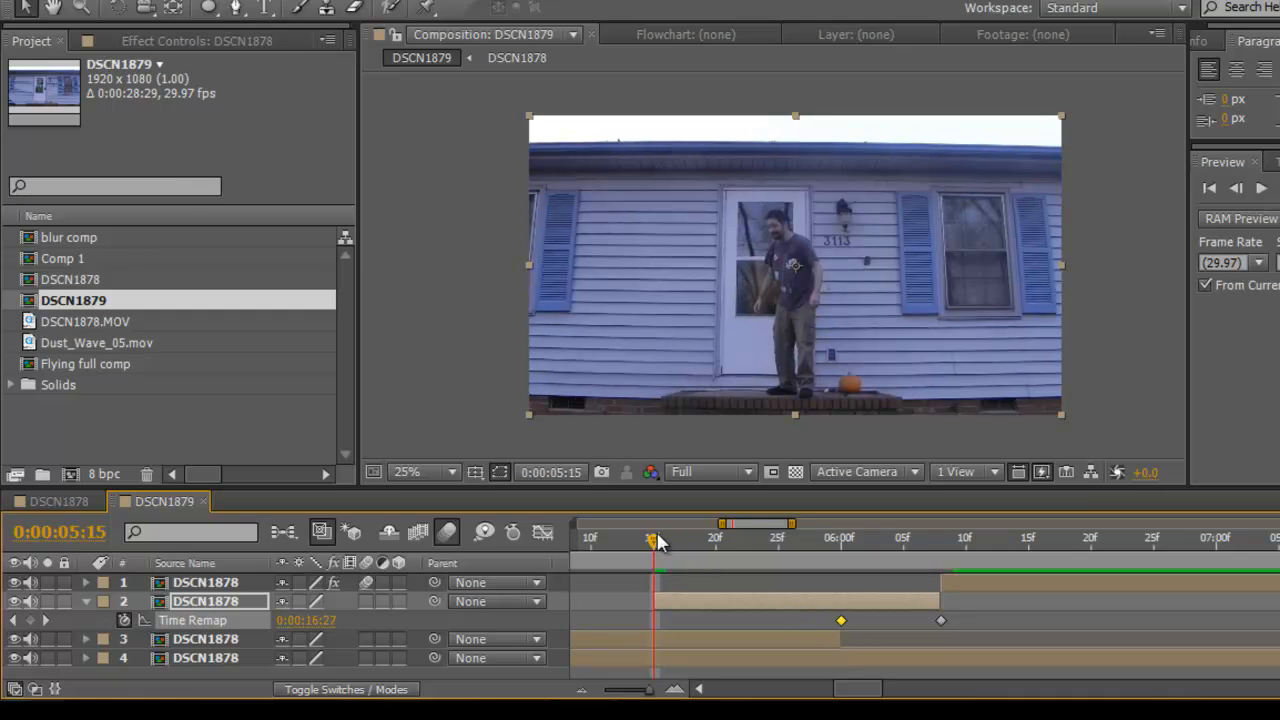
{"action": "left_click_drag", "start_coordinate": [656, 540], "coordinate": [922, 568]}
{"action": "left_click_drag", "start_coordinate": [922, 566], "coordinate": [829, 556]}
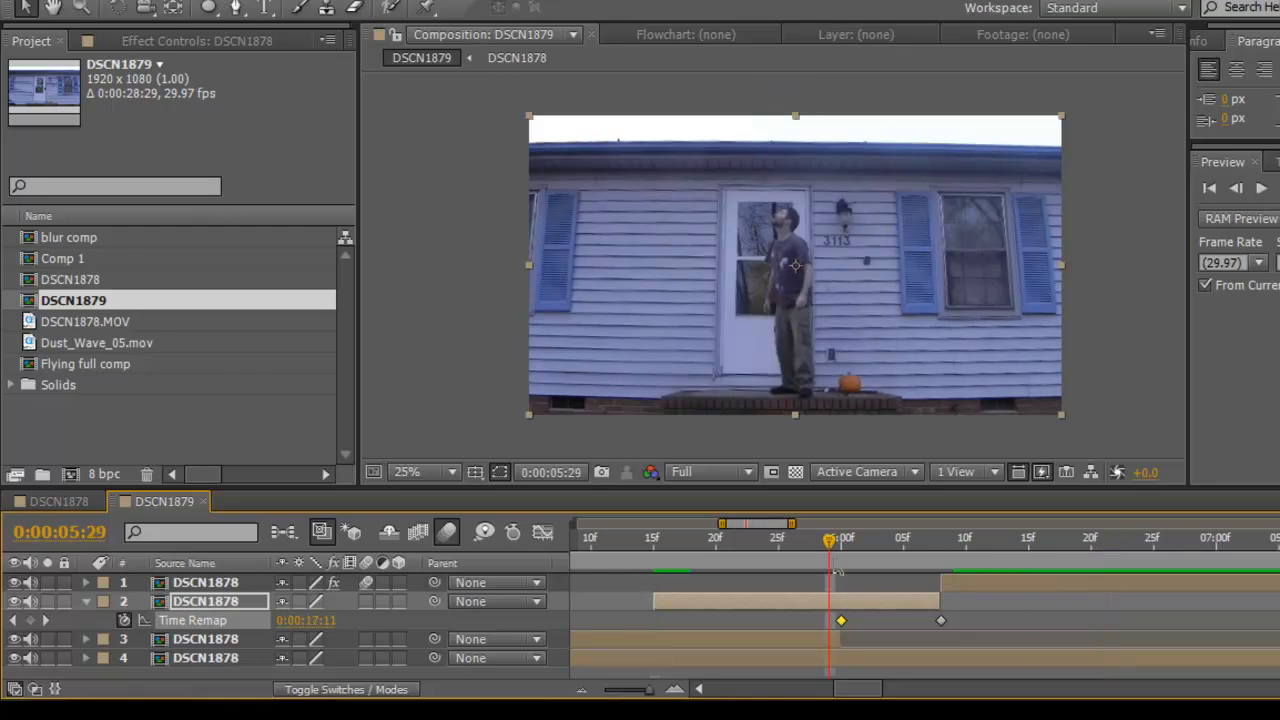
Open the Dust_Wave_05.mov footage and scrub through its dust burst back to the first frame
{"action": "double_click", "coordinate": [55, 346]}
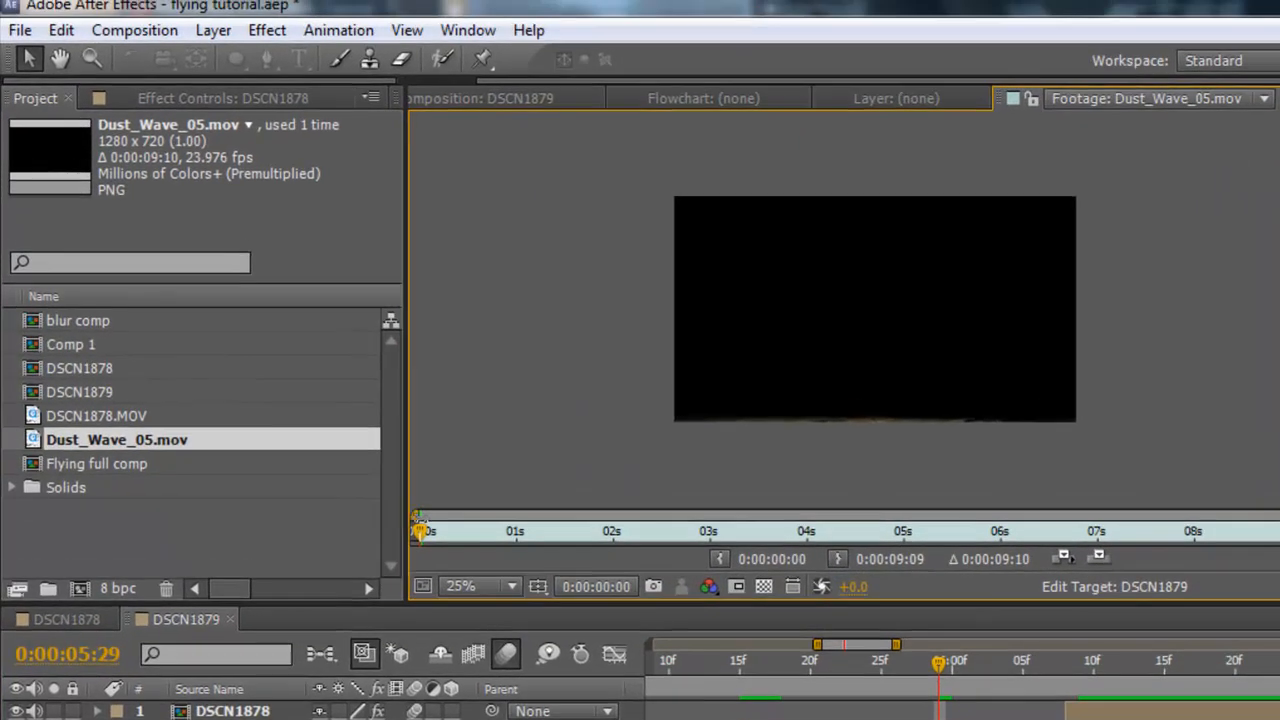
{"action": "mouse_move", "coordinate": [422, 531]}
{"action": "left_mouse_down"}
{"action": "mouse_move", "coordinate": [779, 549]}
{"action": "mouse_move", "coordinate": [1212, 539]}
{"action": "mouse_move", "coordinate": [440, 510]}
{"action": "mouse_move", "coordinate": [725, 538]}
{"action": "mouse_move", "coordinate": [1208, 535]}
{"action": "mouse_move", "coordinate": [577, 531]}
{"action": "mouse_move", "coordinate": [1023, 531]}
{"action": "mouse_move", "coordinate": [427, 515]}
{"action": "mouse_move", "coordinate": [840, 536]}
{"action": "mouse_move", "coordinate": [443, 534]}
{"action": "mouse_move", "coordinate": [812, 536]}
{"action": "left_mouse_up"}
{"action": "left_click_drag", "start_coordinate": [903, 563], "coordinate": [481, 533]}
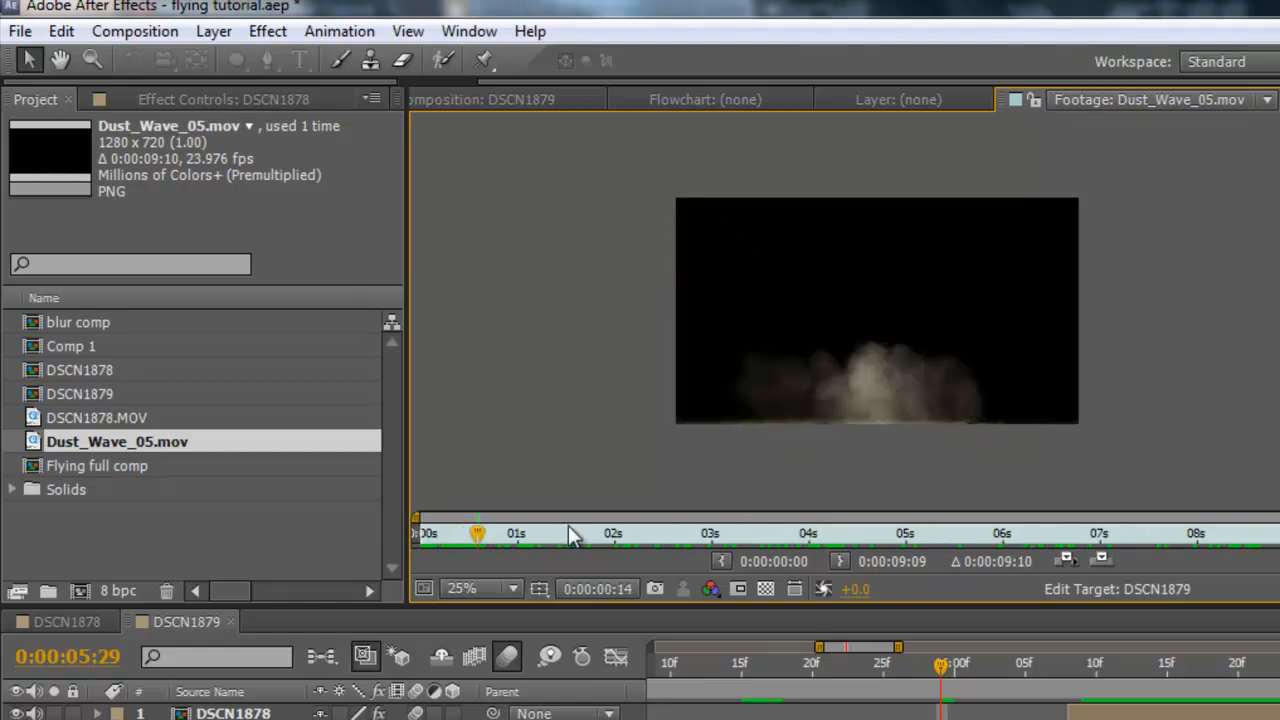
{"action": "left_click_drag", "start_coordinate": [571, 530], "coordinate": [1208, 534]}
{"action": "left_click_drag", "start_coordinate": [930, 545], "coordinate": [382, 558]}
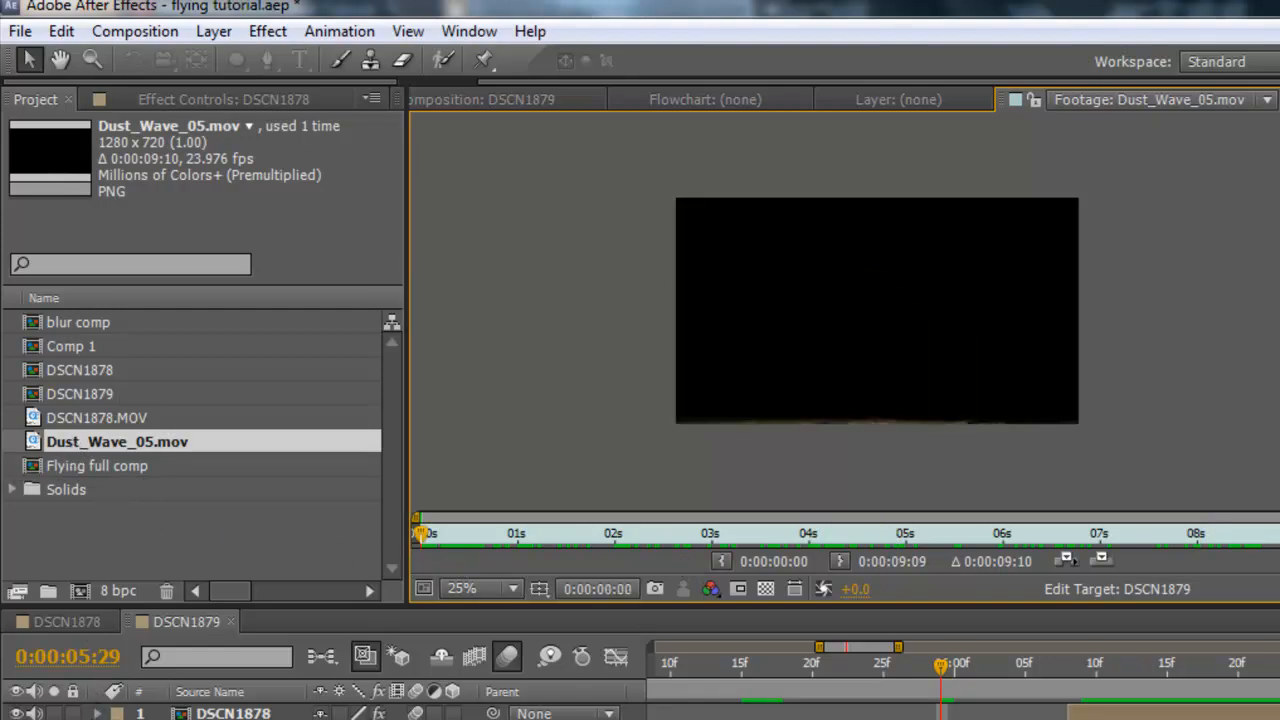
Return to the DSCN1879 composition and start Track Motion on the background DSCN1878 layer
{"action": "left_click", "coordinate": [234, 715]}
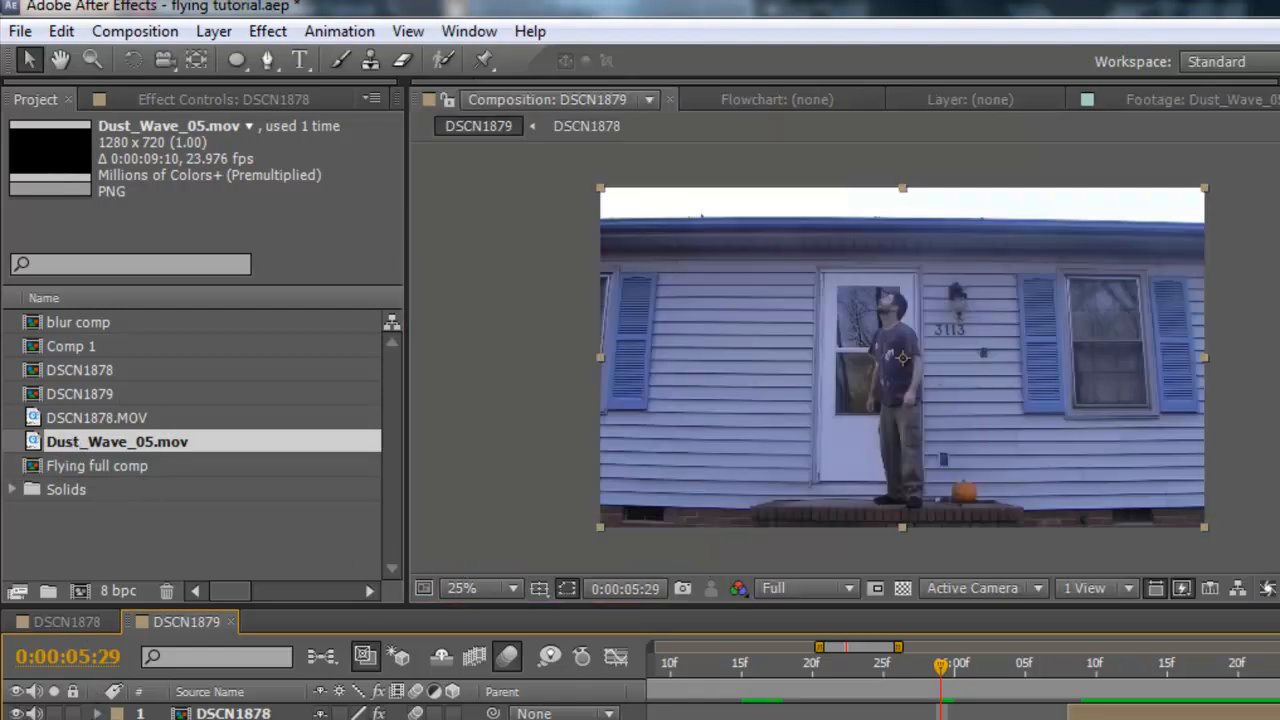
{"action": "left_click_drag", "start_coordinate": [937, 652], "coordinate": [860, 663]}
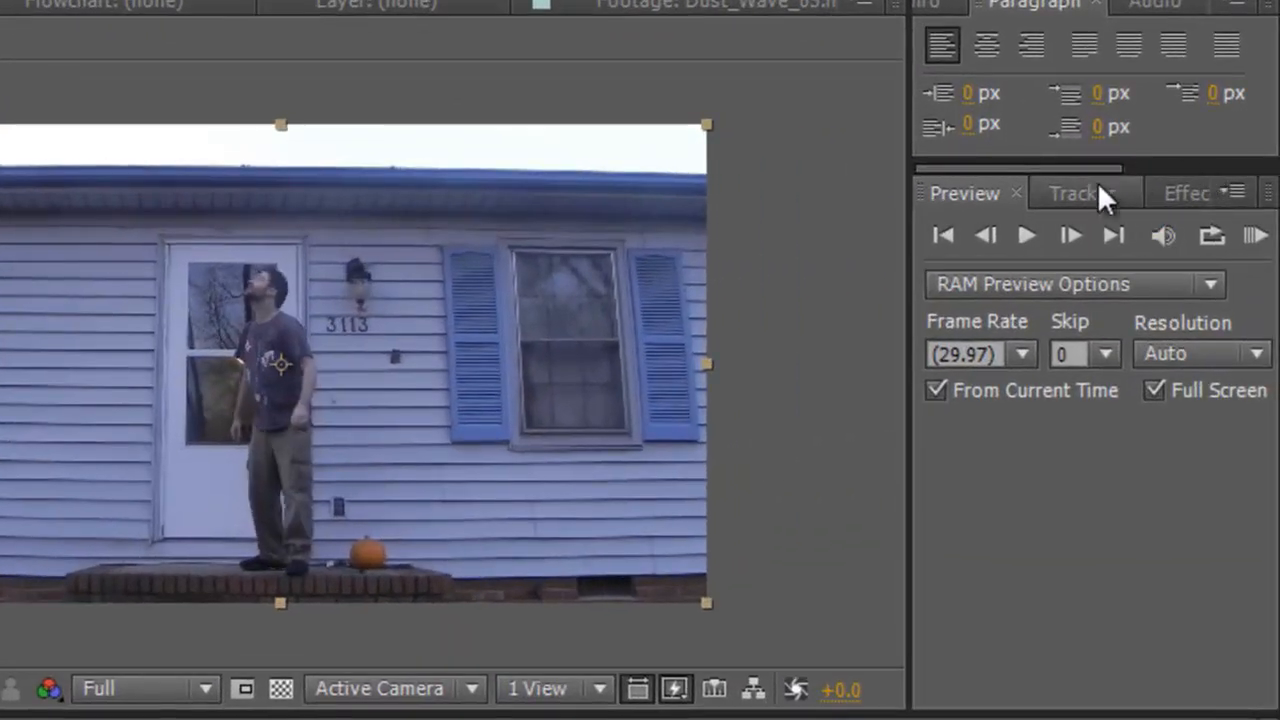
{"action": "left_click", "coordinate": [1100, 192]}
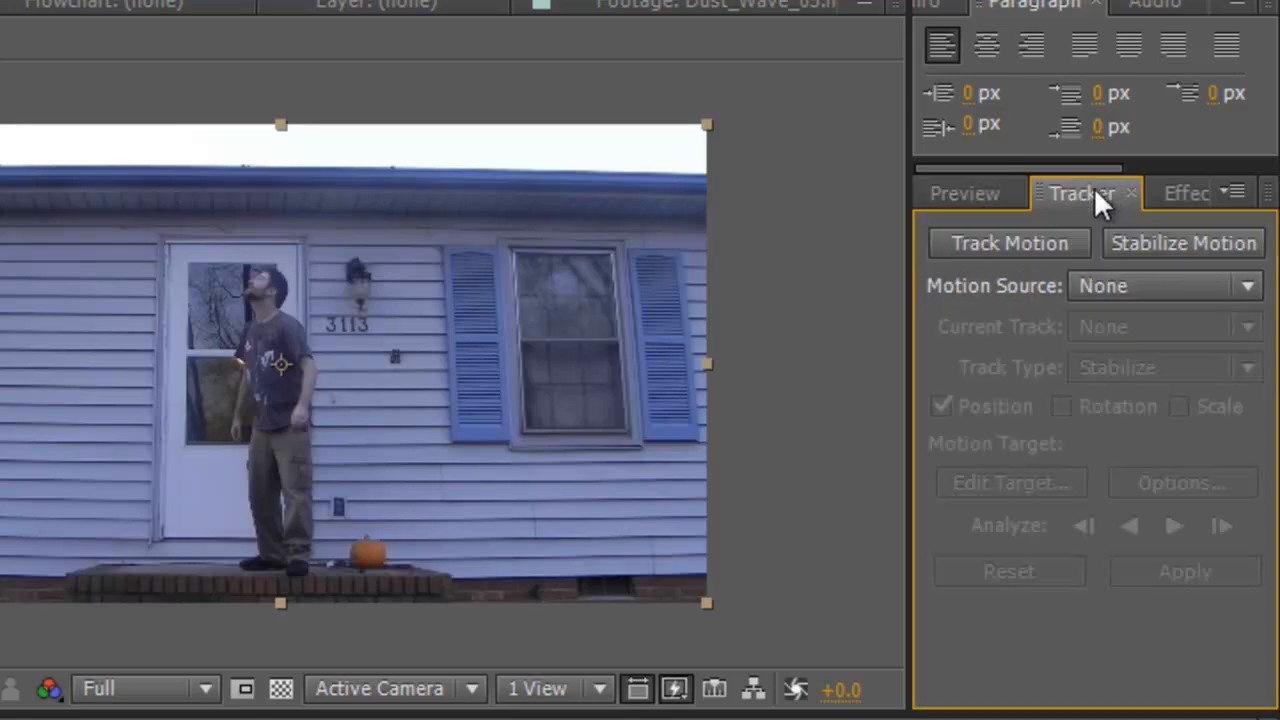
{"action": "left_click", "coordinate": [1005, 248]}
Place Track Point 1 on the dark fixture between the house number and the blue shutter, and enlarge its feature and search regions
{"action": "scroll", "coordinate": [120, 290], "scroll_direction": "up", "scroll_amount": 3}
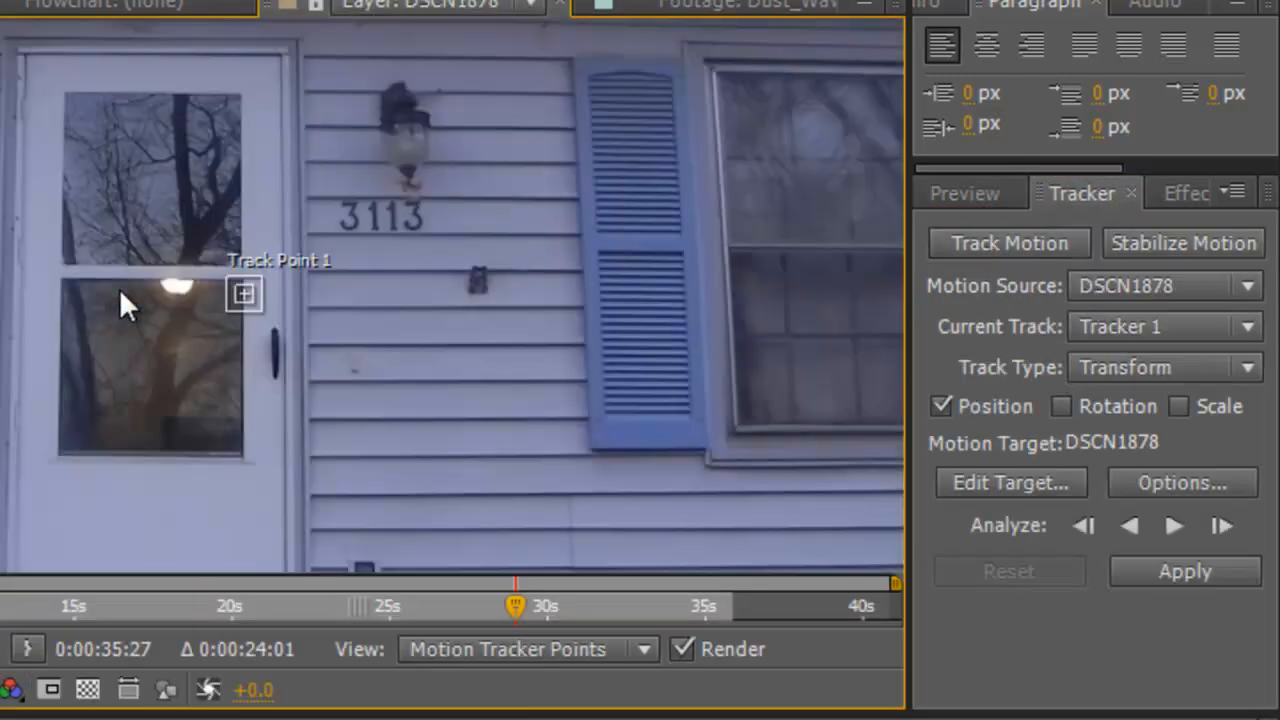
{"action": "left_click_drag", "start_coordinate": [232, 316], "coordinate": [512, 251]}
{"action": "scroll", "coordinate": [407, 258], "scroll_direction": "down", "scroll_amount": 2}
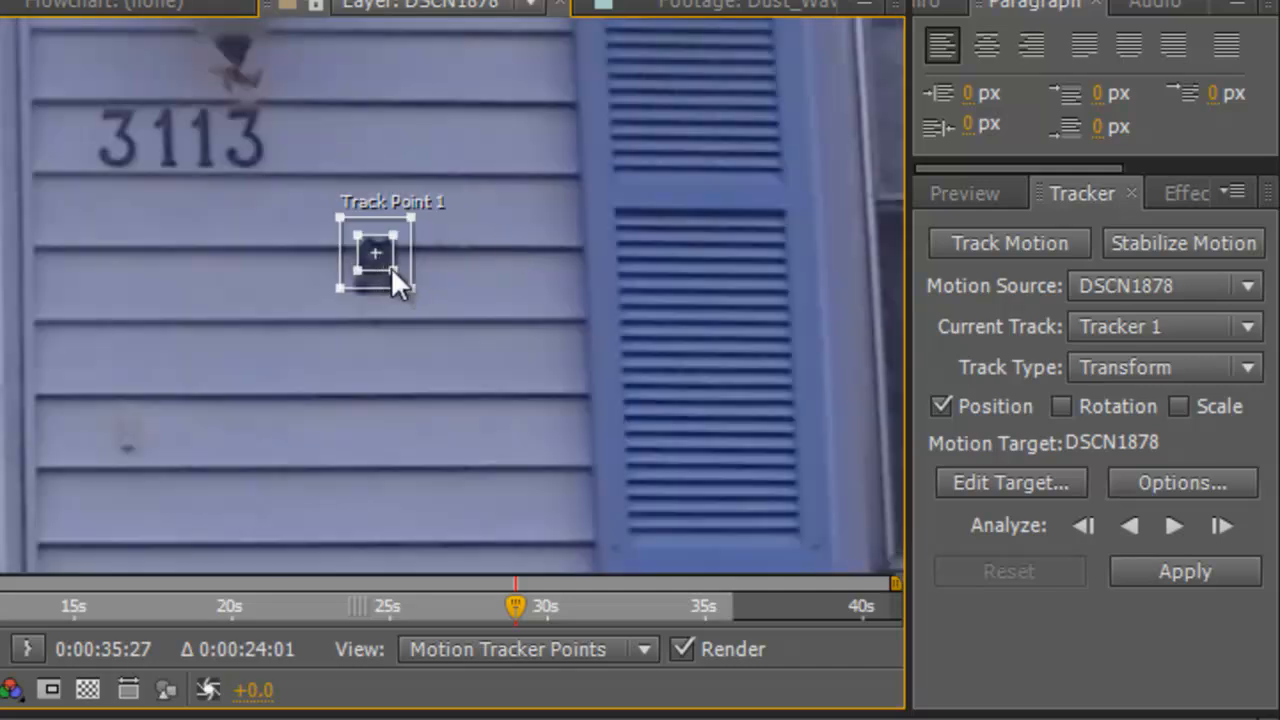
{"action": "left_click_drag", "start_coordinate": [391, 267], "coordinate": [508, 376]}
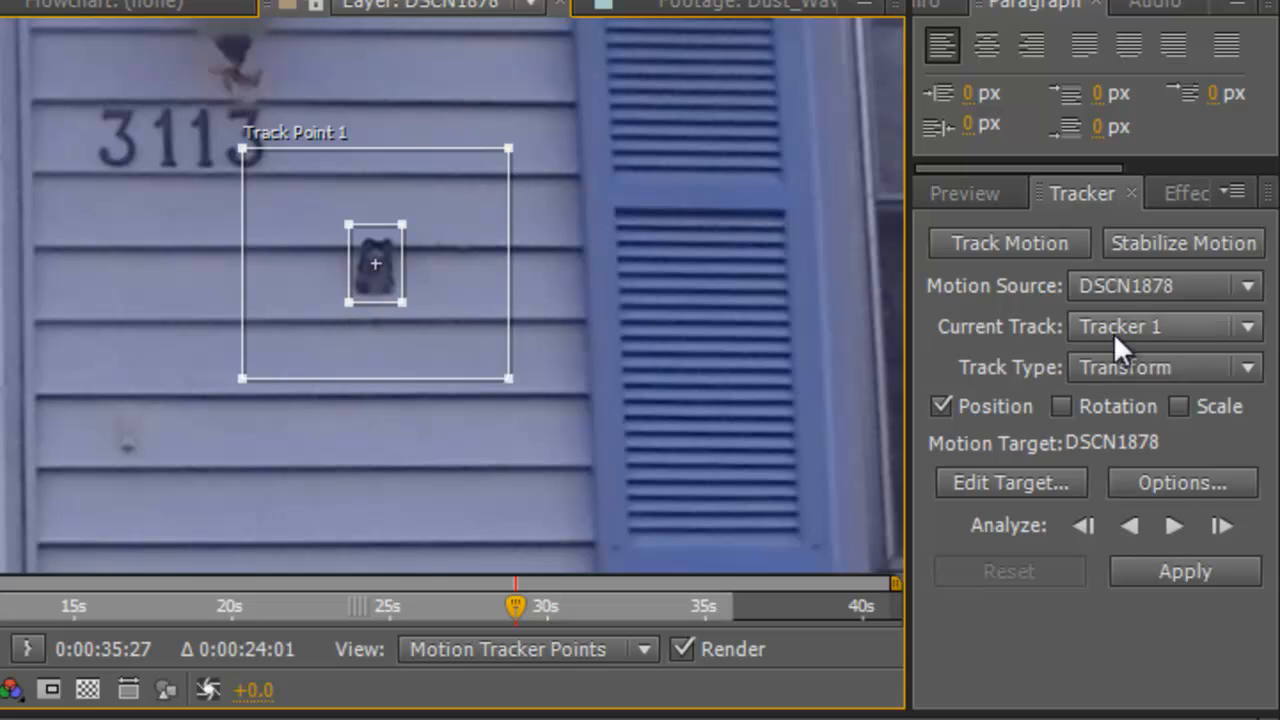
{"action": "scroll", "coordinate": [613, 279], "scroll_direction": "down", "scroll_amount": 2}
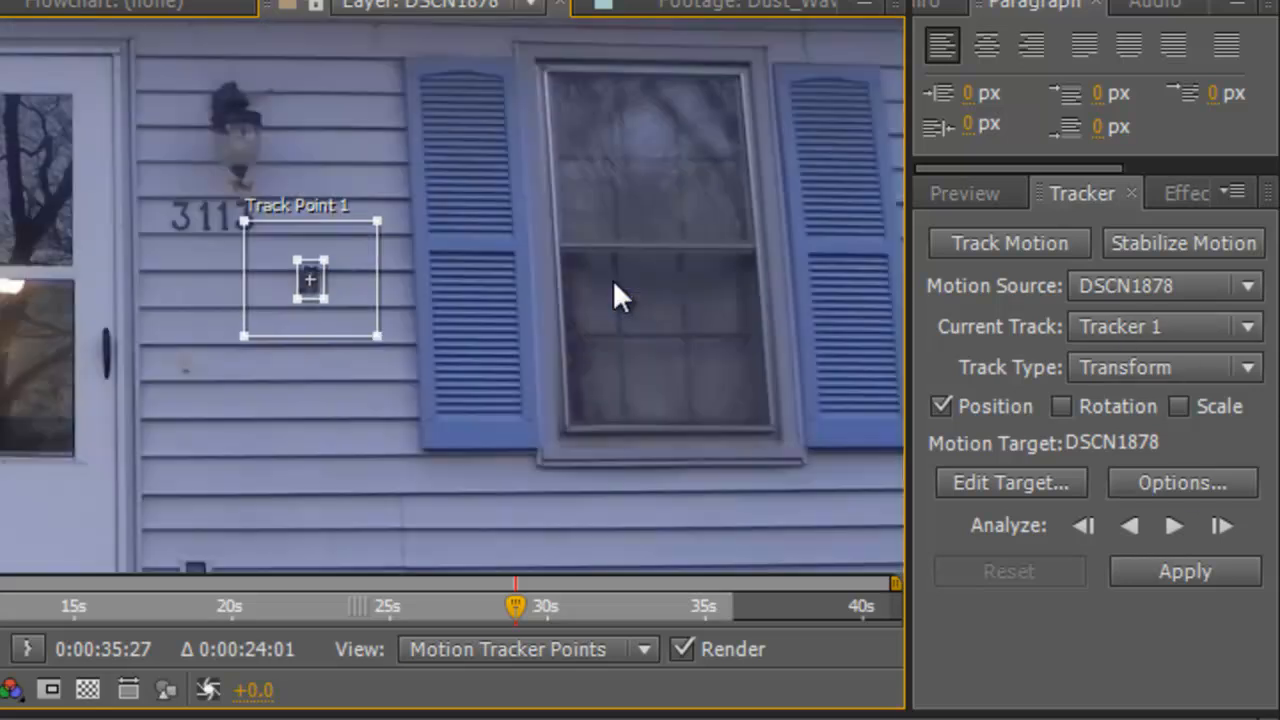
Analyze the track forward, stop at layer time 0:00:32:01, inspect the track point up close, and analyze one more frame
{"action": "left_click", "coordinate": [1175, 527]}
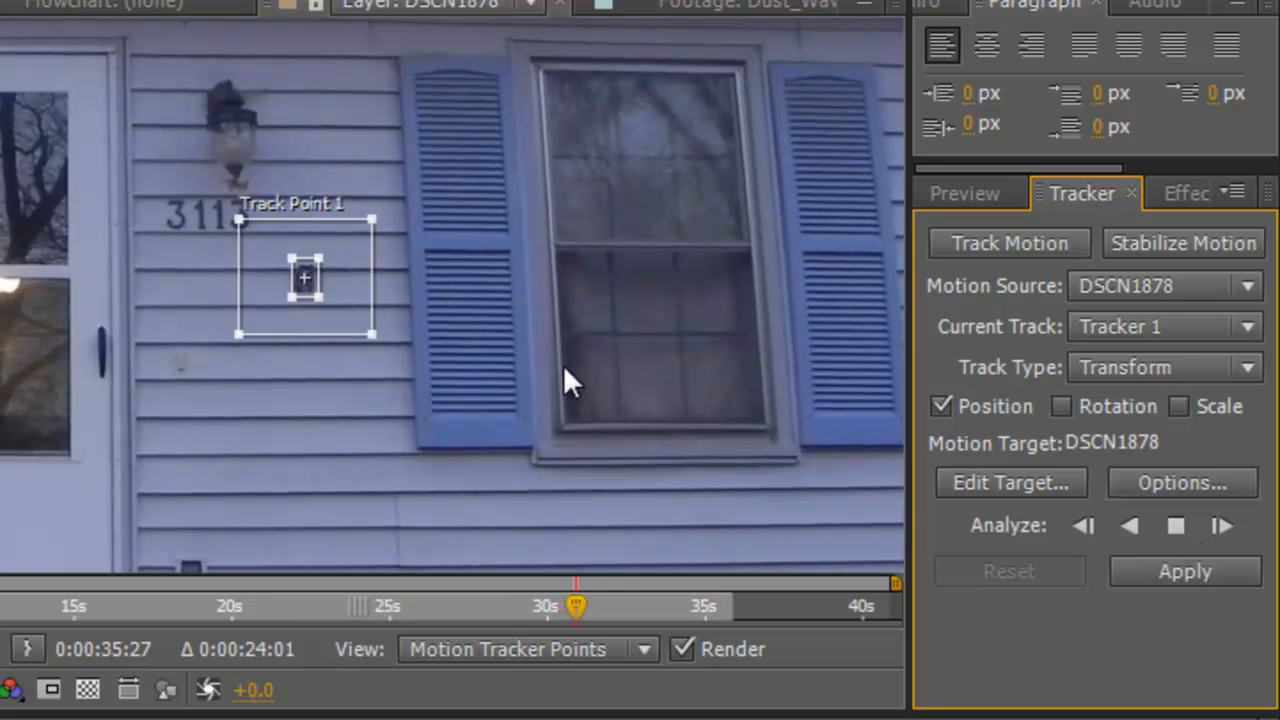
{"action": "left_click", "coordinate": [1177, 520]}
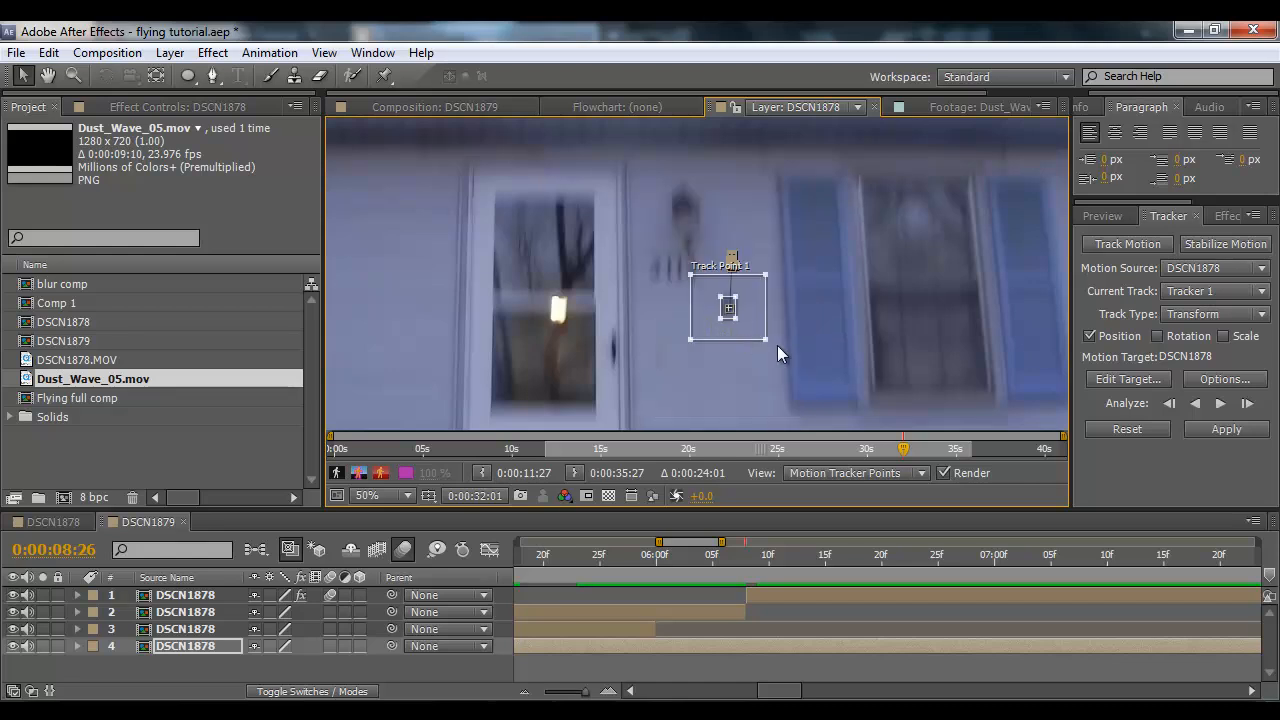
{"action": "scroll", "coordinate": [777, 345], "scroll_direction": "up", "scroll_amount": 2}
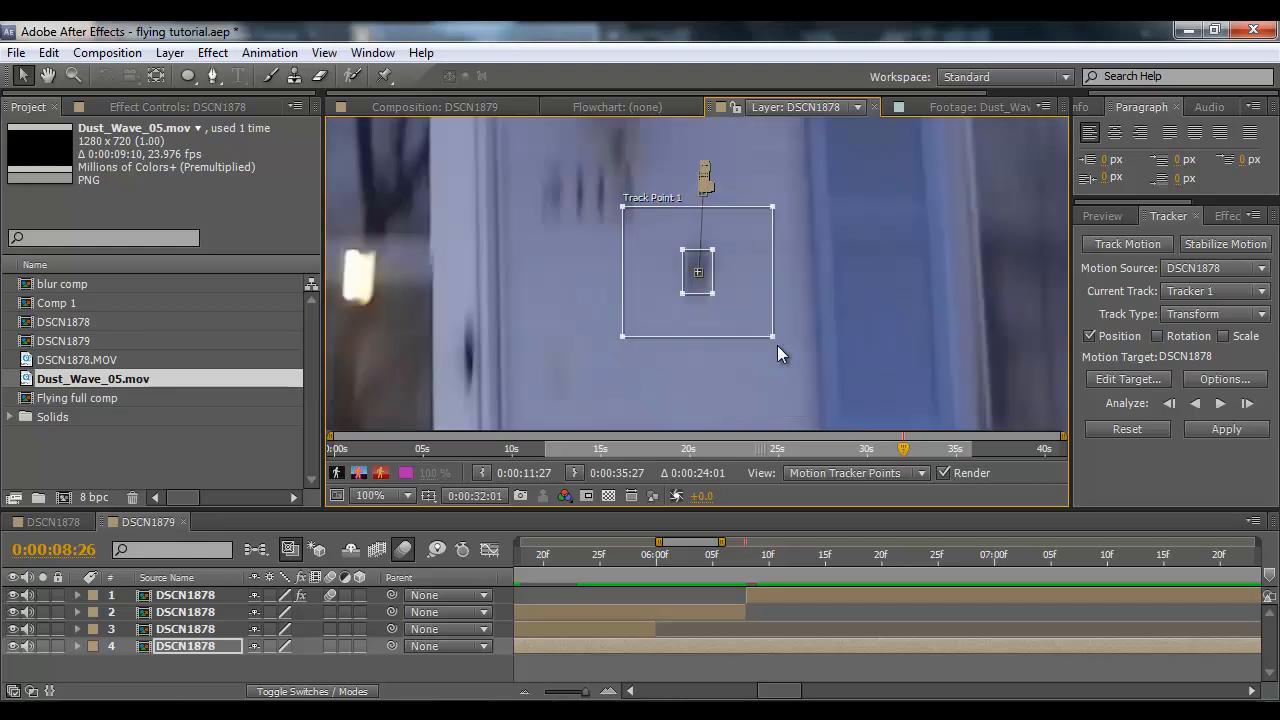
{"action": "scroll", "coordinate": [695, 280], "scroll_direction": "down", "scroll_amount": 1}
{"action": "key", "text": "space"}
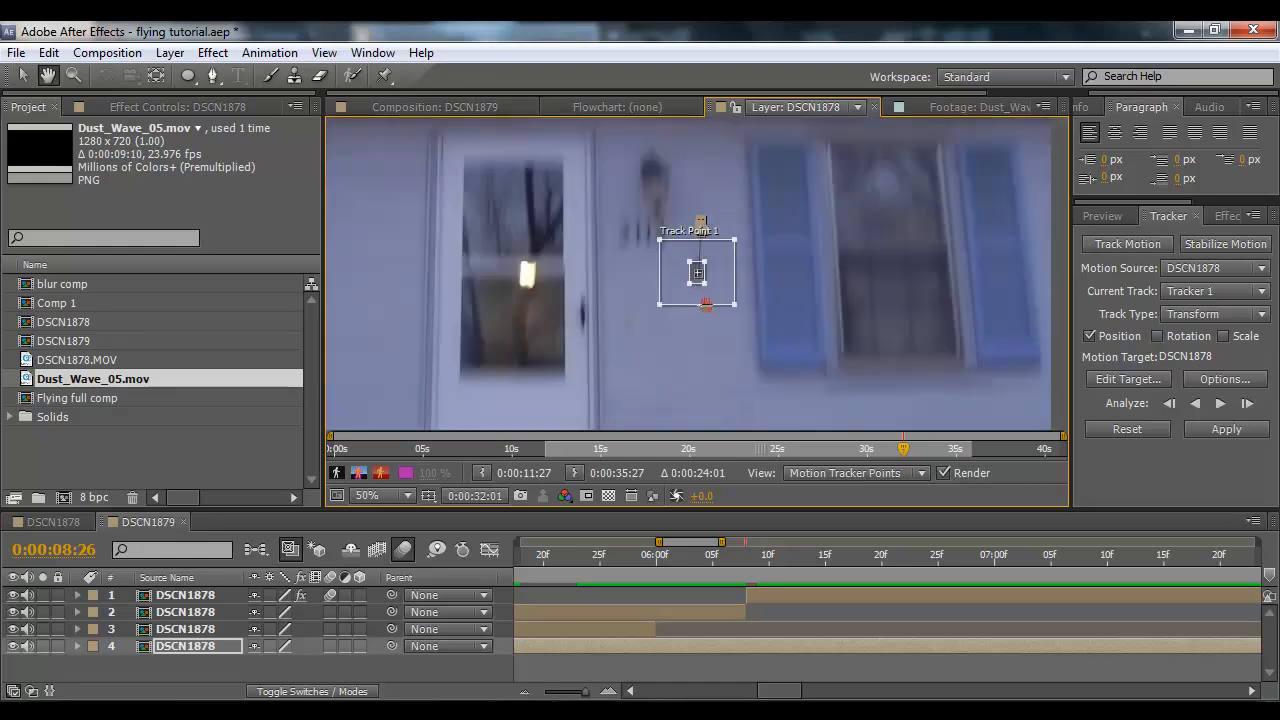
{"action": "left_click_drag", "start_coordinate": [706, 303], "coordinate": [716, 249]}
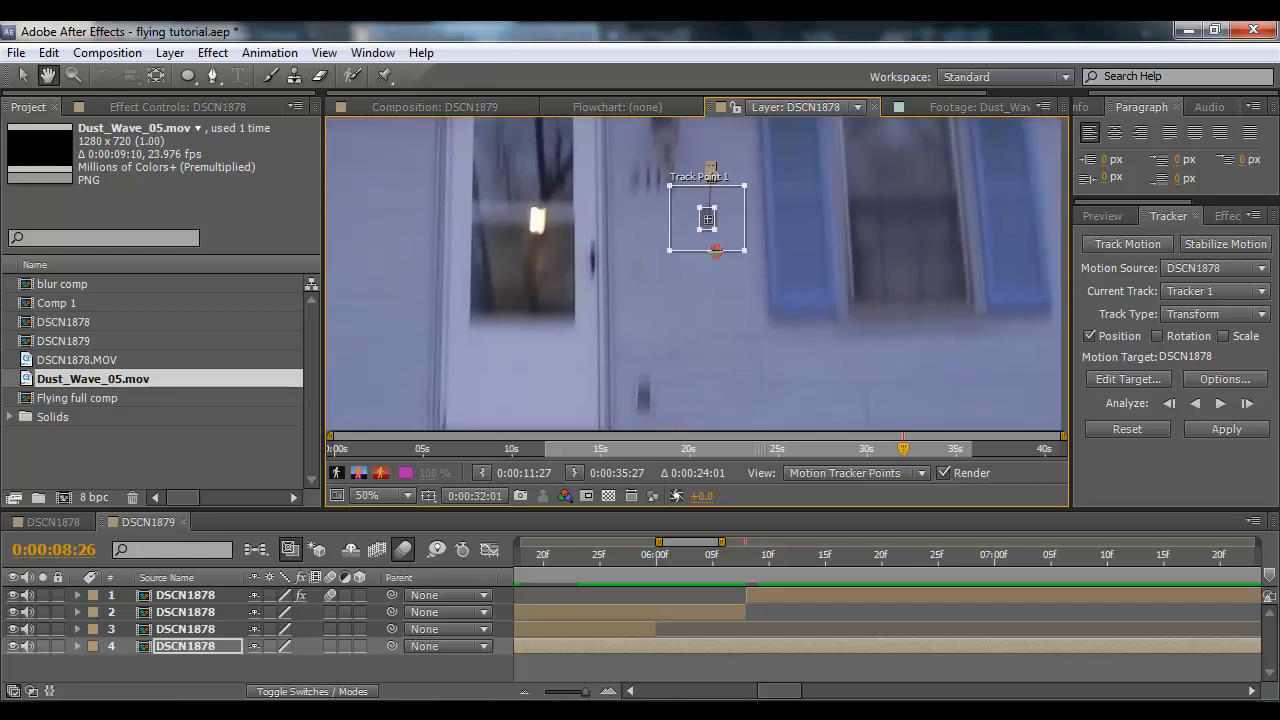
{"action": "left_click", "coordinate": [1247, 403]}
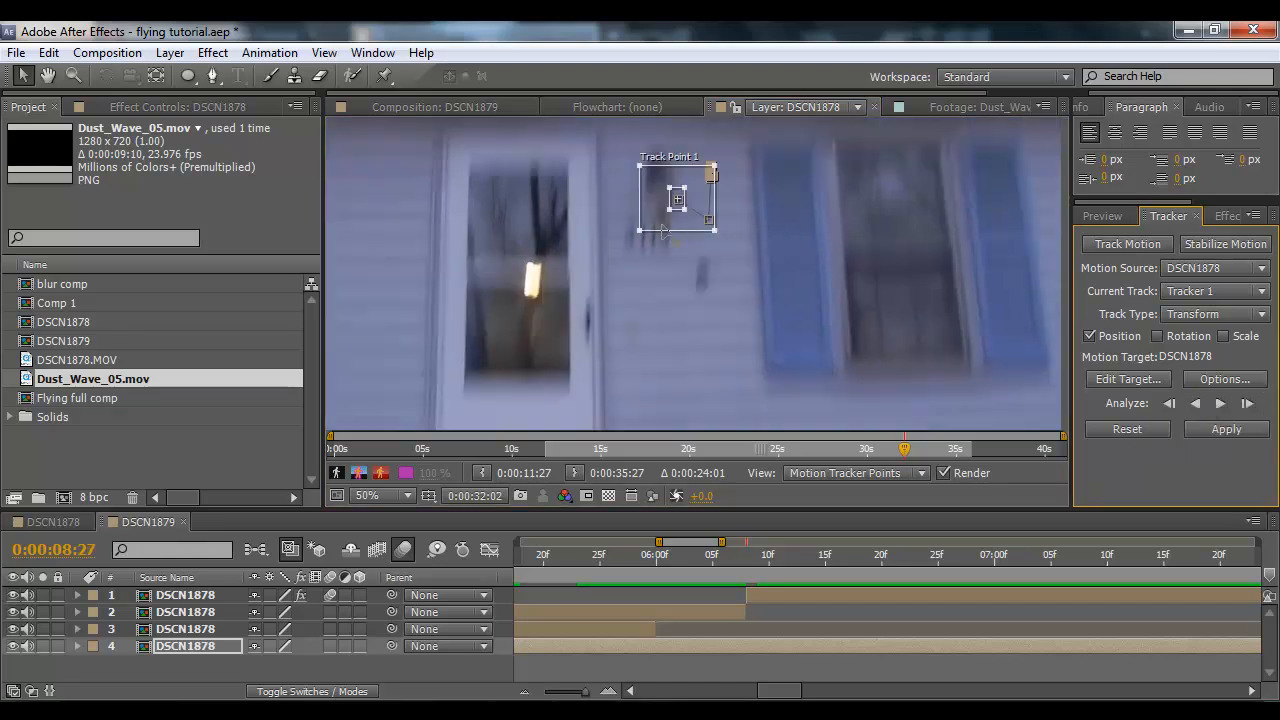
Correct Track Point 1 by hand on the blurred frames, repositioning it beside the blue shutter and analyzing one frame at a time through 0:00:32:04
{"action": "left_click_drag", "start_coordinate": [661, 228], "coordinate": [752, 326]}
{"action": "left_click", "coordinate": [1247, 404]}
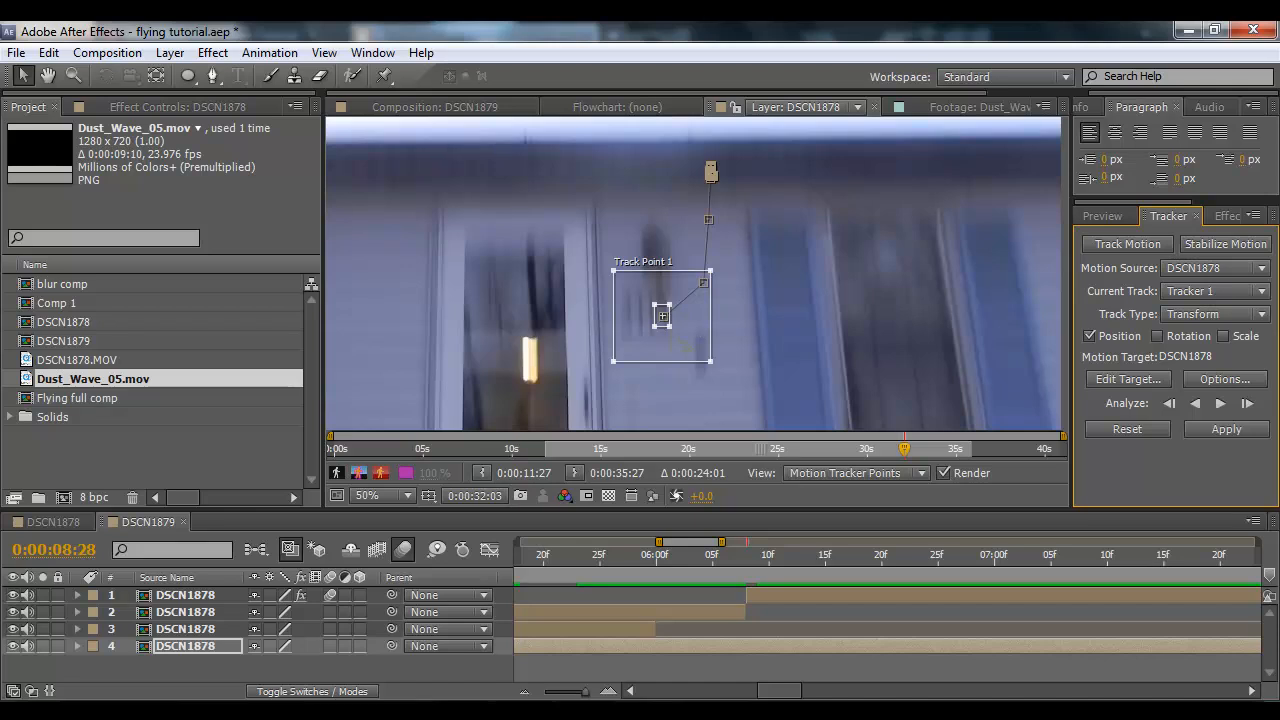
{"action": "left_click_drag", "start_coordinate": [686, 347], "coordinate": [728, 402]}
{"action": "left_click", "coordinate": [1247, 403]}
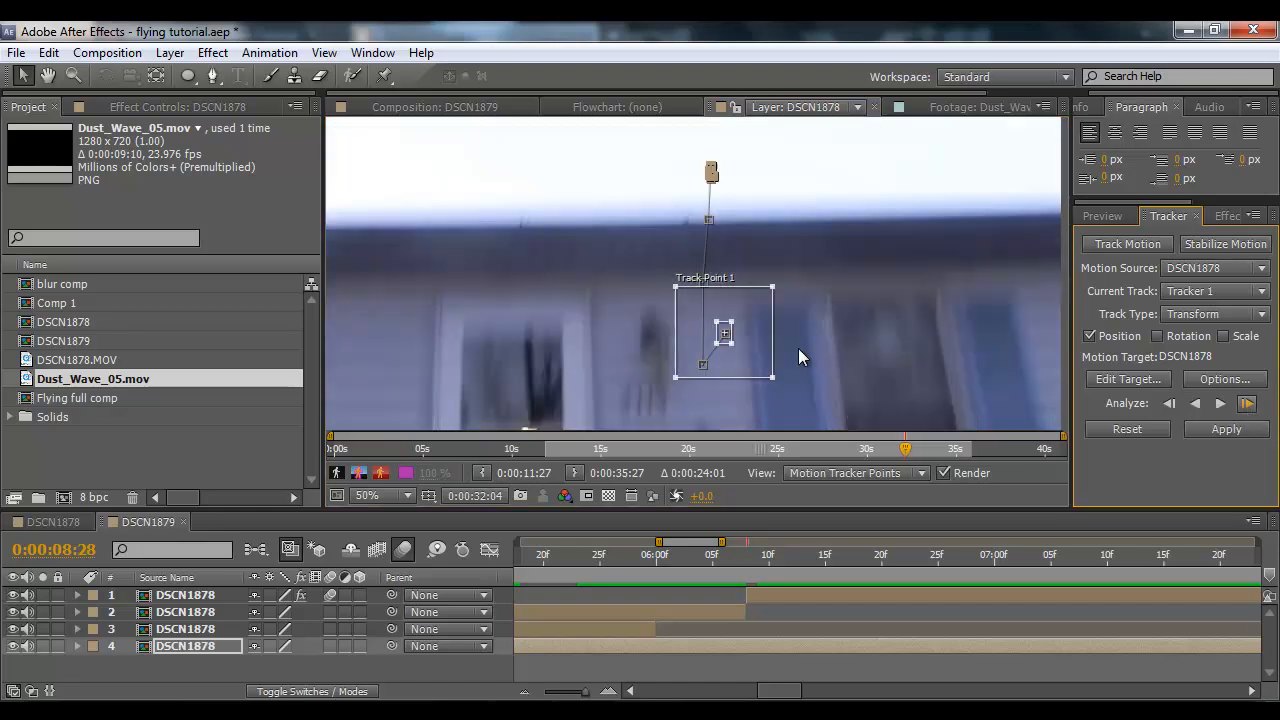
{"action": "left_click_drag", "start_coordinate": [798, 348], "coordinate": [697, 302]}
{"action": "key", "text": "v"}
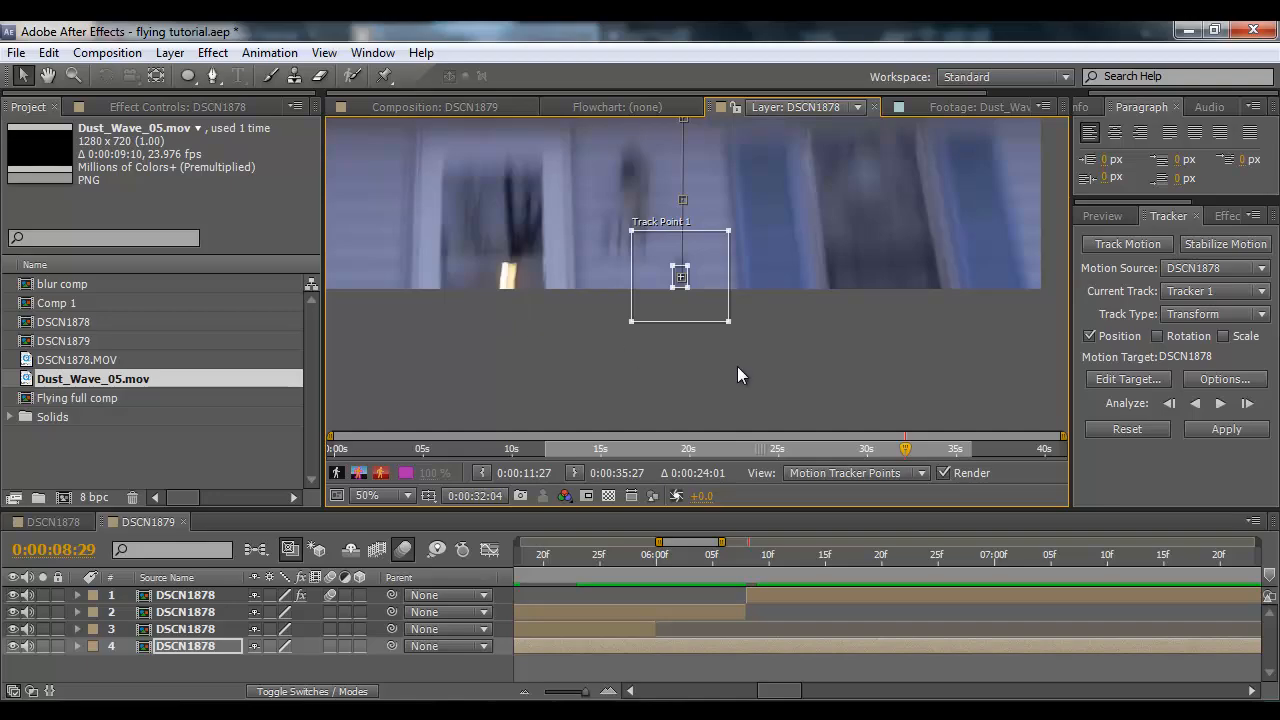
Add a new null object to the DSCN1879 composition
{"action": "left_click", "coordinate": [169, 52]}
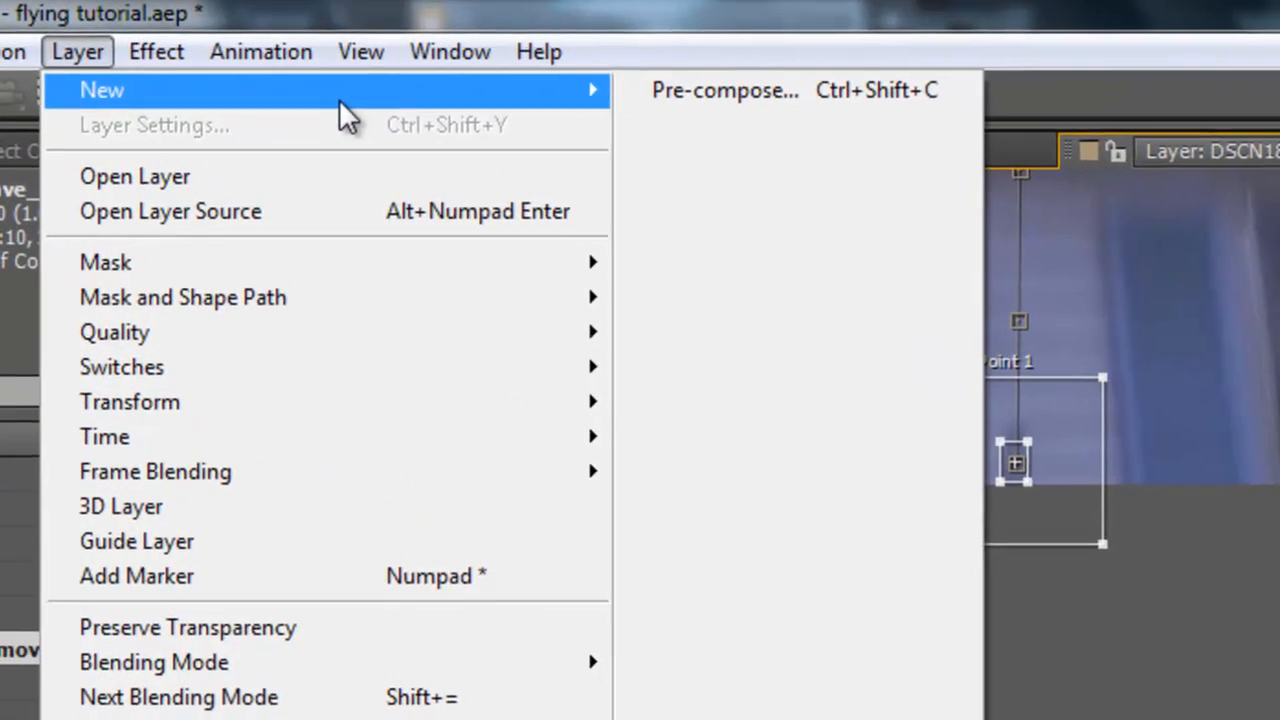
{"action": "mouse_move", "coordinate": [313, 78]}
{"action": "left_click", "coordinate": [803, 258]}
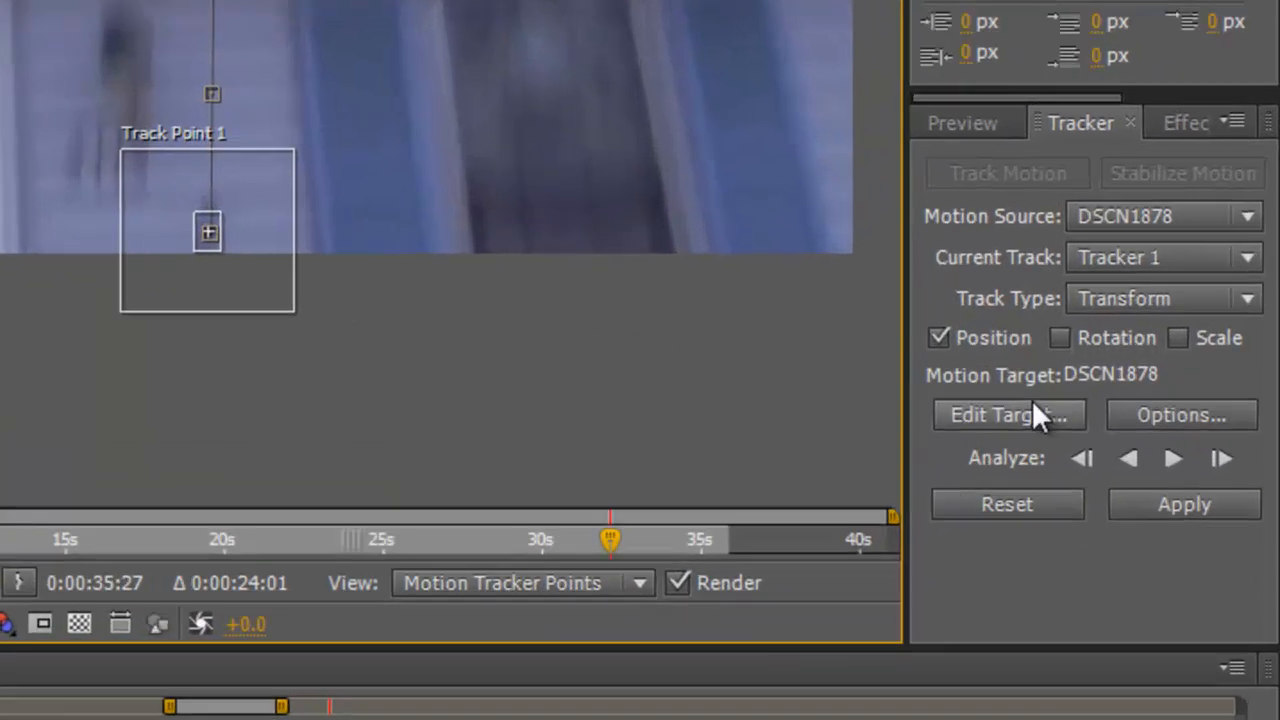
Set Null 3 as the motion target and apply the tracking data to it in the X and Y dimensions
{"action": "left_click", "coordinate": [1126, 390]}
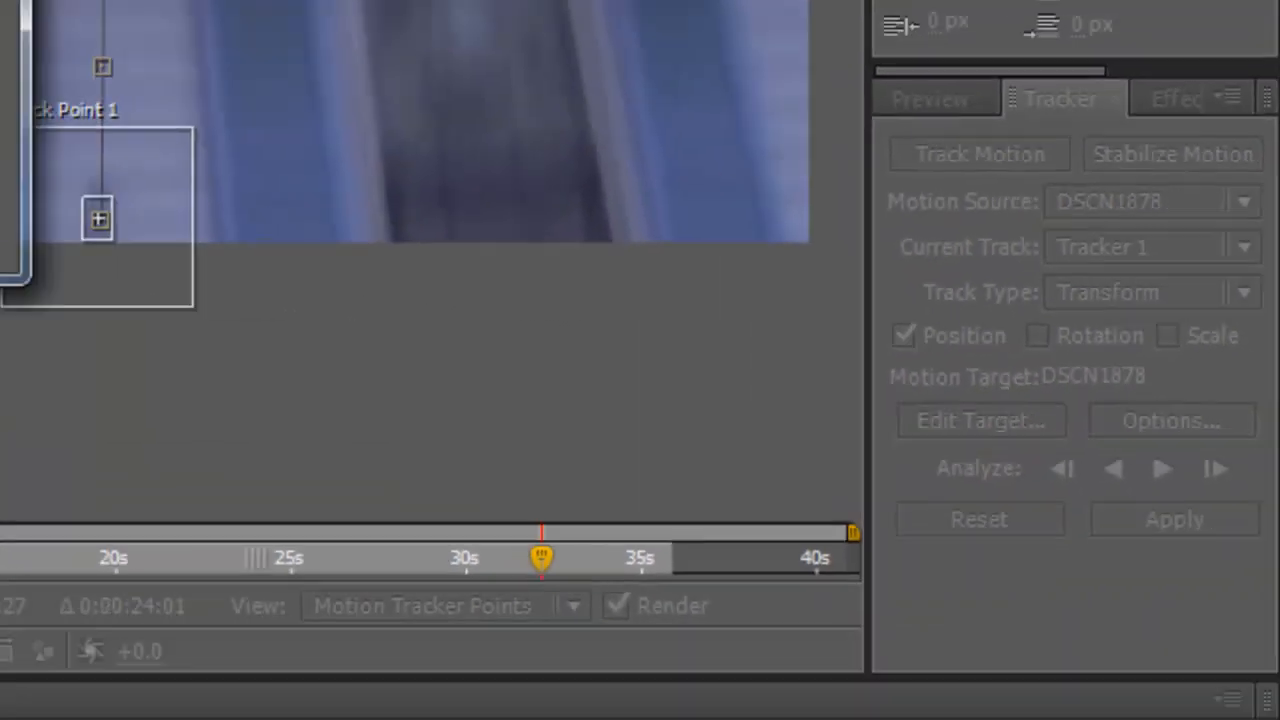
{"action": "left_click", "coordinate": [337, 170]}
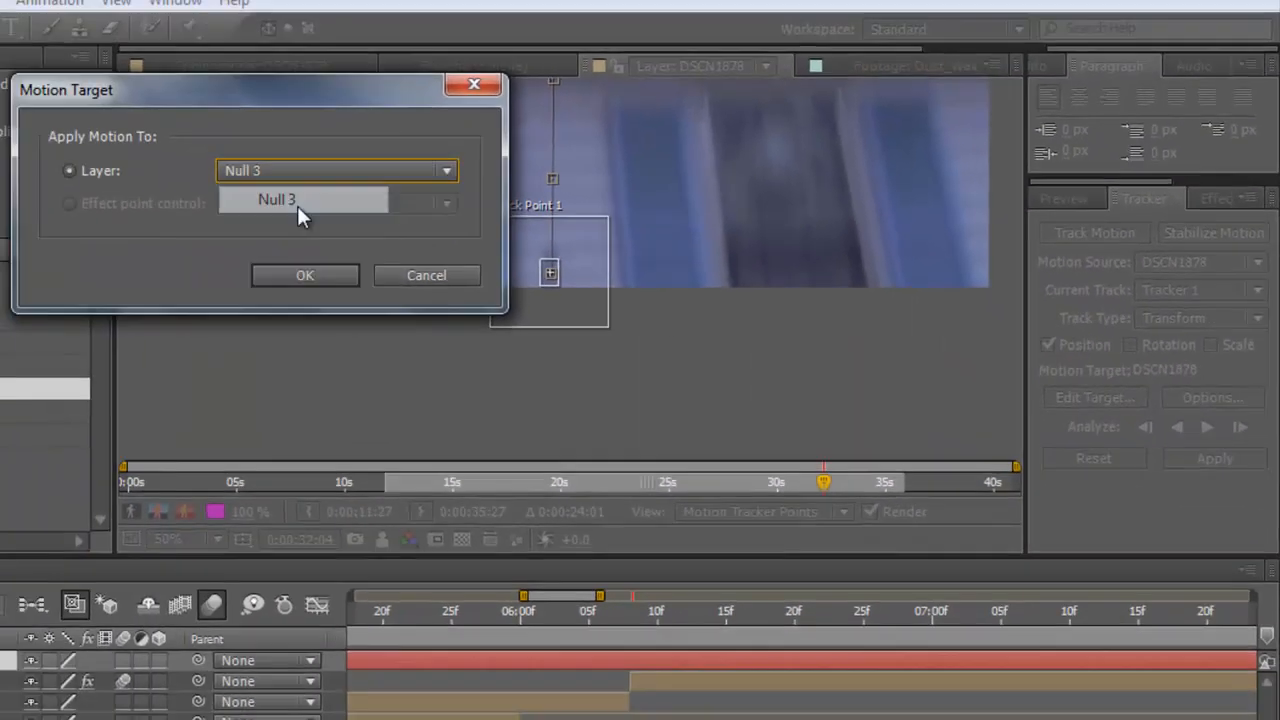
{"action": "left_click", "coordinate": [297, 206]}
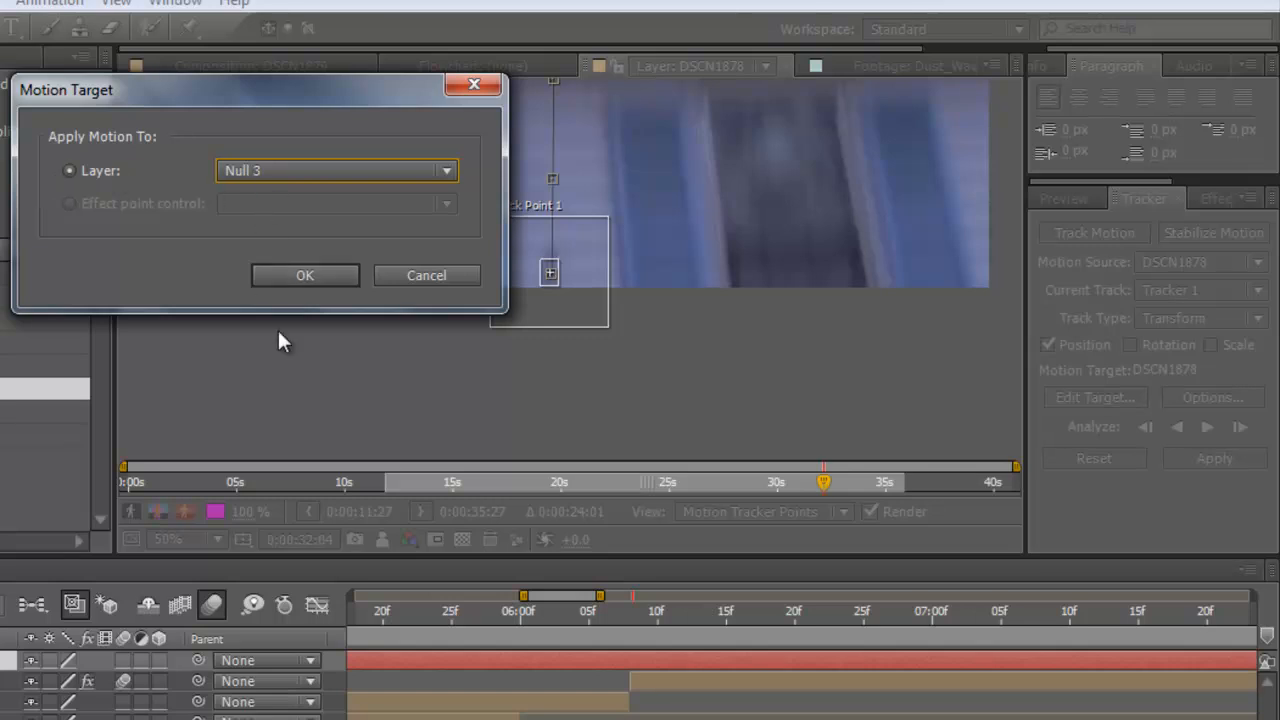
{"action": "left_click", "coordinate": [305, 276]}
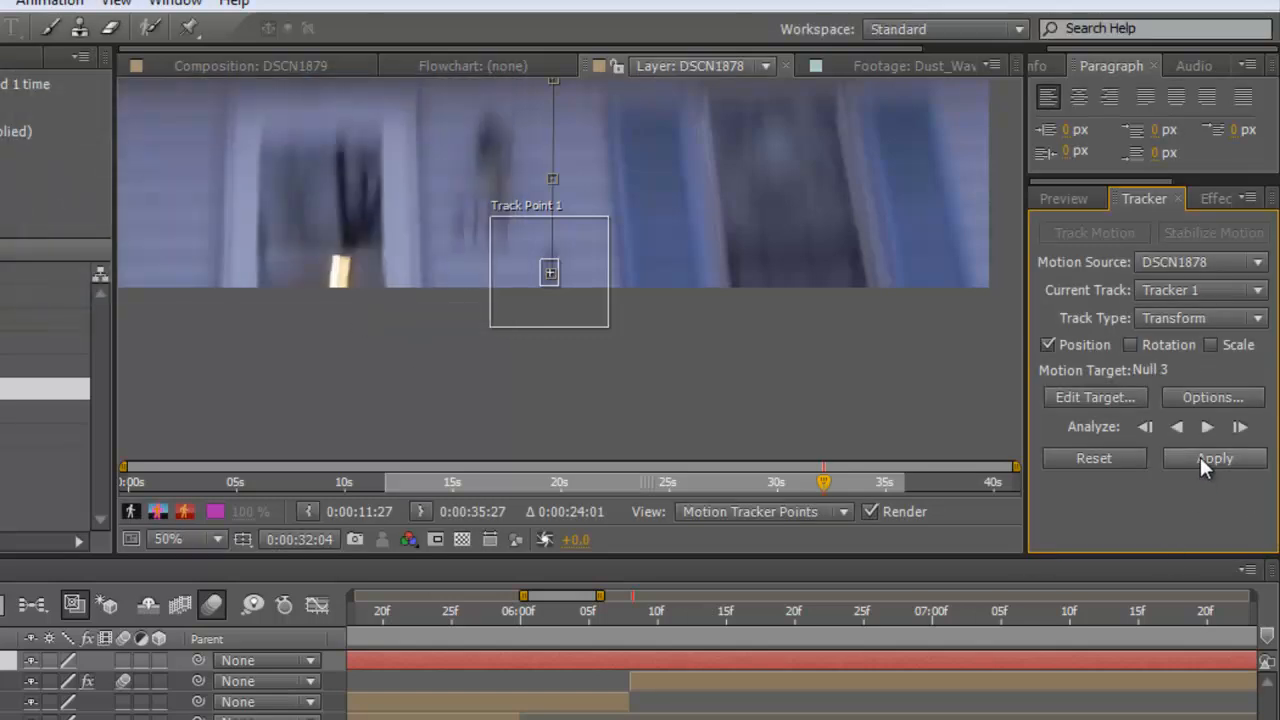
{"action": "left_click", "coordinate": [1200, 457]}
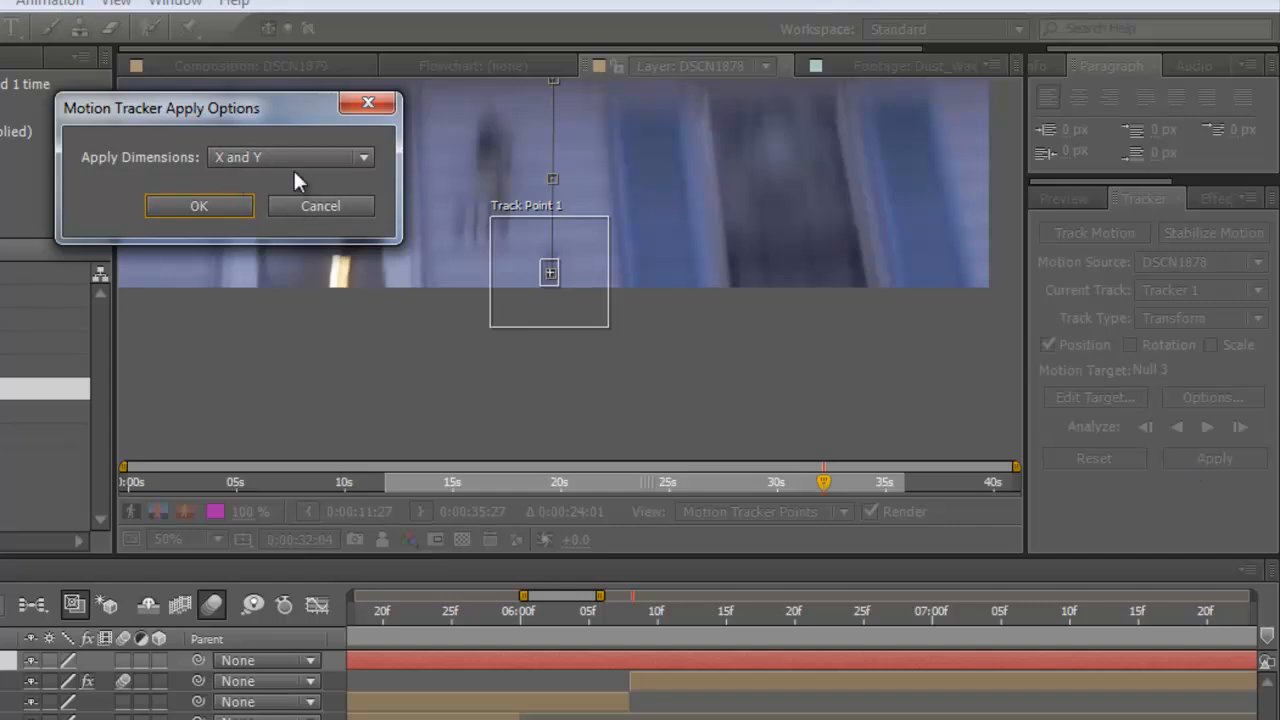
{"action": "left_click", "coordinate": [200, 206]}
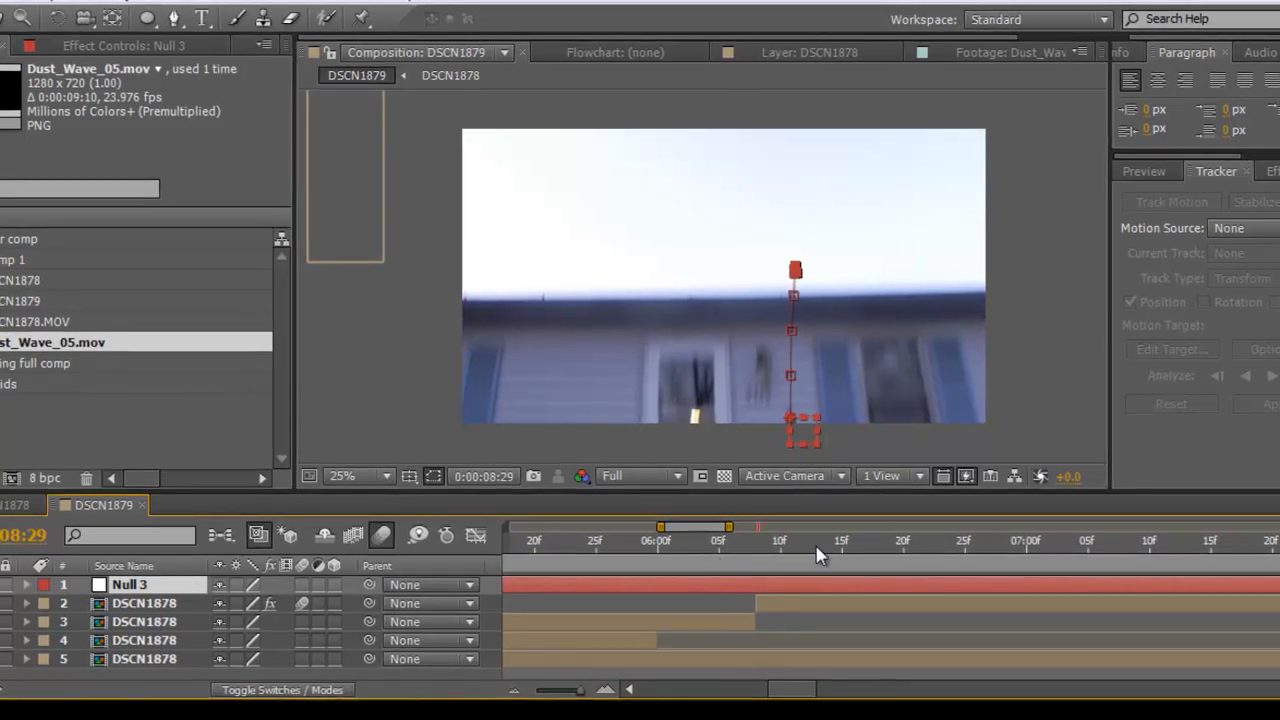
Add Dust_Wave_05.mov to the composition directly beneath Null 3 and slide it to start at about 0:00:06:01
{"action": "left_click_drag", "start_coordinate": [838, 553], "coordinate": [692, 560]}
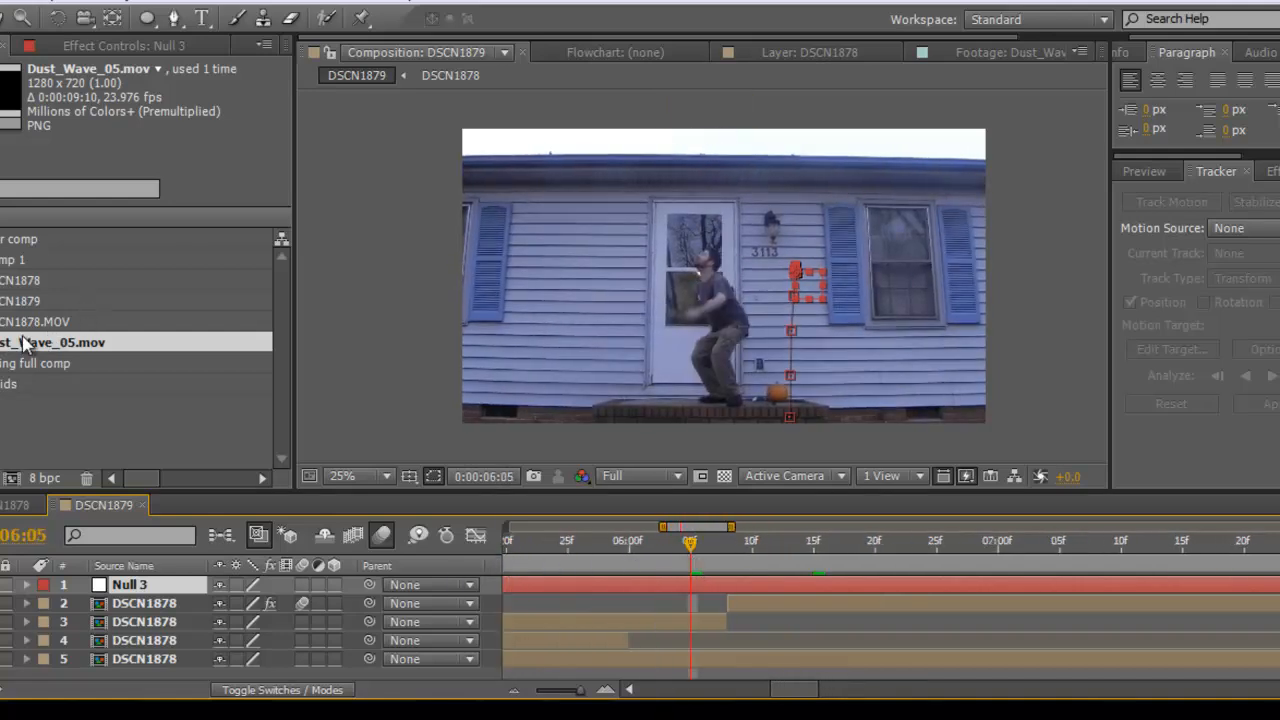
{"action": "left_click_drag", "start_coordinate": [25, 343], "coordinate": [351, 602]}
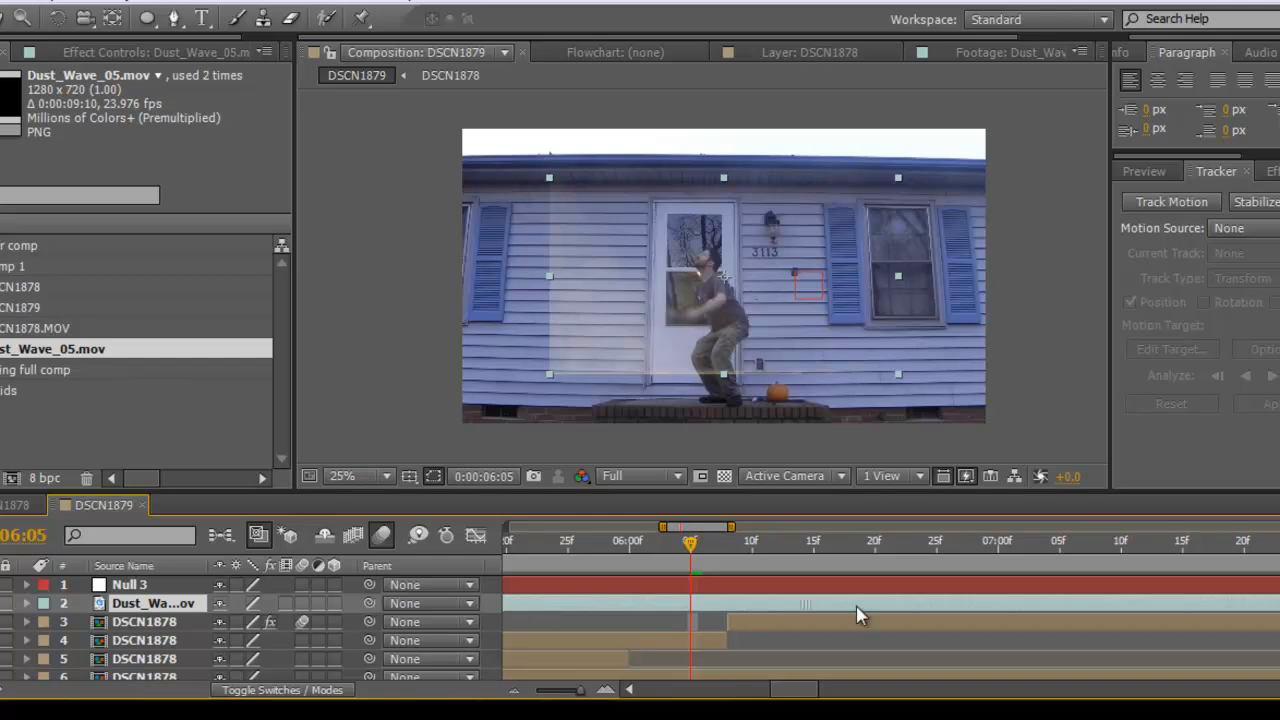
{"action": "left_click_drag", "start_coordinate": [857, 615], "coordinate": [1190, 607]}
{"action": "left_click_drag", "start_coordinate": [620, 603], "coordinate": [473, 623]}
{"action": "left_click_drag", "start_coordinate": [679, 528], "coordinate": [598, 540]}
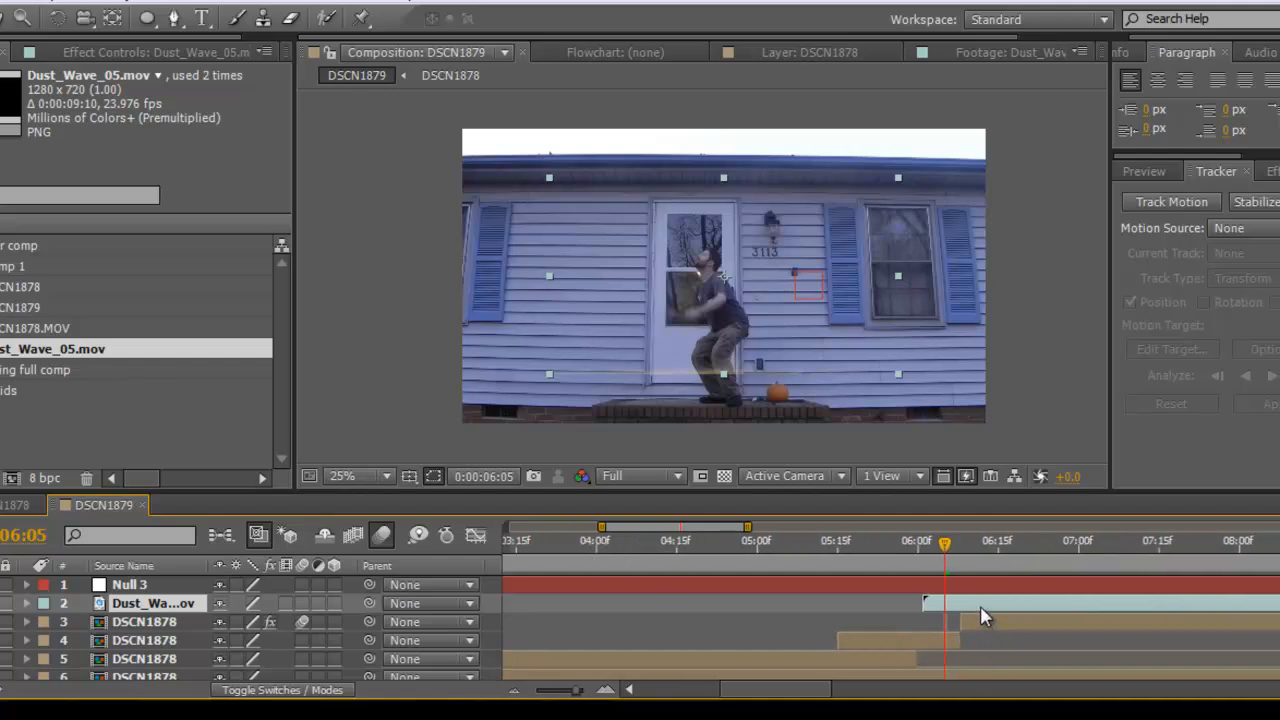
Retime the dust layer to start just before the takeoff at 0:00:06:08 and lower the dust onto the porch under the feet
{"action": "left_click_drag", "start_coordinate": [980, 607], "coordinate": [1026, 602]}
{"action": "left_click_drag", "start_coordinate": [951, 563], "coordinate": [961, 560]}
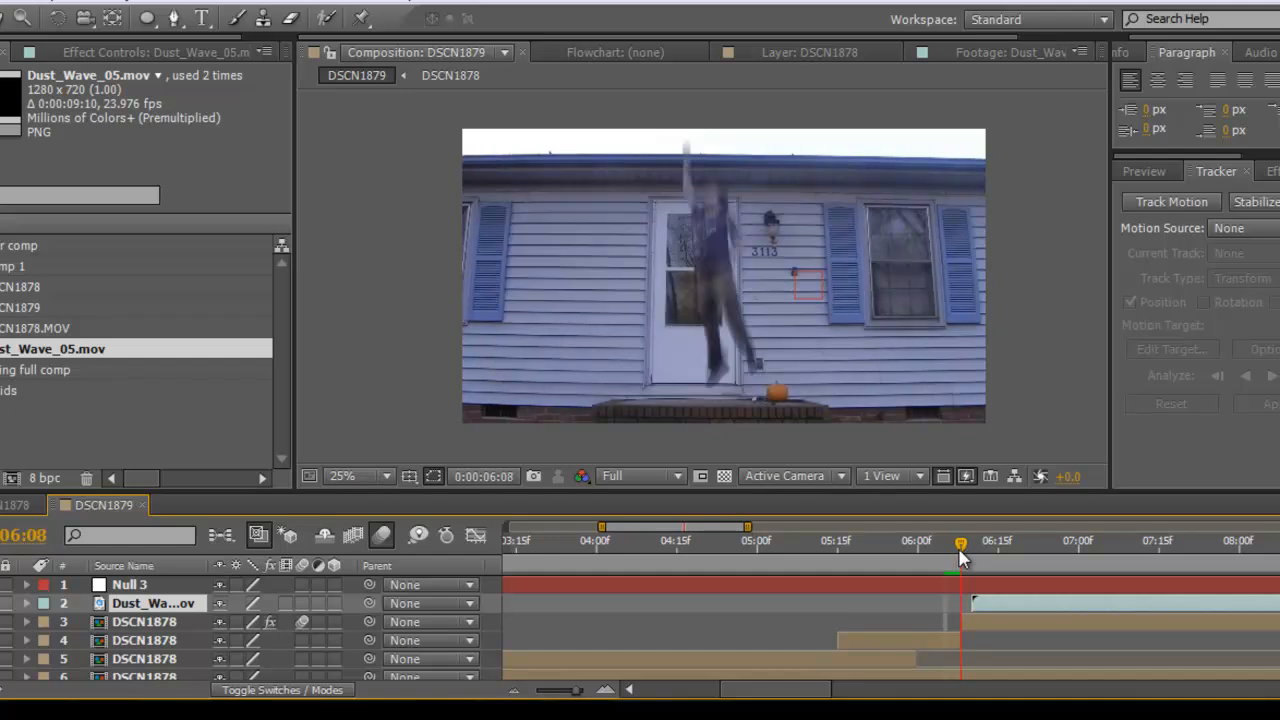
{"action": "left_click_drag", "start_coordinate": [1015, 609], "coordinate": [973, 602]}
{"action": "left_click_drag", "start_coordinate": [732, 338], "coordinate": [626, 159]}
{"action": "scroll", "coordinate": [723, 307], "scroll_direction": "up", "scroll_amount": 2}
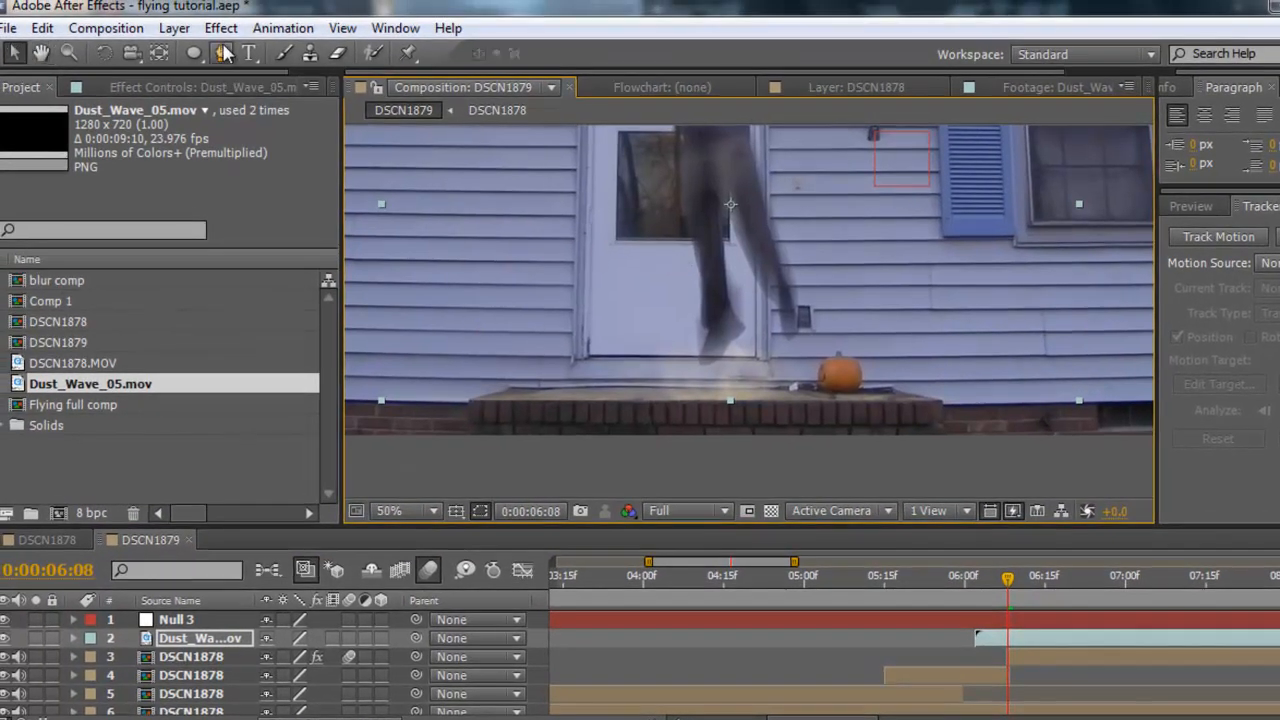
Start a Pen tool mask on the dust layer, running down the siding between the left shutter and the door to the porch level
{"action": "left_click", "coordinate": [222, 53]}
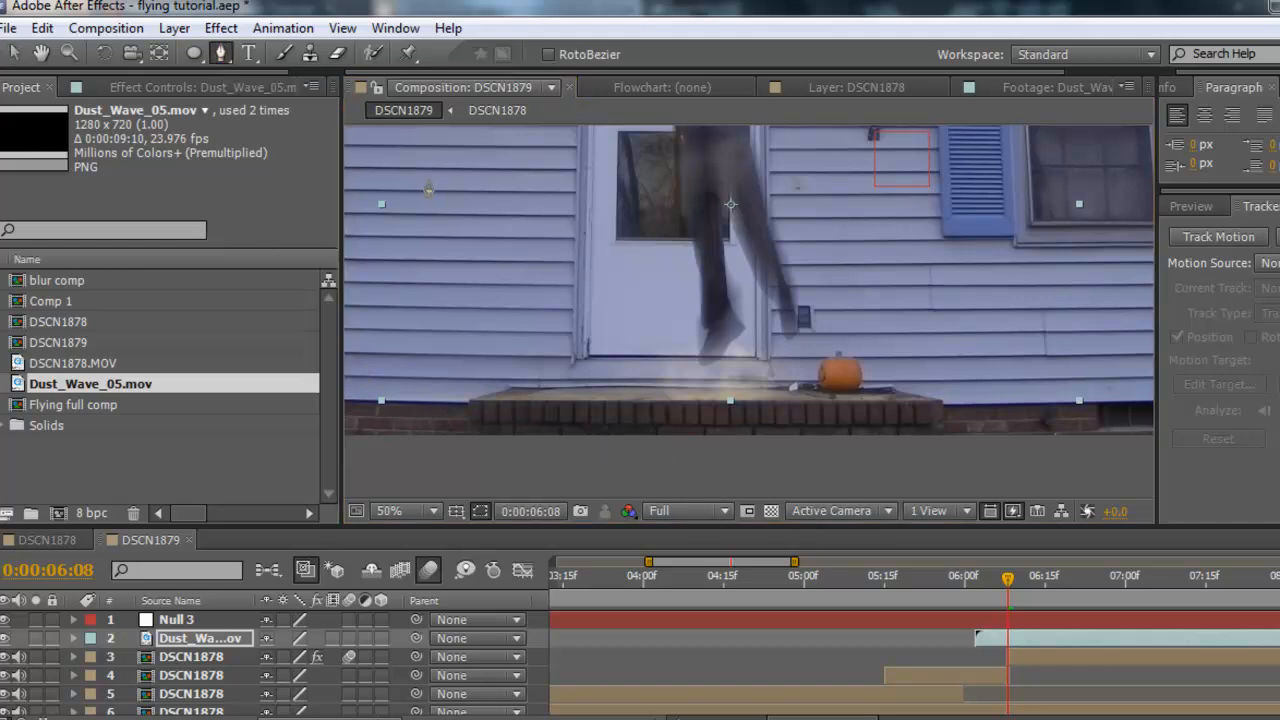
{"action": "key", "text": "comma"}
{"action": "key", "text": "comma"}
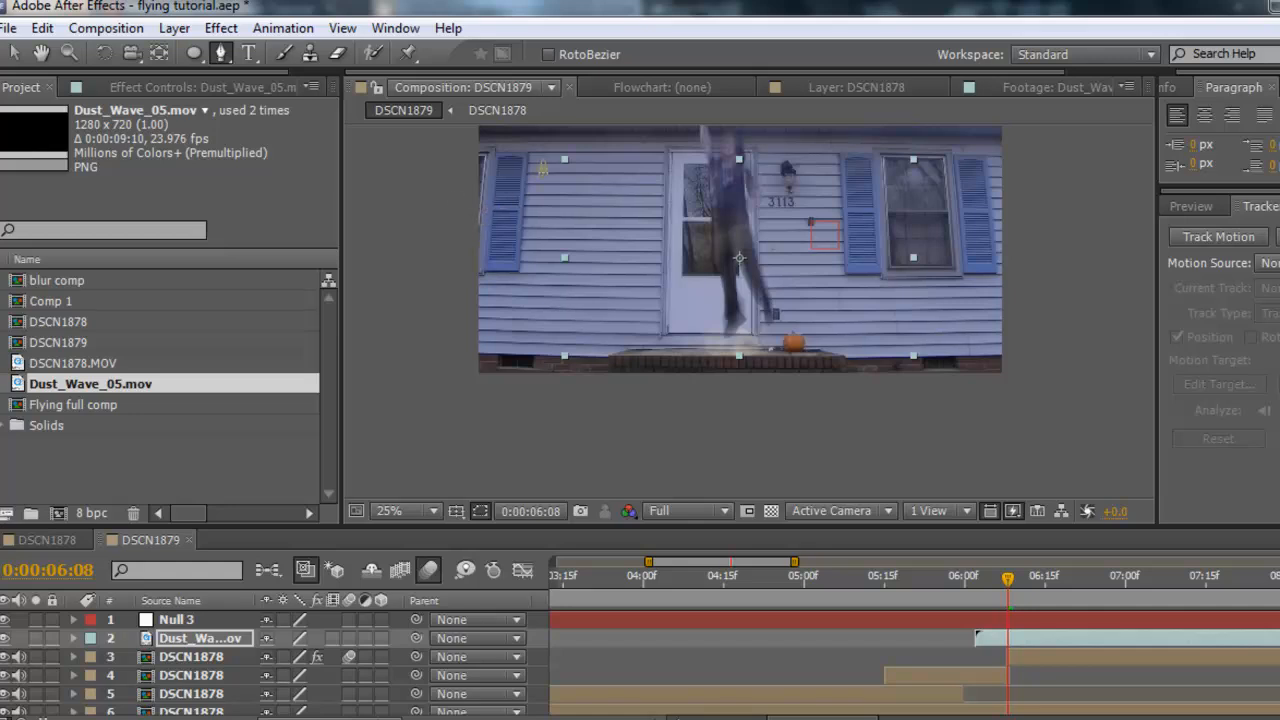
{"action": "left_click_drag", "start_coordinate": [589, 146], "coordinate": [577, 191]}
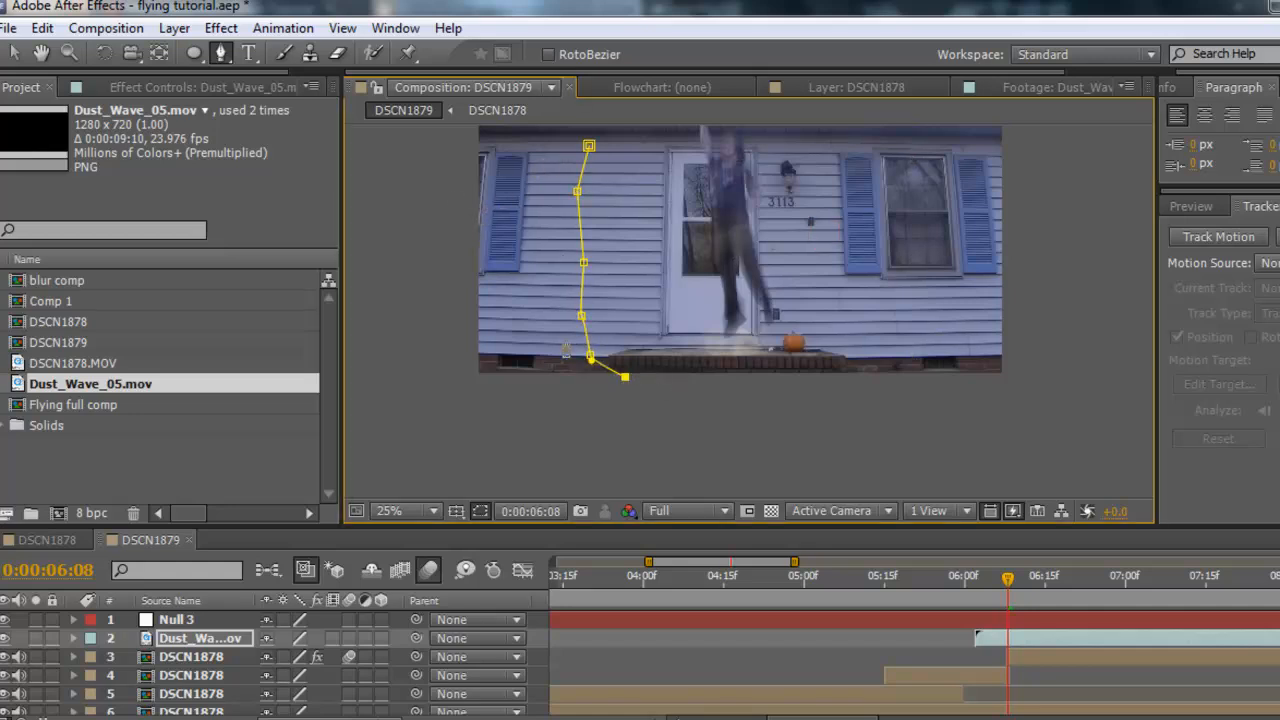
{"action": "key", "text": "period"}
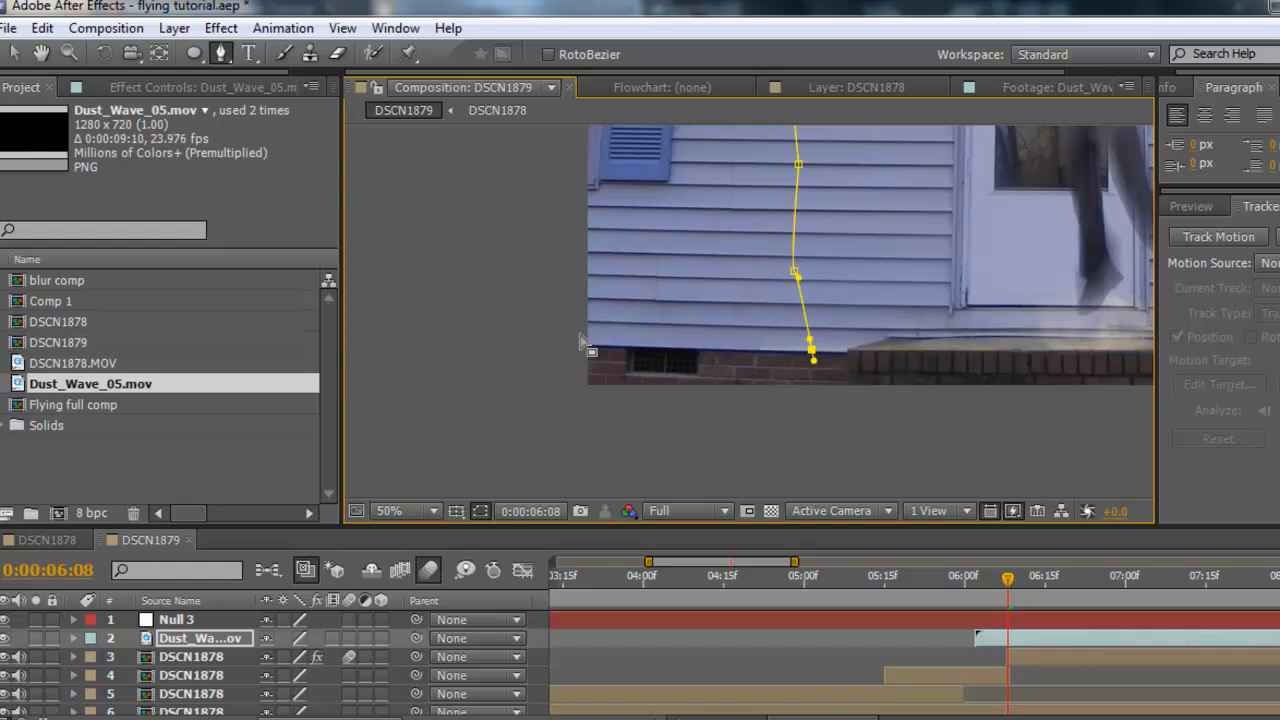
Continue the dust mask along the top edge of the brick porch, past the pumpkin to the porch's right end
{"action": "left_click", "coordinate": [916, 344]}
{"action": "left_click_drag", "start_coordinate": [1046, 357], "coordinate": [771, 344]}
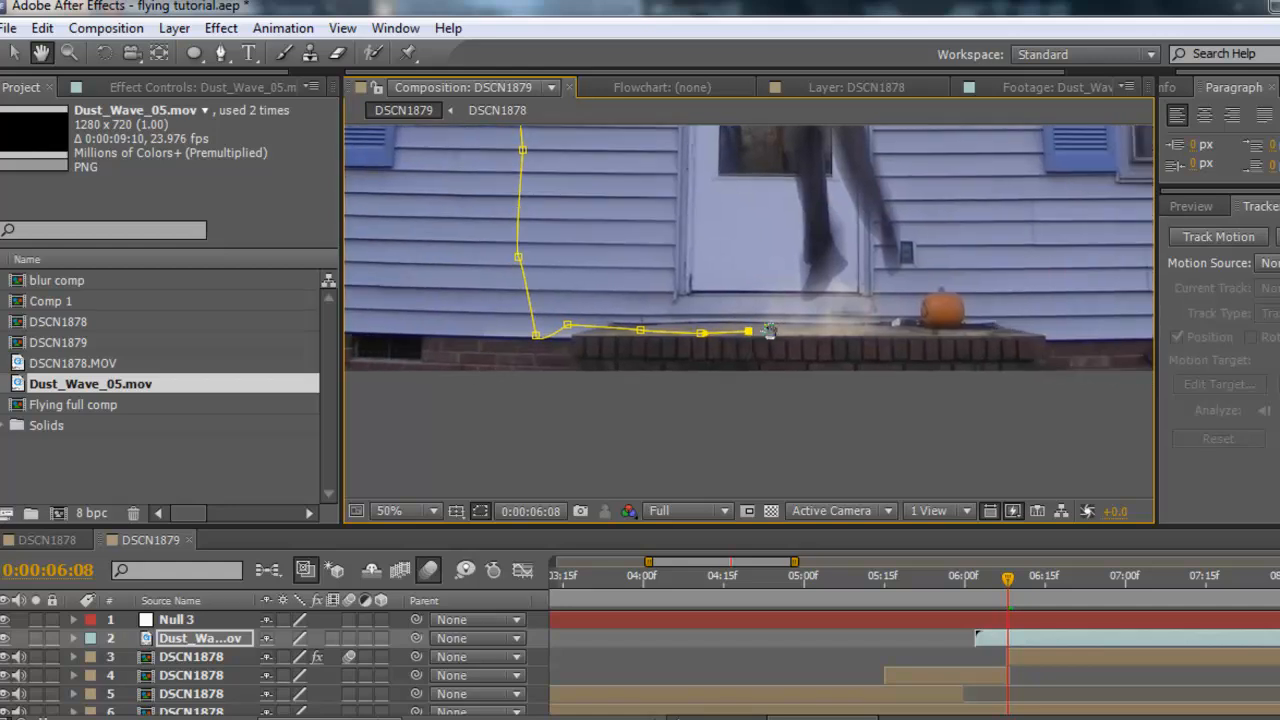
{"action": "left_click", "coordinate": [836, 327]}
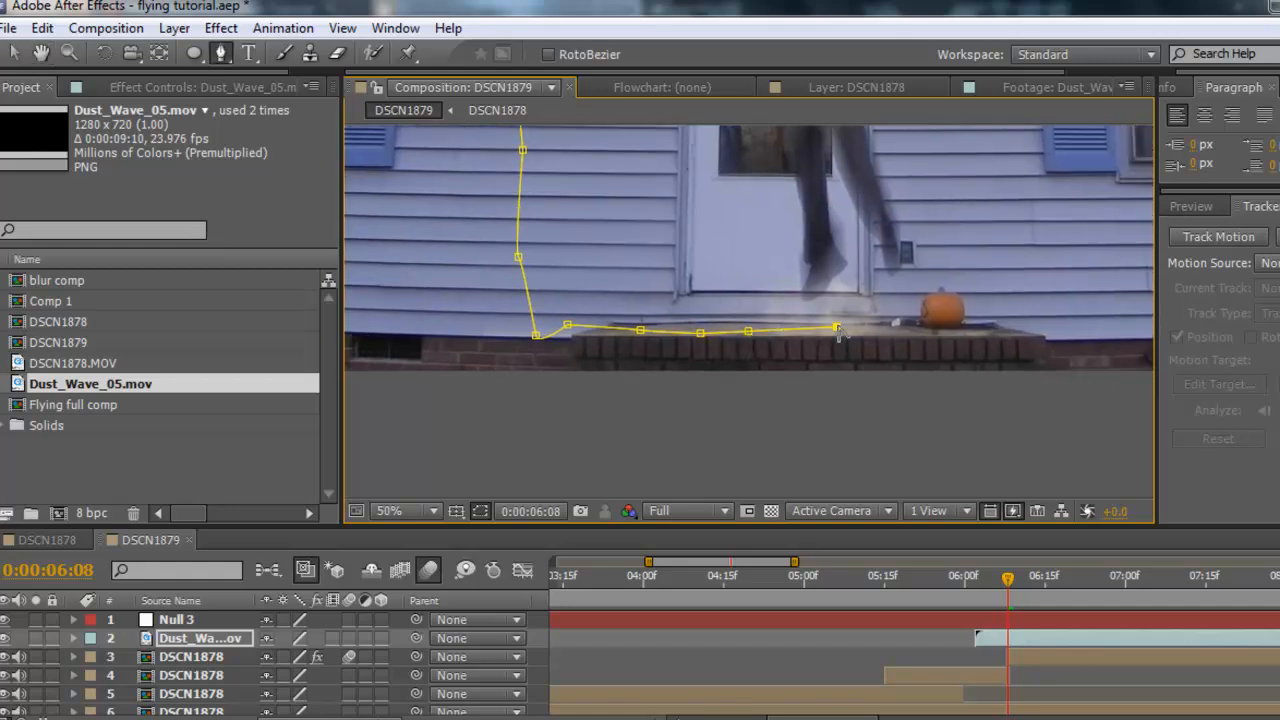
{"action": "left_click", "coordinate": [982, 331]}
{"action": "left_click_drag", "start_coordinate": [1031, 352], "coordinate": [827, 412]}
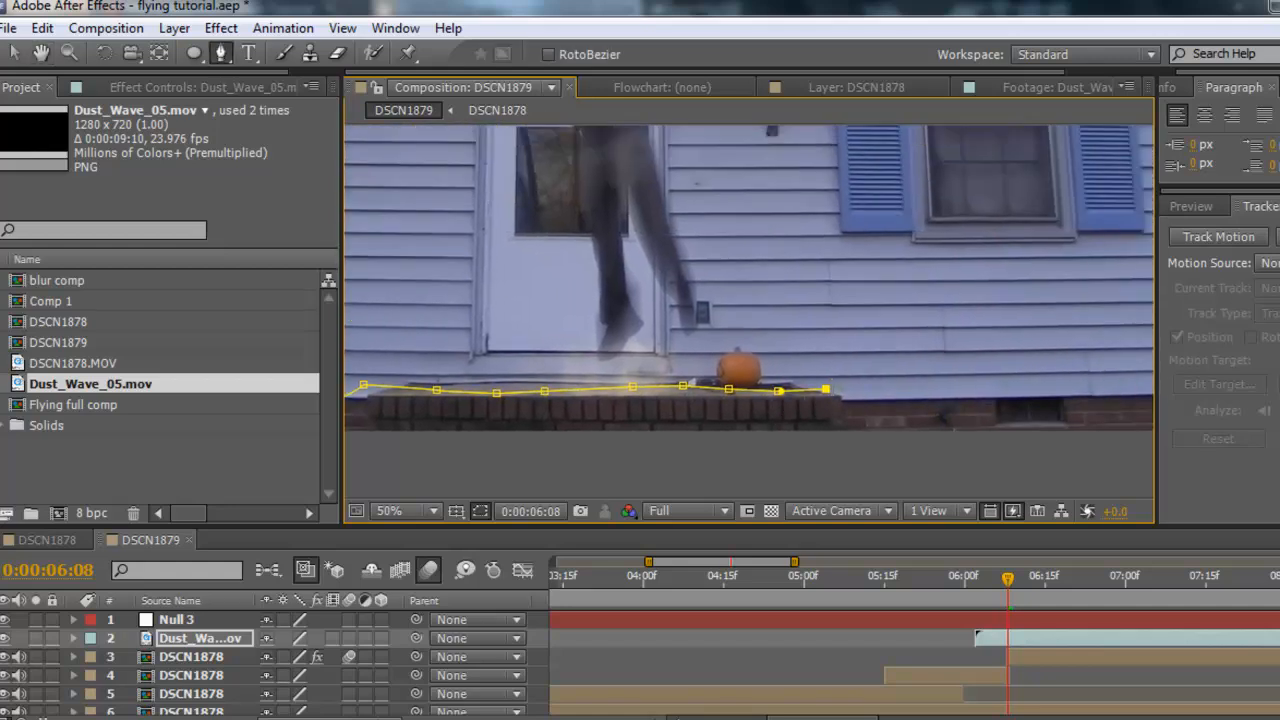
Carry the dust mask up across the right window and close it above the door at its first point
{"action": "key", "text": "comma"}
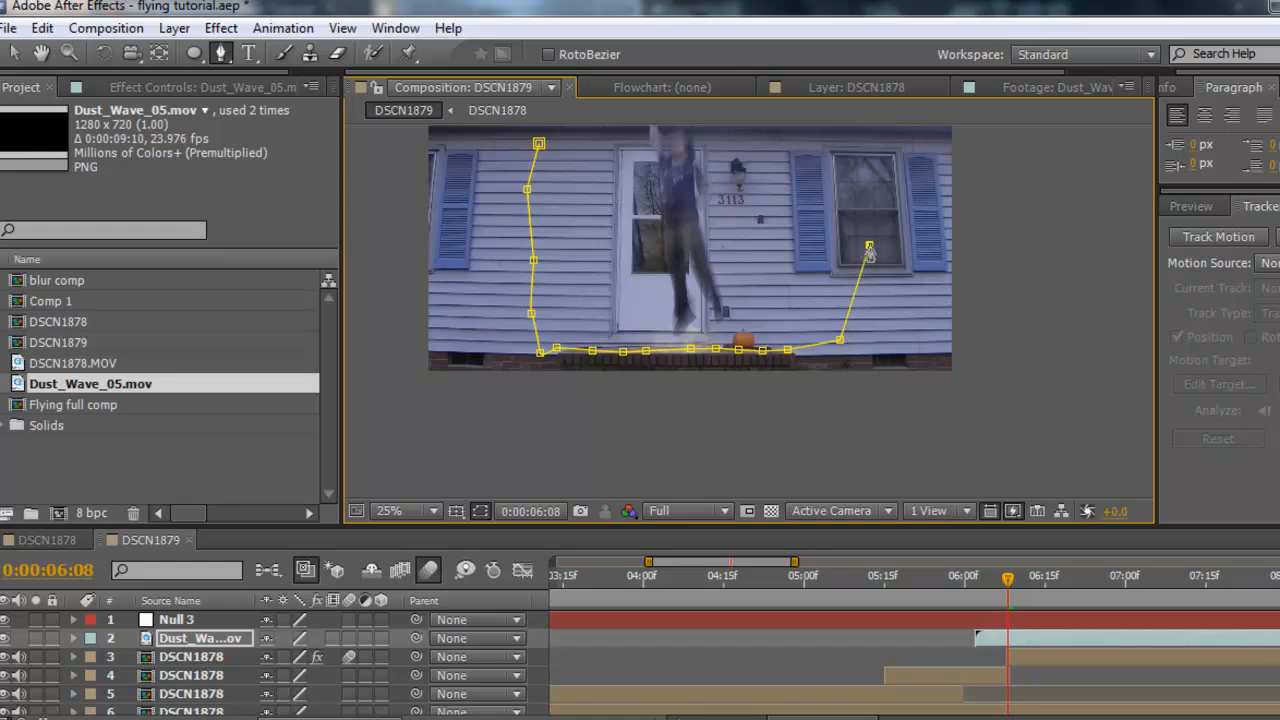
{"action": "left_click", "coordinate": [836, 162]}
{"action": "left_click_drag", "start_coordinate": [692, 157], "coordinate": [806, 186]}
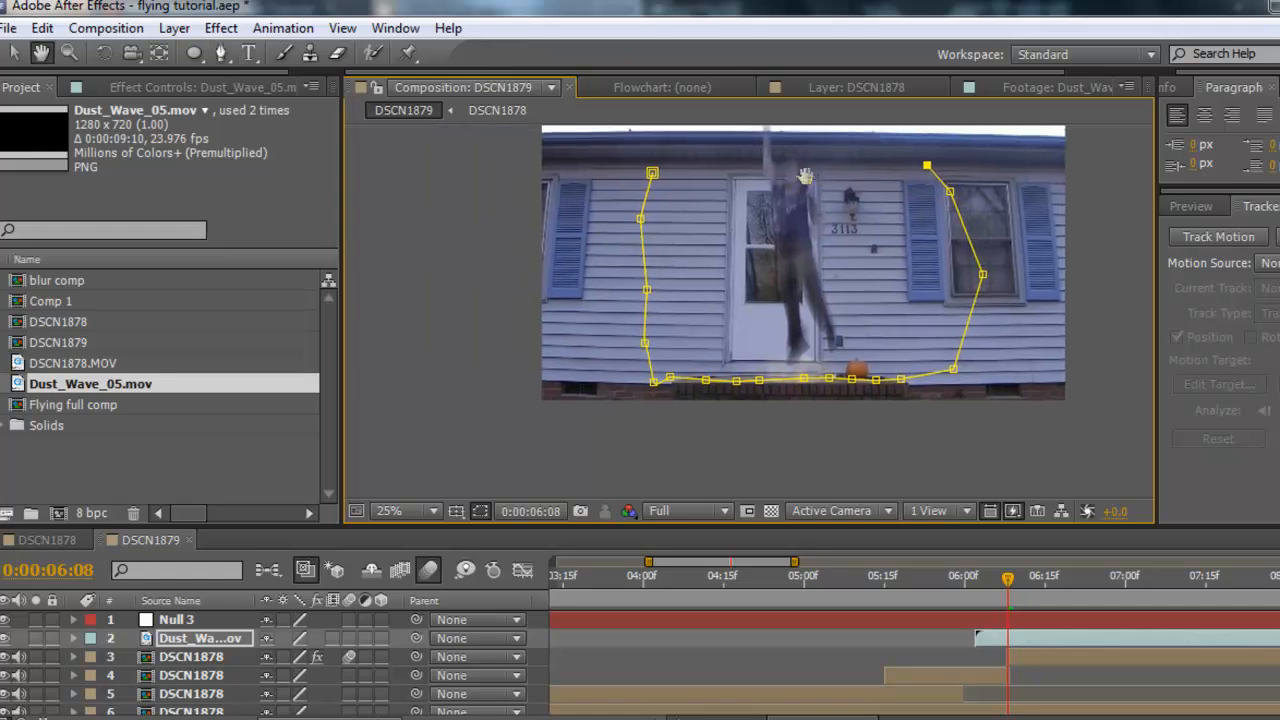
{"action": "left_click", "coordinate": [652, 173]}
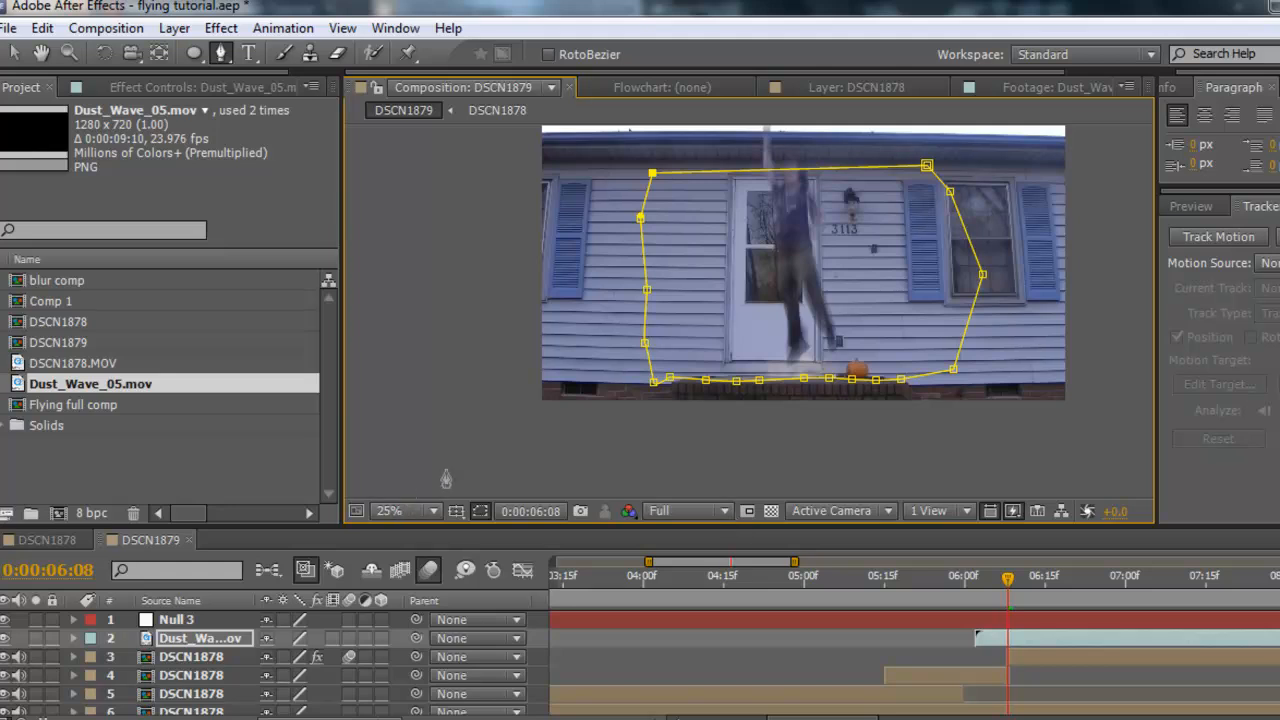
Set the dust layer's Mask Feather to 17 pixels, return to the Selection tool and deselect the layer
{"action": "left_click", "coordinate": [163, 645]}
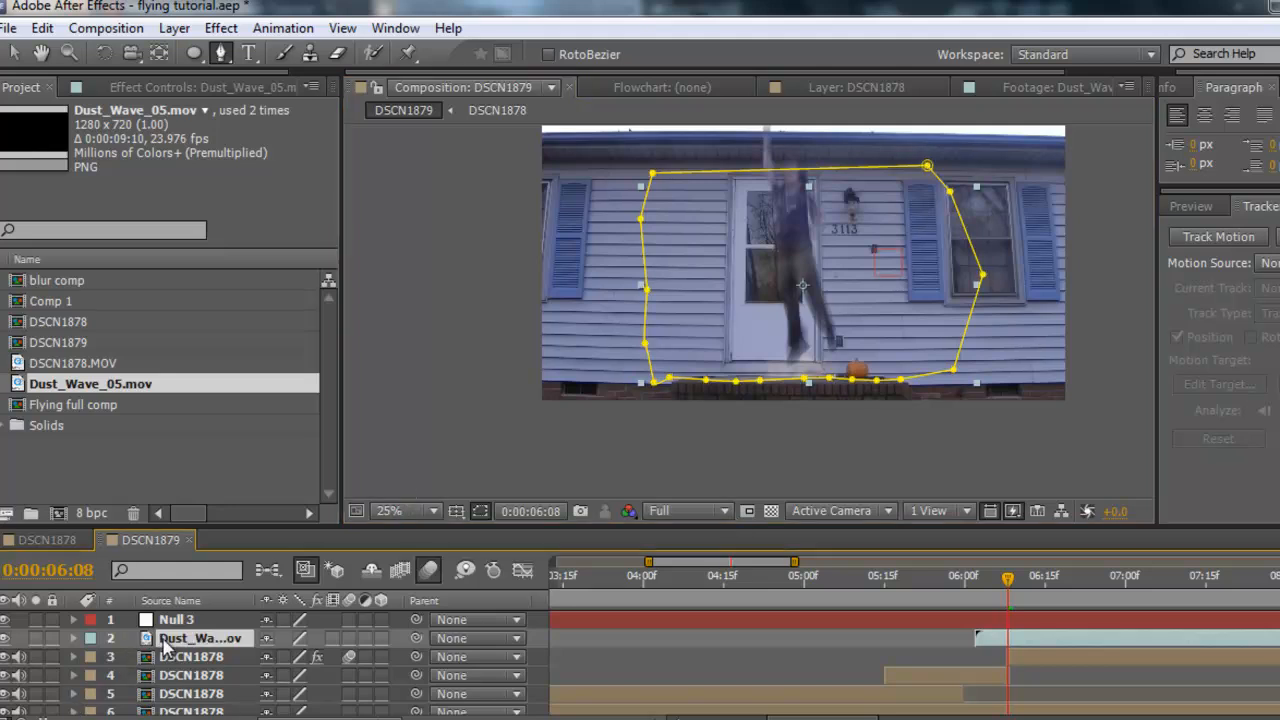
{"action": "key", "text": "f"}
{"action": "left_click_drag", "start_coordinate": [316, 669], "coordinate": [327, 664]}
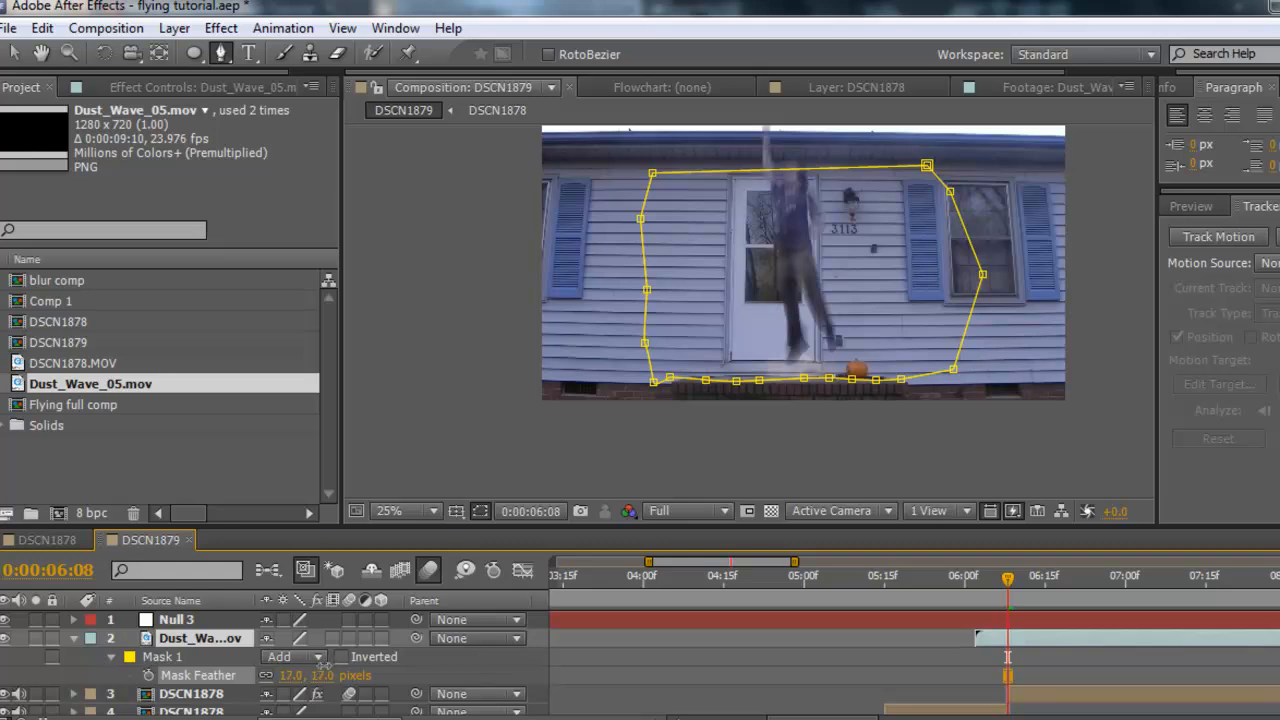
{"action": "left_click", "coordinate": [13, 53]}
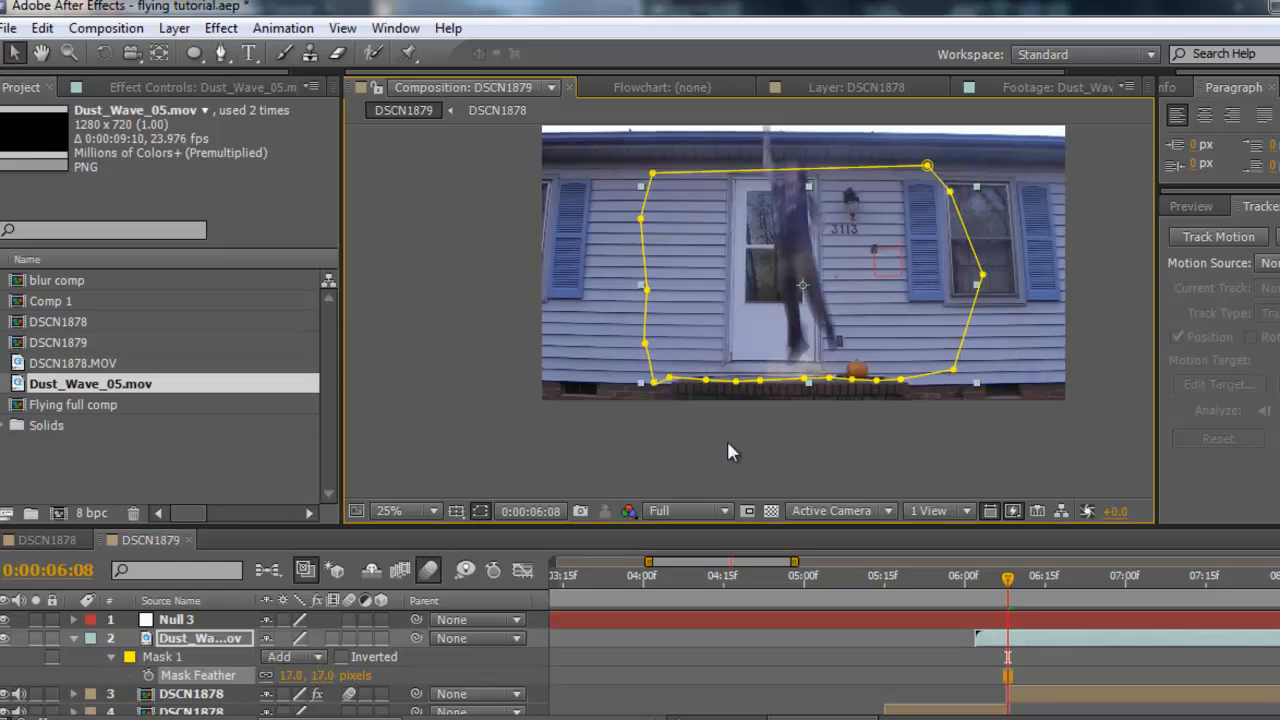
{"action": "left_click", "coordinate": [728, 445]}
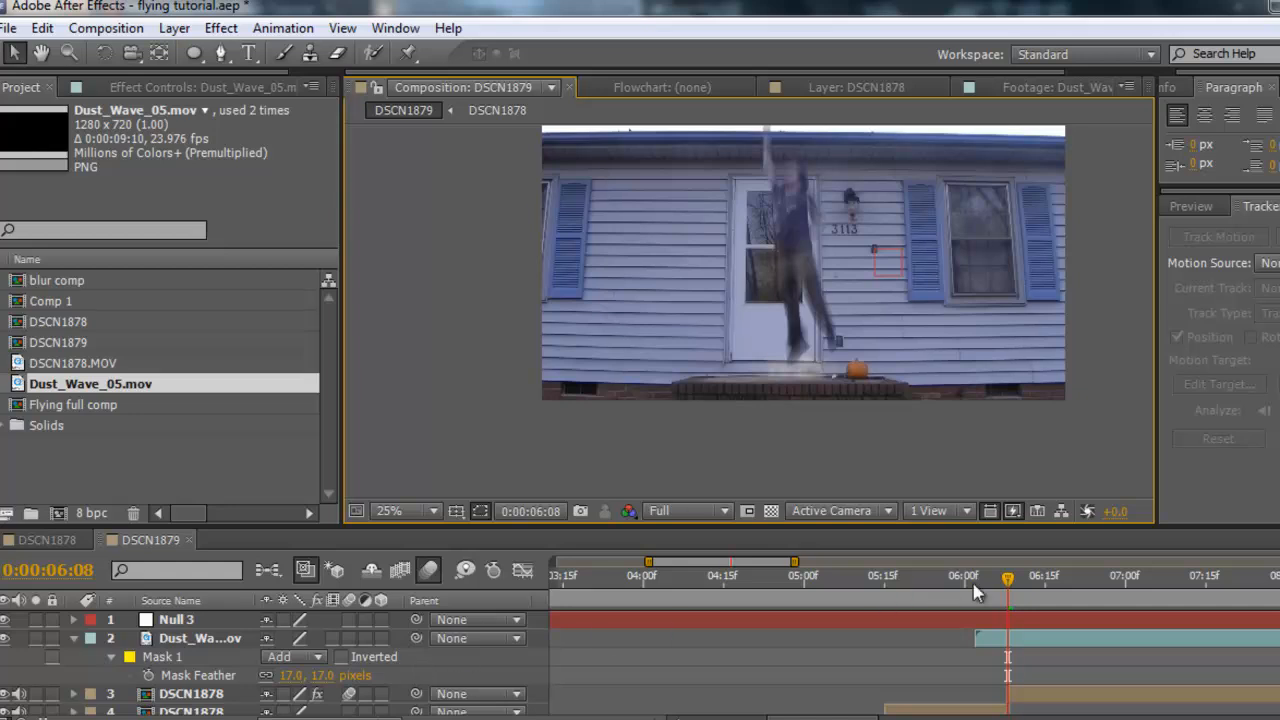
Parent the dust layer to Null 3 and trim its end to 0:00:08:28
{"action": "mouse_move", "coordinate": [998, 575]}
{"action": "left_mouse_down"}
{"action": "mouse_move", "coordinate": [1122, 595]}
{"action": "mouse_move", "coordinate": [978, 591]}
{"action": "mouse_move", "coordinate": [1062, 600]}
{"action": "mouse_move", "coordinate": [990, 598]}
{"action": "left_mouse_up"}
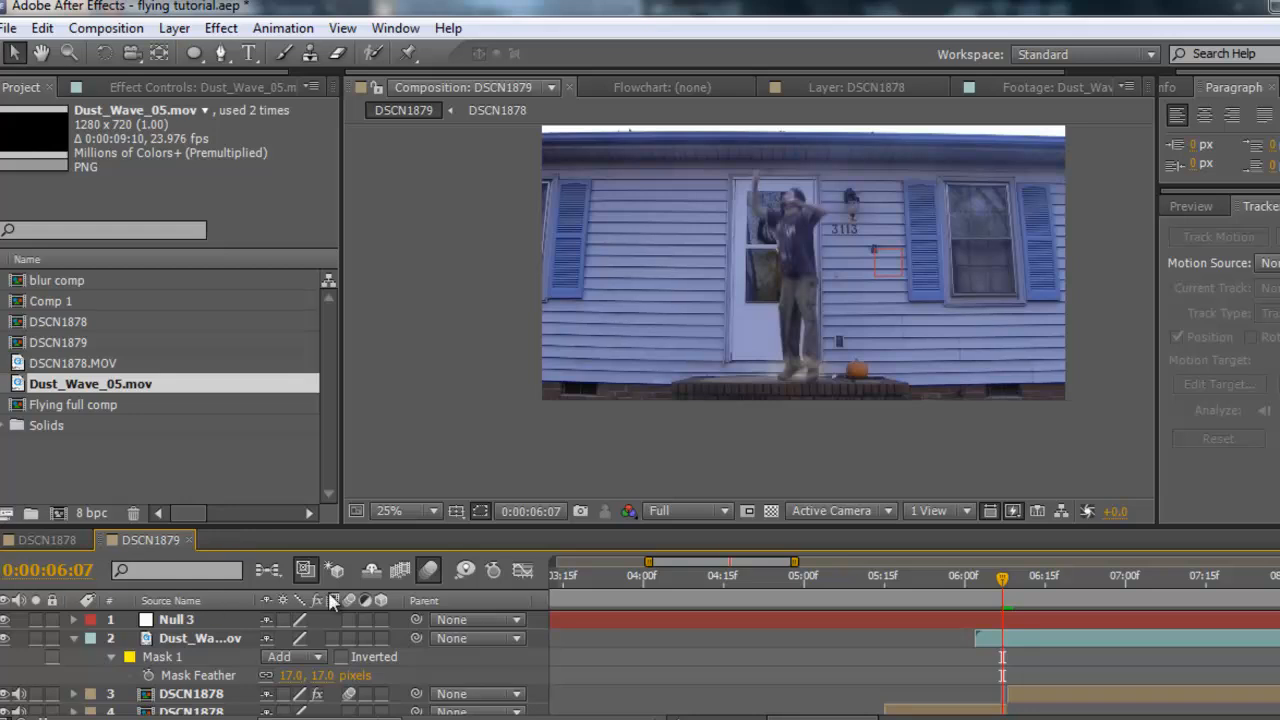
{"action": "left_click_drag", "start_coordinate": [417, 636], "coordinate": [161, 621]}
{"action": "left_click_drag", "start_coordinate": [1001, 584], "coordinate": [1250, 614]}
{"action": "left_click", "coordinate": [1212, 639]}
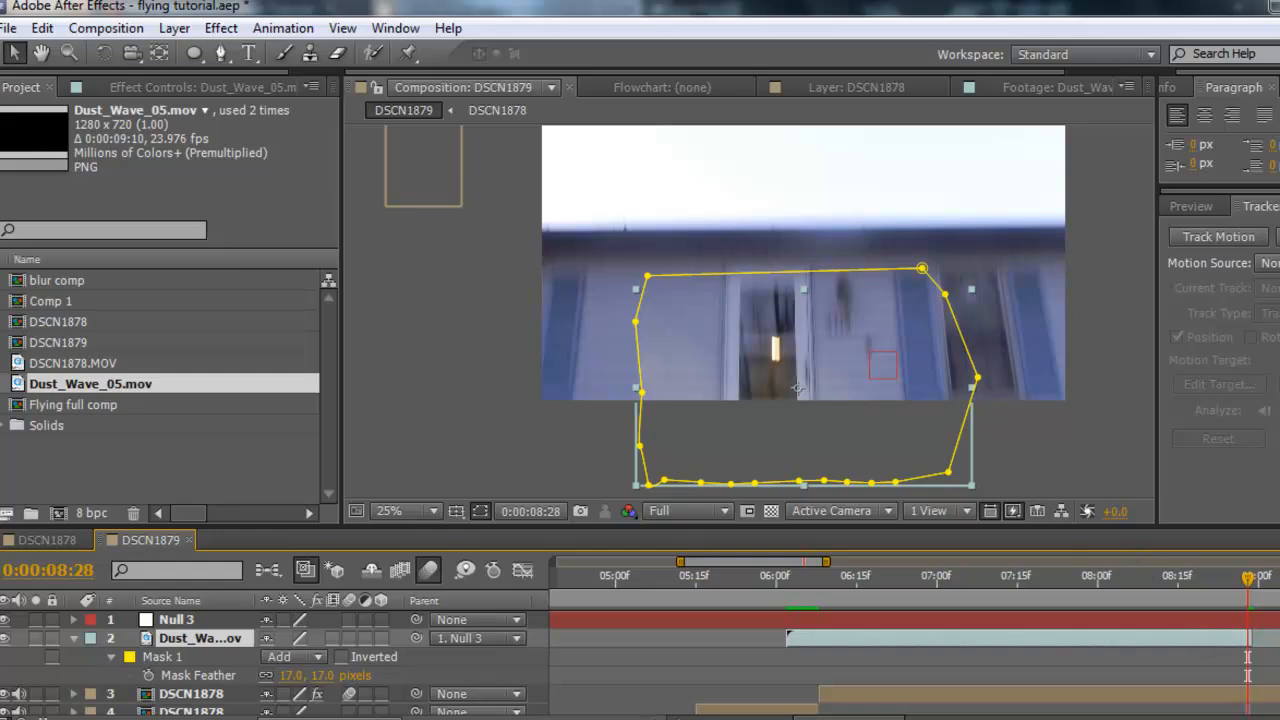
{"action": "left_click_drag", "start_coordinate": [1250, 580], "coordinate": [758, 616]}
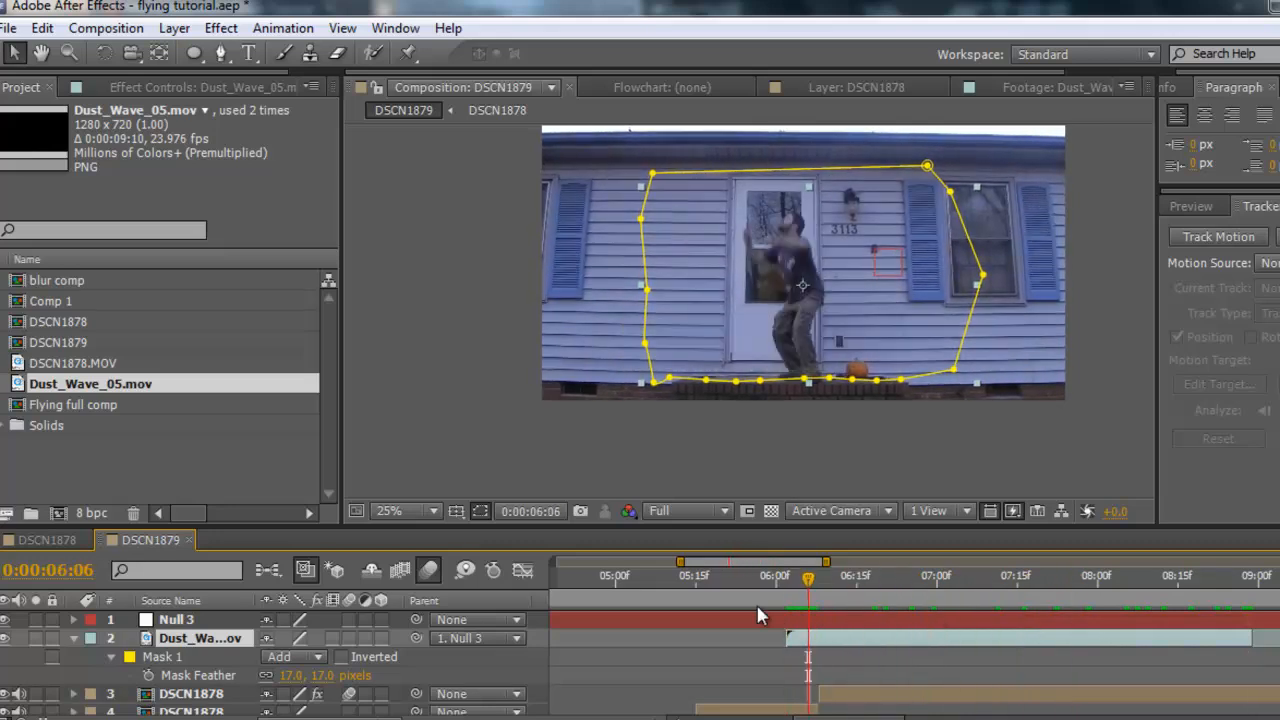
Add a Curves effect to the dust layer and bow its RGB curve strongly upward, judging the dust at 0:00:06:19
{"action": "left_click", "coordinate": [219, 29]}
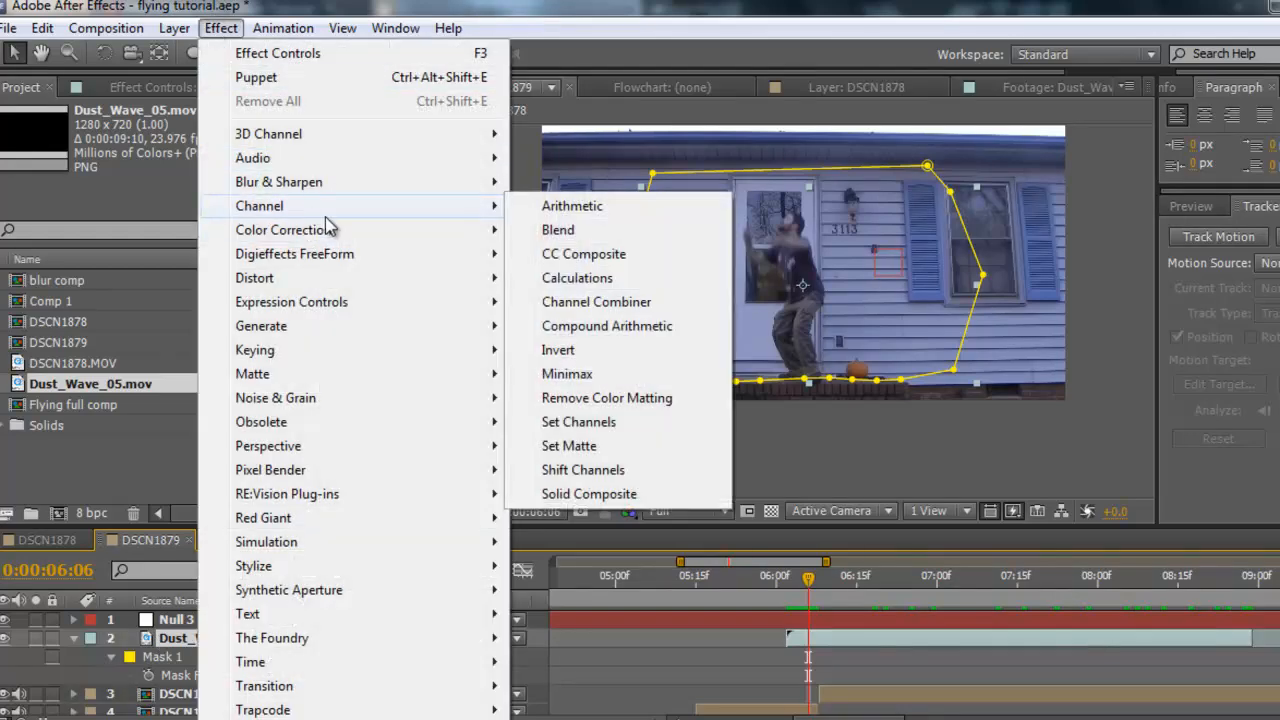
{"action": "mouse_move", "coordinate": [334, 229]}
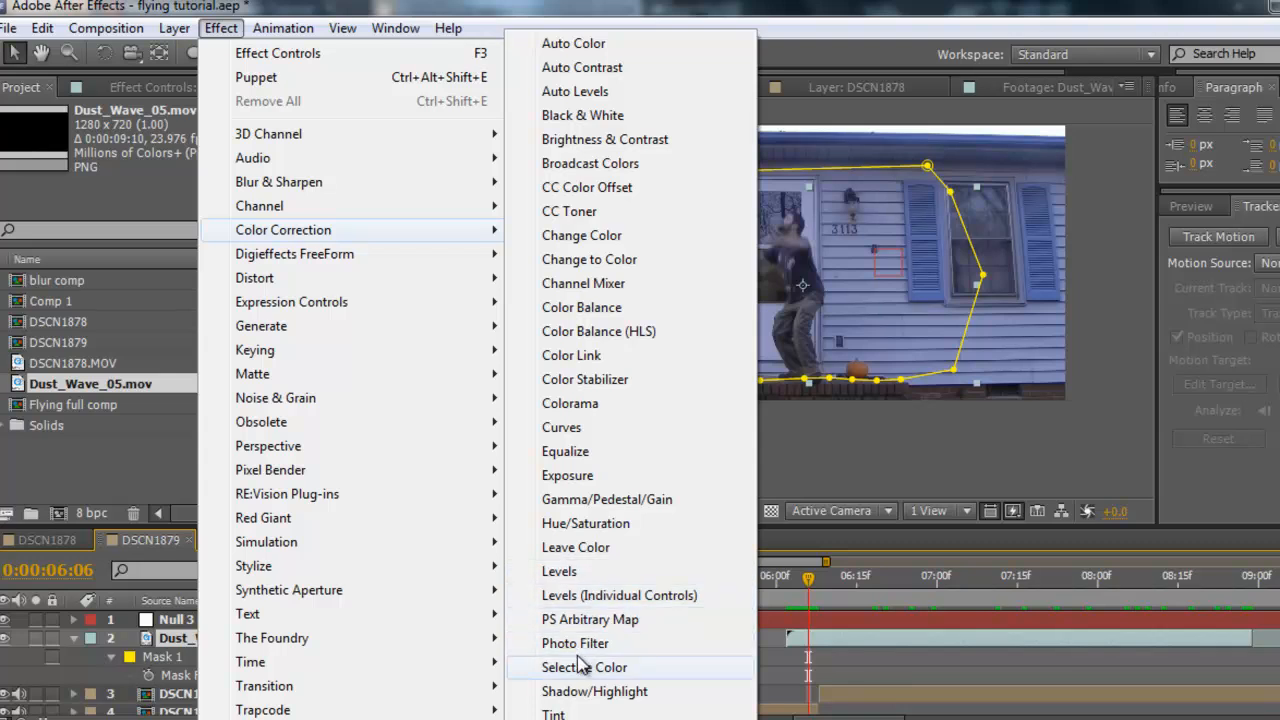
{"action": "left_click", "coordinate": [563, 428]}
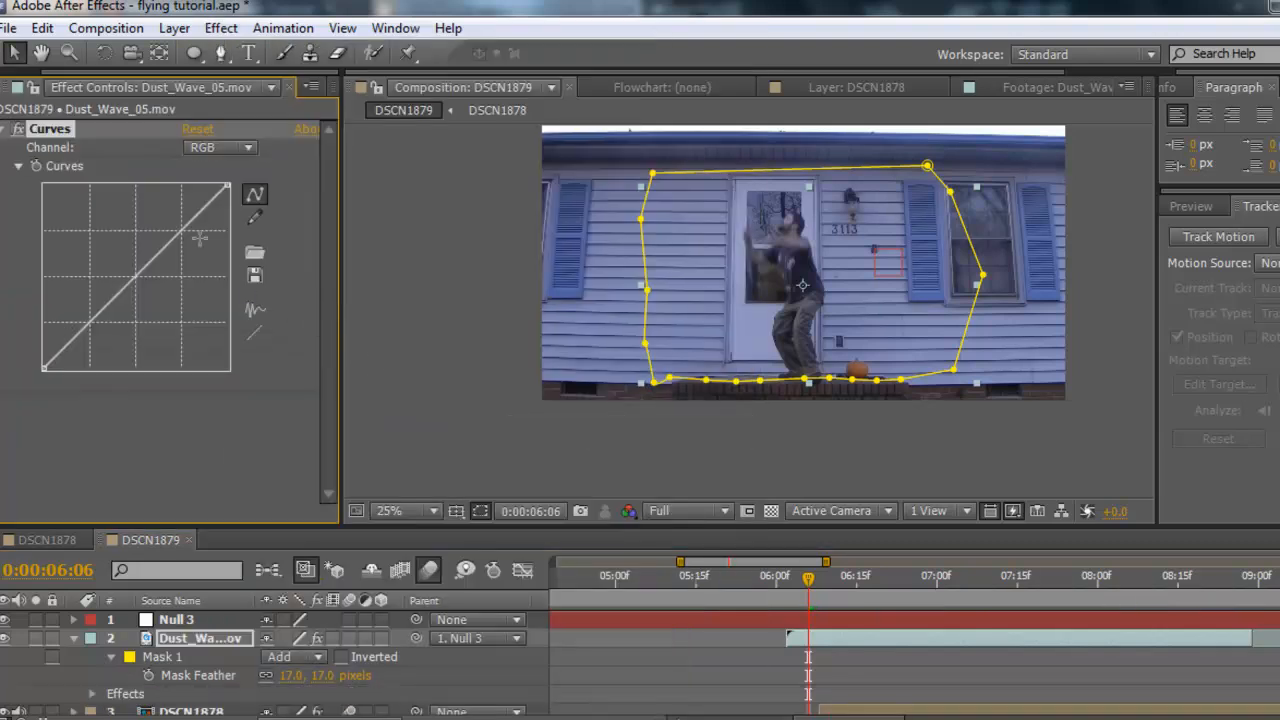
{"action": "left_click_drag", "start_coordinate": [181, 233], "coordinate": [184, 252]}
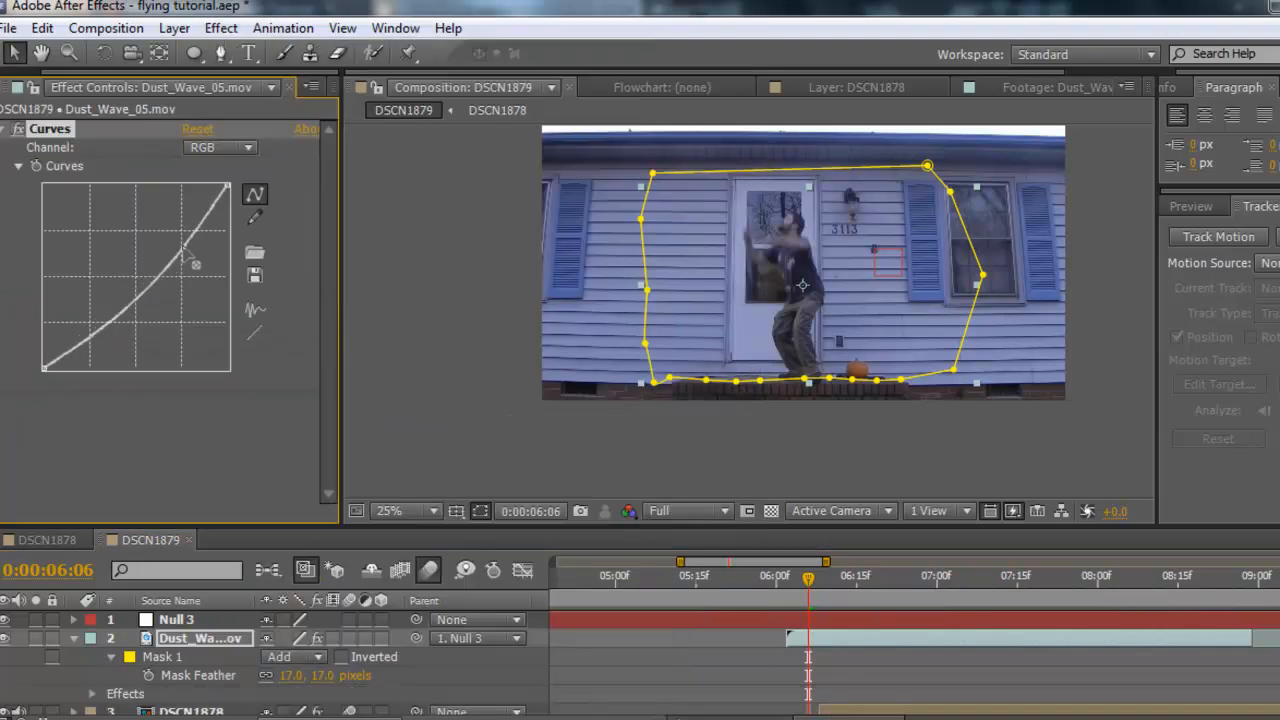
{"action": "left_click_drag", "start_coordinate": [852, 590], "coordinate": [878, 588]}
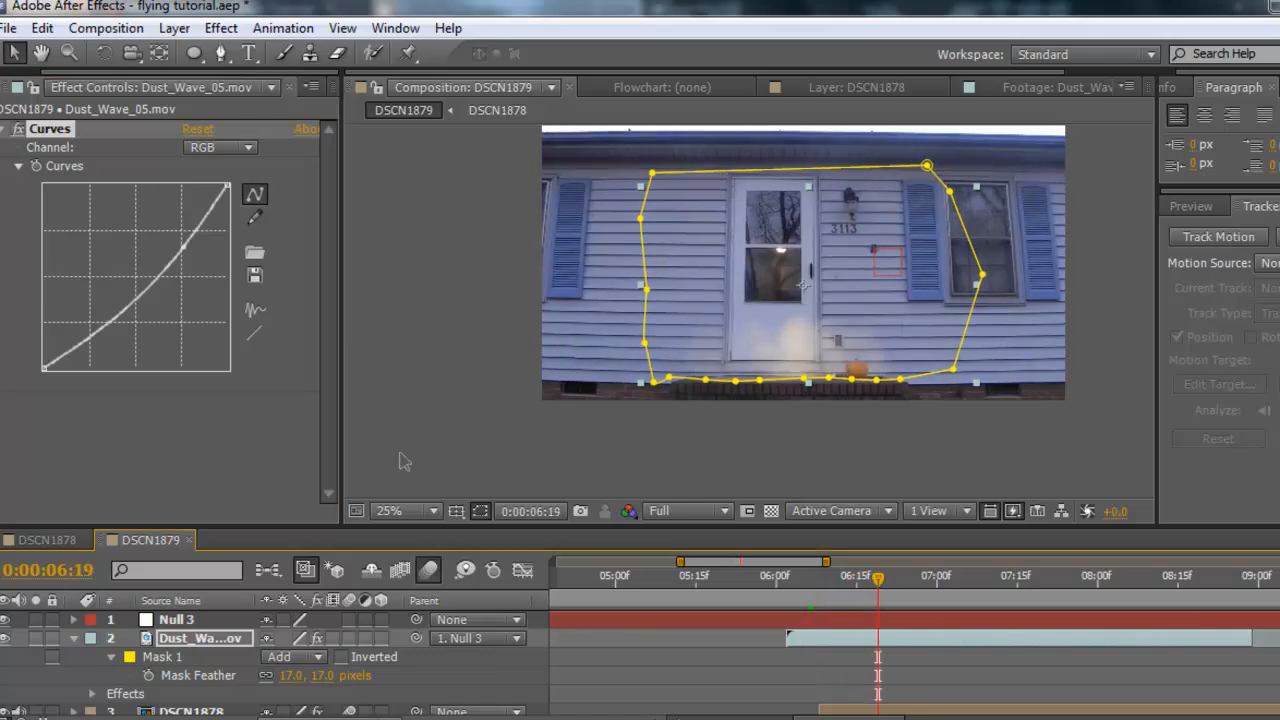
{"action": "left_click_drag", "start_coordinate": [183, 240], "coordinate": [130, 231]}
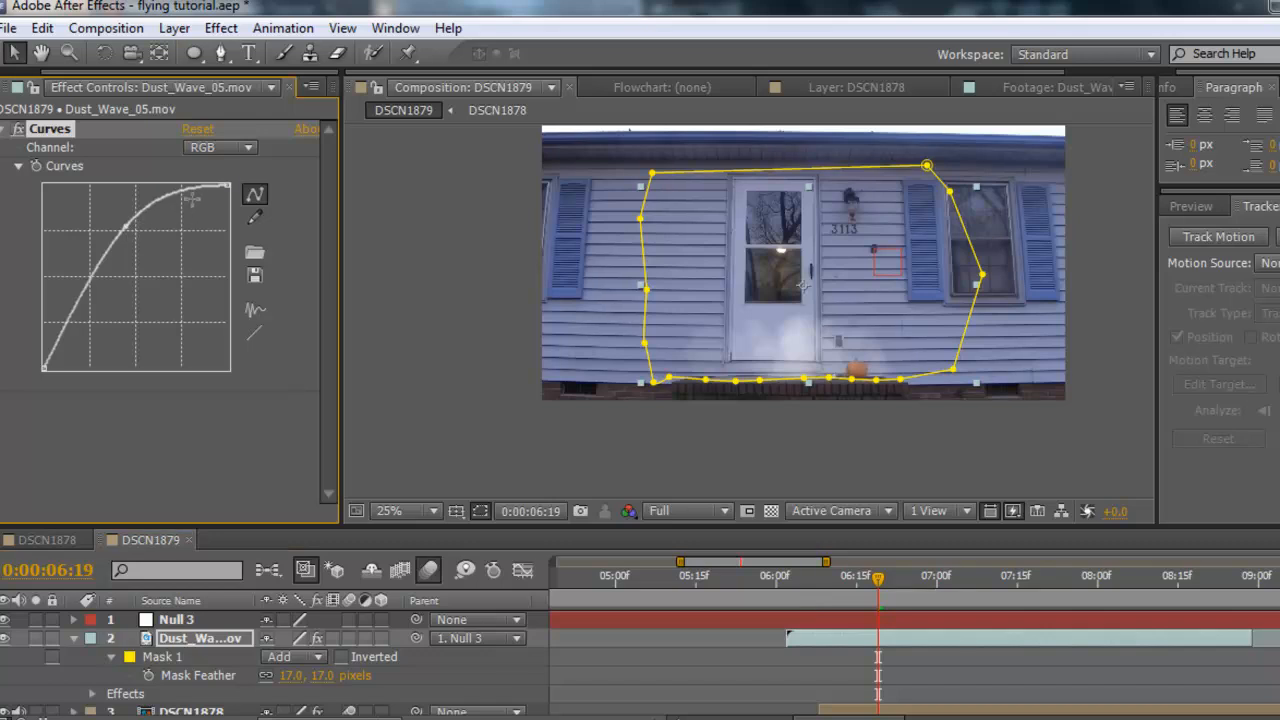
In the dust layer's Curves effect, bow the Red channel slightly downward and the Blue channel upward
{"action": "left_click", "coordinate": [248, 148]}
{"action": "left_click", "coordinate": [236, 195]}
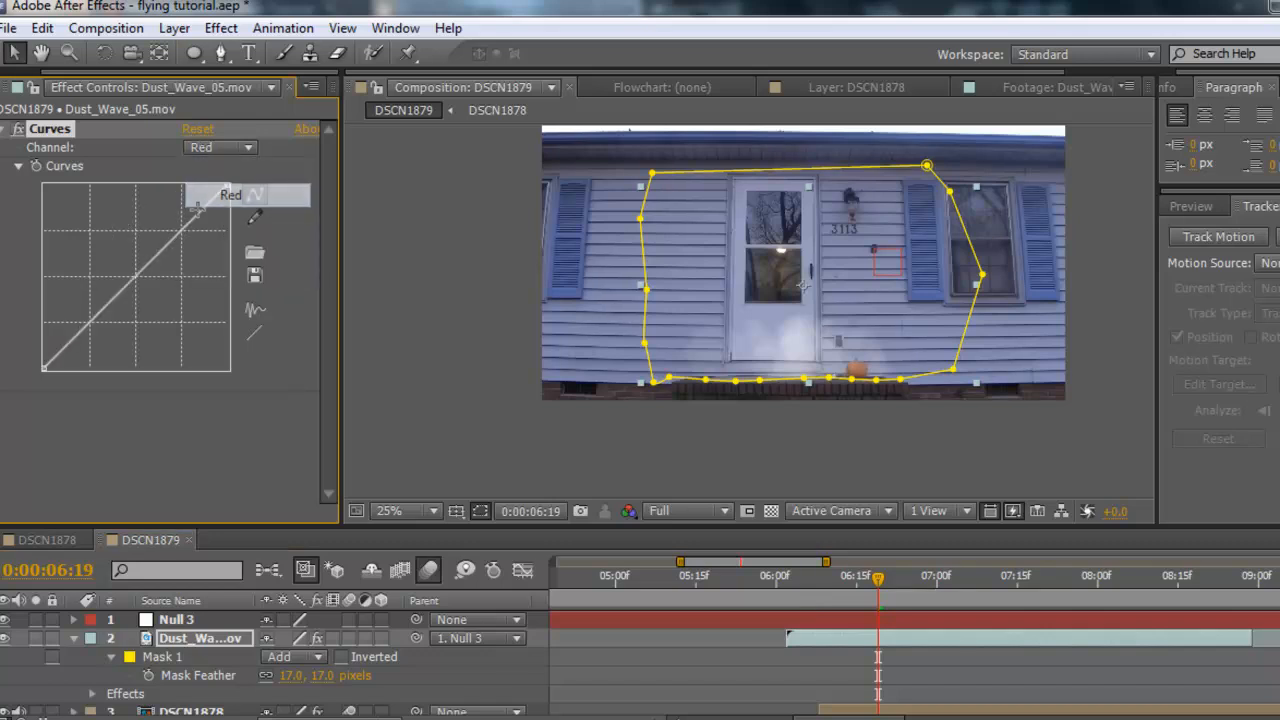
{"action": "left_click_drag", "start_coordinate": [168, 248], "coordinate": [180, 253]}
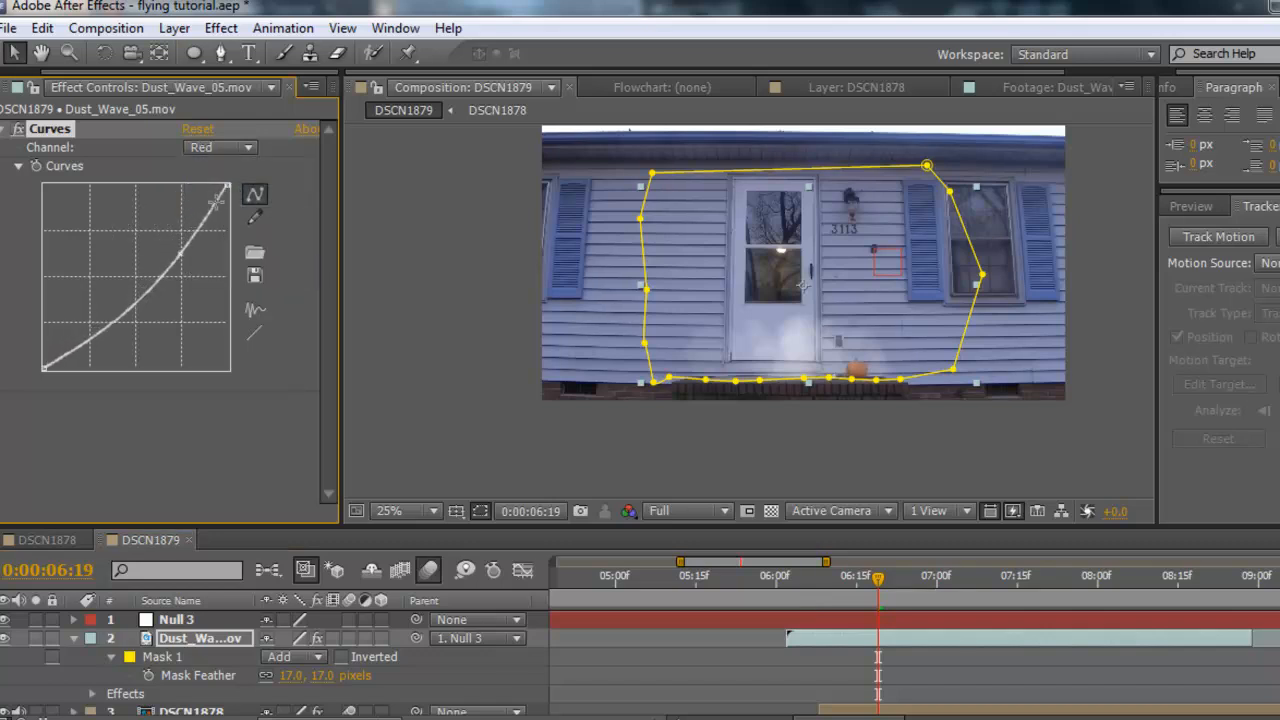
{"action": "left_click", "coordinate": [249, 150]}
{"action": "left_click", "coordinate": [234, 242]}
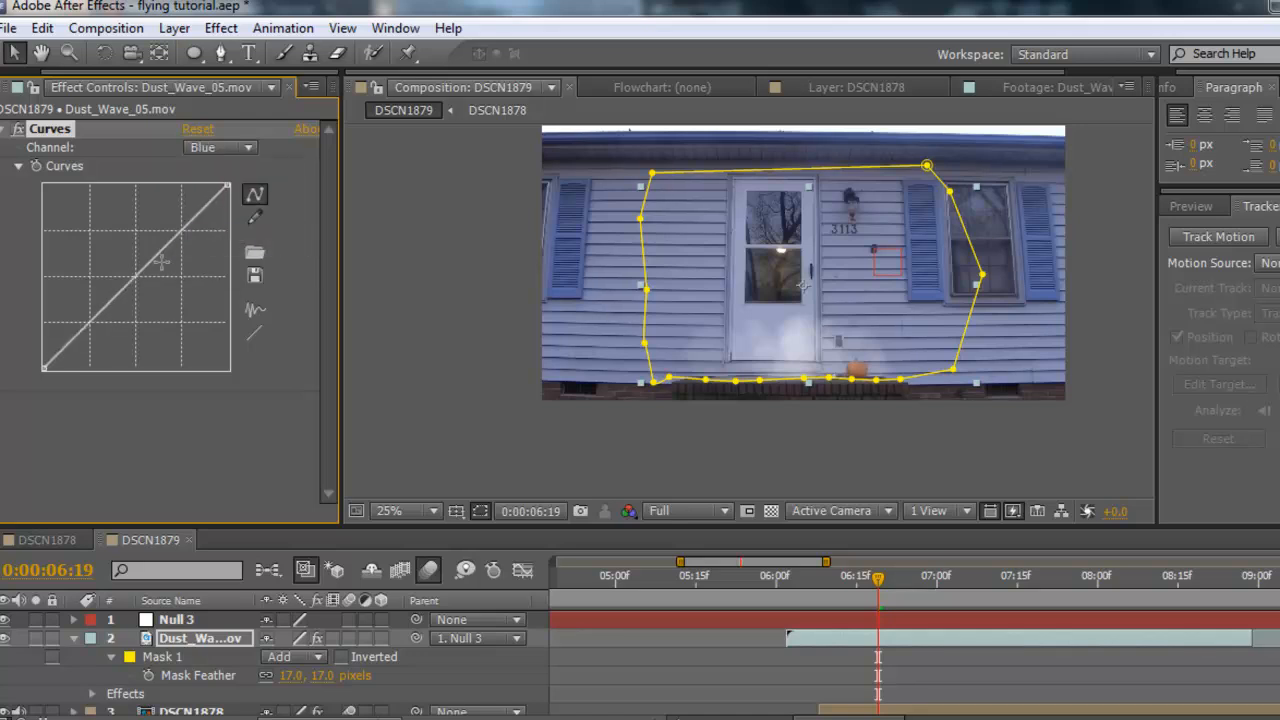
{"action": "left_click_drag", "start_coordinate": [158, 256], "coordinate": [142, 226]}
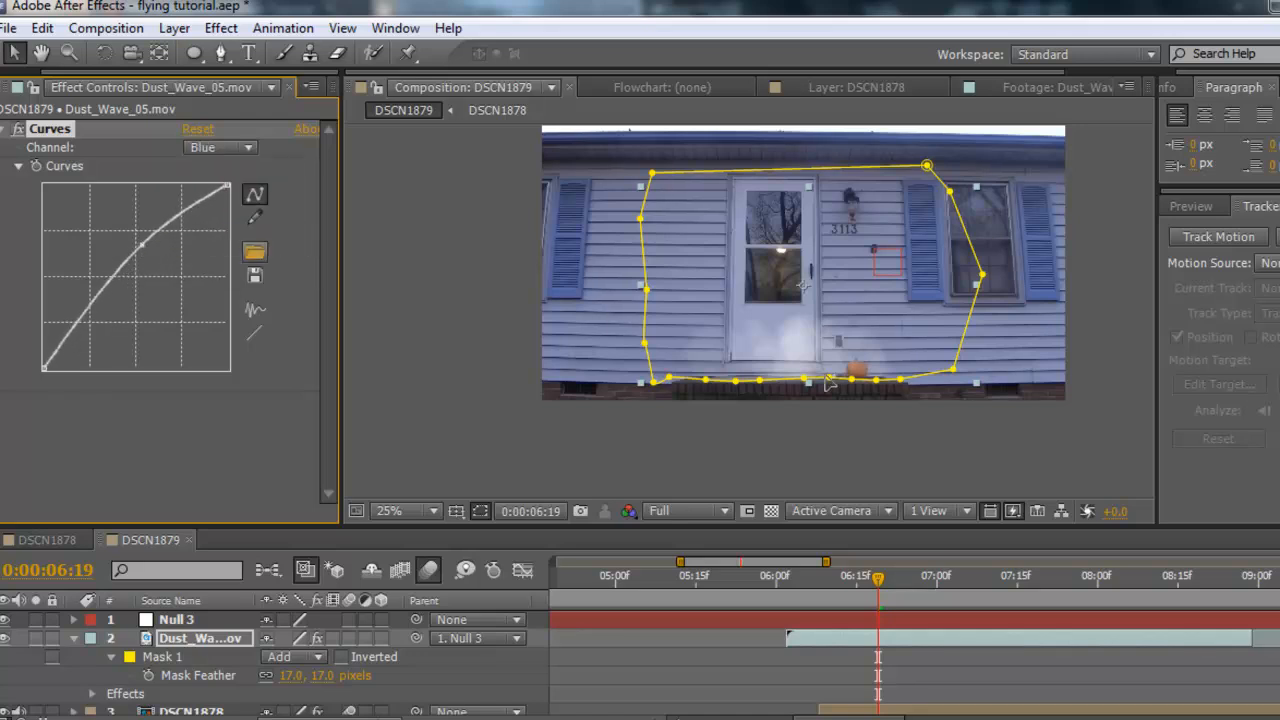
Add a Tint effect to the dust layer with Amount to Tint at 42%, mapping black to black and white to white
{"action": "left_click", "coordinate": [235, 20]}
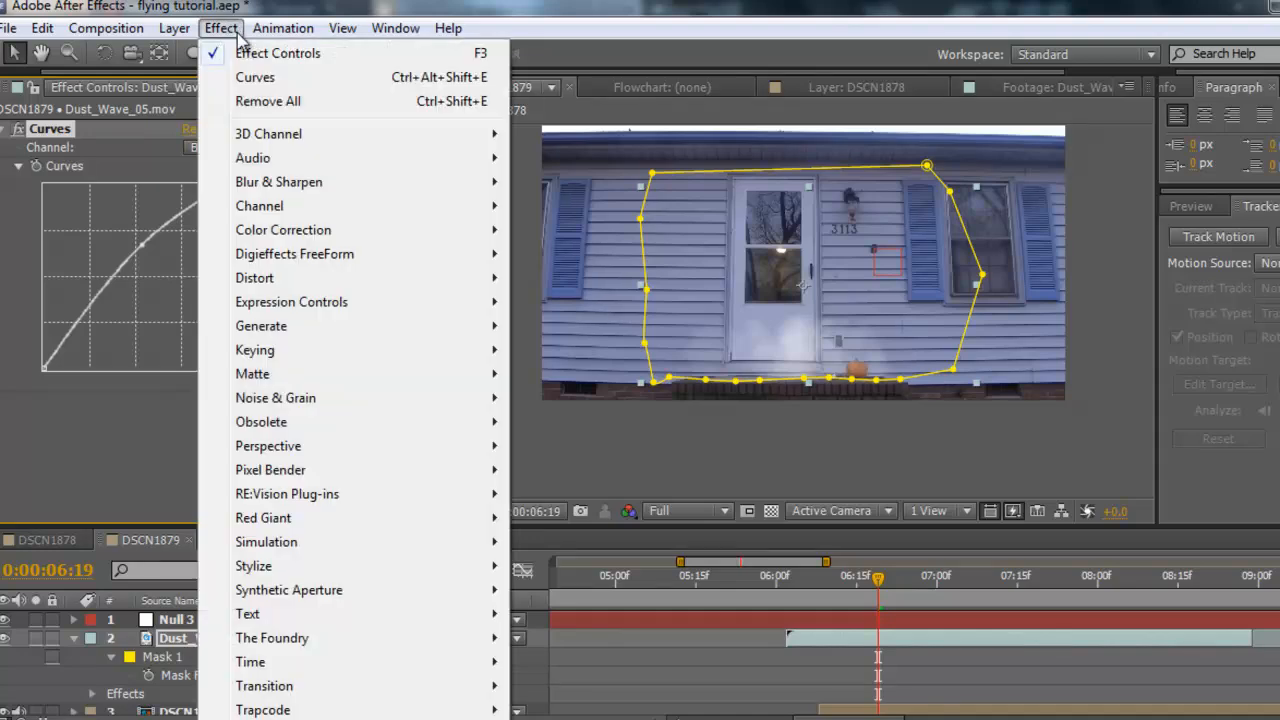
{"action": "mouse_move", "coordinate": [333, 236]}
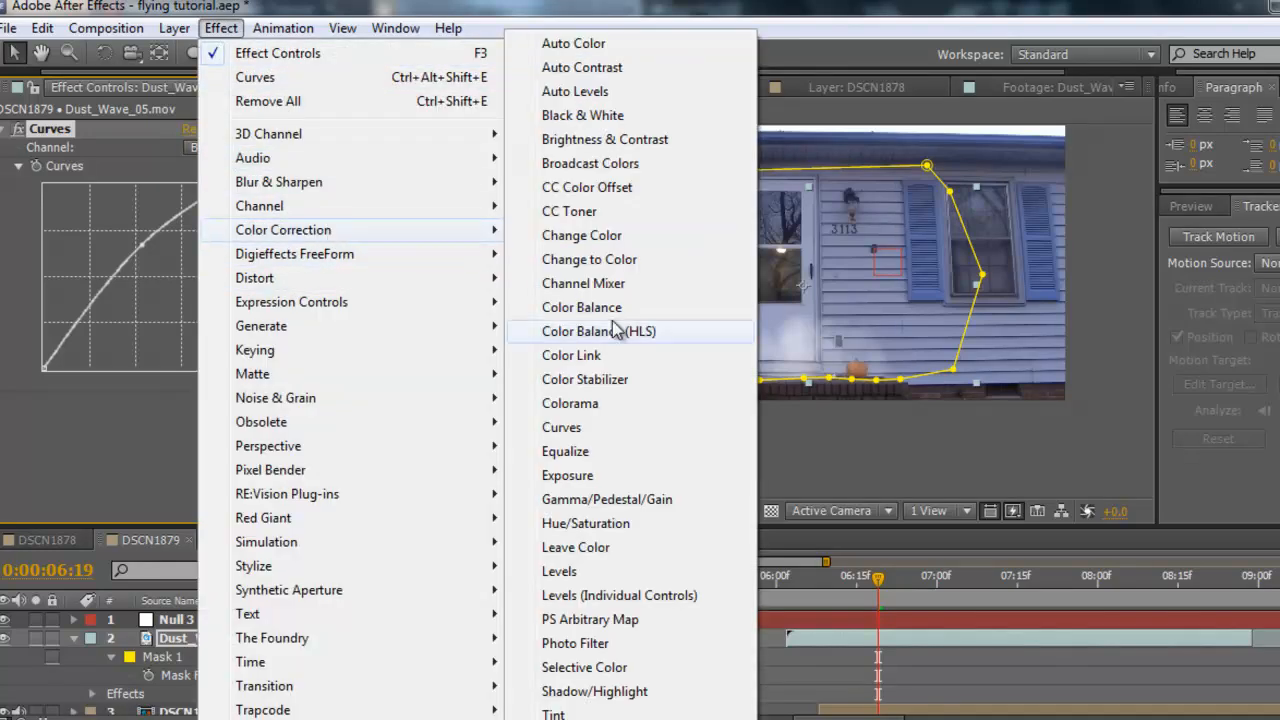
{"action": "left_click", "coordinate": [648, 708]}
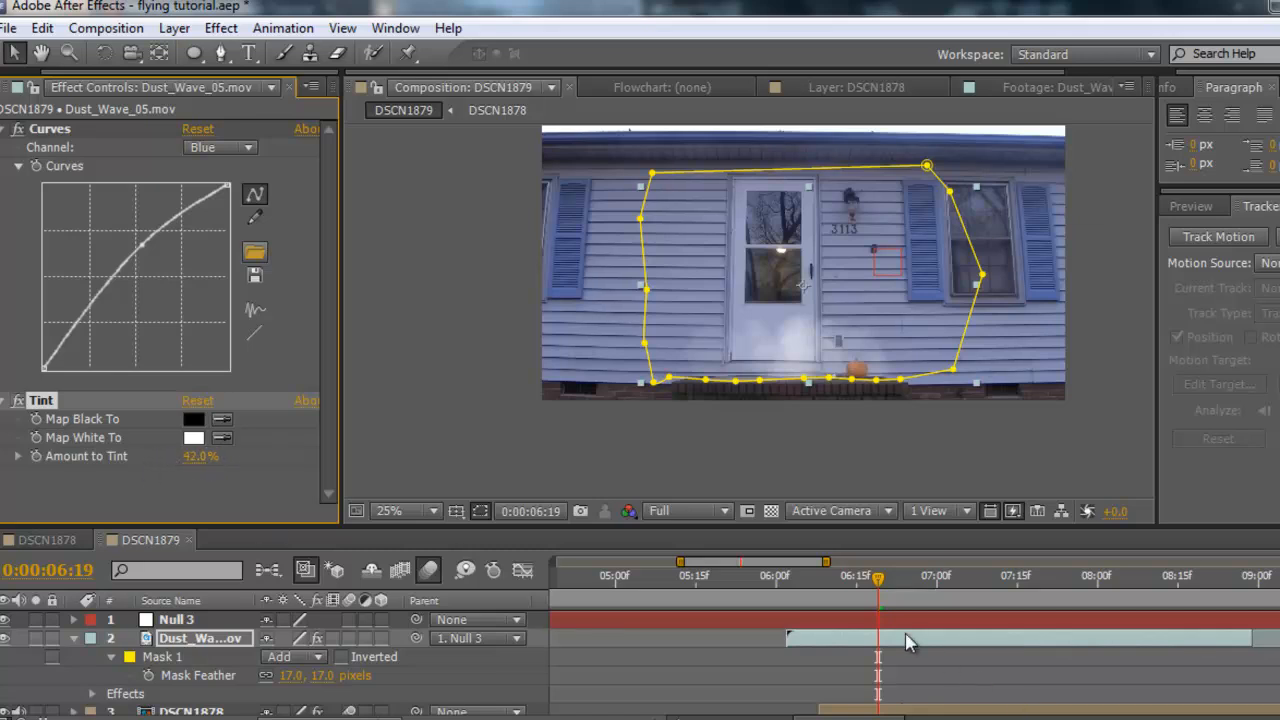
Play back the color-corrected dust burst, scrub through the rest of the composition and return to 0:00:08:16
{"action": "key", "text": "space"}
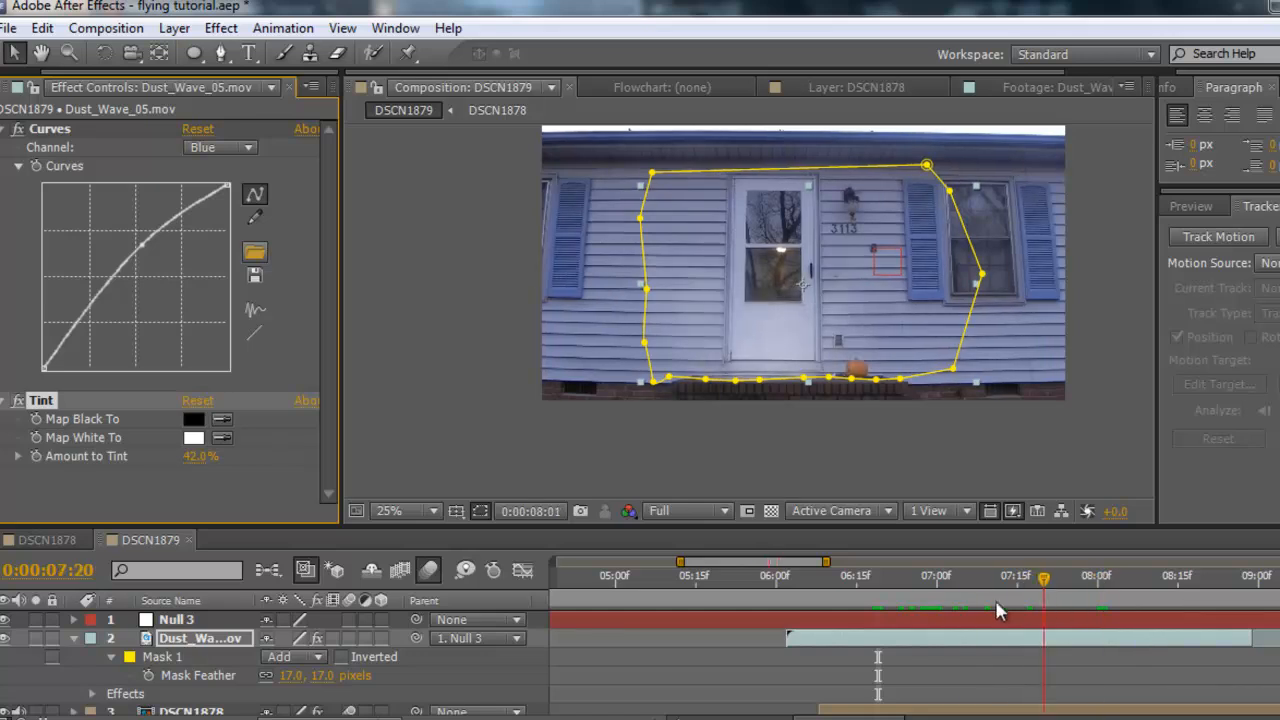
{"action": "mouse_move", "coordinate": [1000, 610]}
{"action": "left_mouse_down"}
{"action": "mouse_move", "coordinate": [787, 599]}
{"action": "mouse_move", "coordinate": [1118, 626]}
{"action": "mouse_move", "coordinate": [1006, 628]}
{"action": "left_mouse_up"}
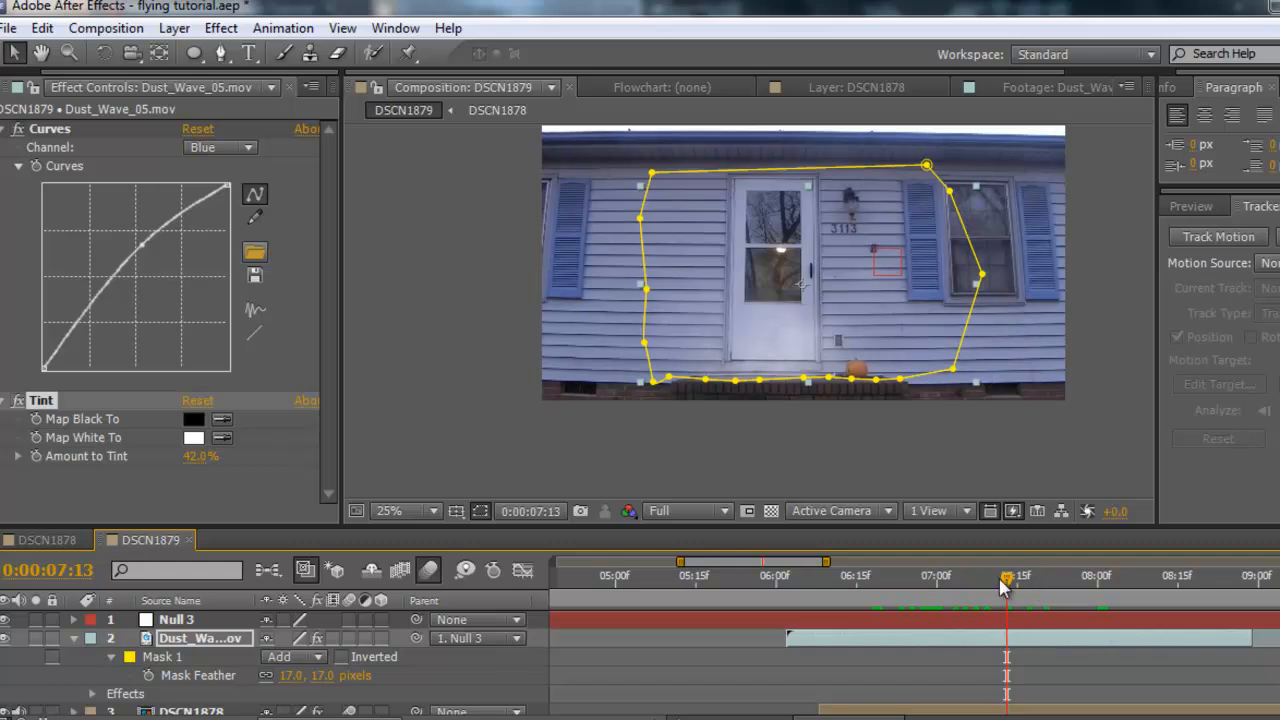
{"action": "left_click_drag", "start_coordinate": [1004, 586], "coordinate": [1279, 600]}
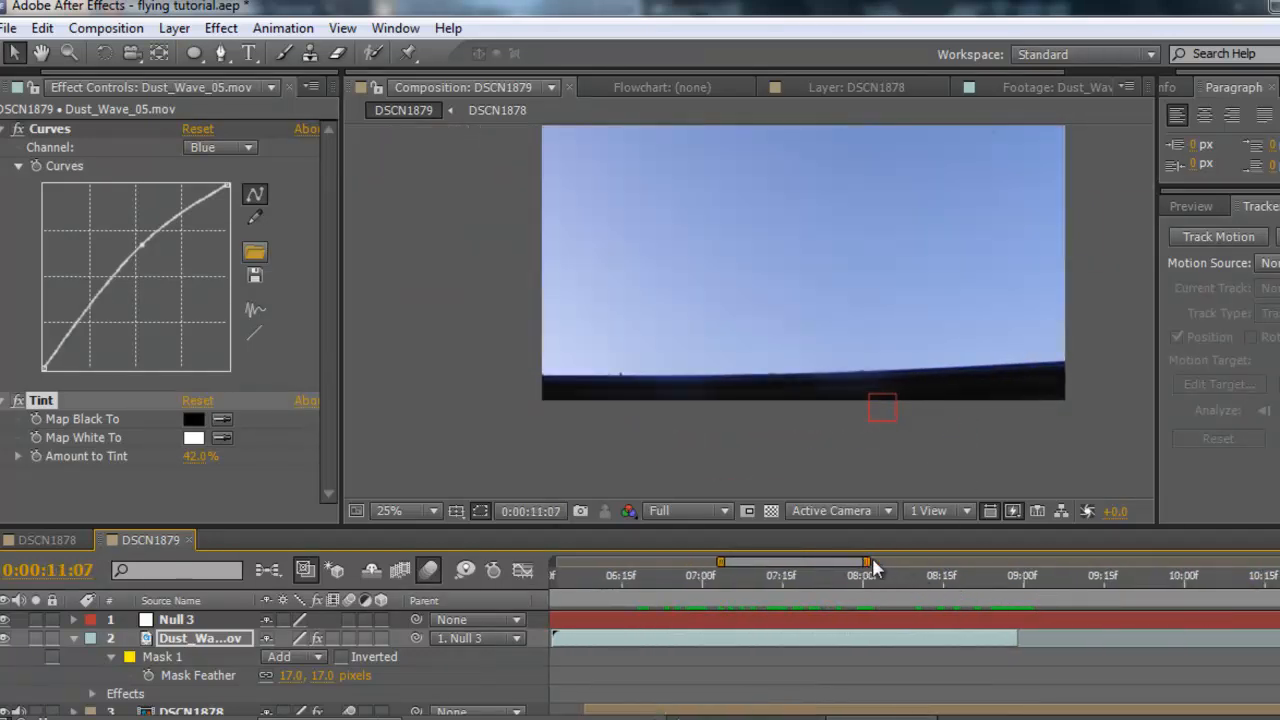
{"action": "key", "text": "End"}
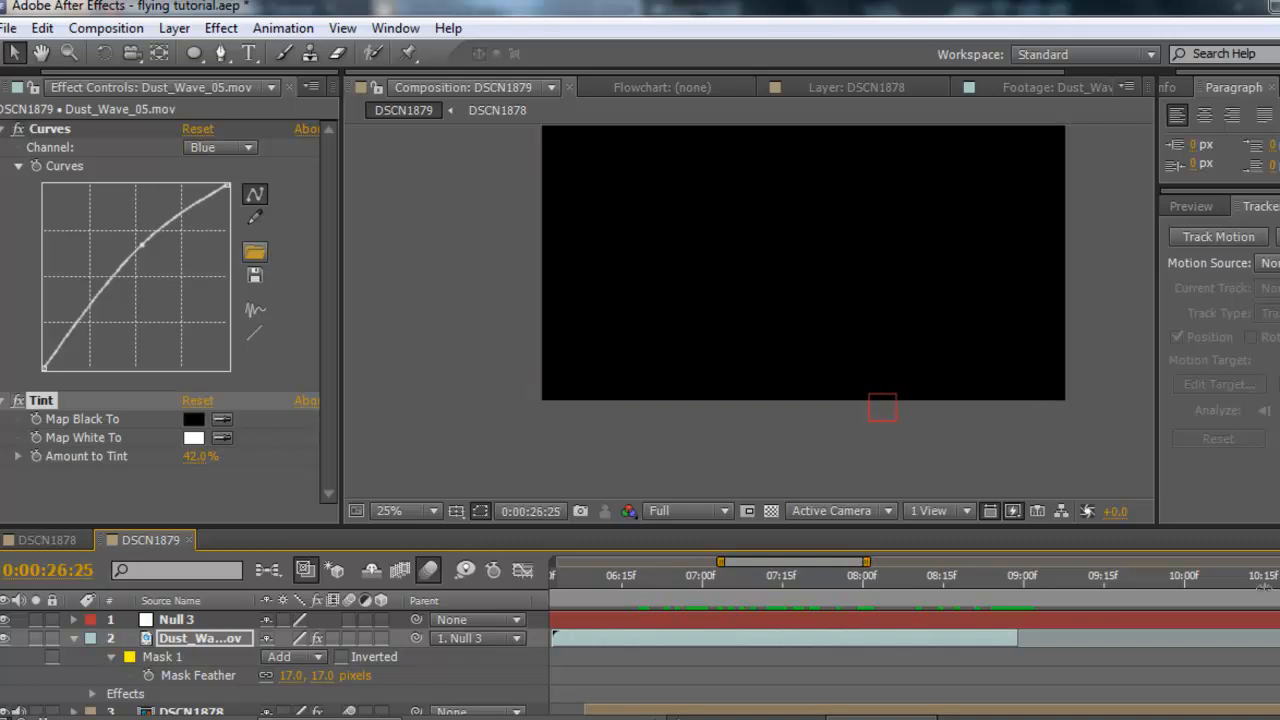
{"action": "left_click_drag", "start_coordinate": [1264, 587], "coordinate": [796, 565]}
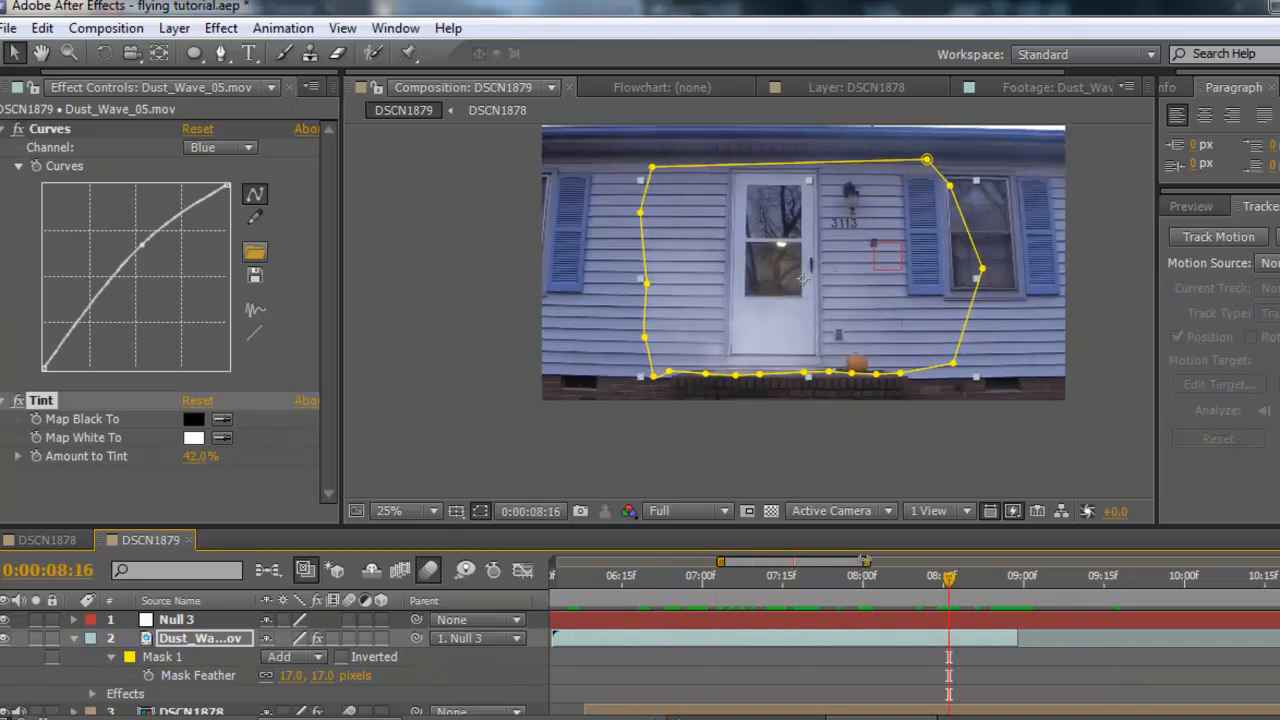
Review the takeoff and its lead-up against the composition's full duration, stopping at 0:00:02:12
{"action": "key", "text": "minus"}
{"action": "key", "text": "minus"}
{"action": "key", "text": "minus"}
{"action": "key", "text": "minus"}
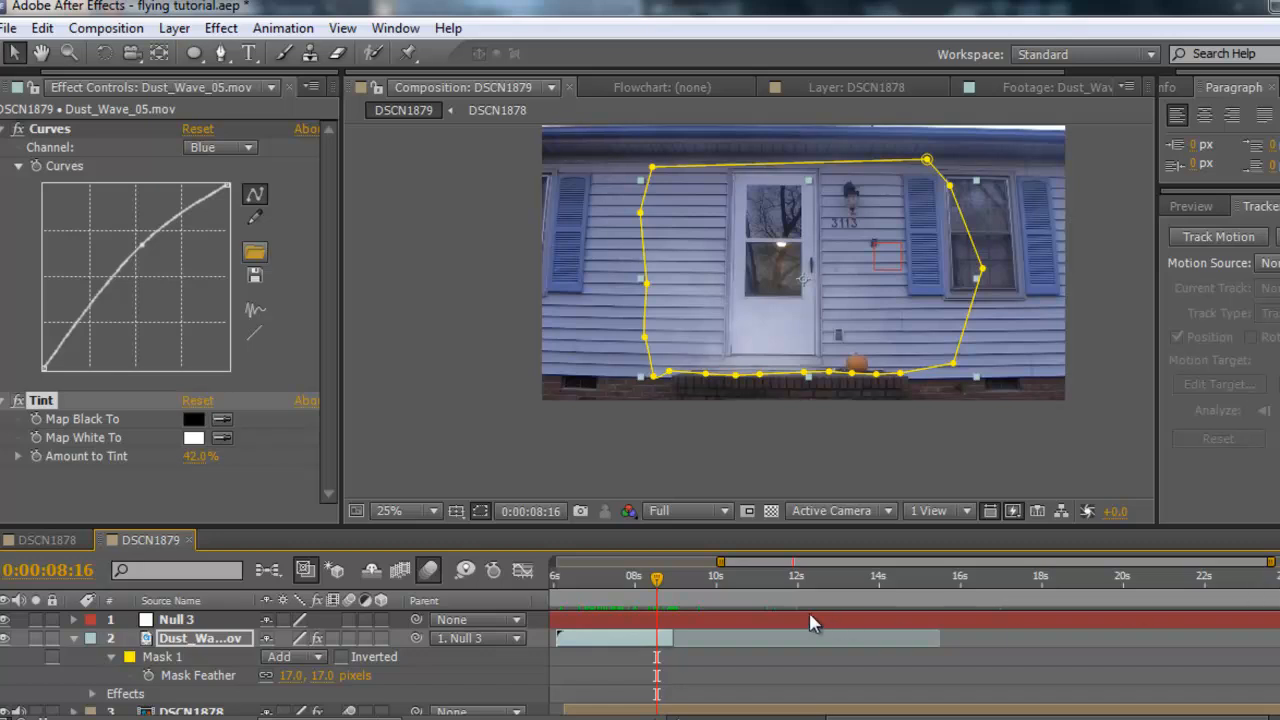
{"action": "key", "text": "minus"}
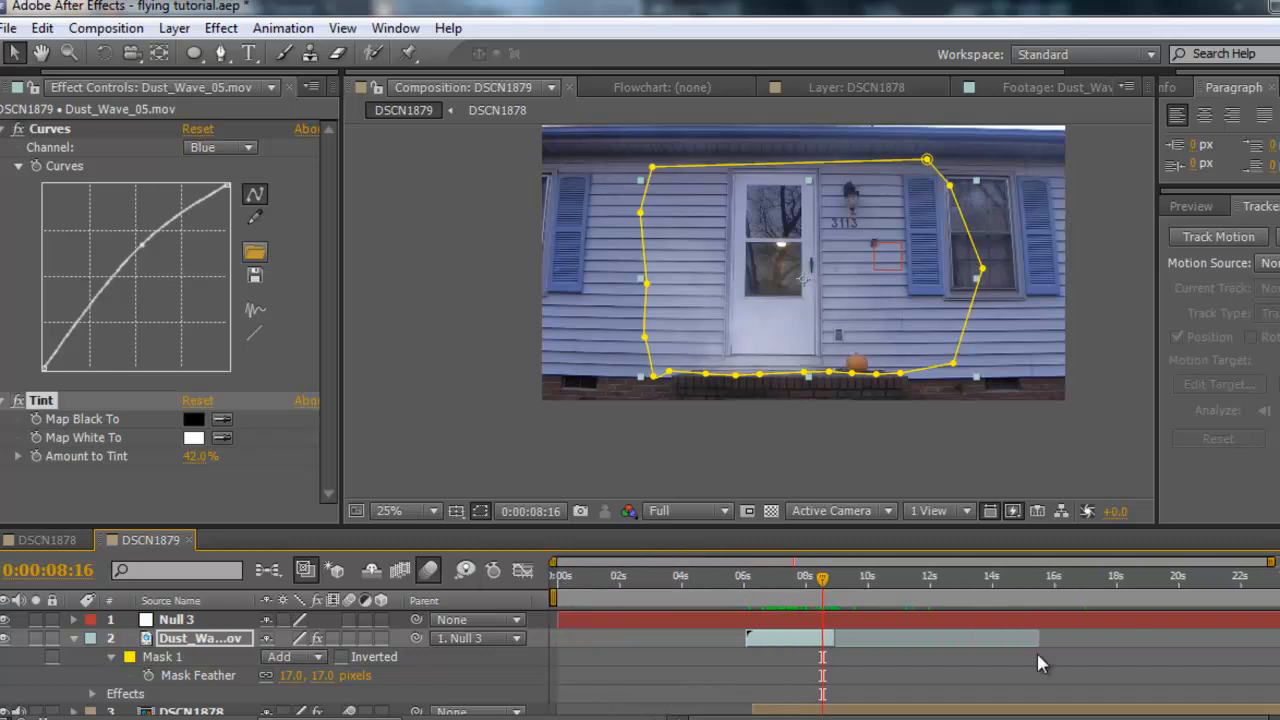
{"action": "left_click_drag", "start_coordinate": [836, 604], "coordinate": [496, 578]}
{"action": "left_click_drag", "start_coordinate": [770, 590], "coordinate": [735, 610]}
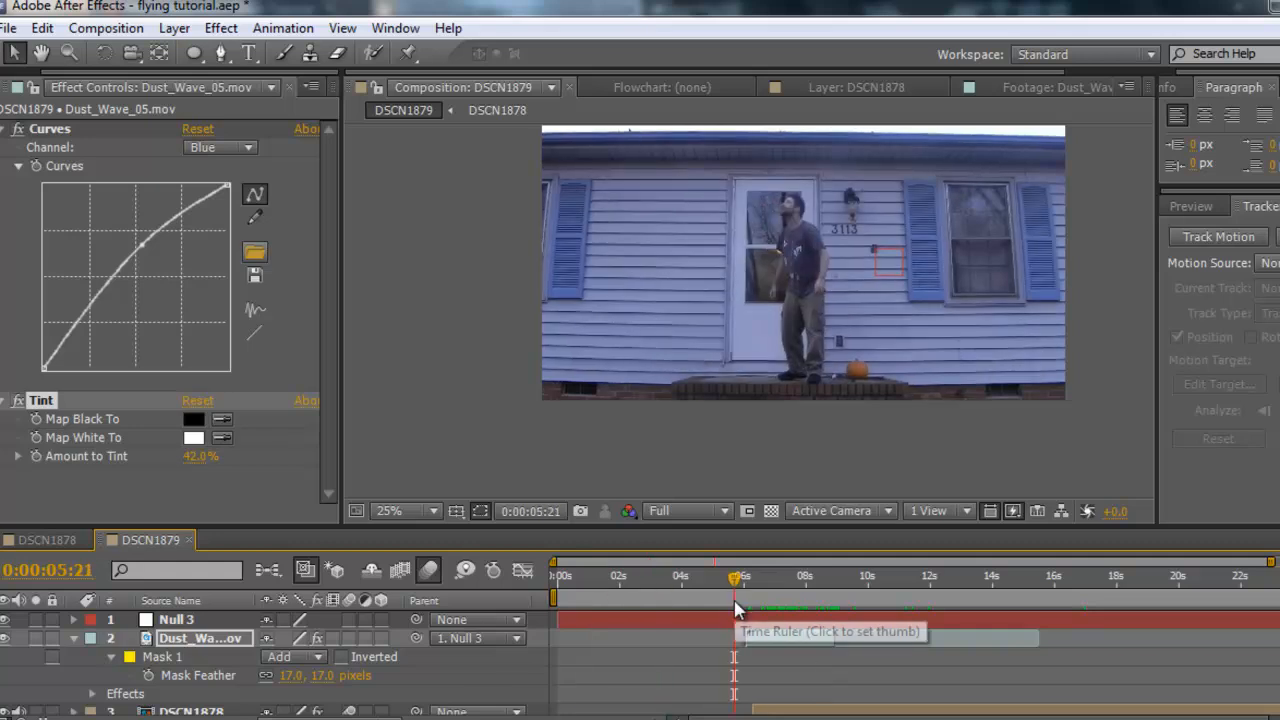
{"action": "left_click", "coordinate": [631, 577]}
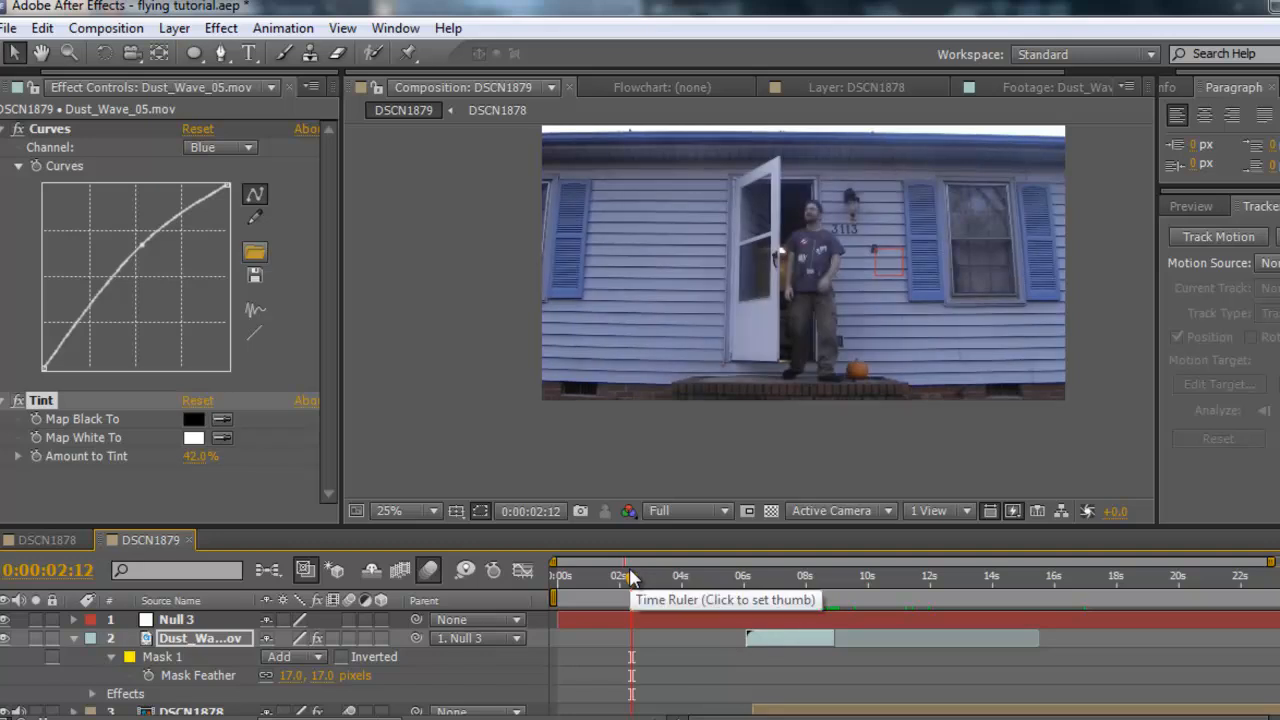